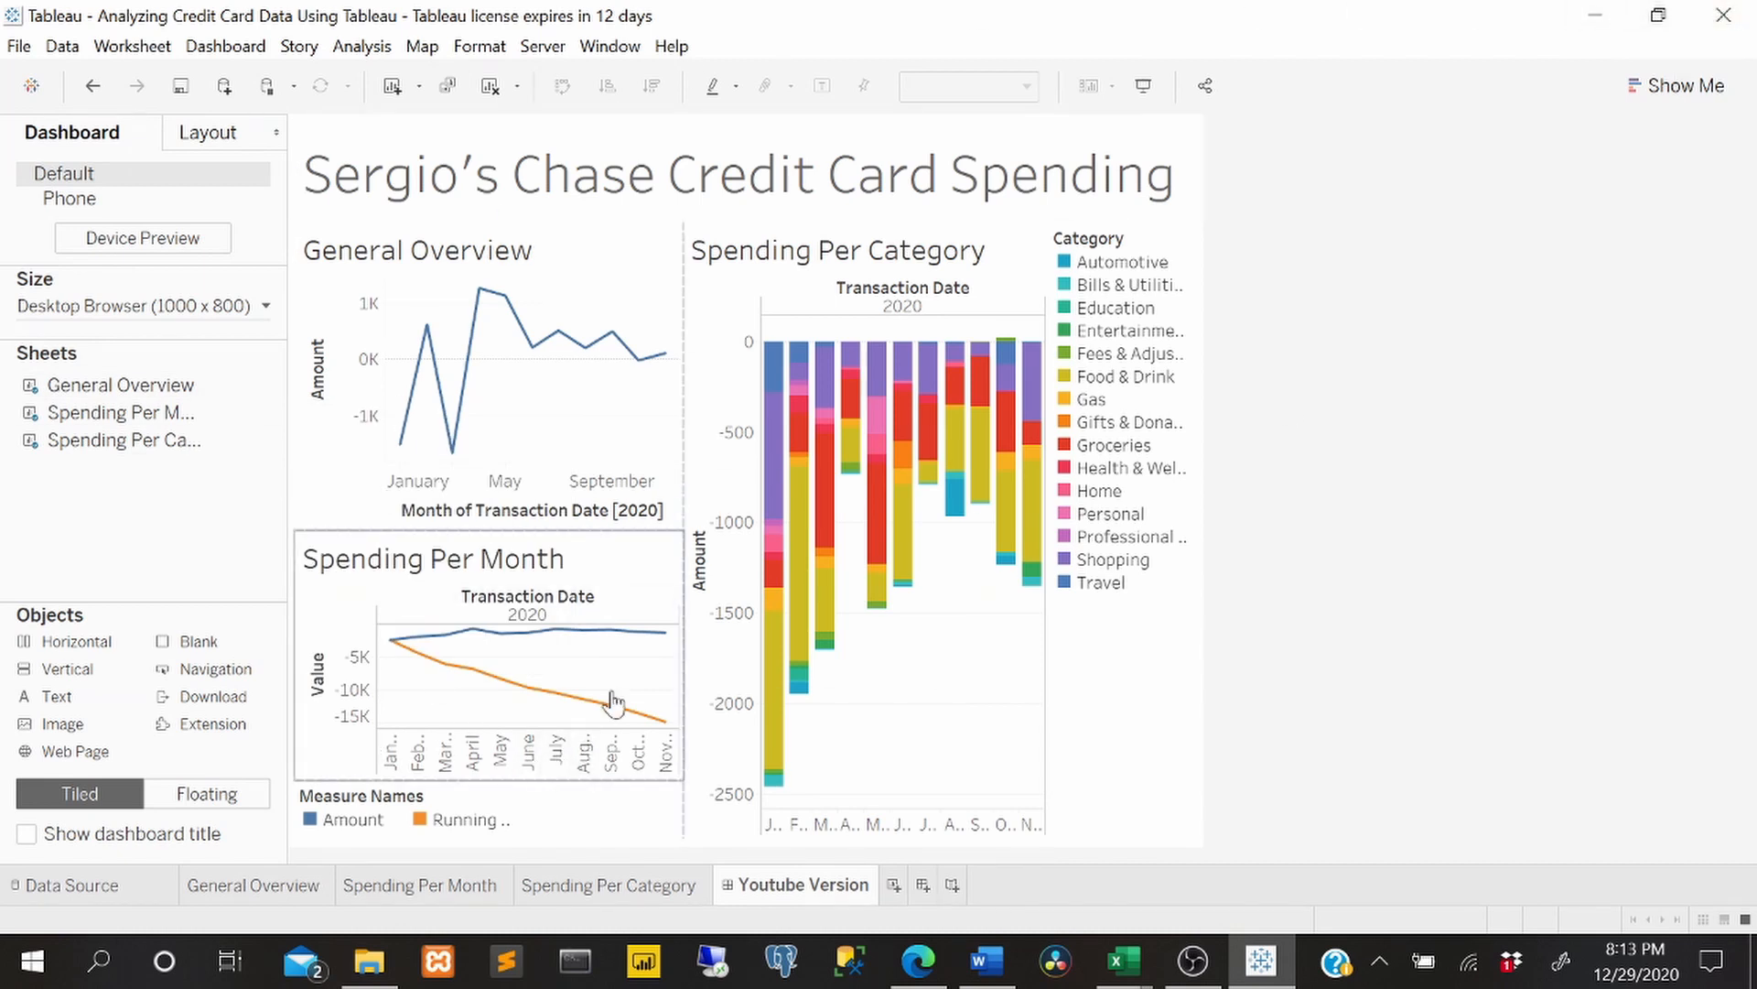
pyautogui.moveTo(773, 540)
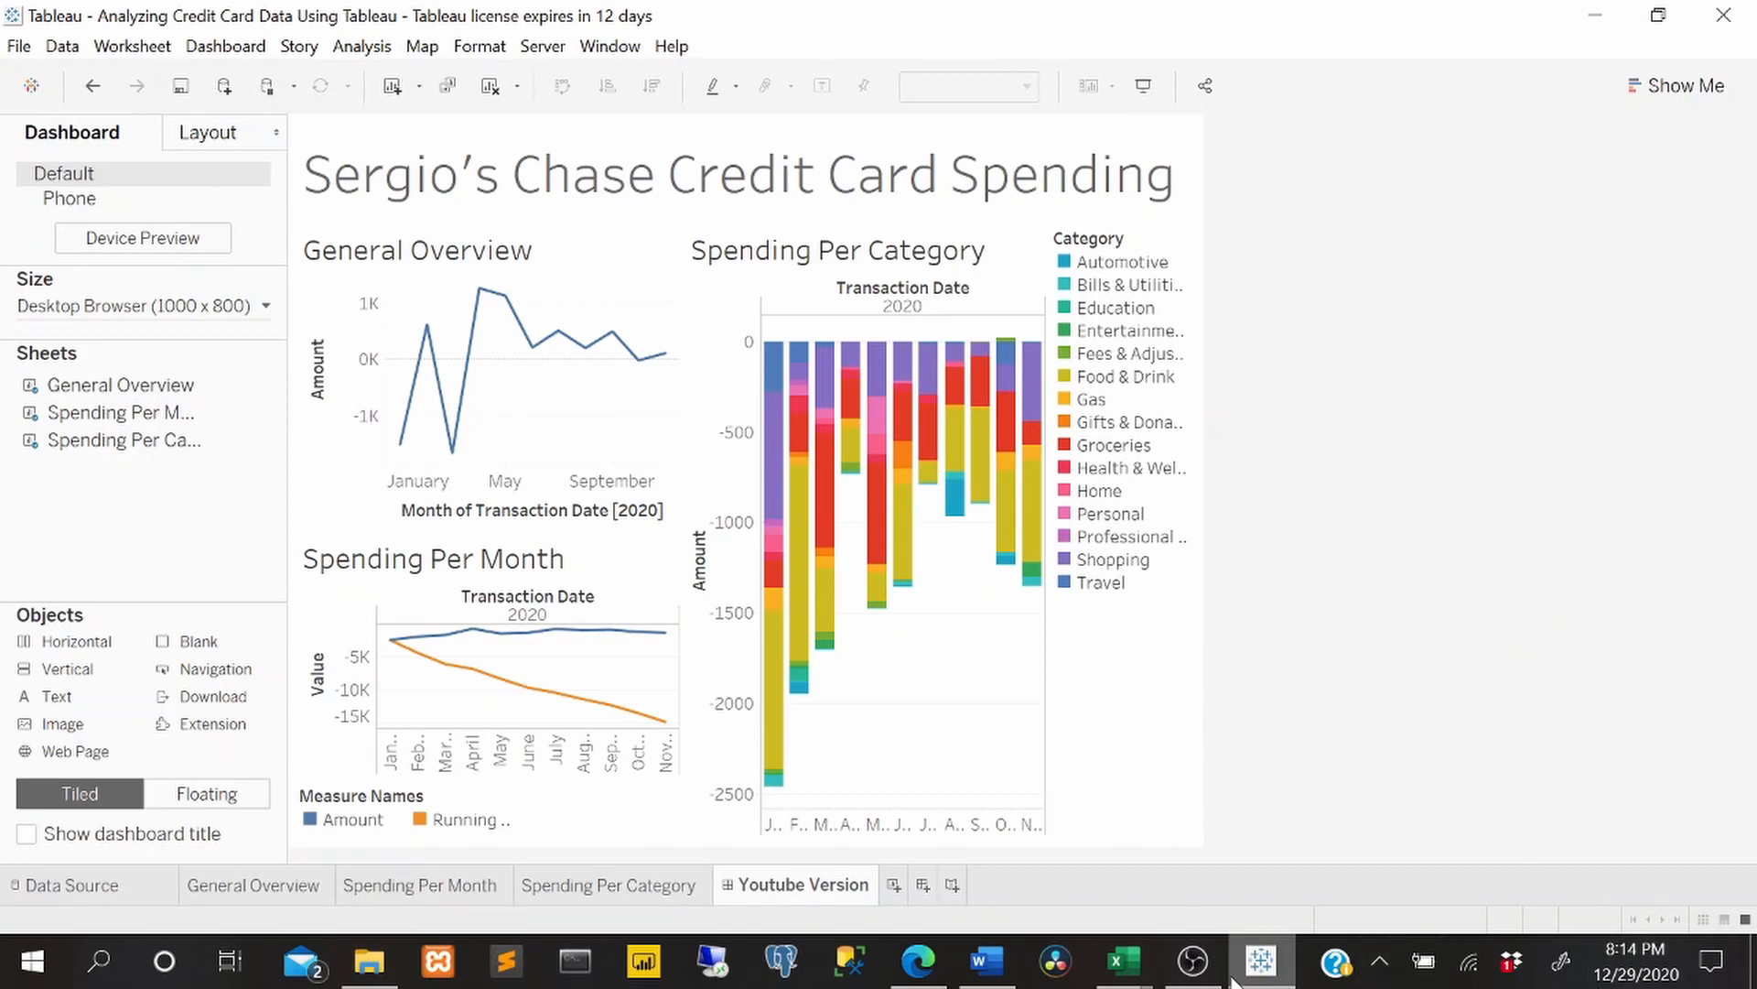
pyautogui.click(1195, 961)
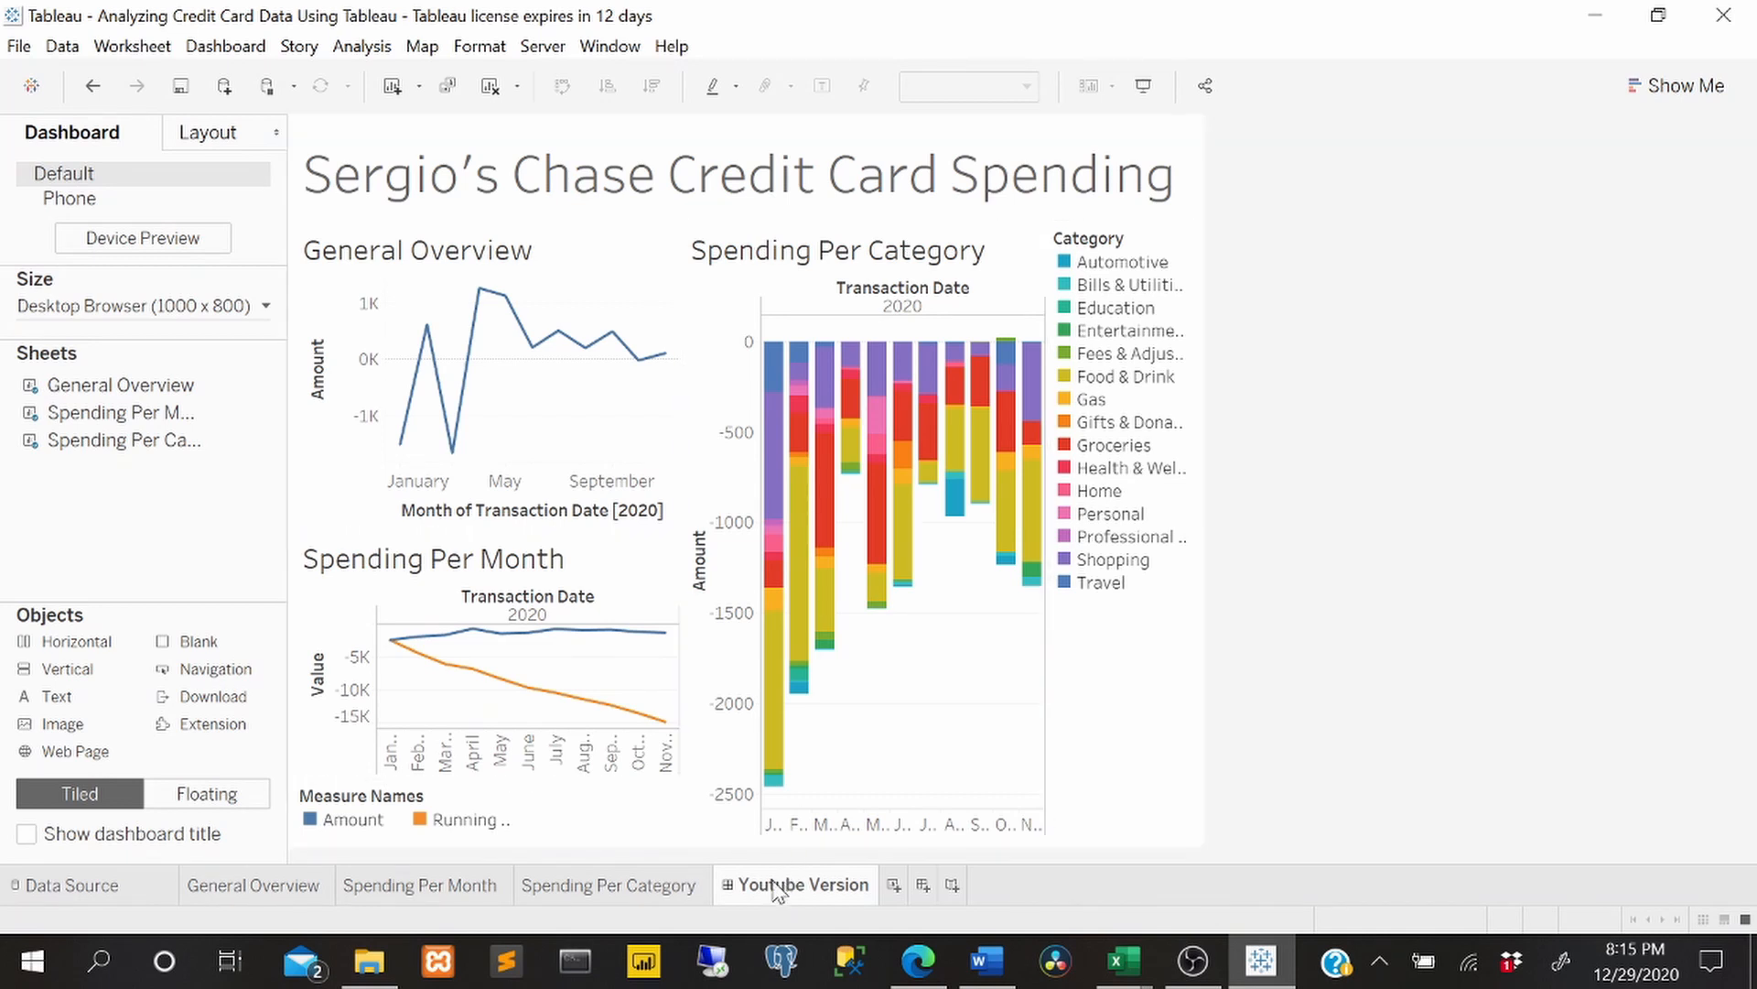
# - On the data source page, try to repoint the Chase_Freedom_12_11_20 connection to the Freedom_12_27_20.CSV file
pyautogui.moveTo(776, 891)
pyautogui.click(117, 885)
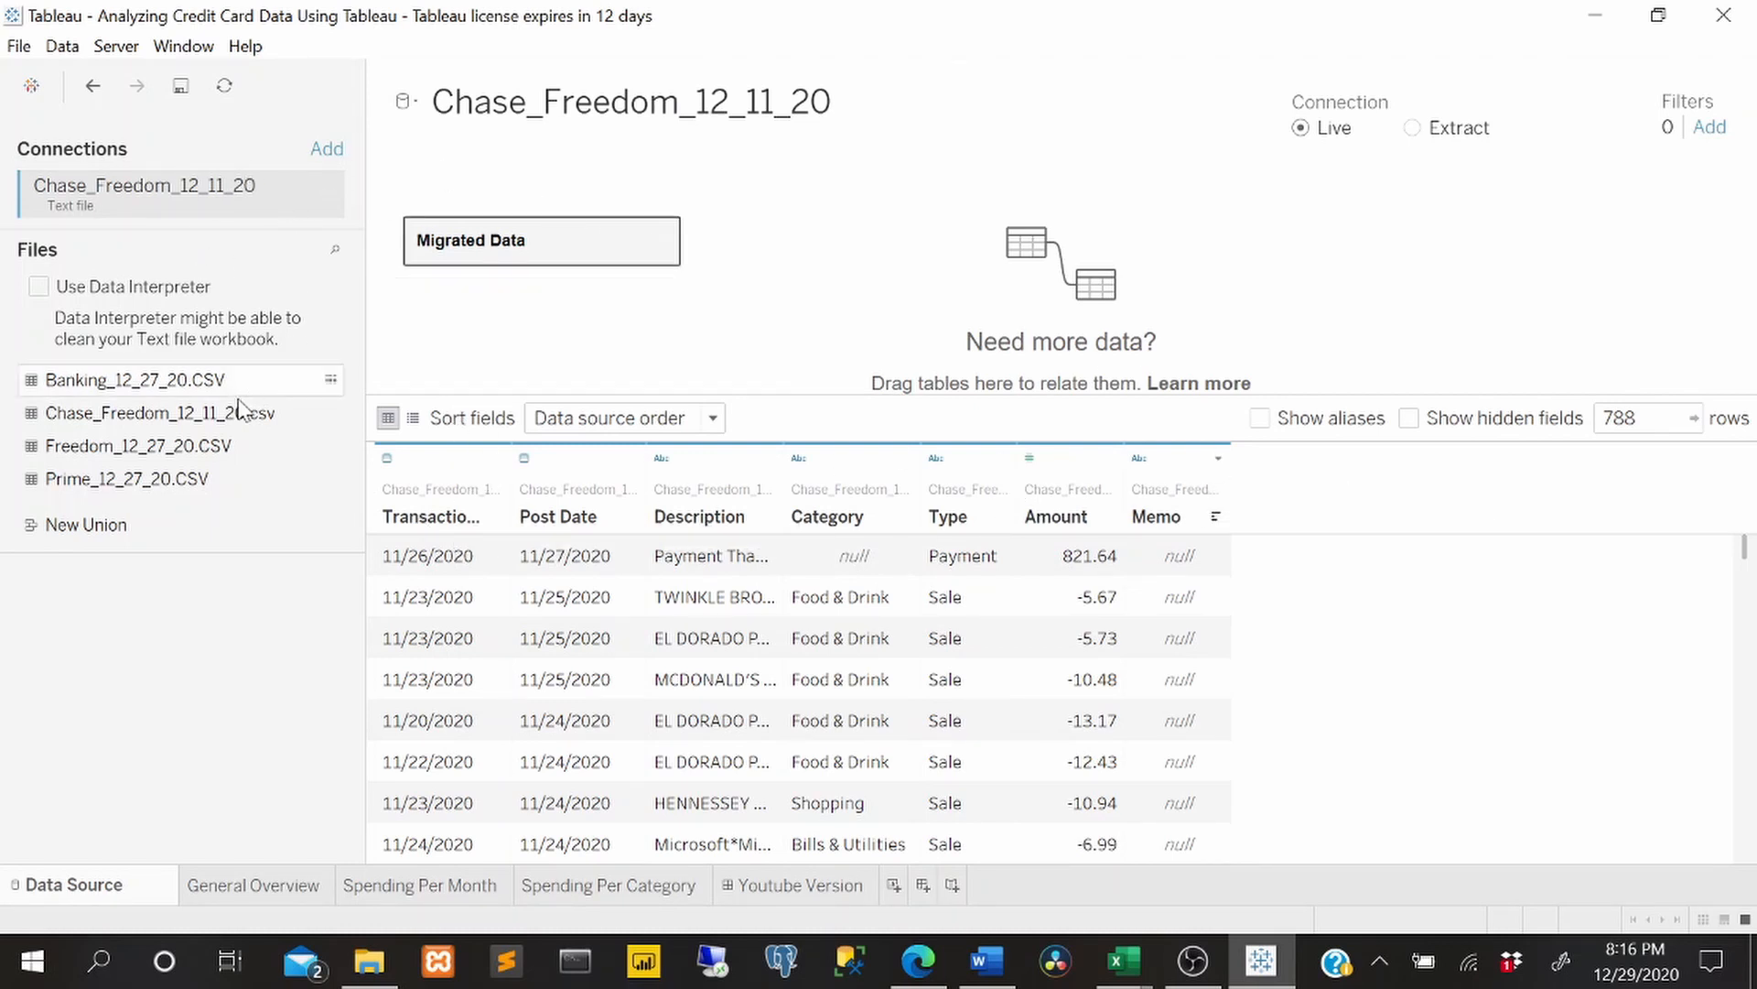
pyautogui.rightClick(516, 247)
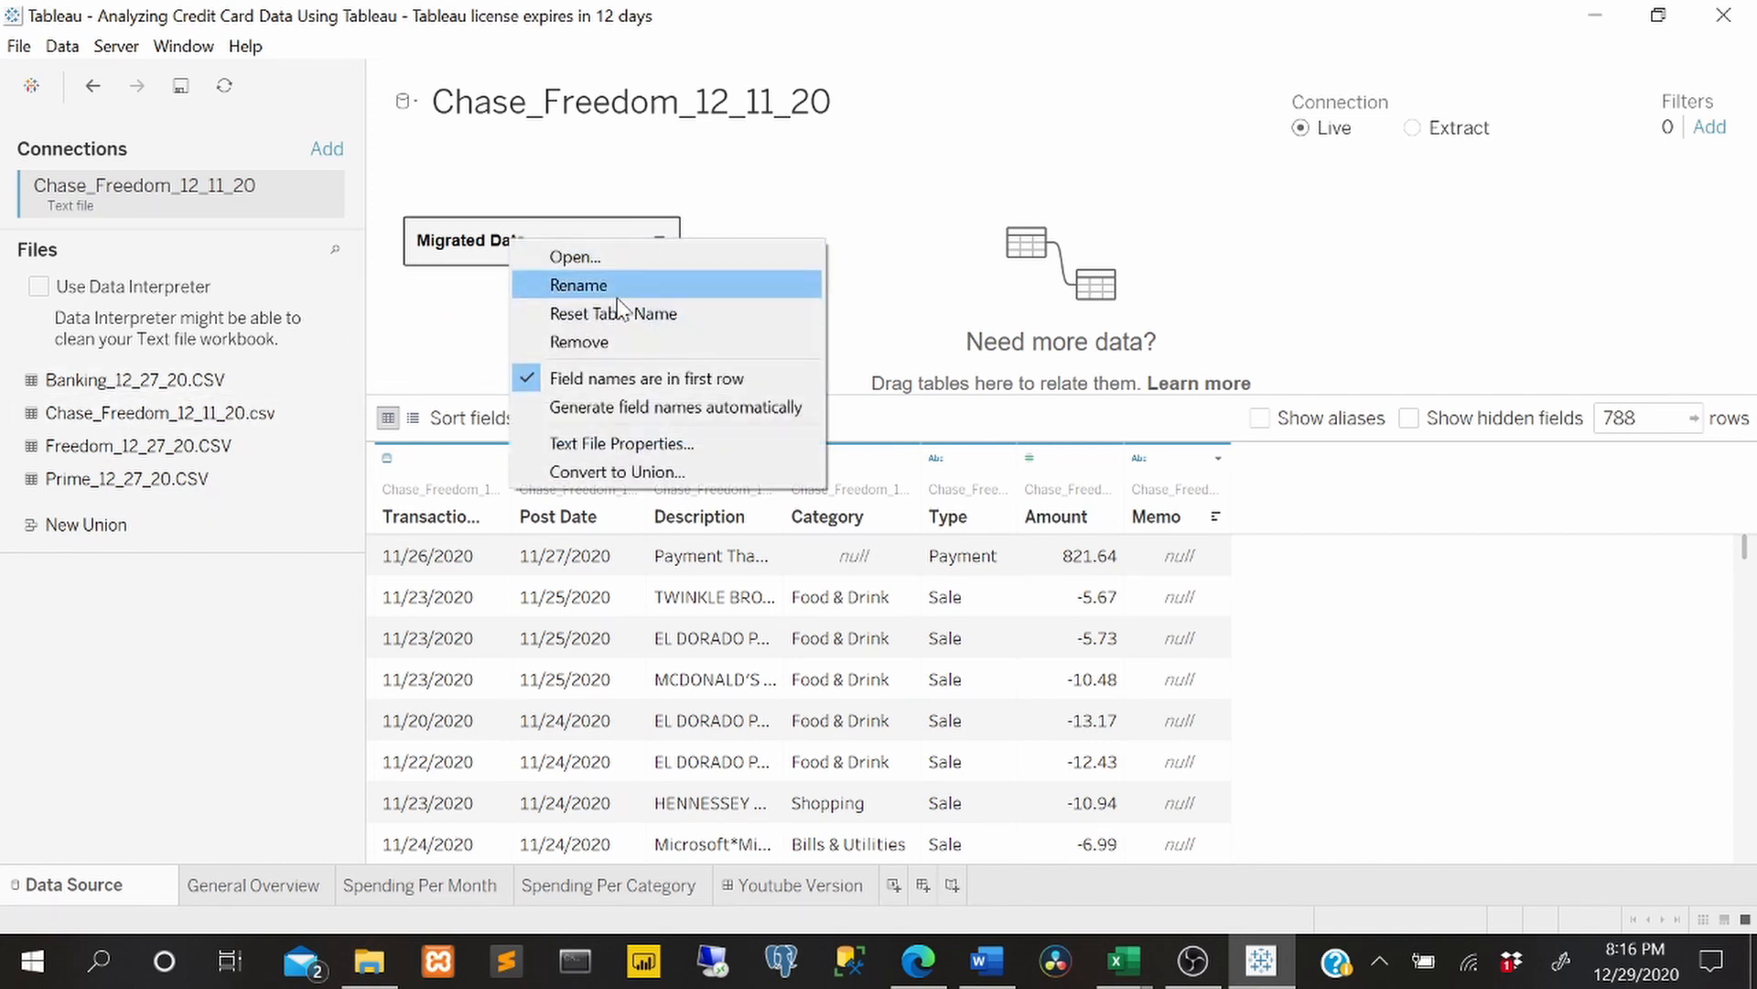
pyautogui.click(203, 197)
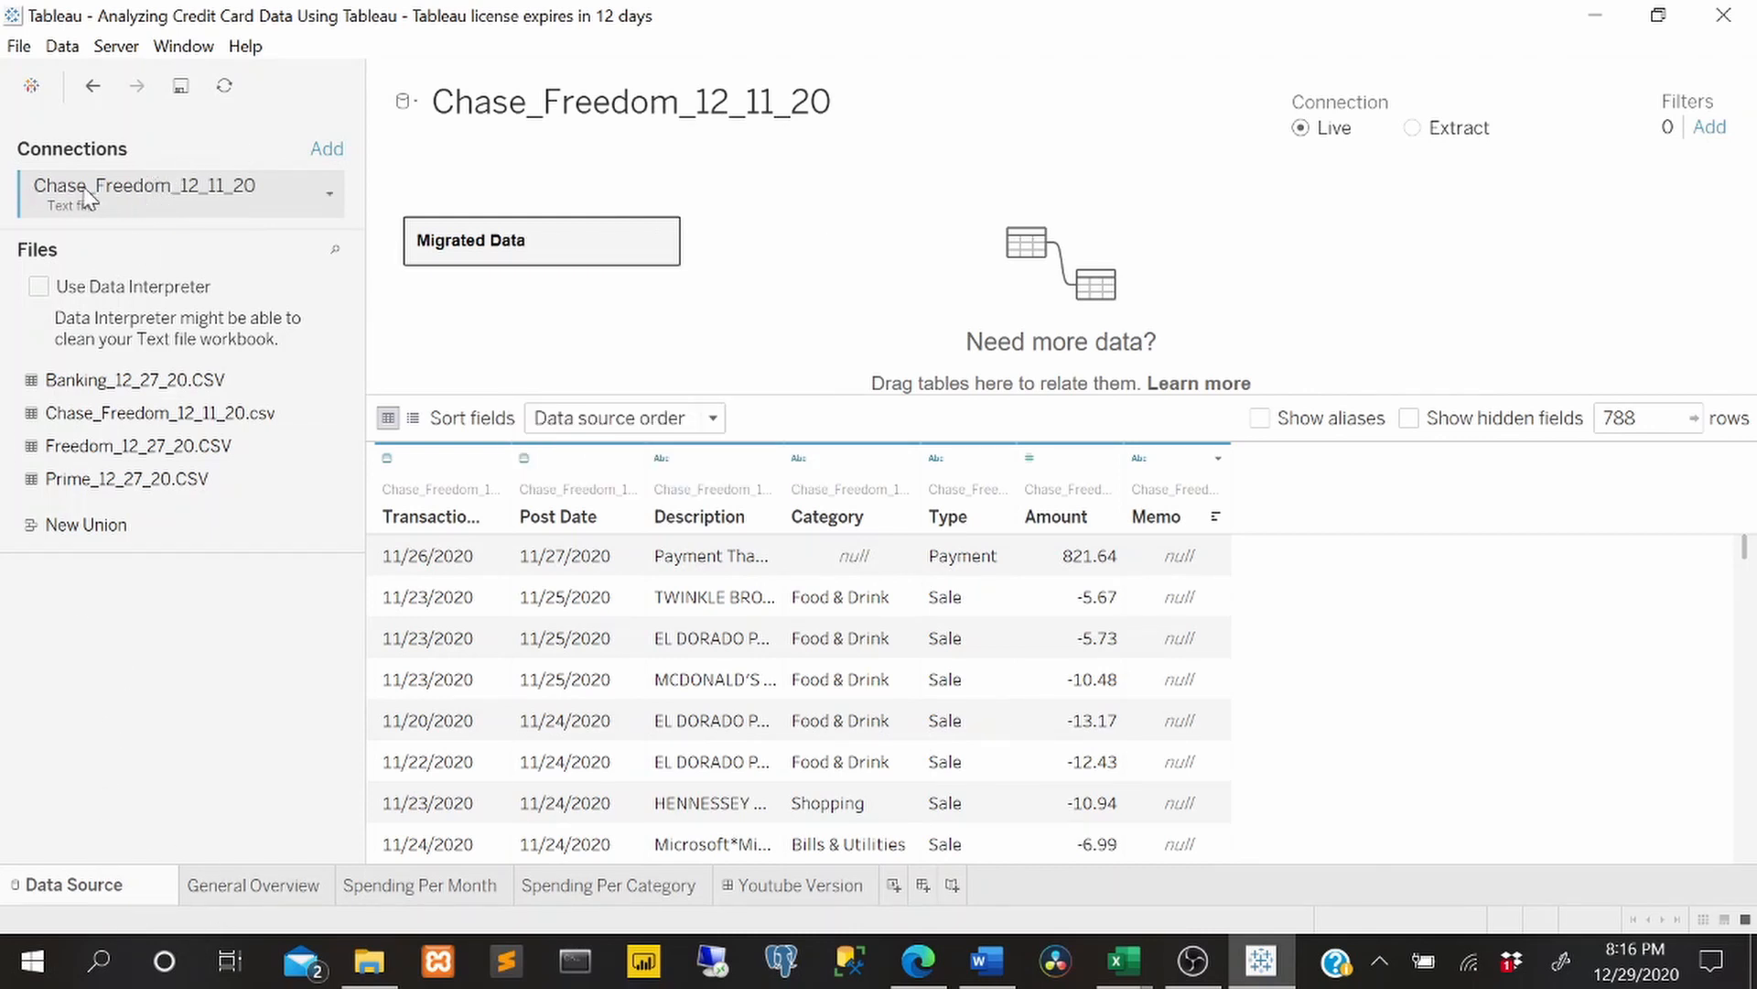
pyautogui.rightClick(224, 209)
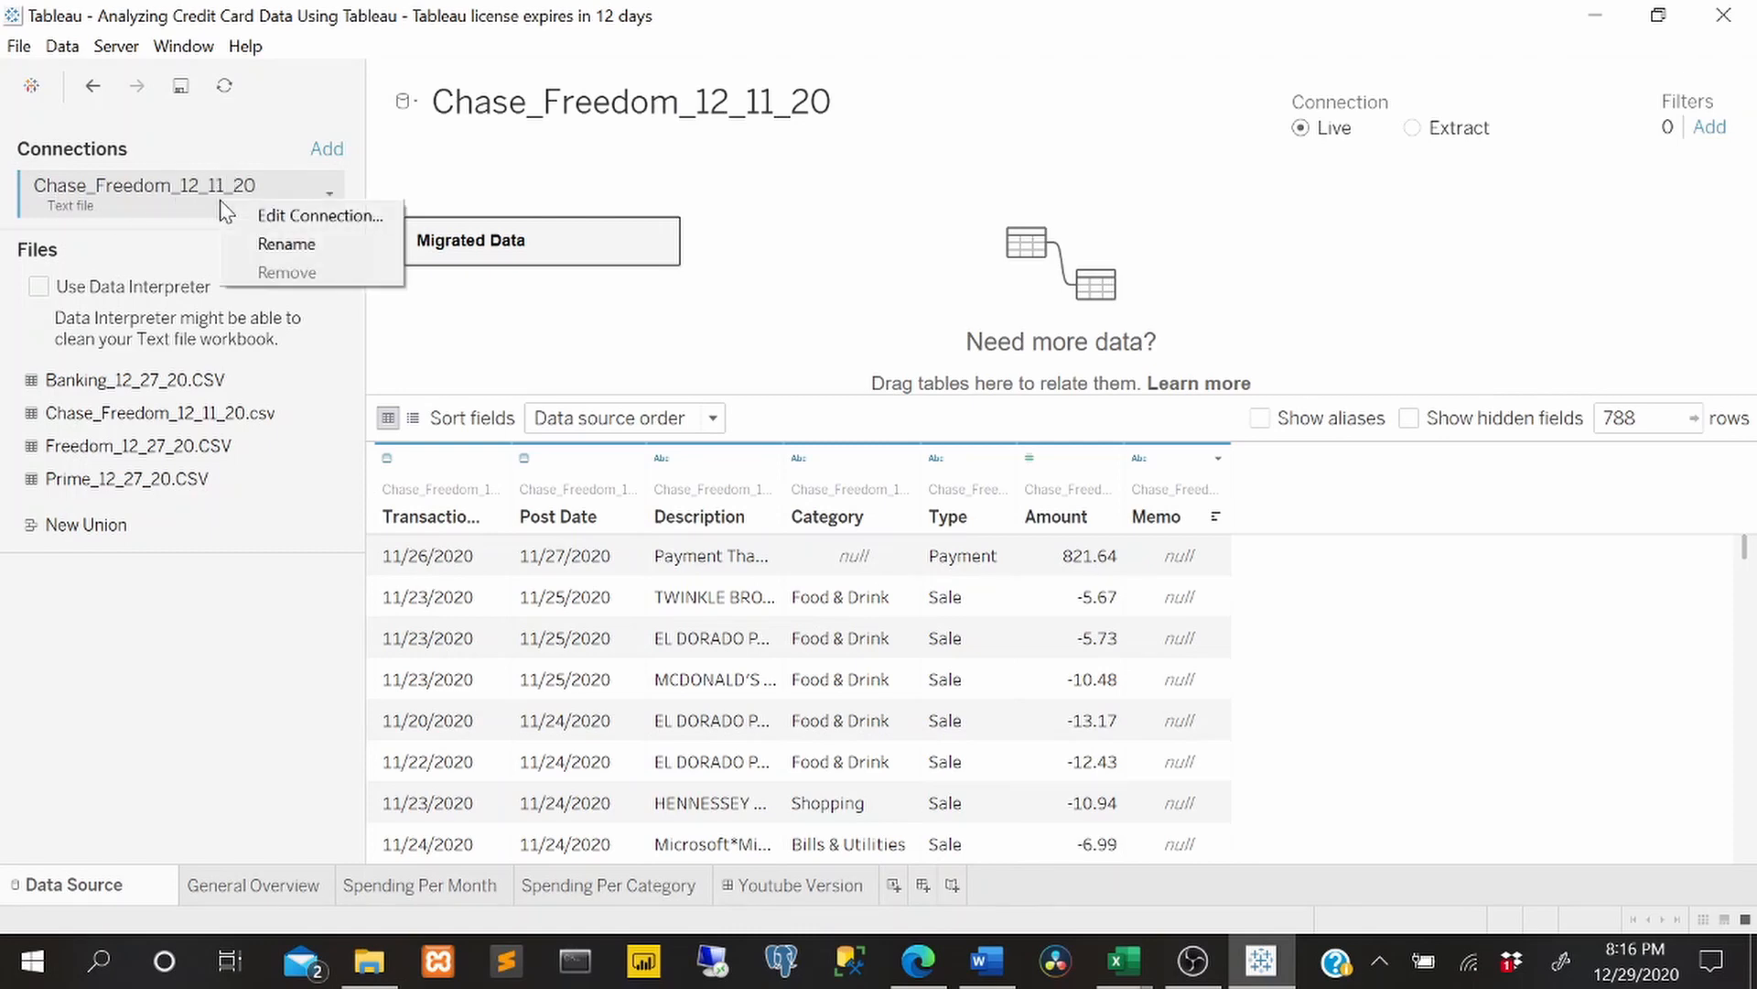
pyautogui.click(302, 216)
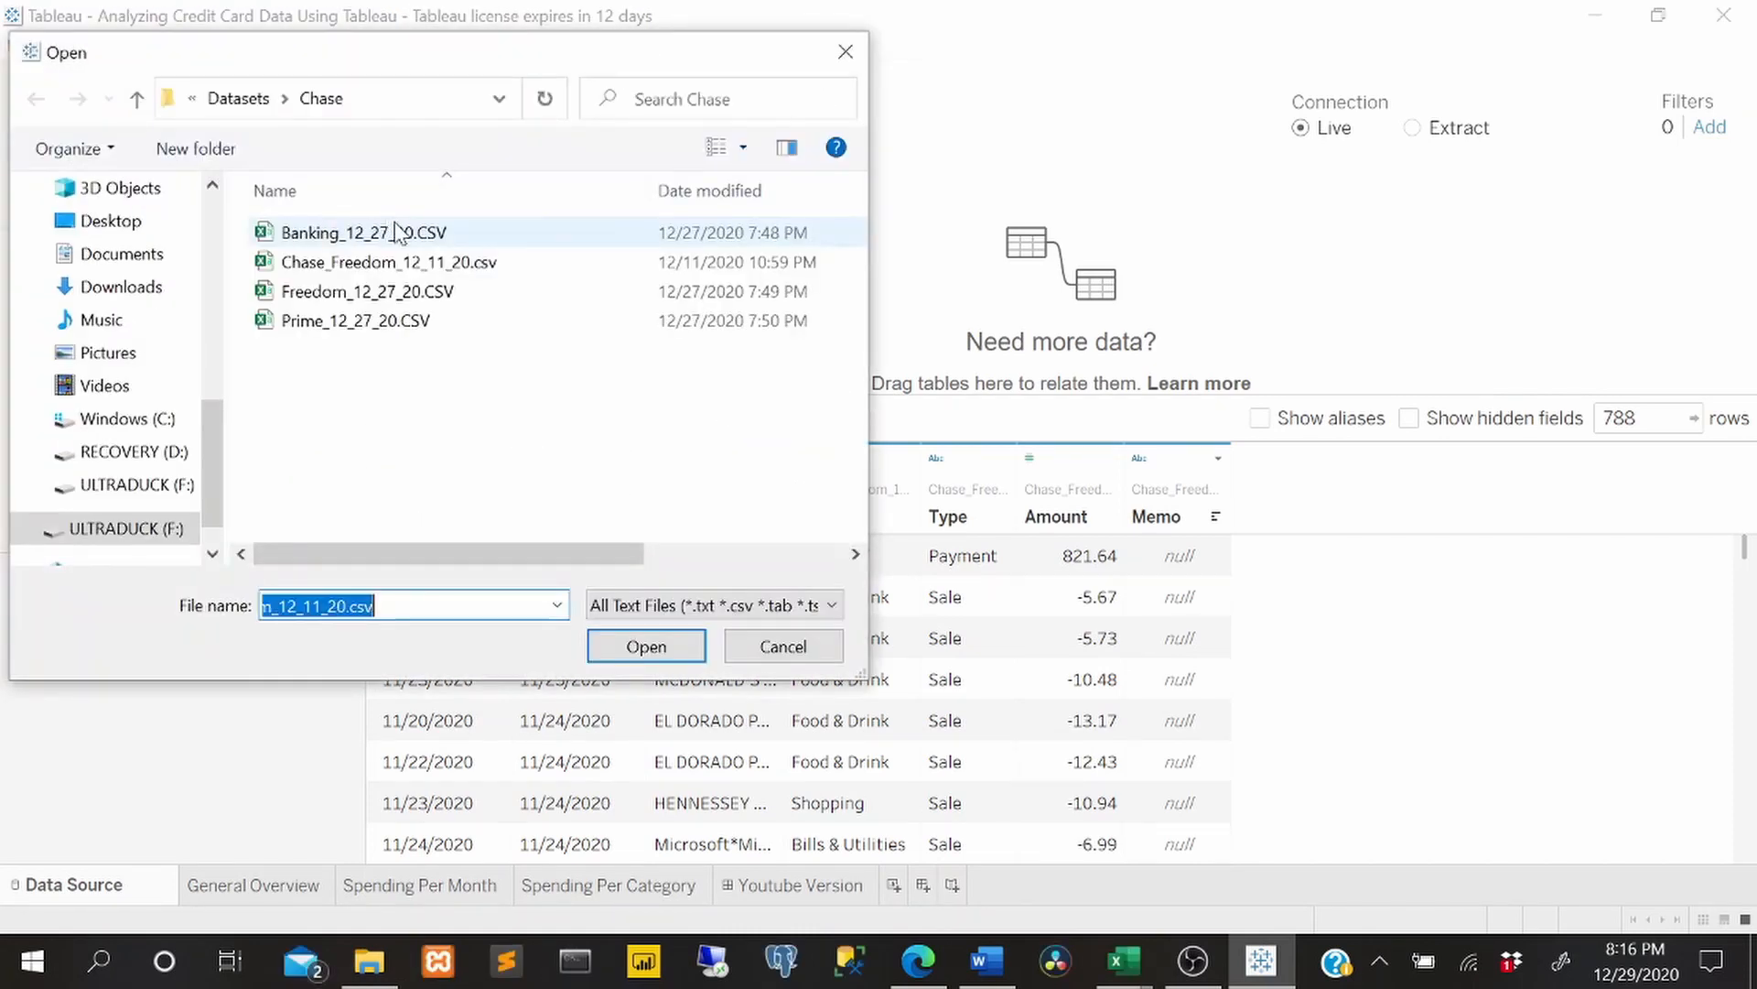
pyautogui.click(398, 295)
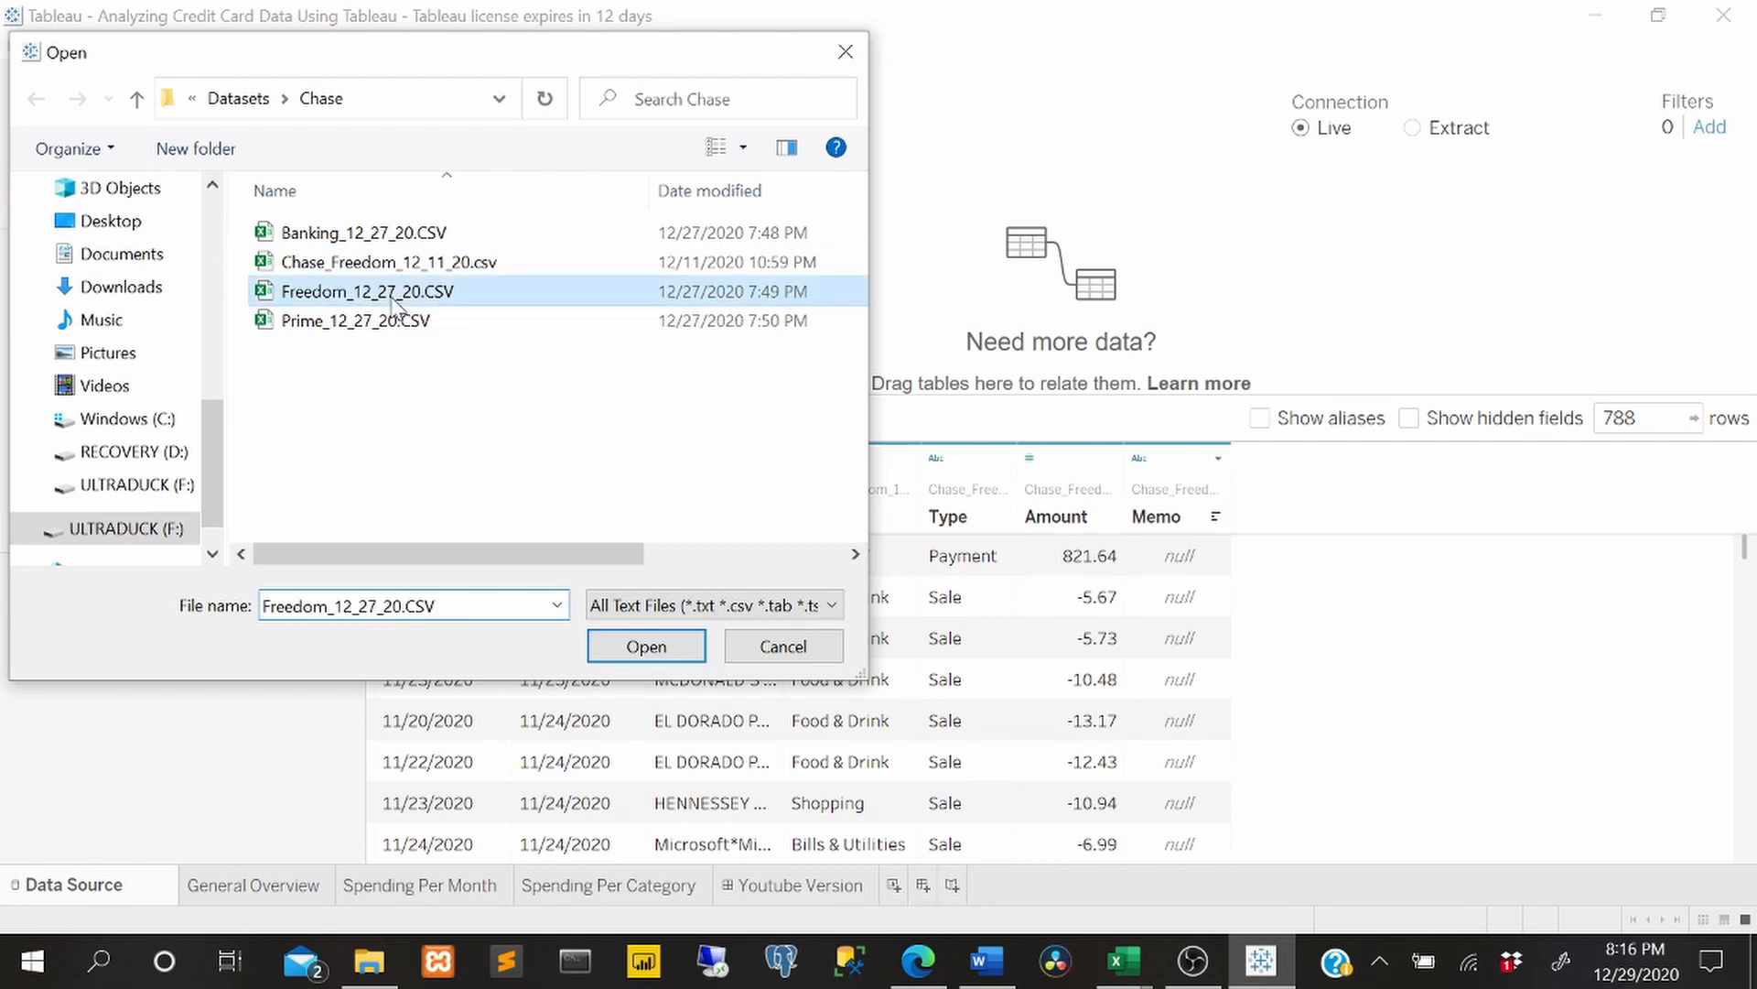
pyautogui.click(648, 647)
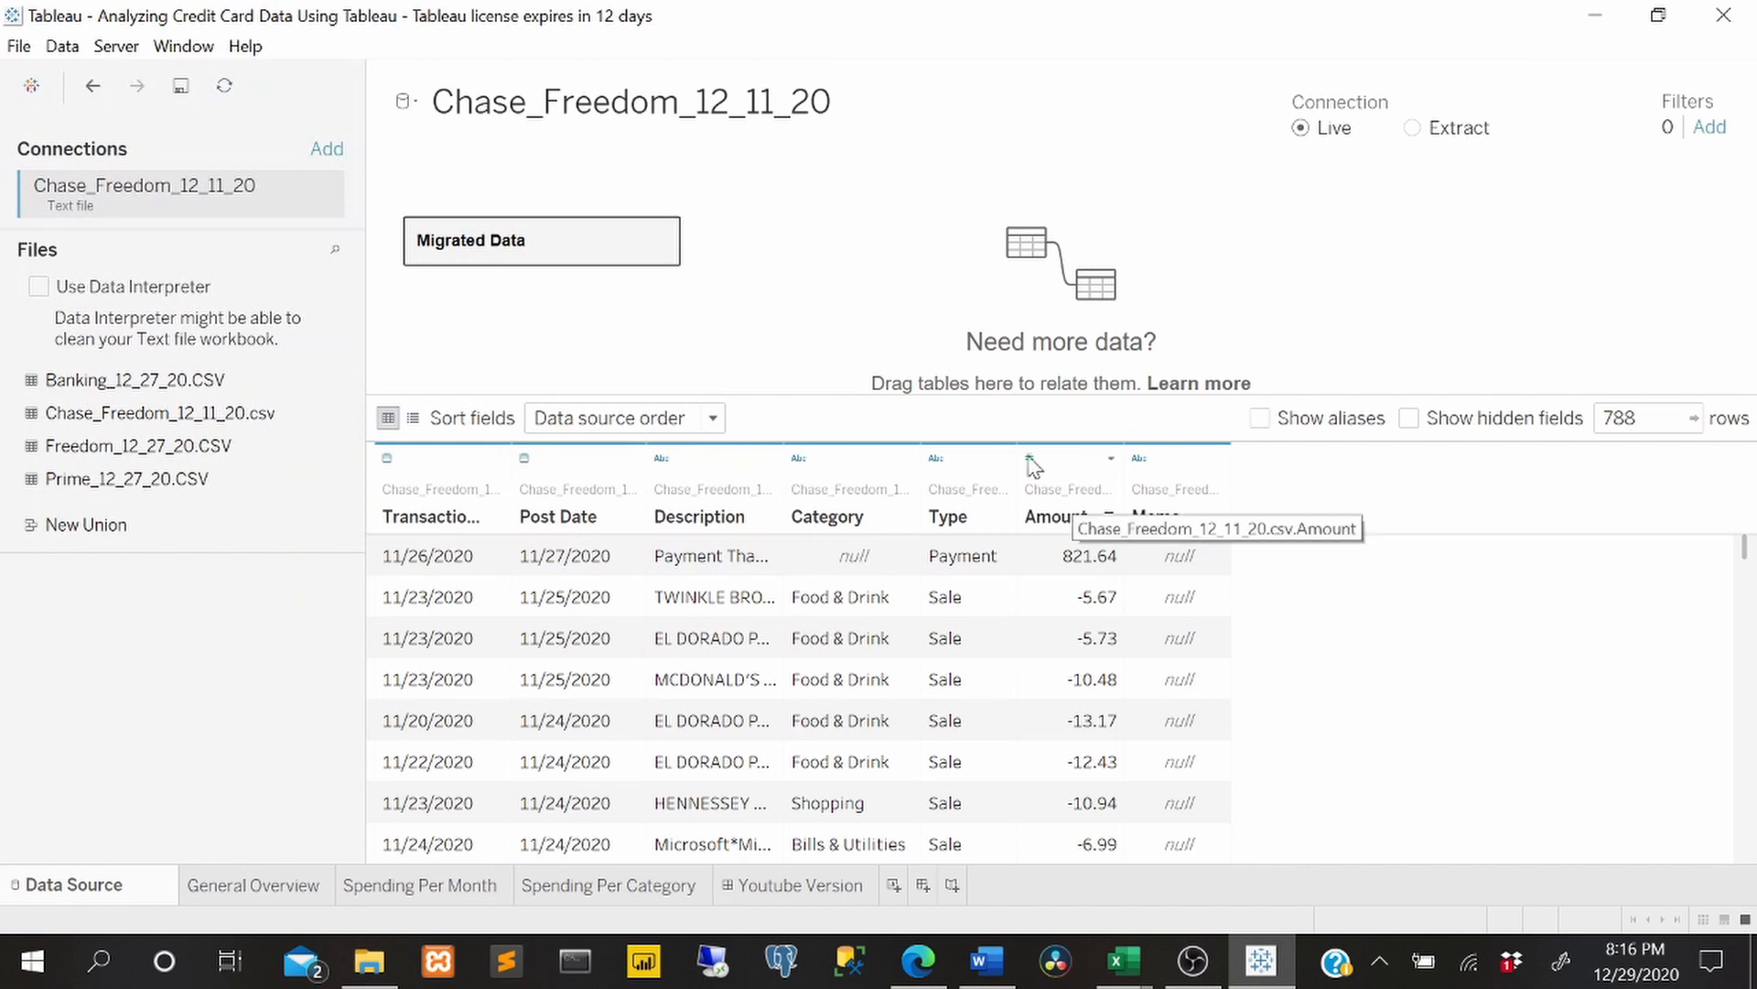
# - Review the General Overview, Spending Per Month and Spending Per Category worksheets
pyautogui.click(271, 892)
pyautogui.click(394, 895)
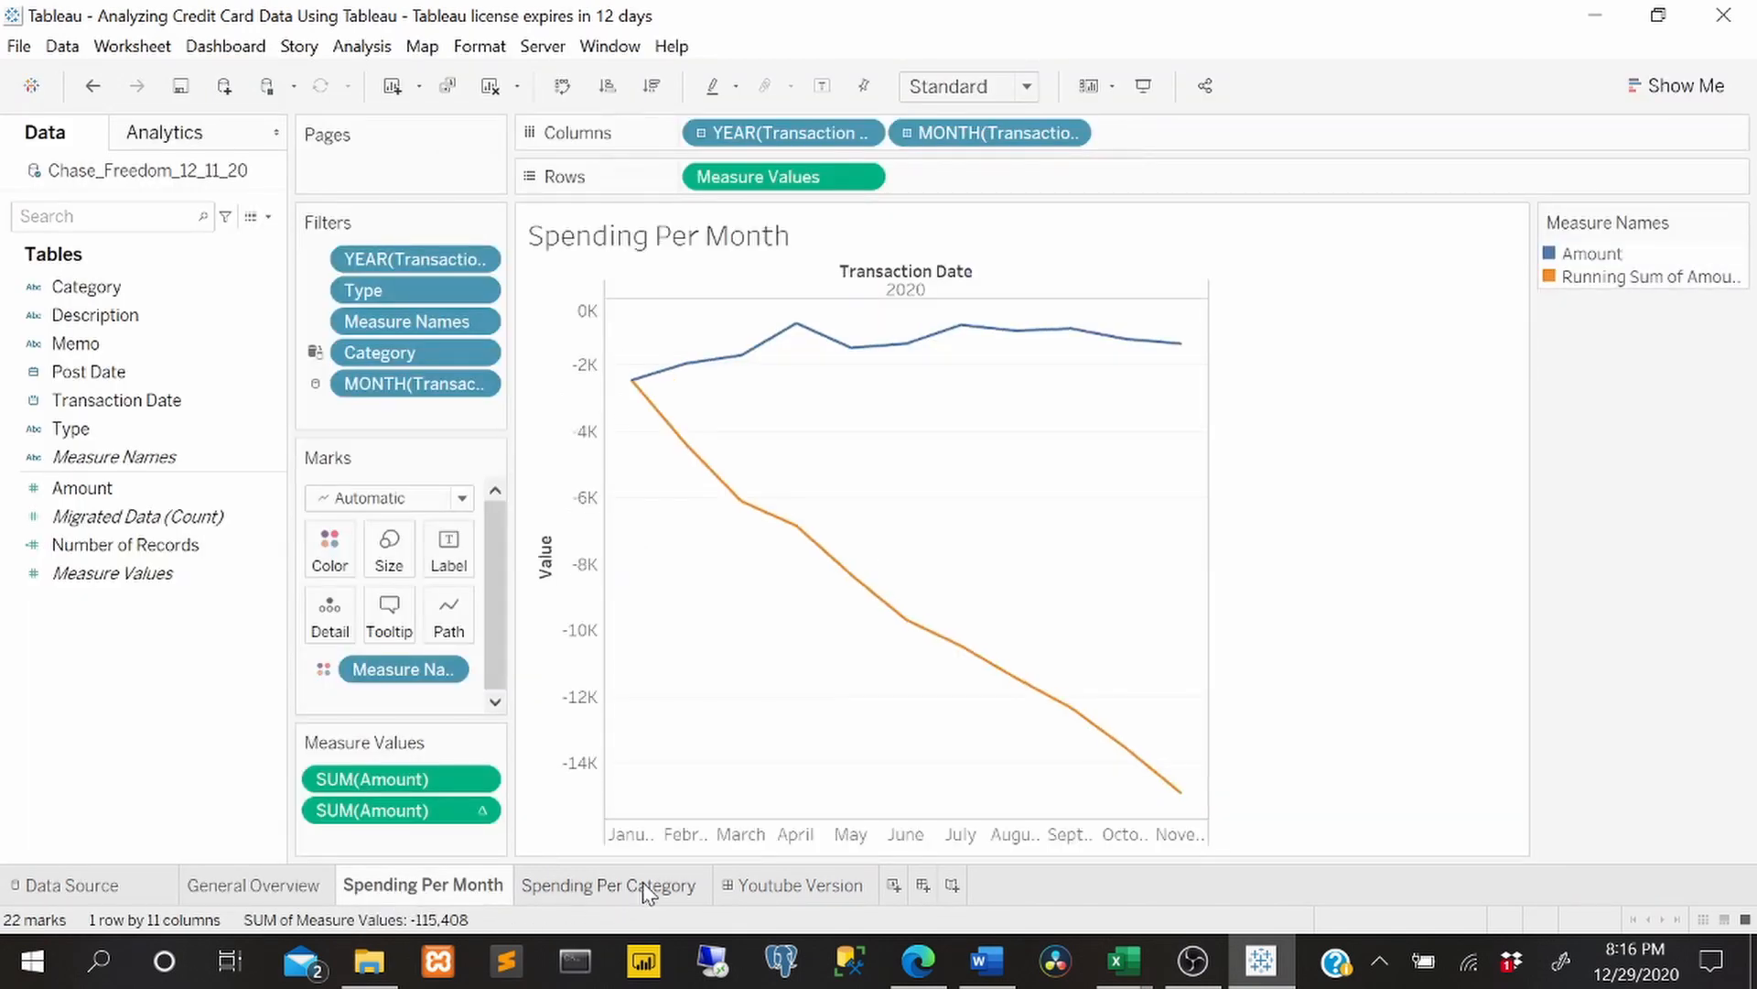
pyautogui.click(604, 893)
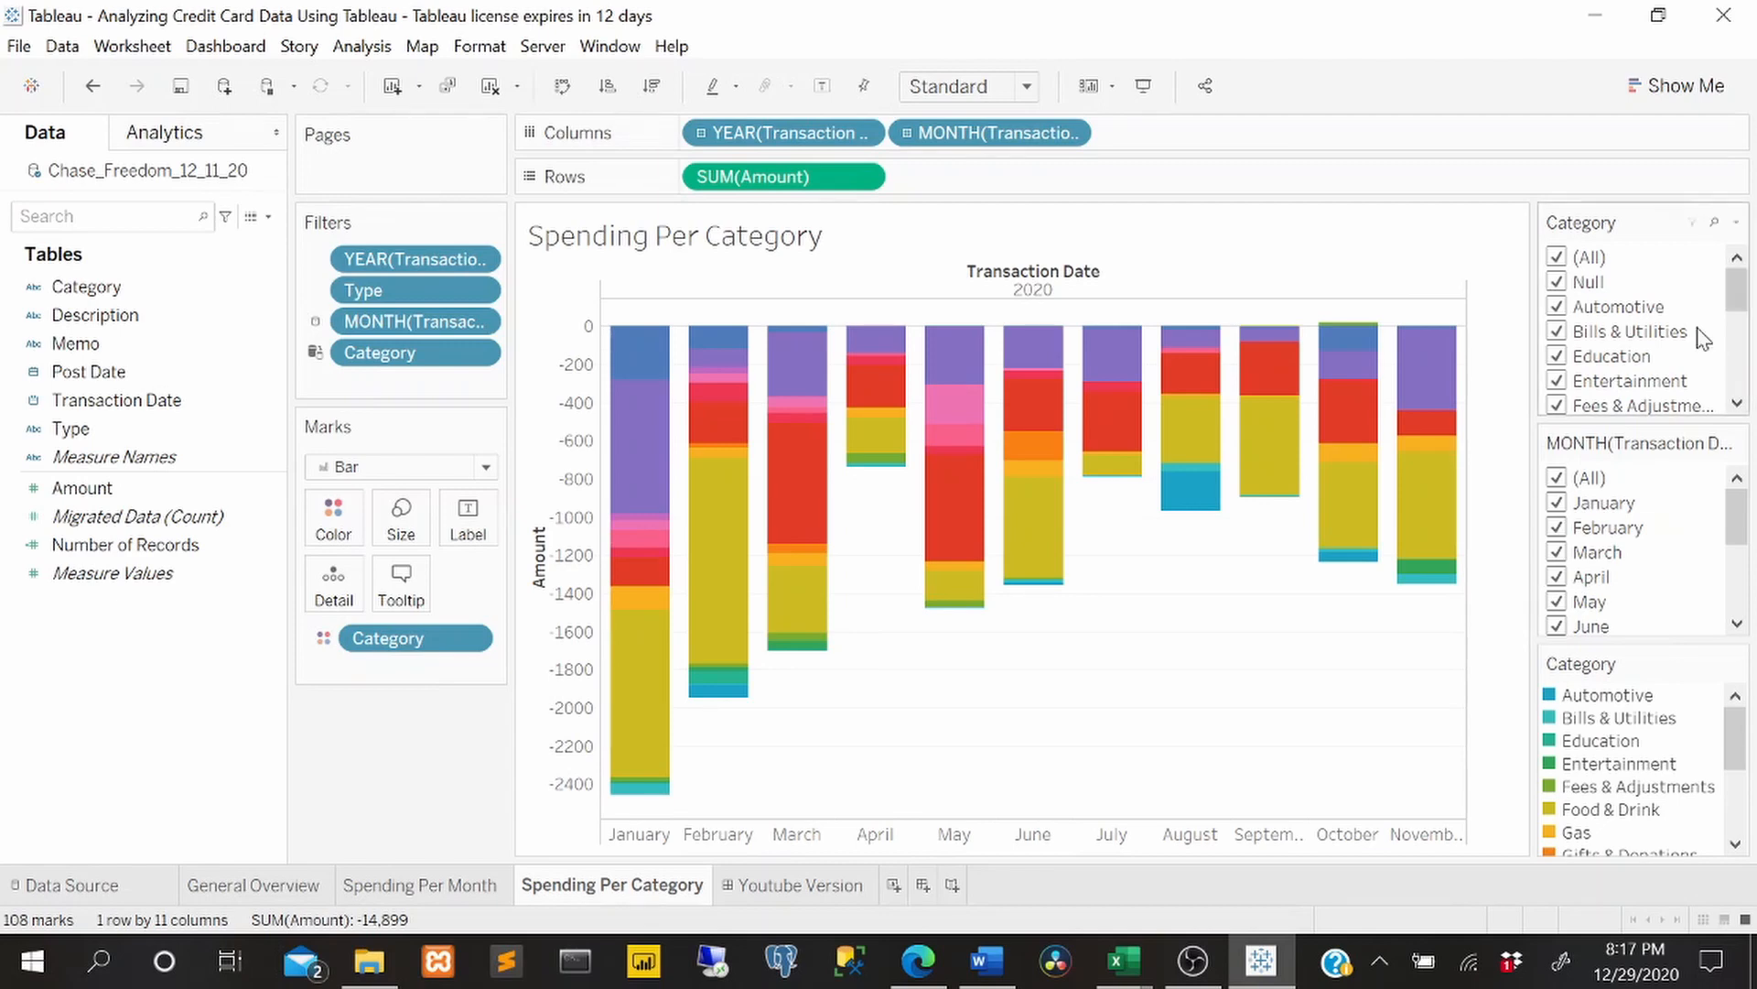
pyautogui.click(1596, 16)
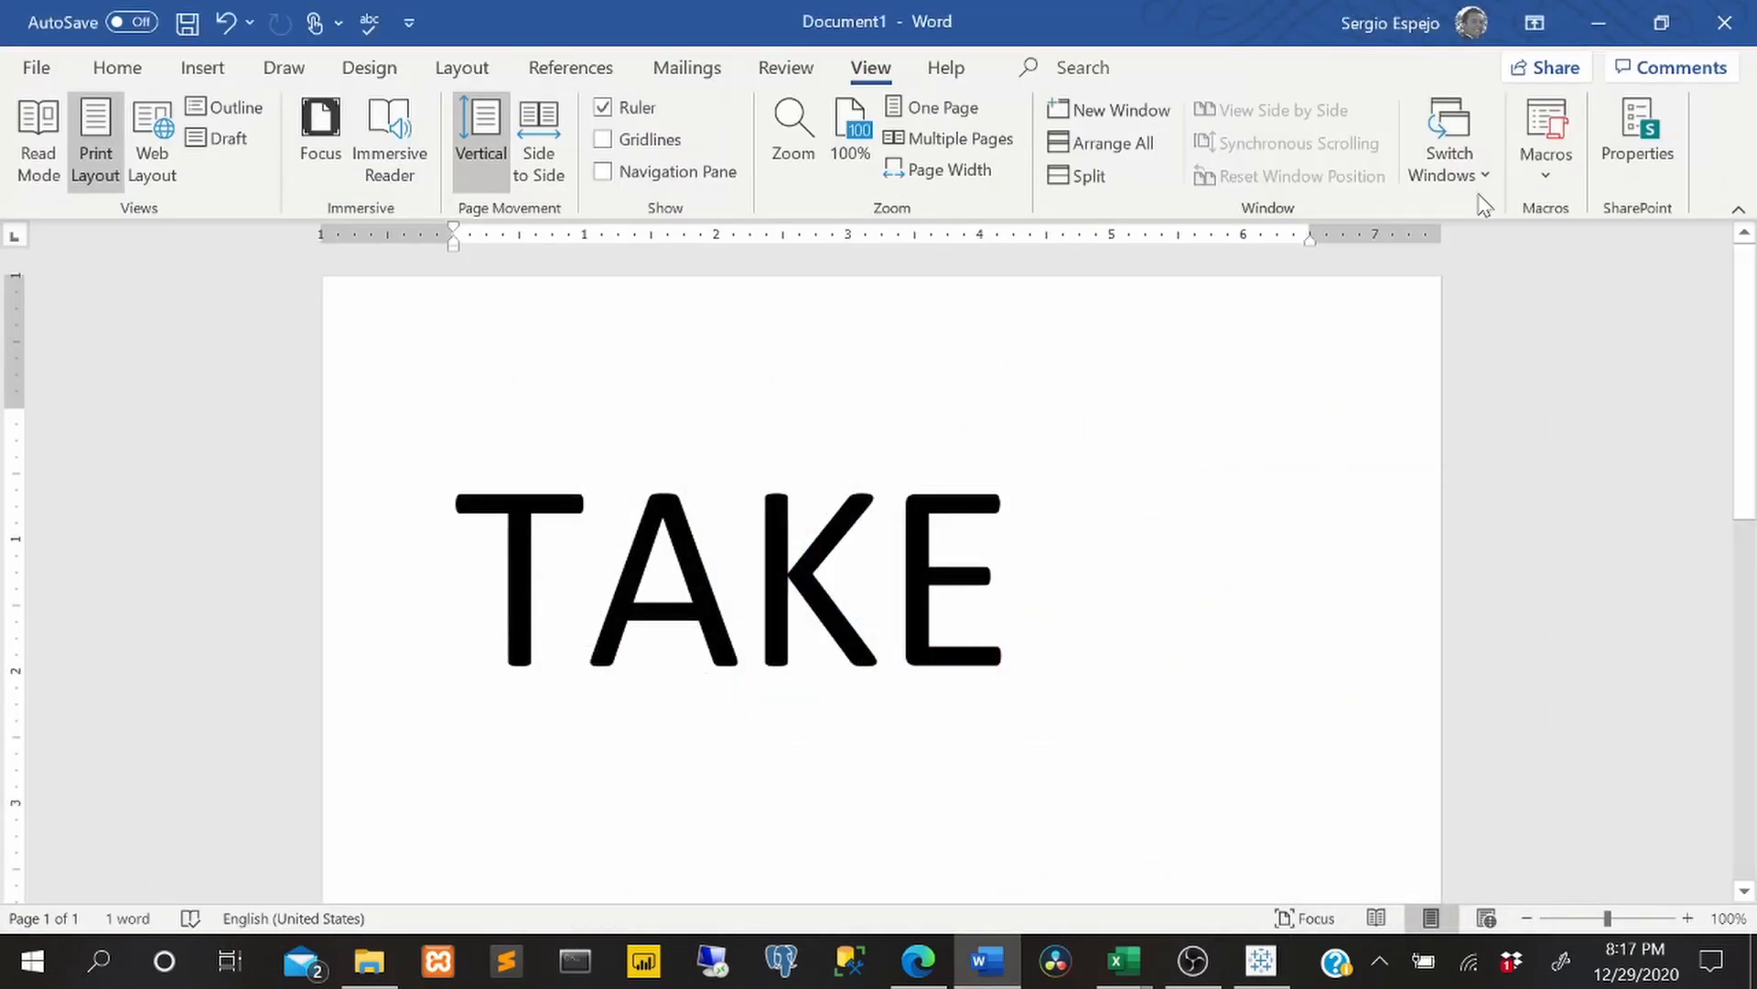
pyautogui.click(1599, 22)
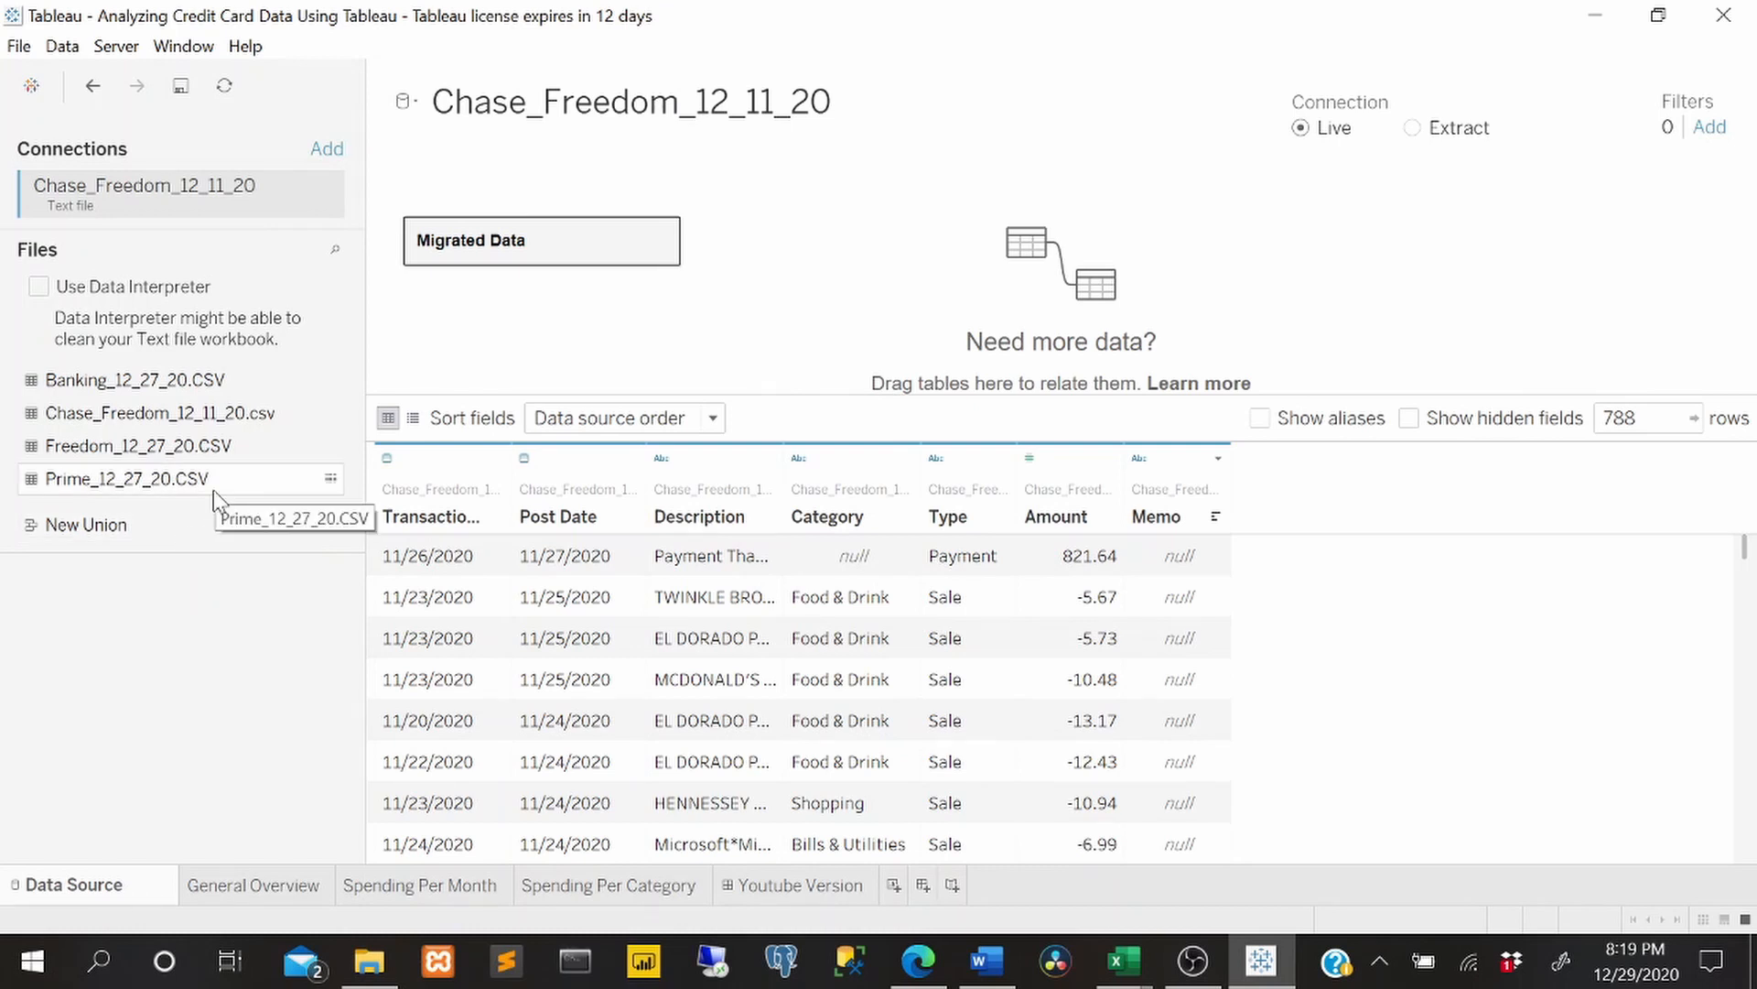
# - Try to union Prime_12_27_20.CSV directly with the Migrated Data table, inspect the resulting columns, and undo the change
pyautogui.moveTo(161, 478); pyautogui.dragTo(494, 254)
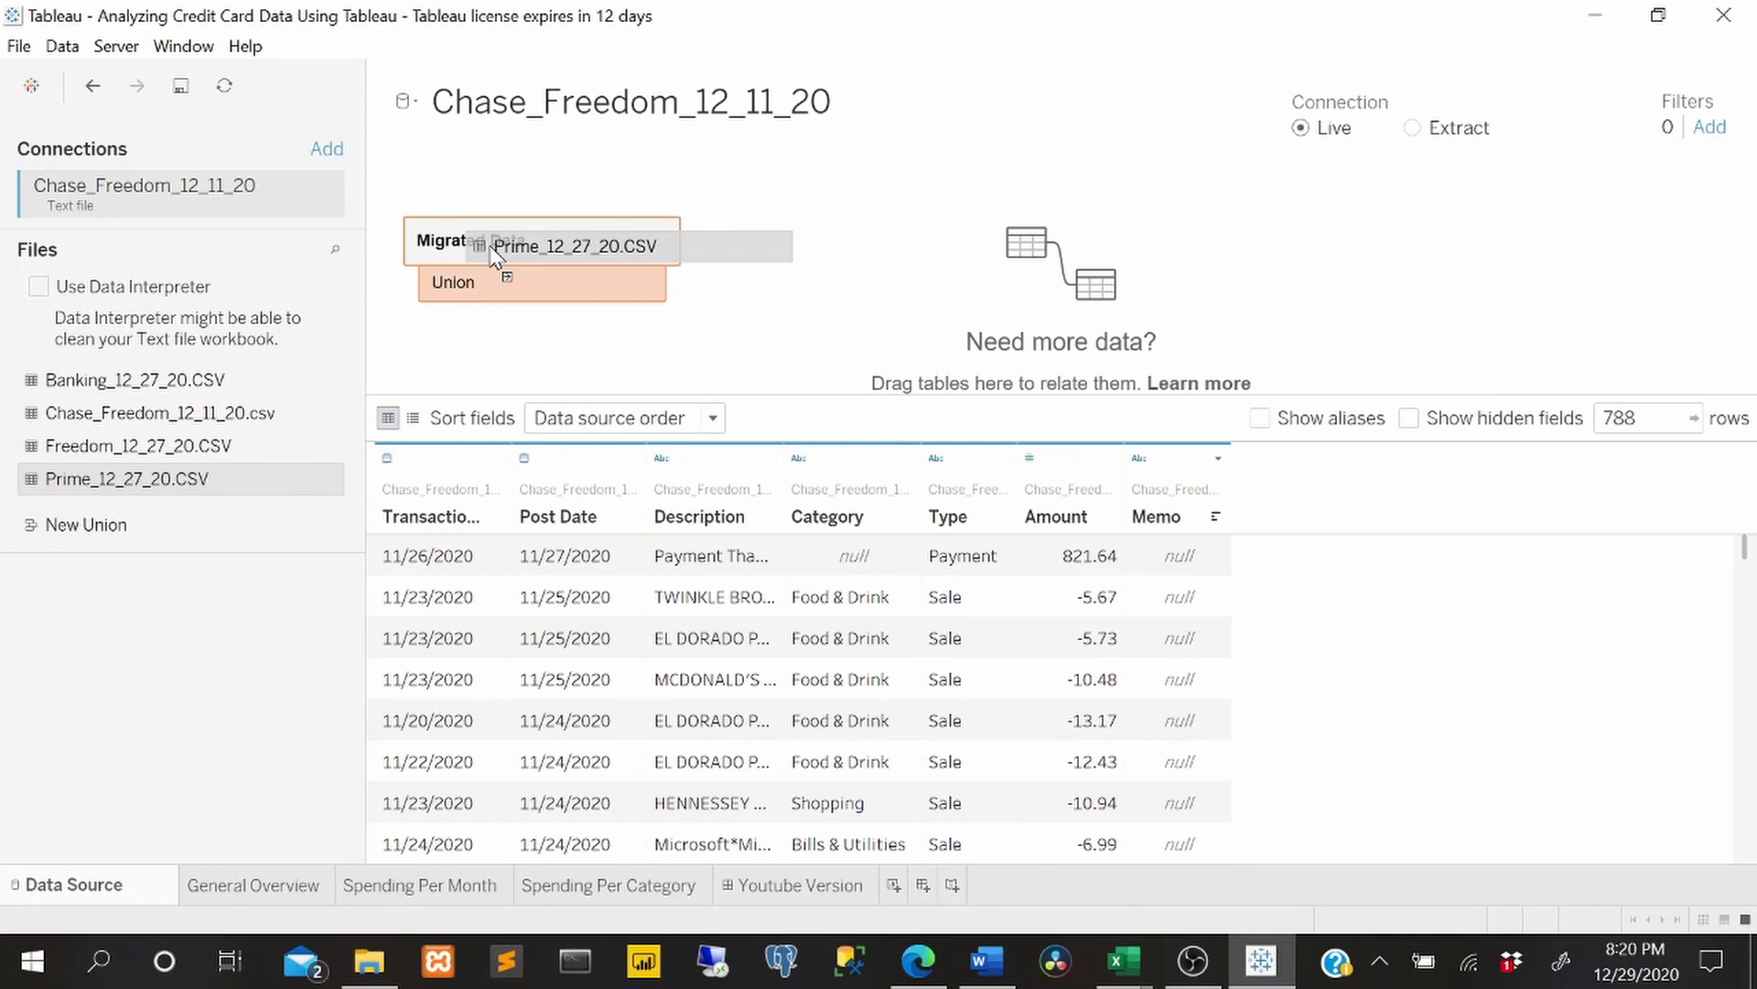
pyautogui.moveTo(494, 256); pyautogui.dragTo(498, 258)
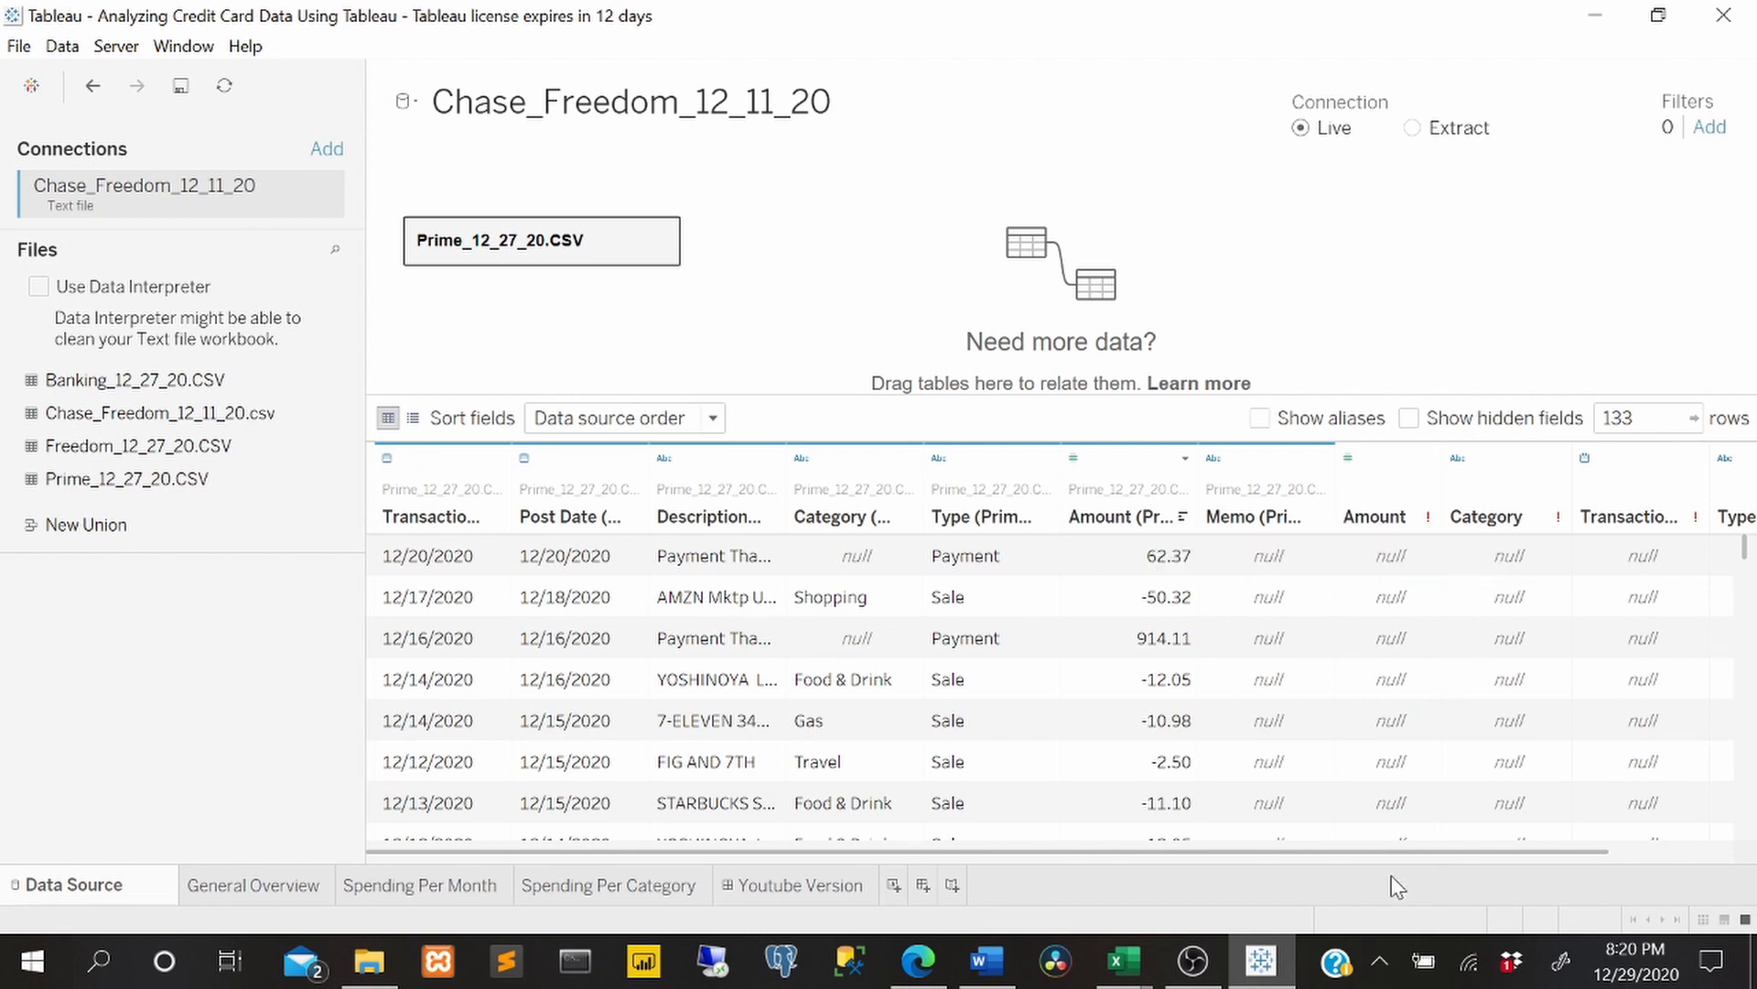
pyautogui.moveTo(1450, 849); pyautogui.dragTo(1584, 850)
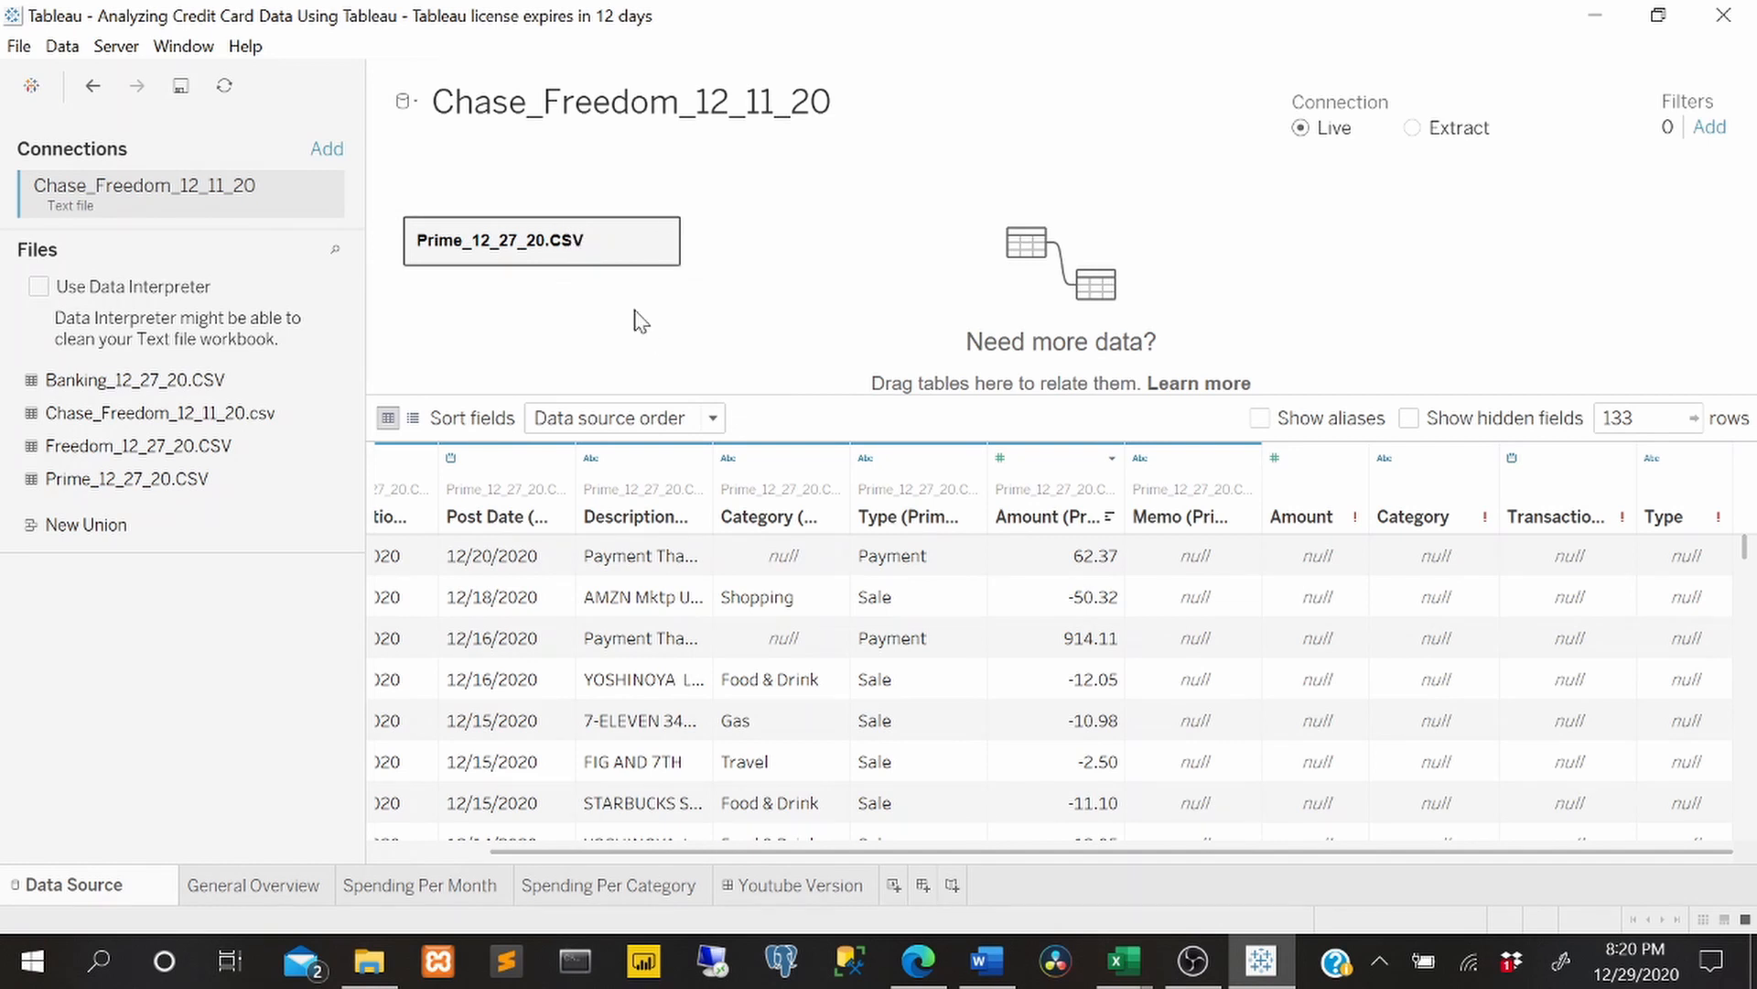
pyautogui.hotkey('ctrl', 'z')
# - Convert the Migrated Data table to a manual union and add Prime_12_27_20.CSV to it
pyautogui.rightClick(611, 229)
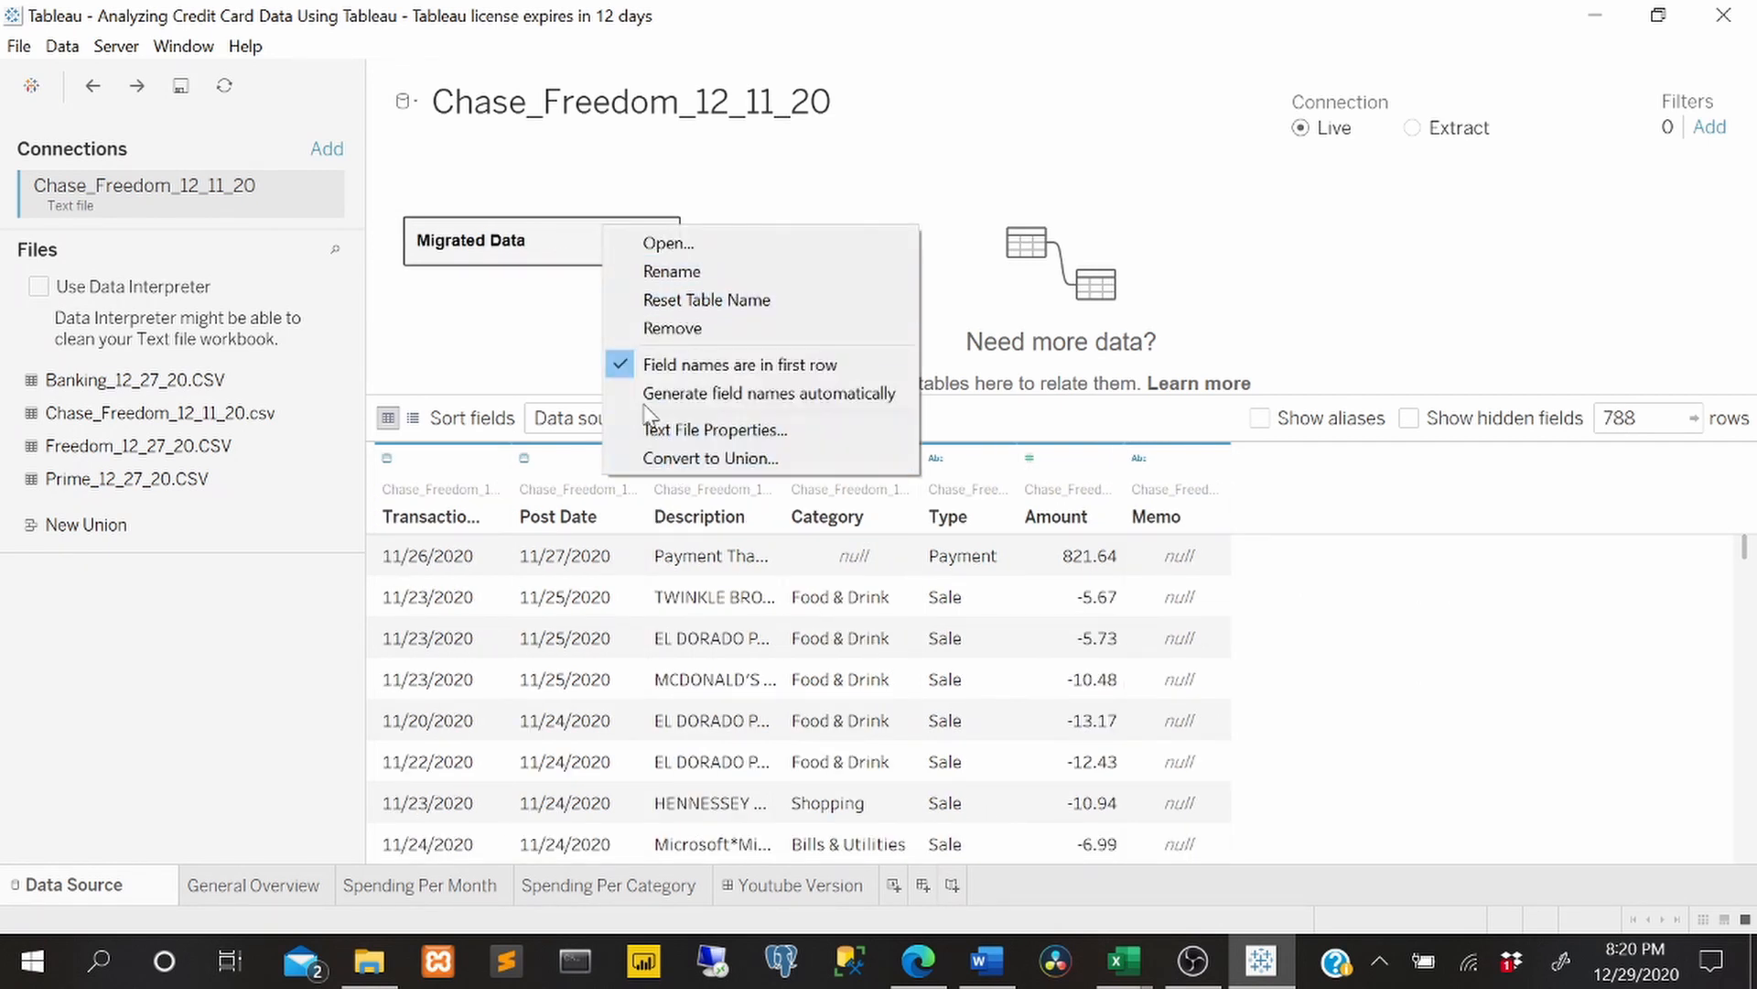
pyautogui.click(702, 457)
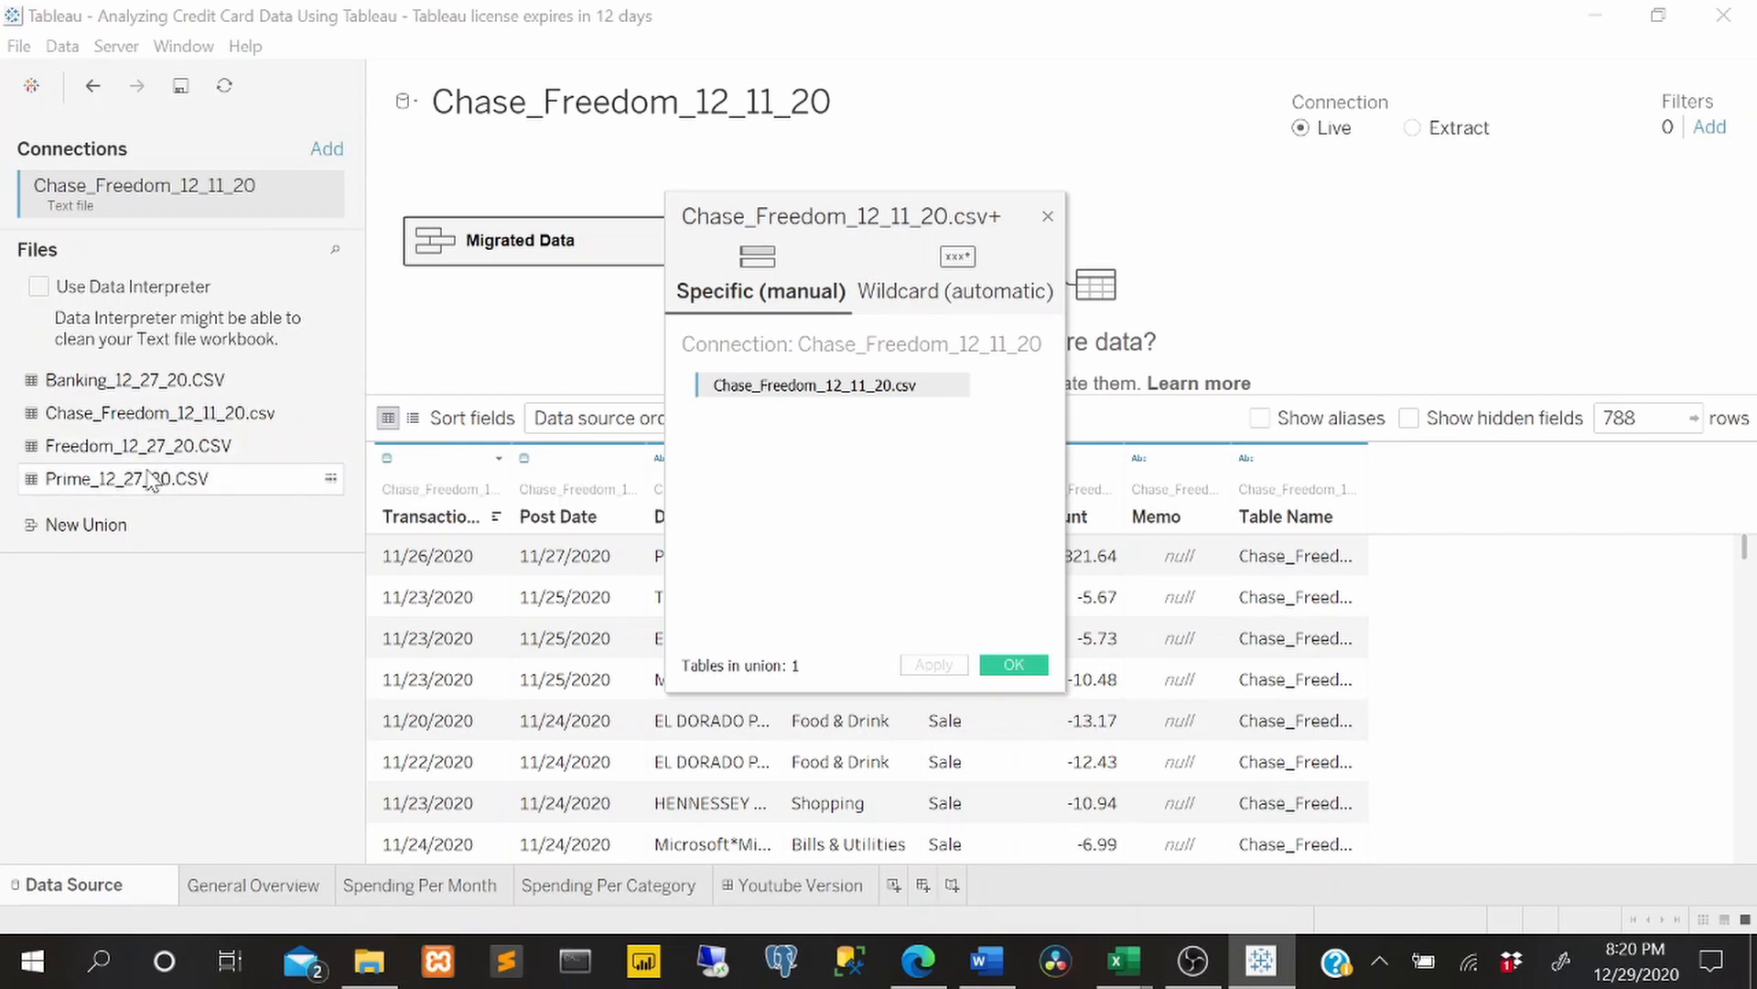
pyautogui.moveTo(145, 480); pyautogui.dragTo(785, 460)
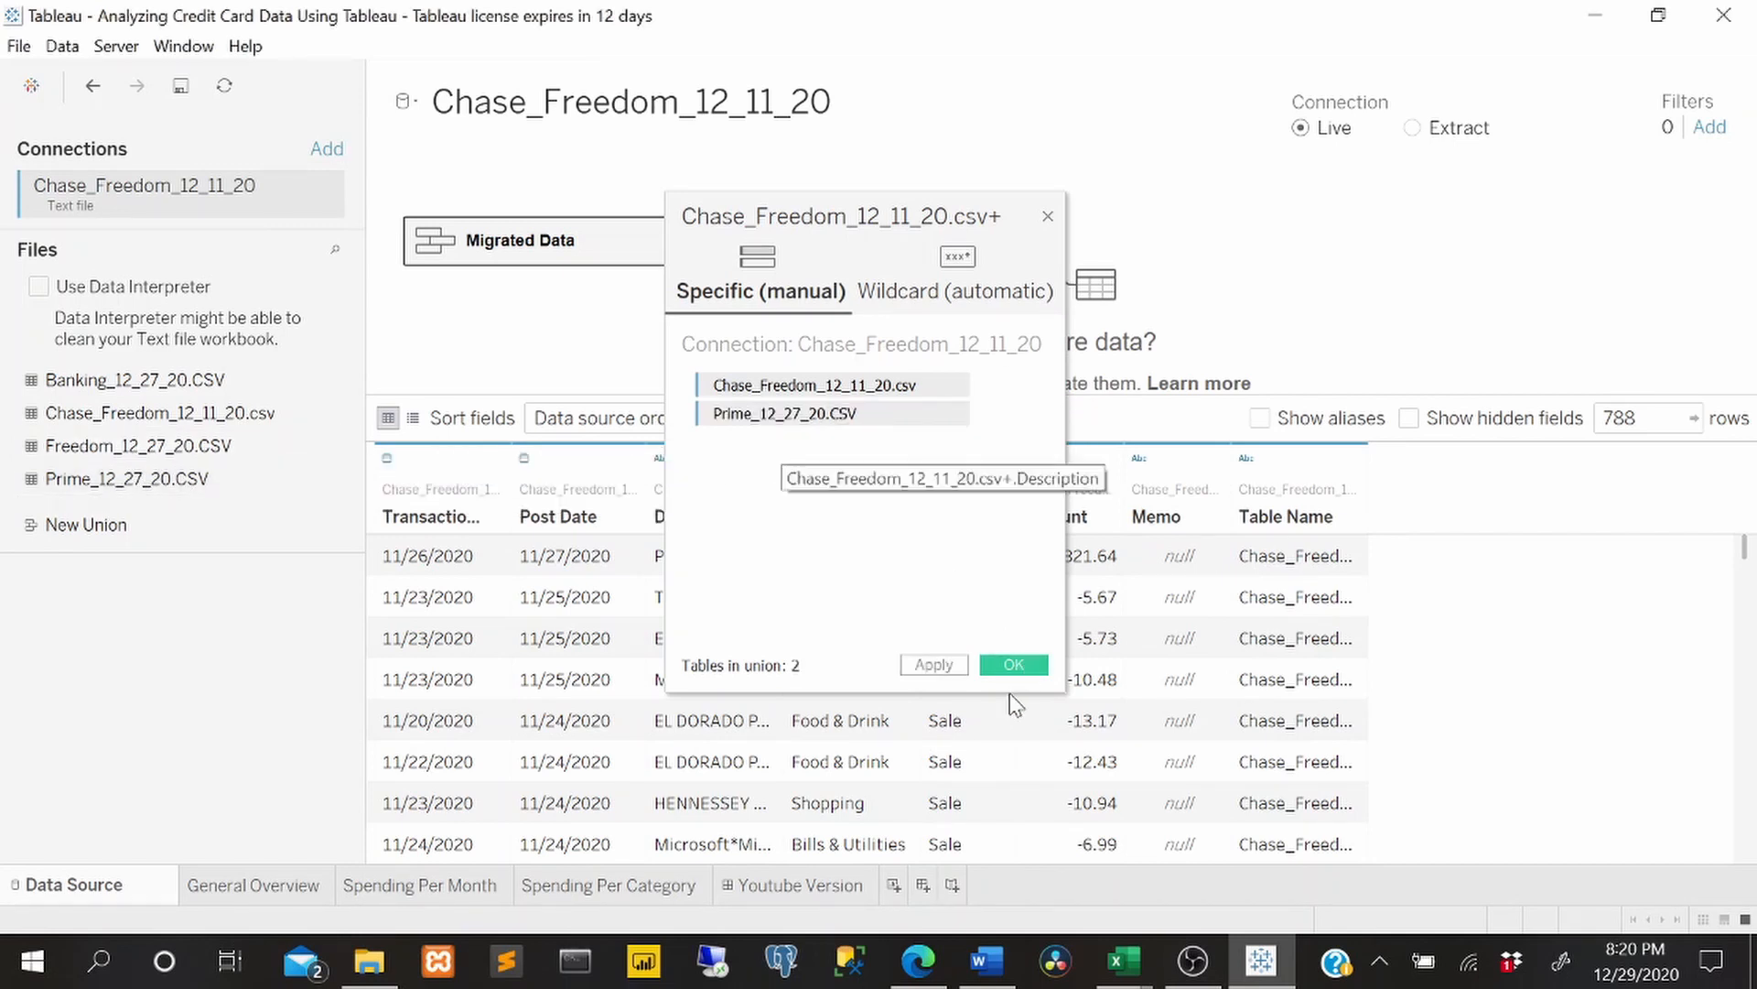
pyautogui.click(944, 675)
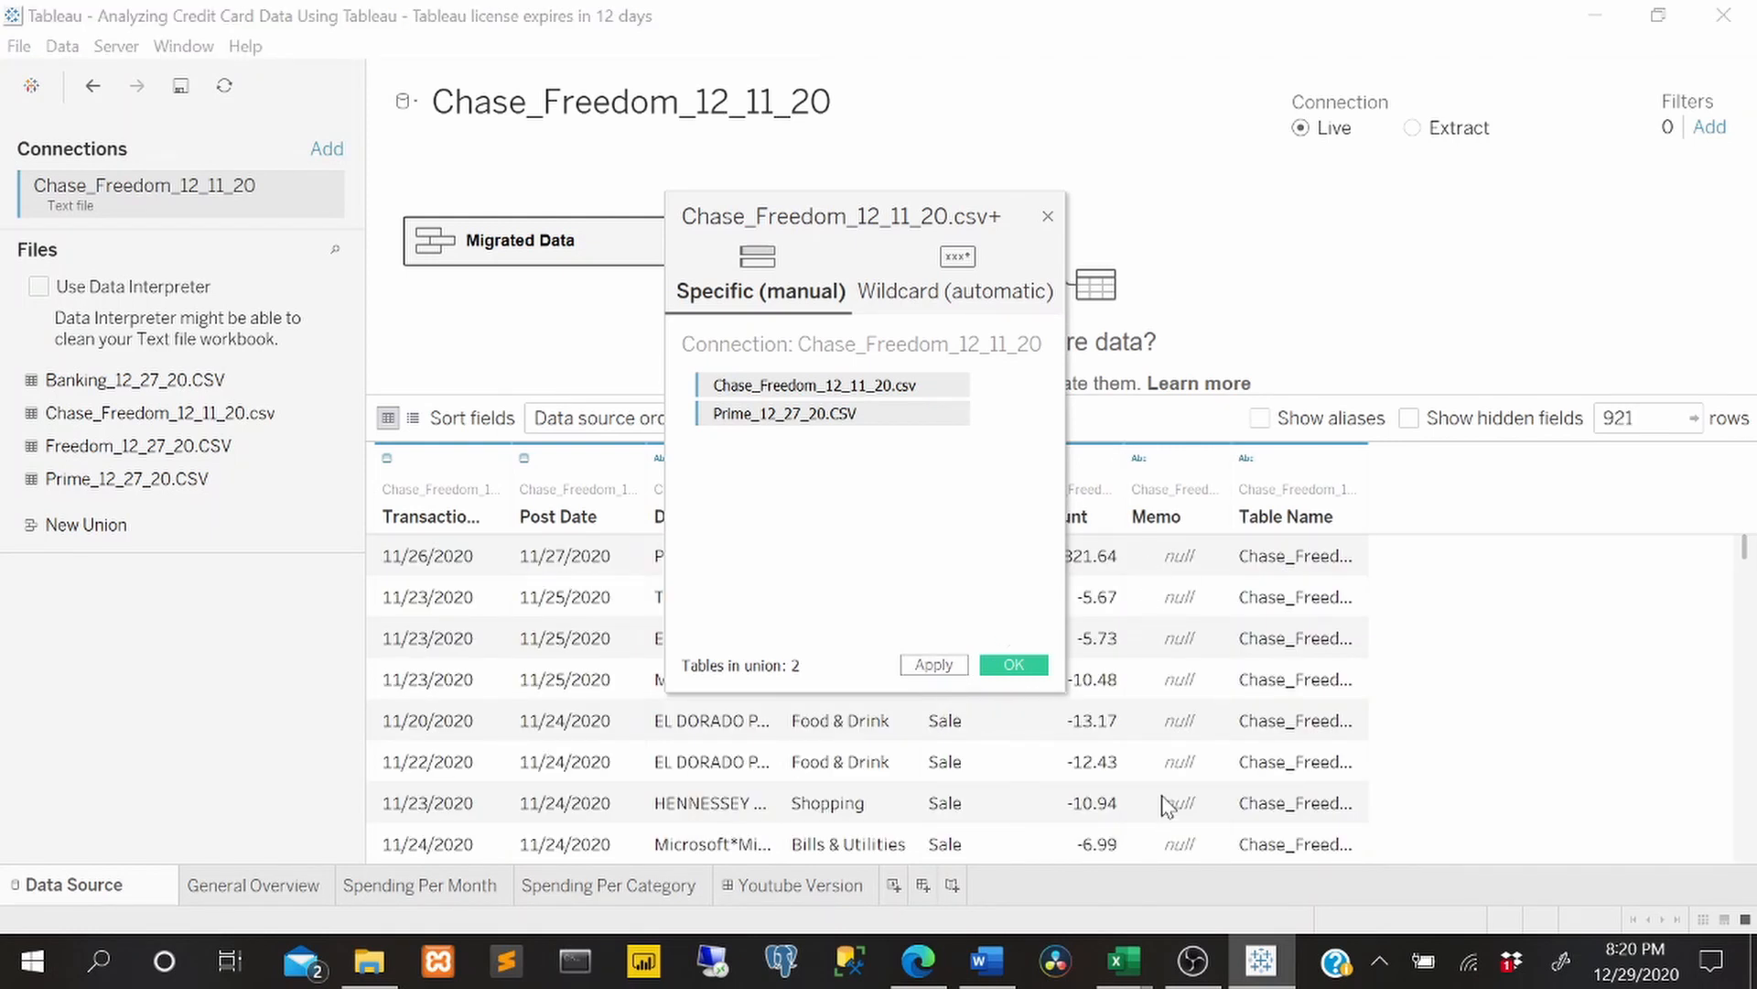
pyautogui.click(1007, 665)
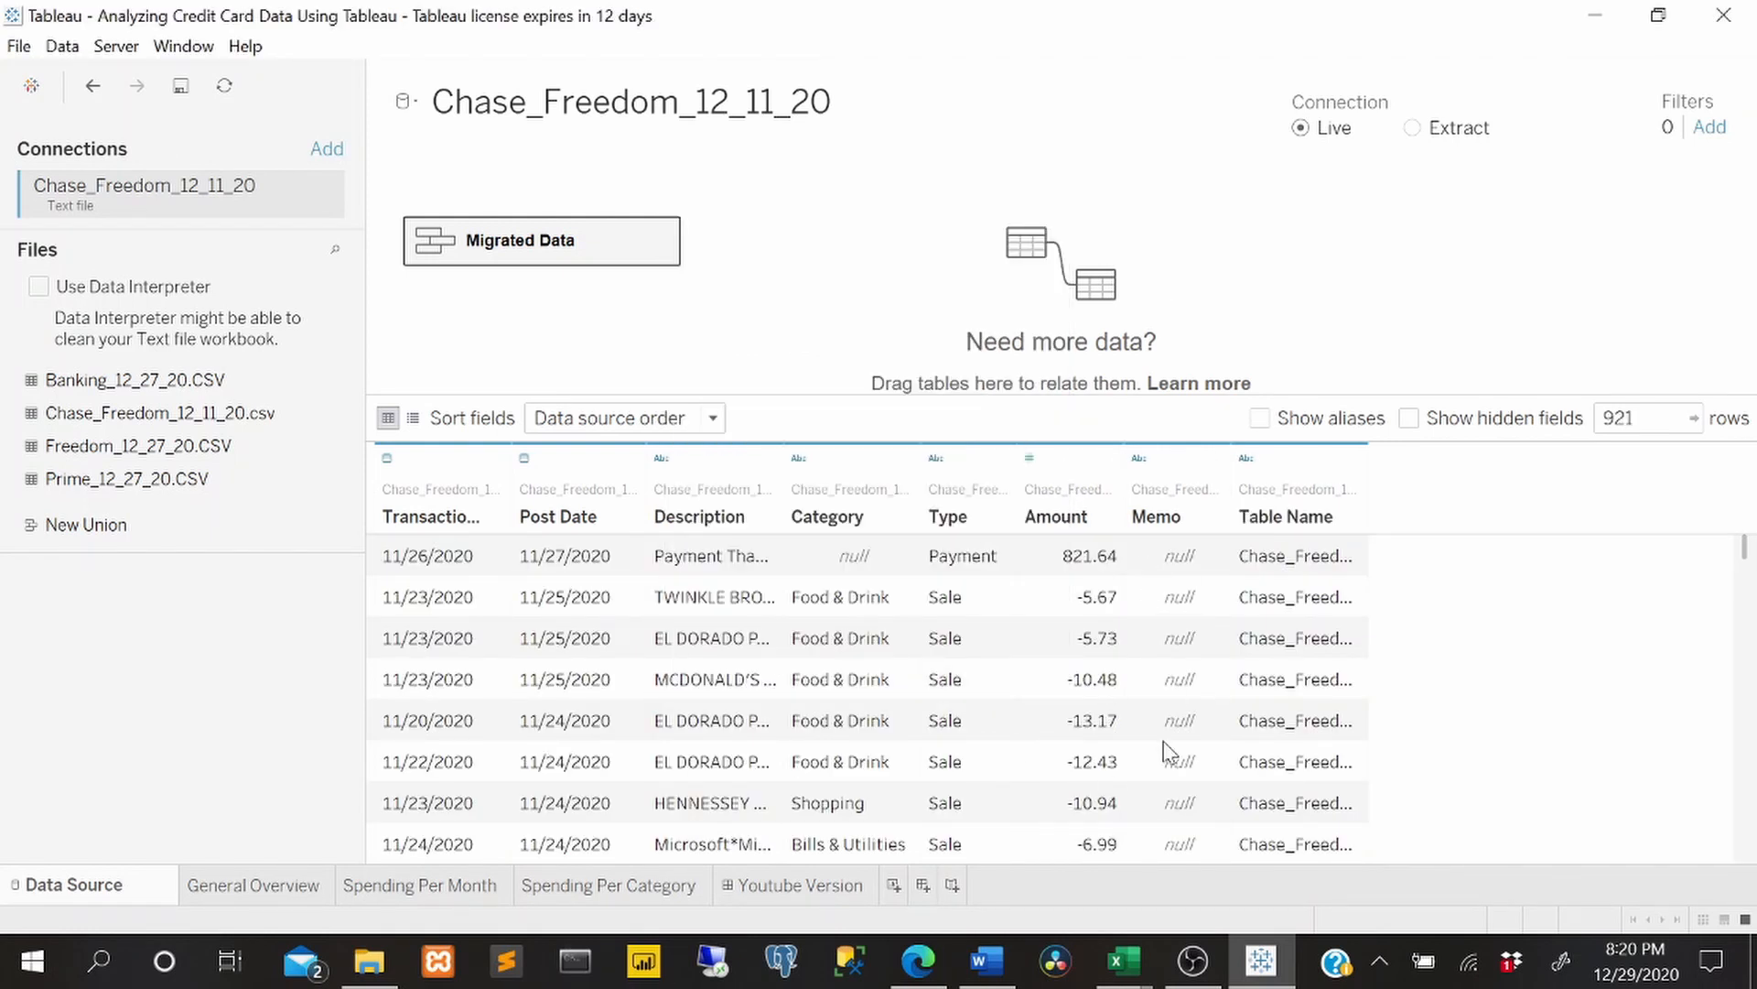
# - Check the General Overview, Spending Per Month and Spending Per Category charts for the added data, including the December bar
pyautogui.click(298, 894)
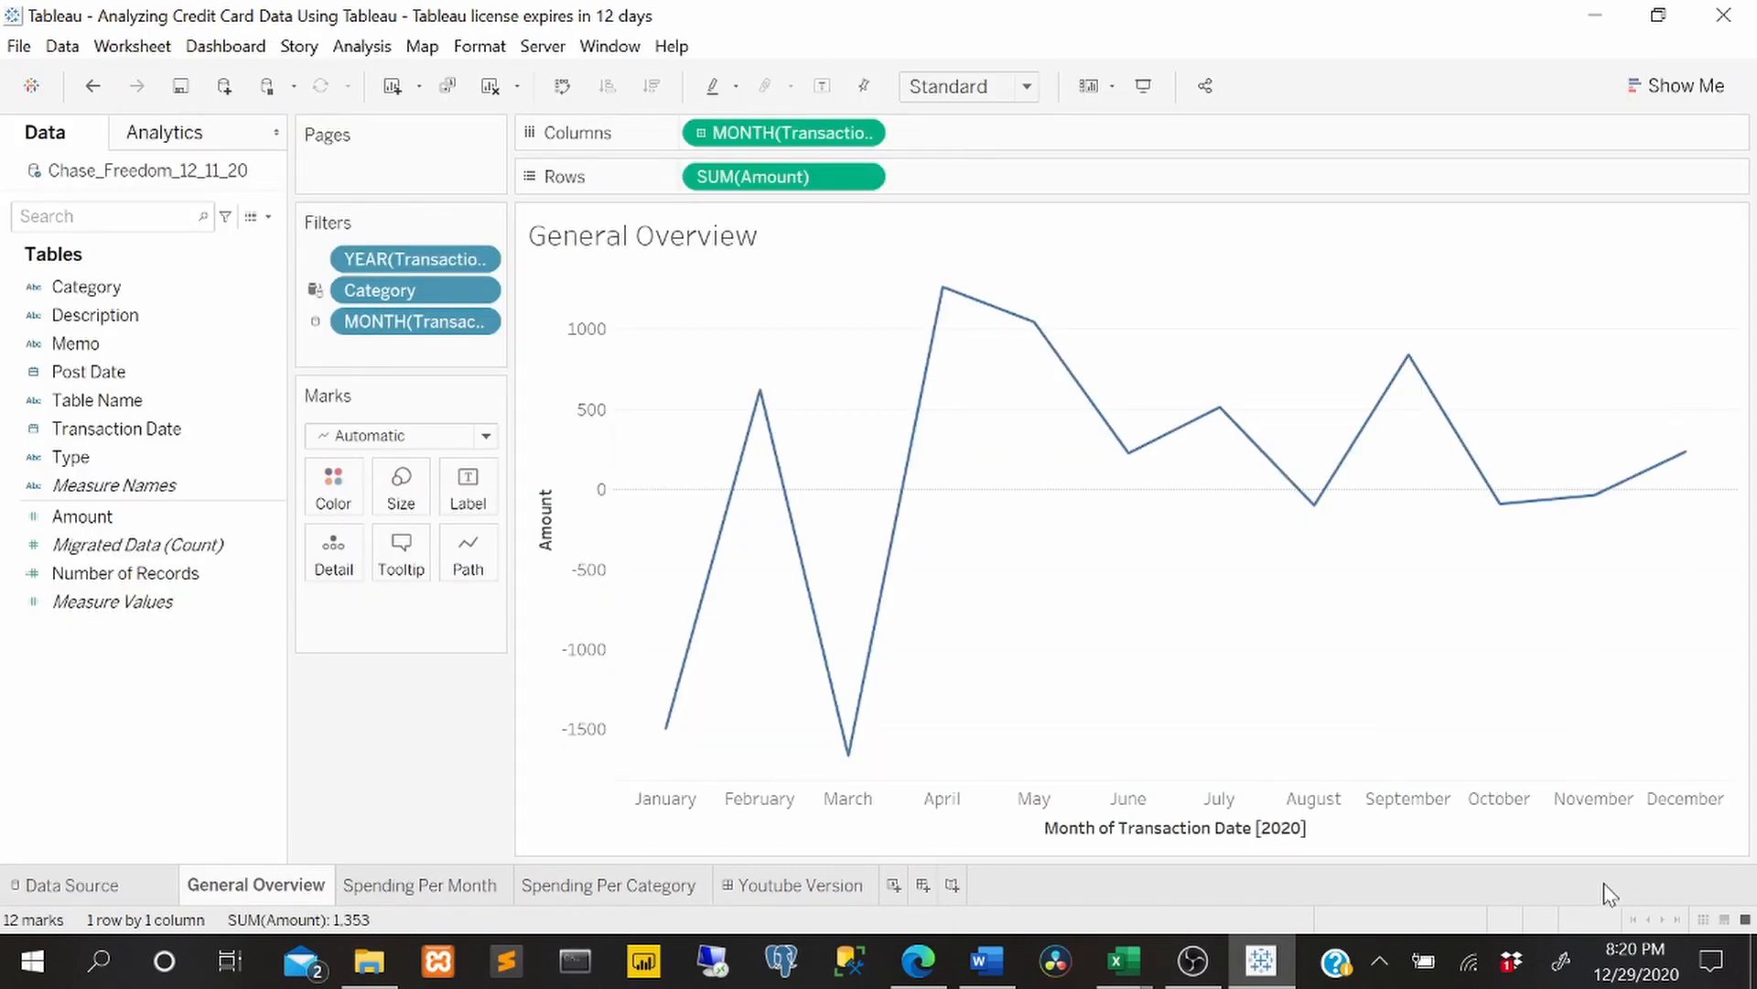
pyautogui.click(404, 884)
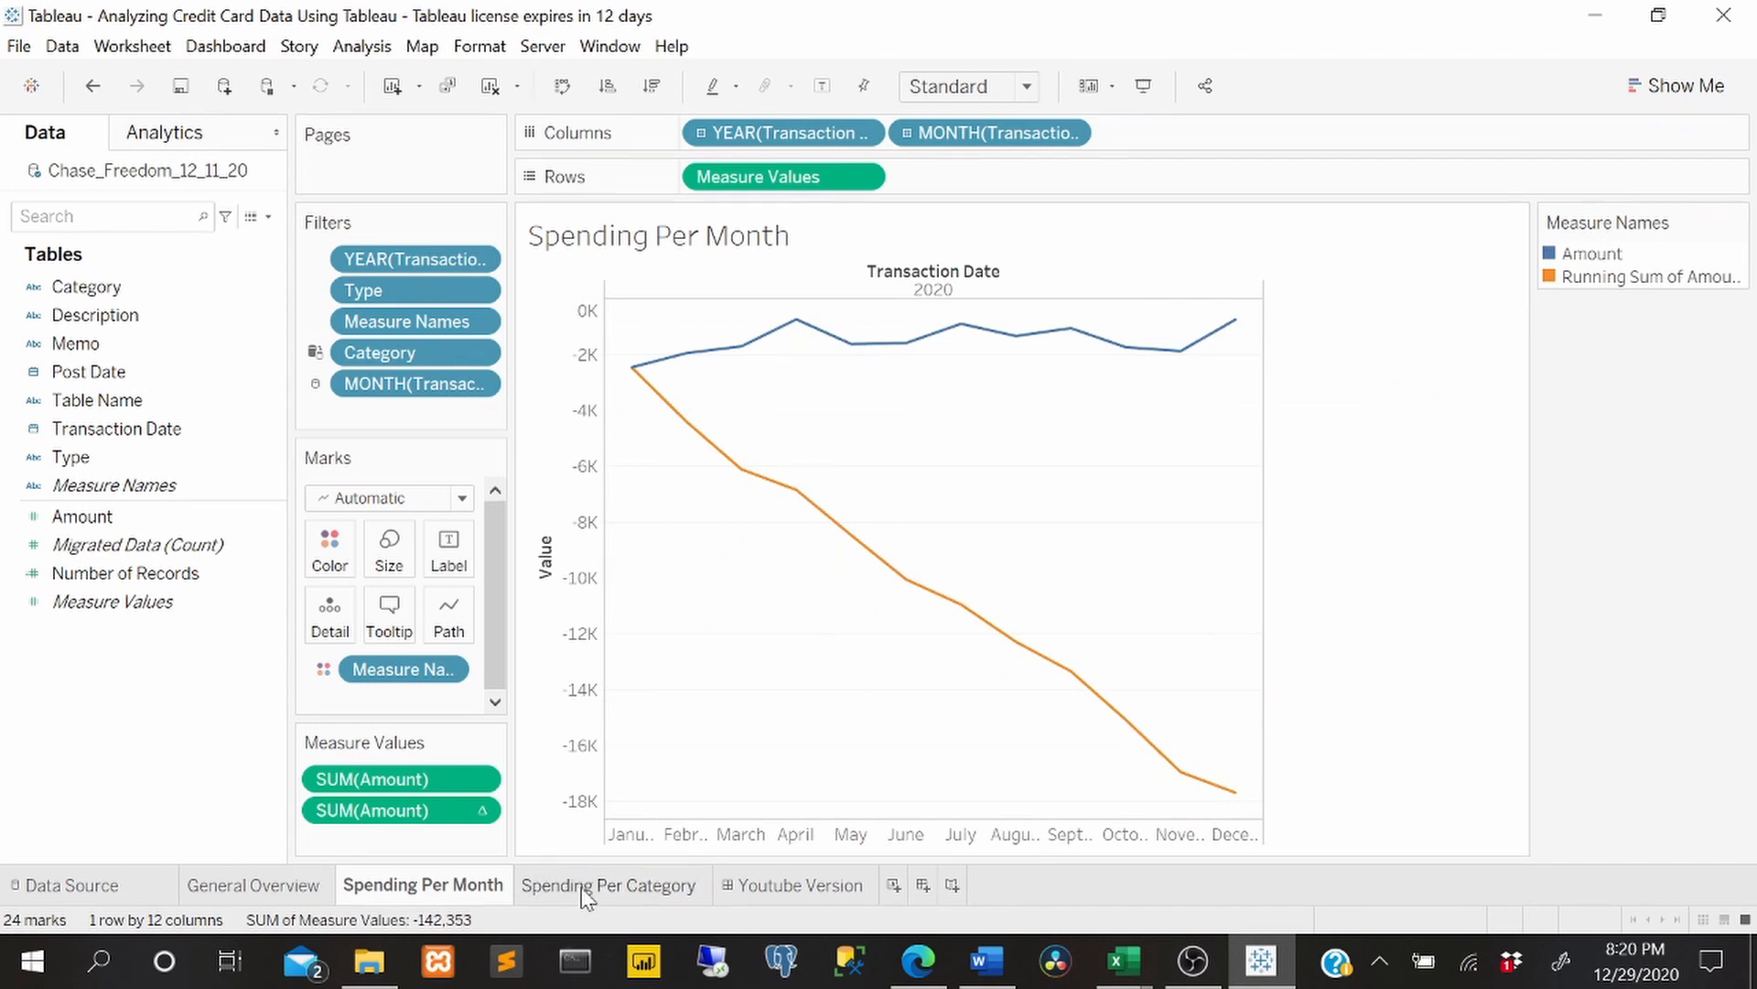
pyautogui.click(587, 889)
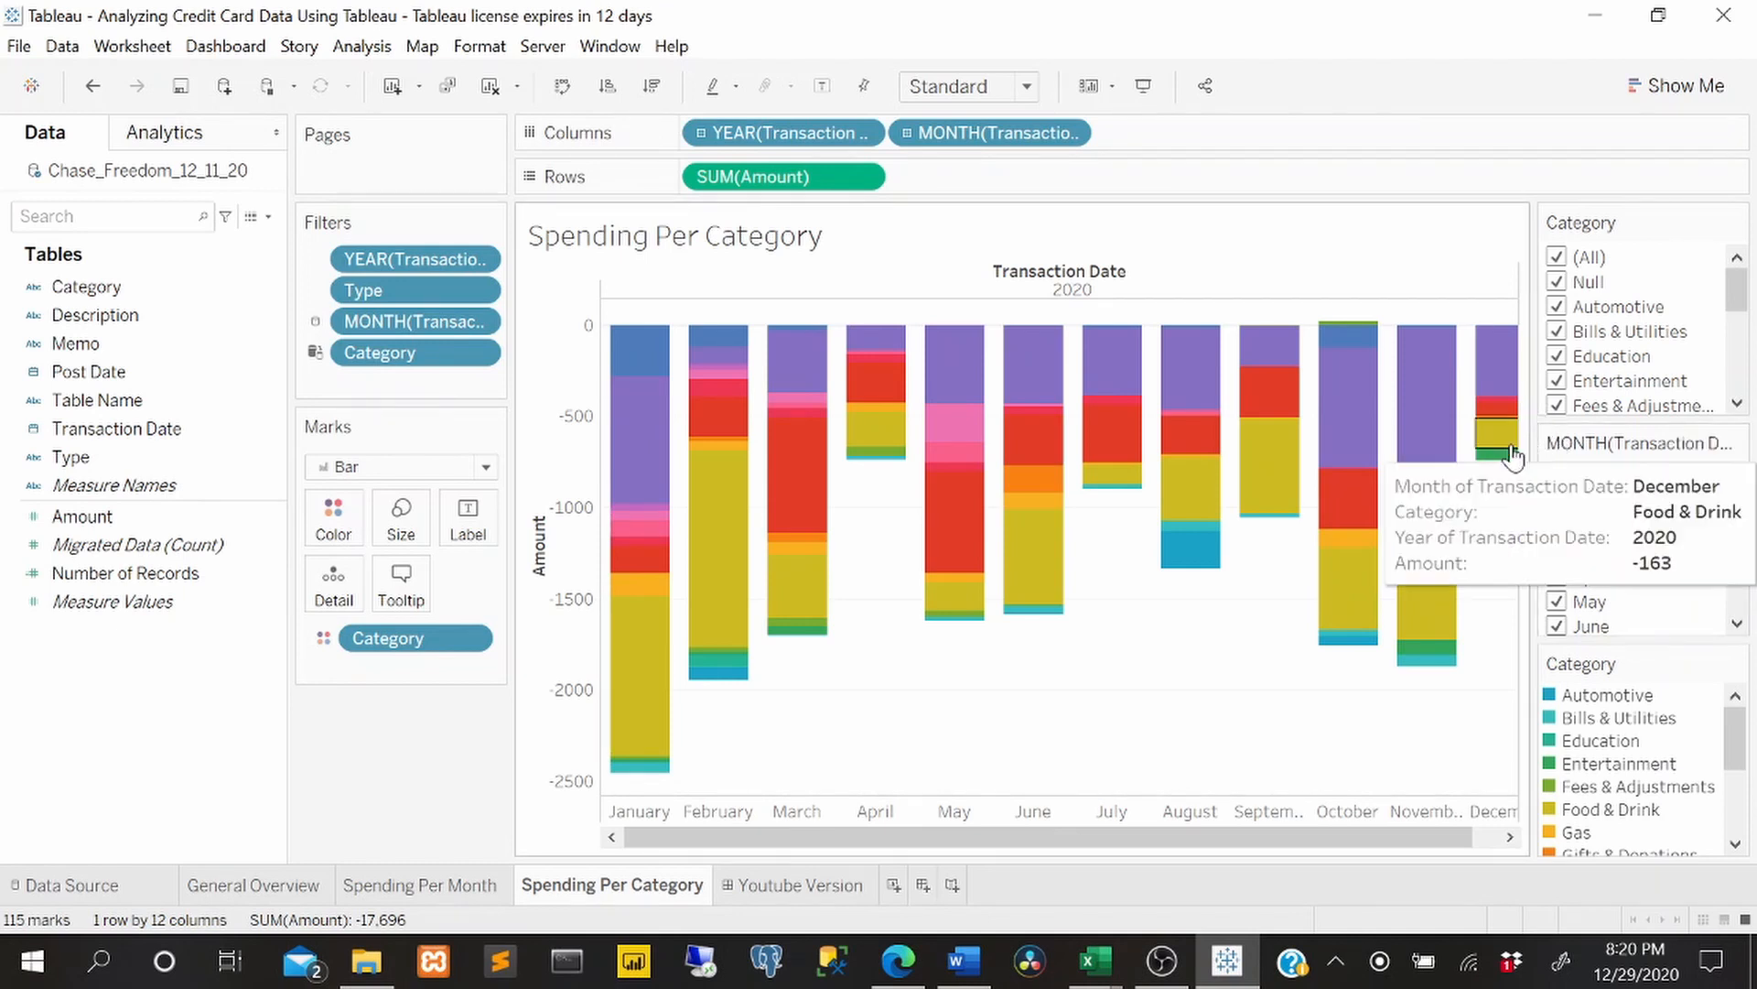
pyautogui.moveTo(1454, 501)
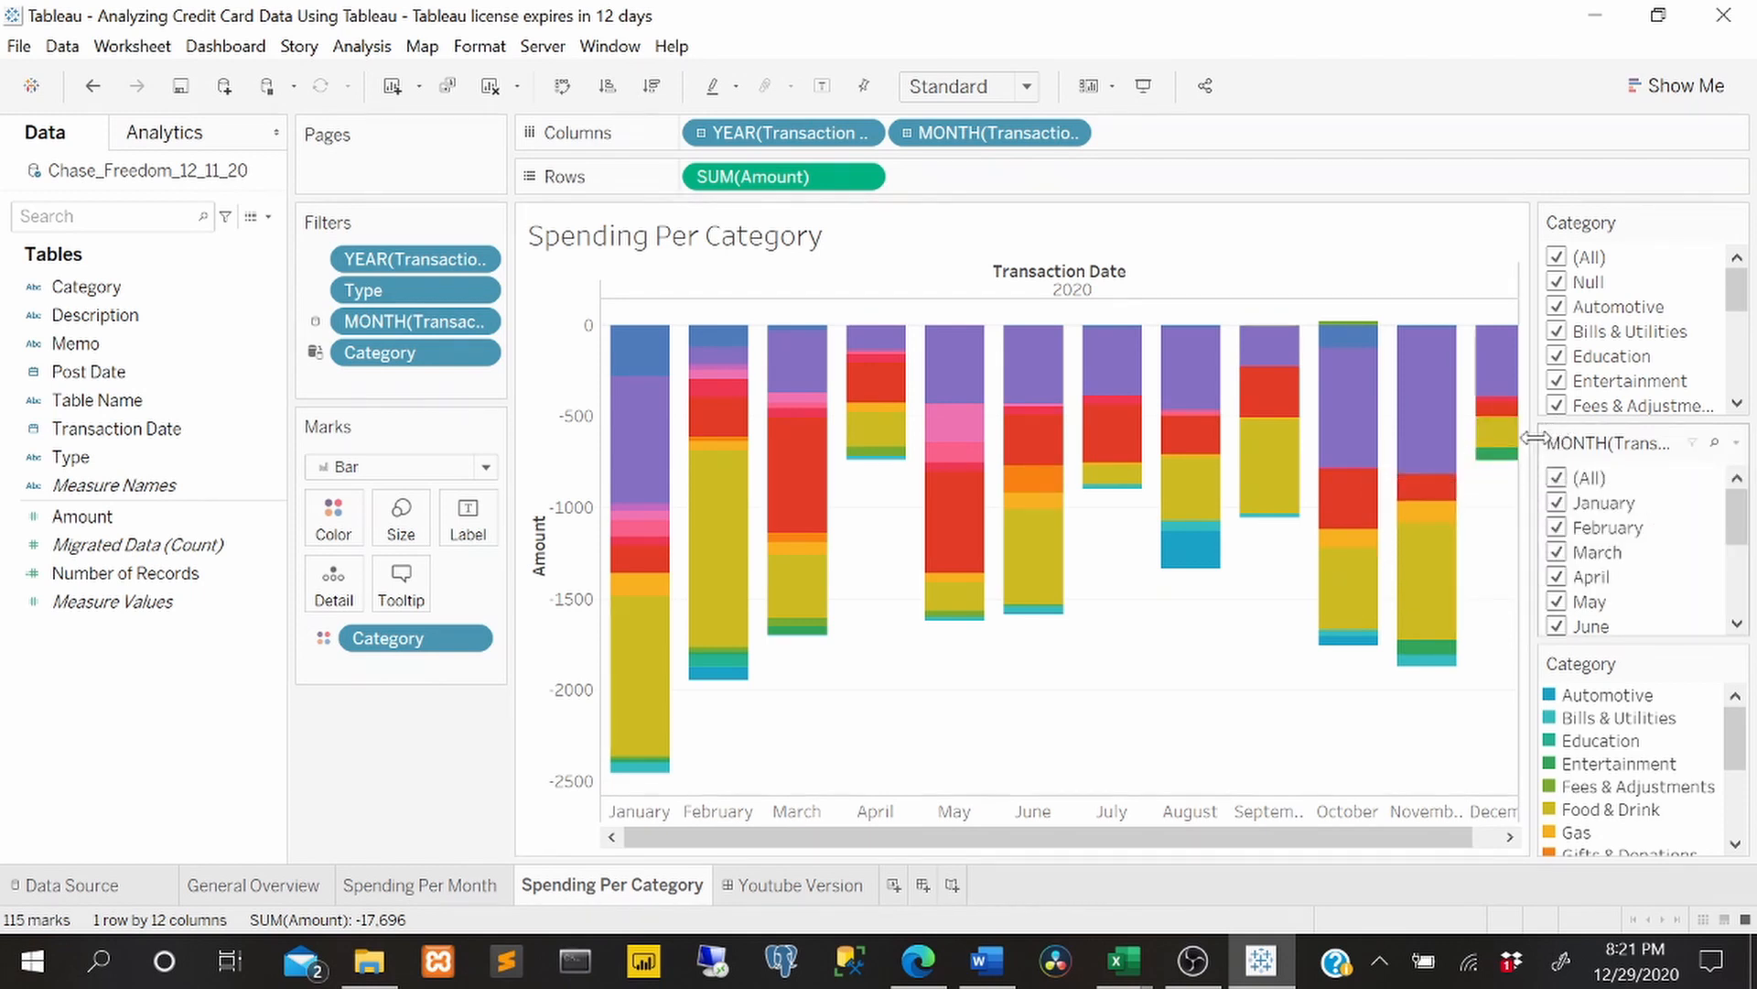
pyautogui.moveTo(1506, 471)
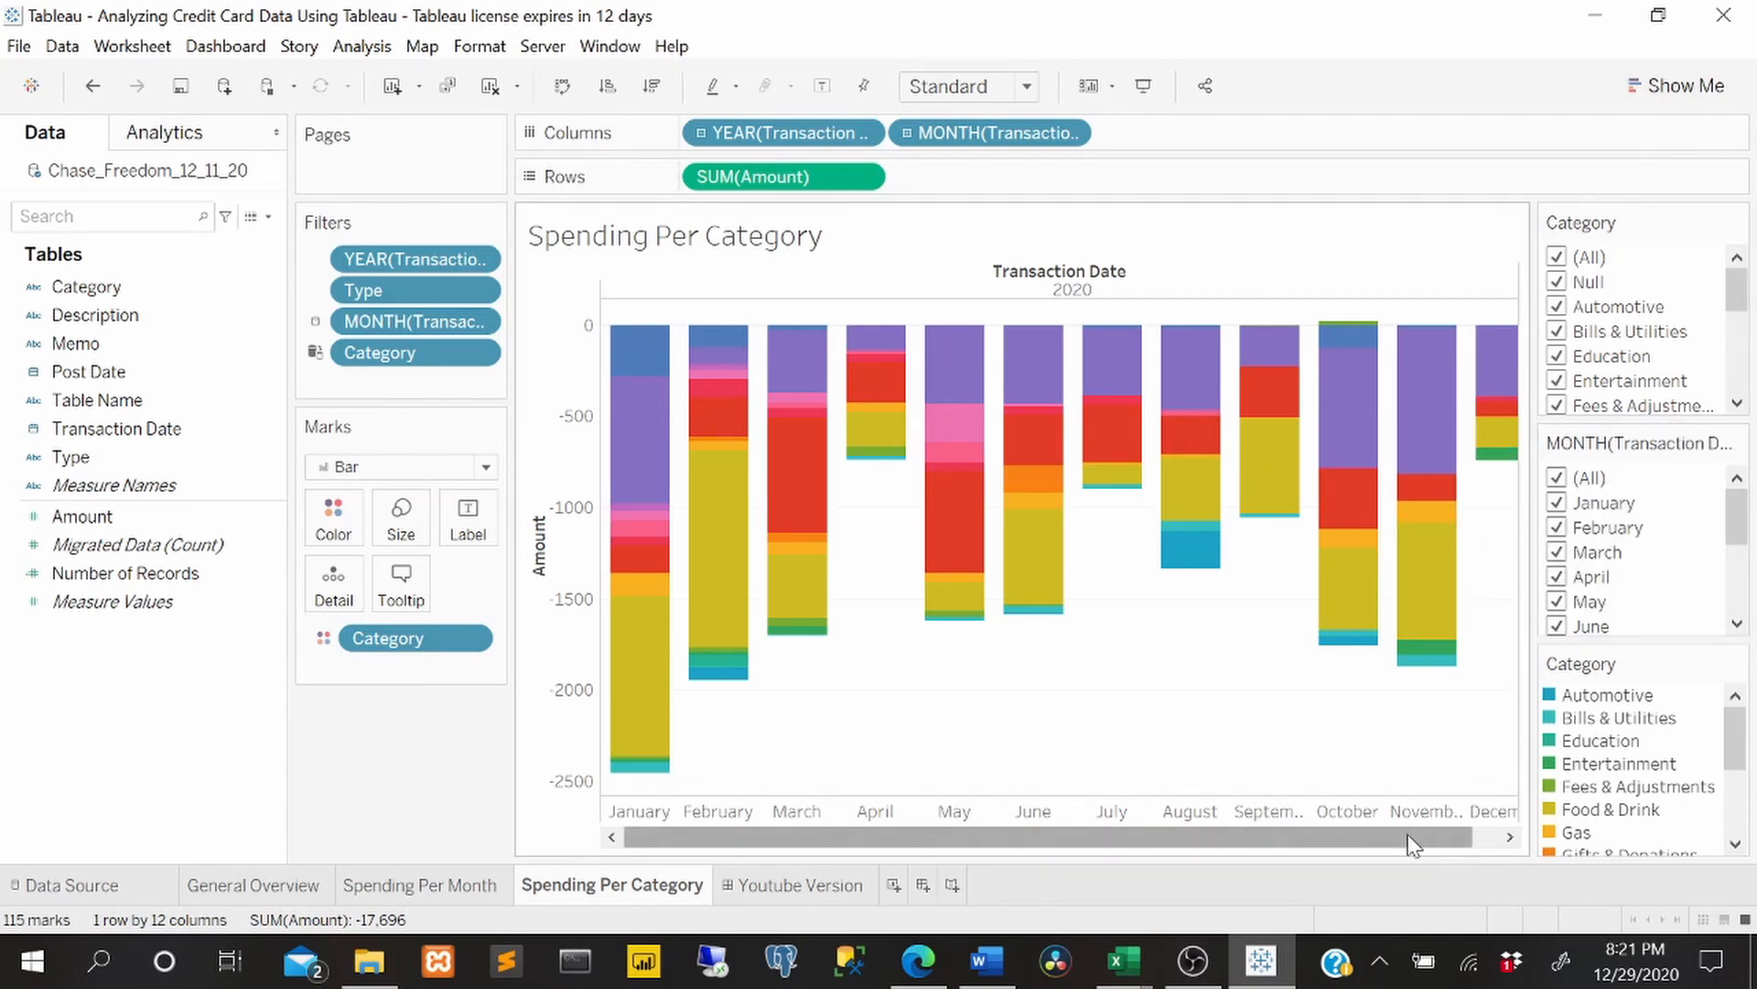
pyautogui.moveTo(1408, 835); pyautogui.dragTo(1498, 840)
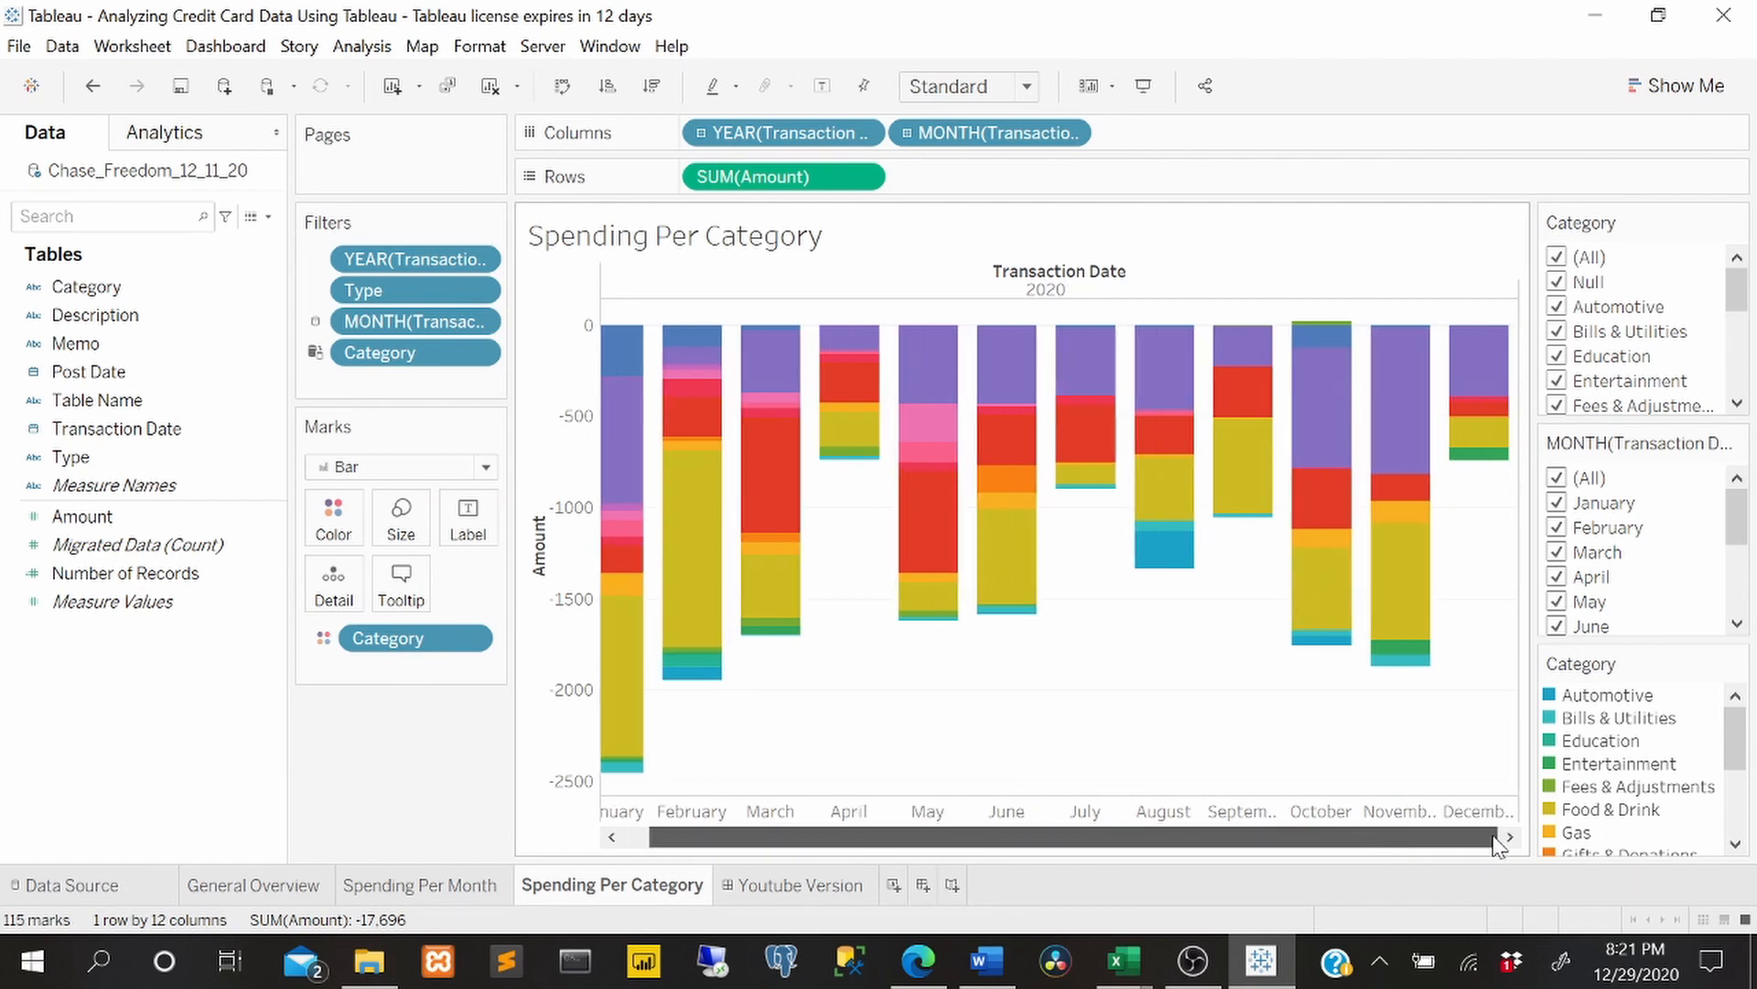
# - Examine the combined charts on the Youtube Version dashboard
pyautogui.click(1611, 13)
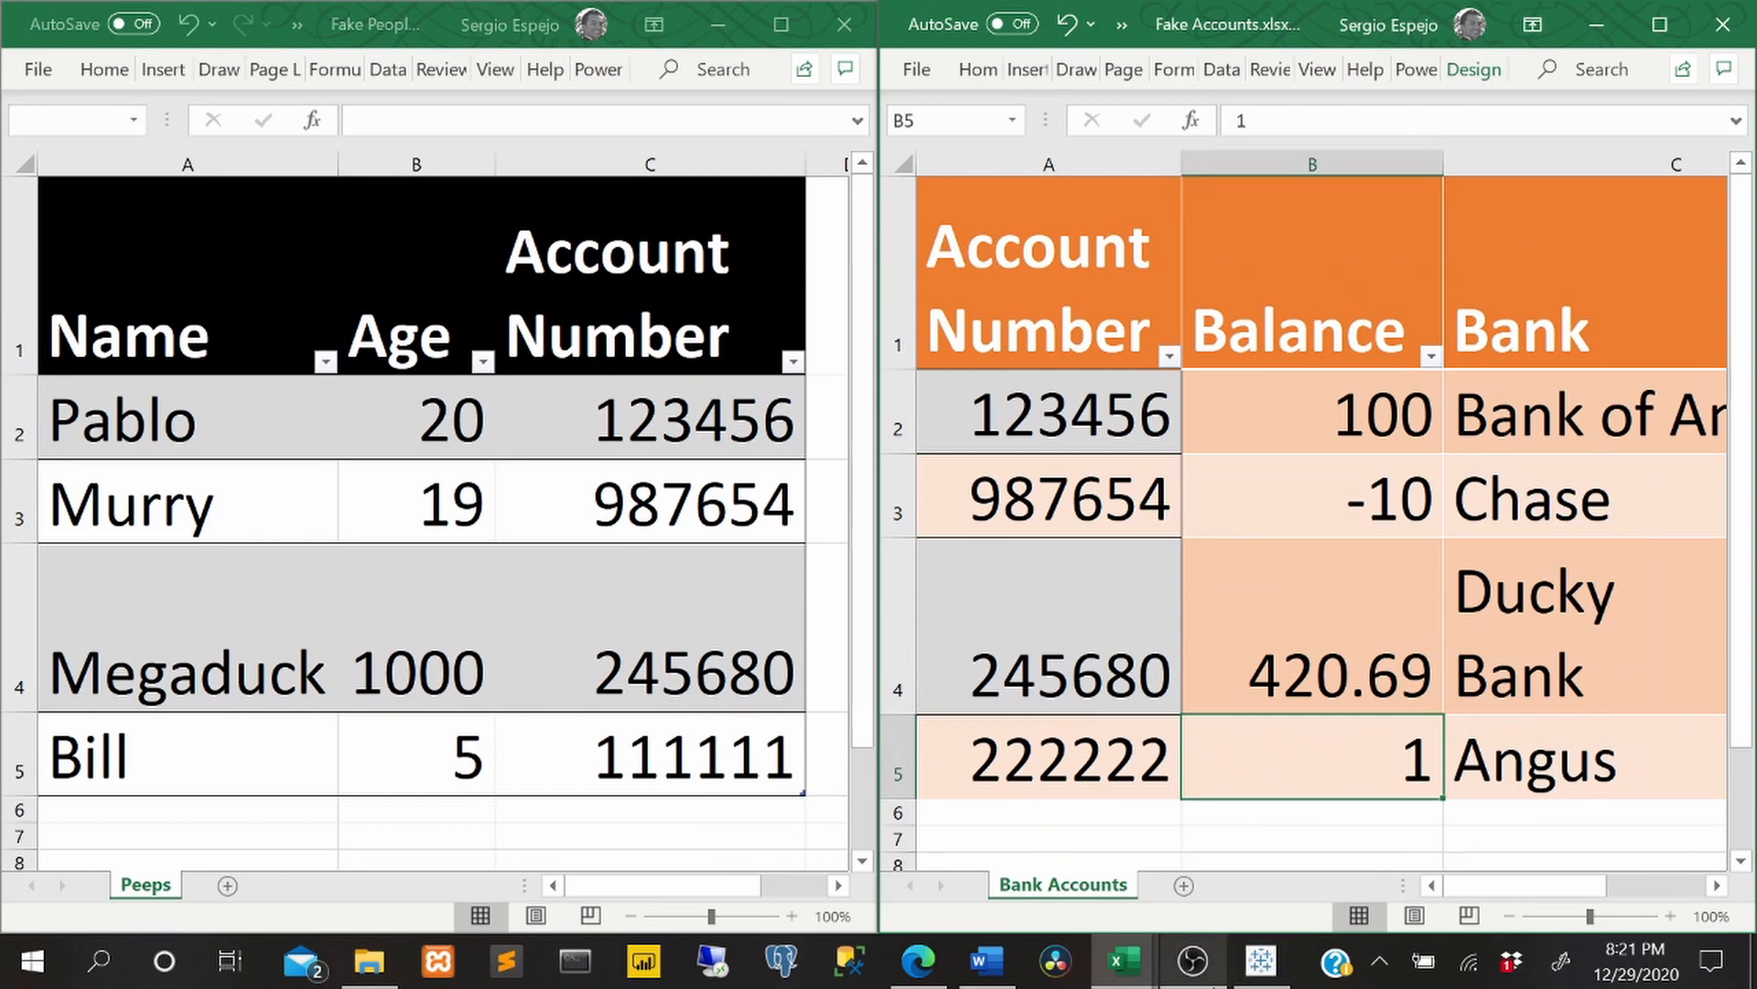
pyautogui.click(1257, 978)
pyautogui.click(787, 886)
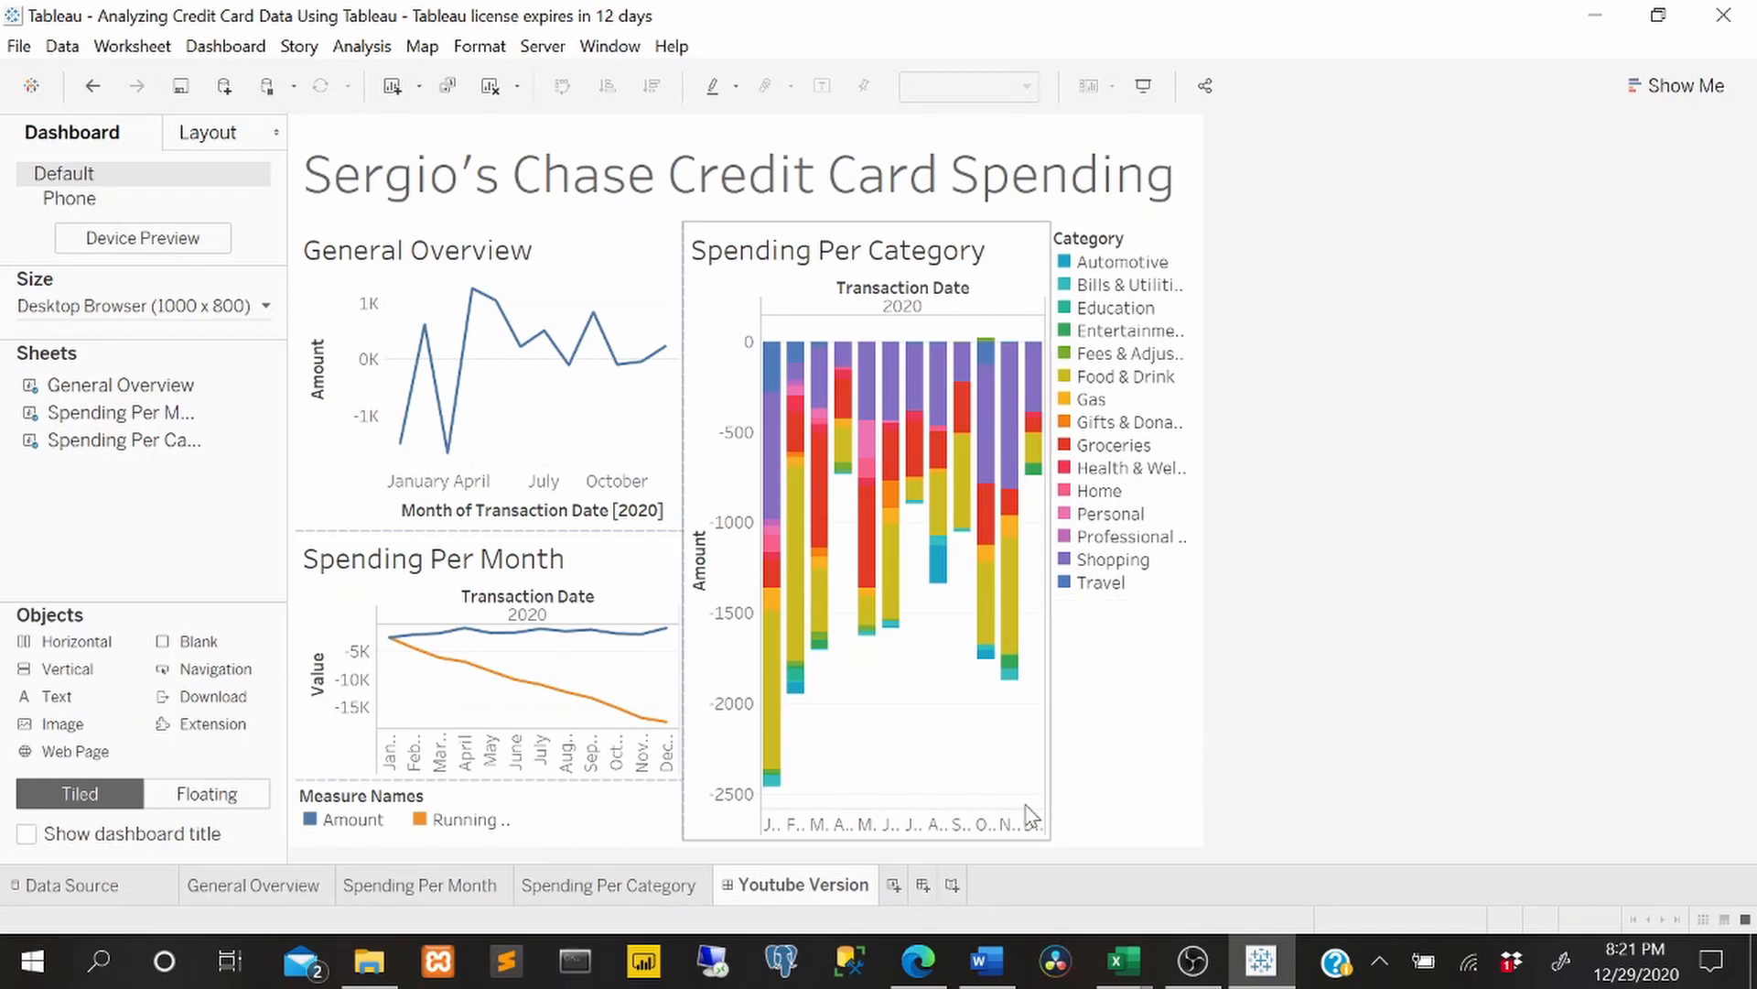
# - Add a new blank worksheet after the Youtube Version dashboard and return to it after viewing the dashboard
pyautogui.click(893, 885)
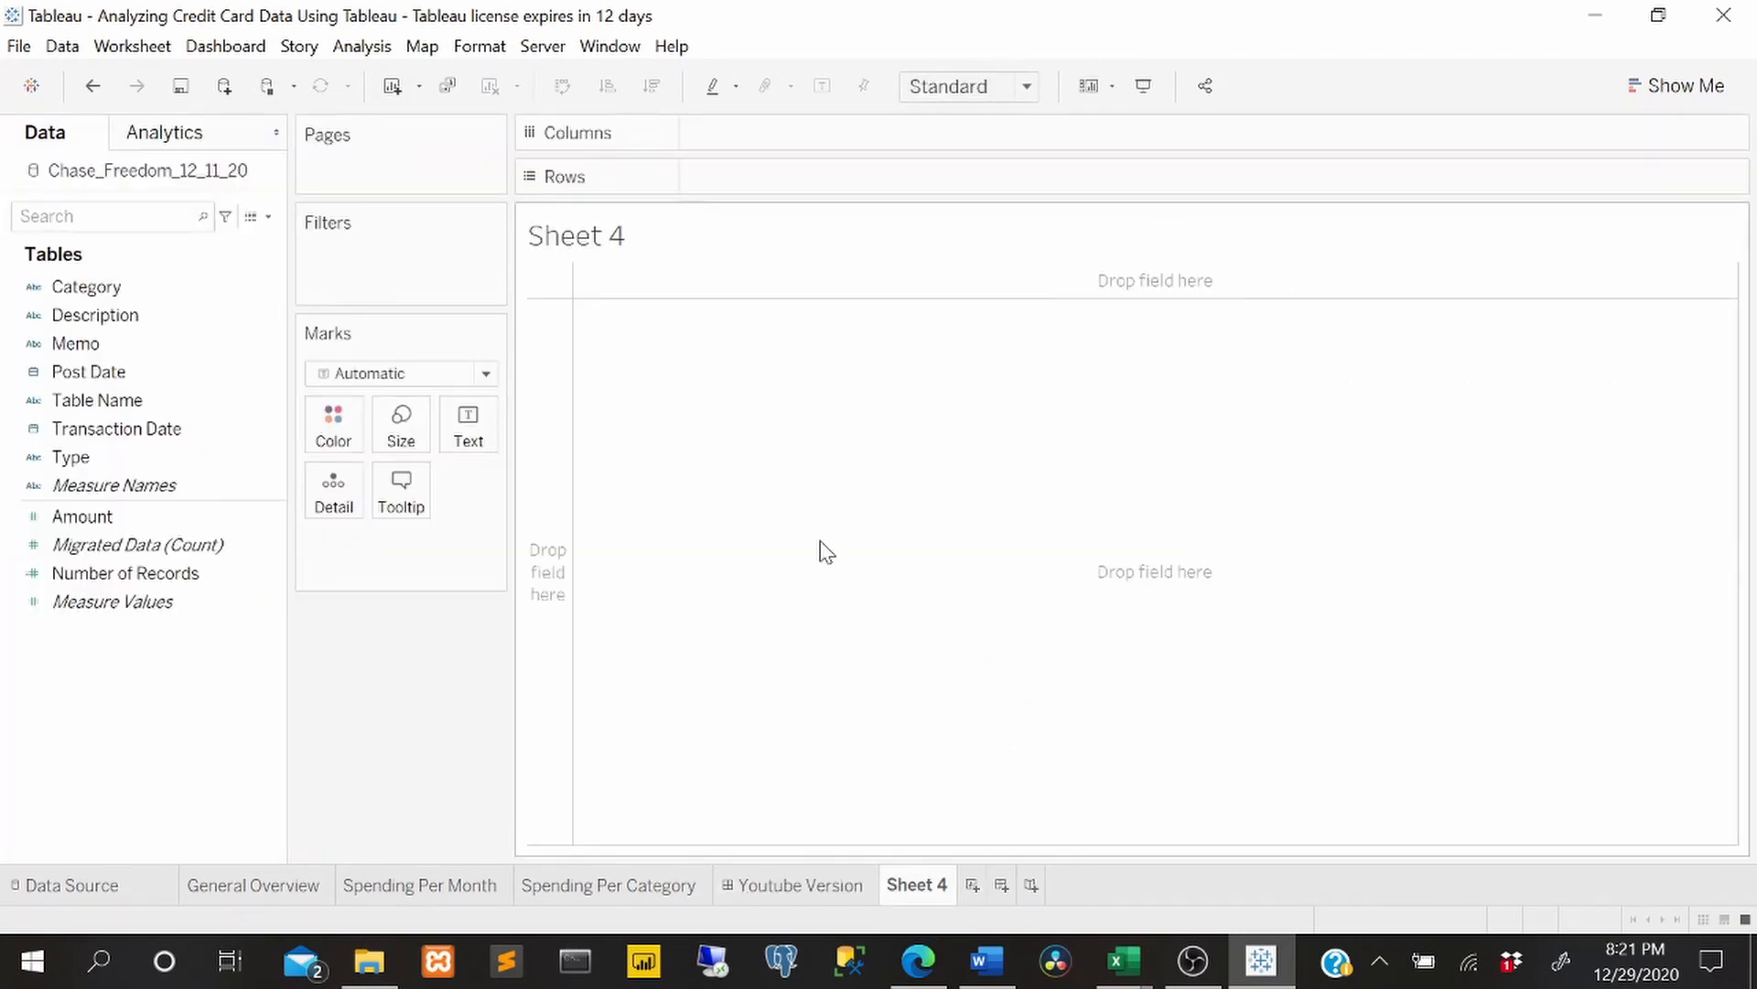
pyautogui.click(772, 885)
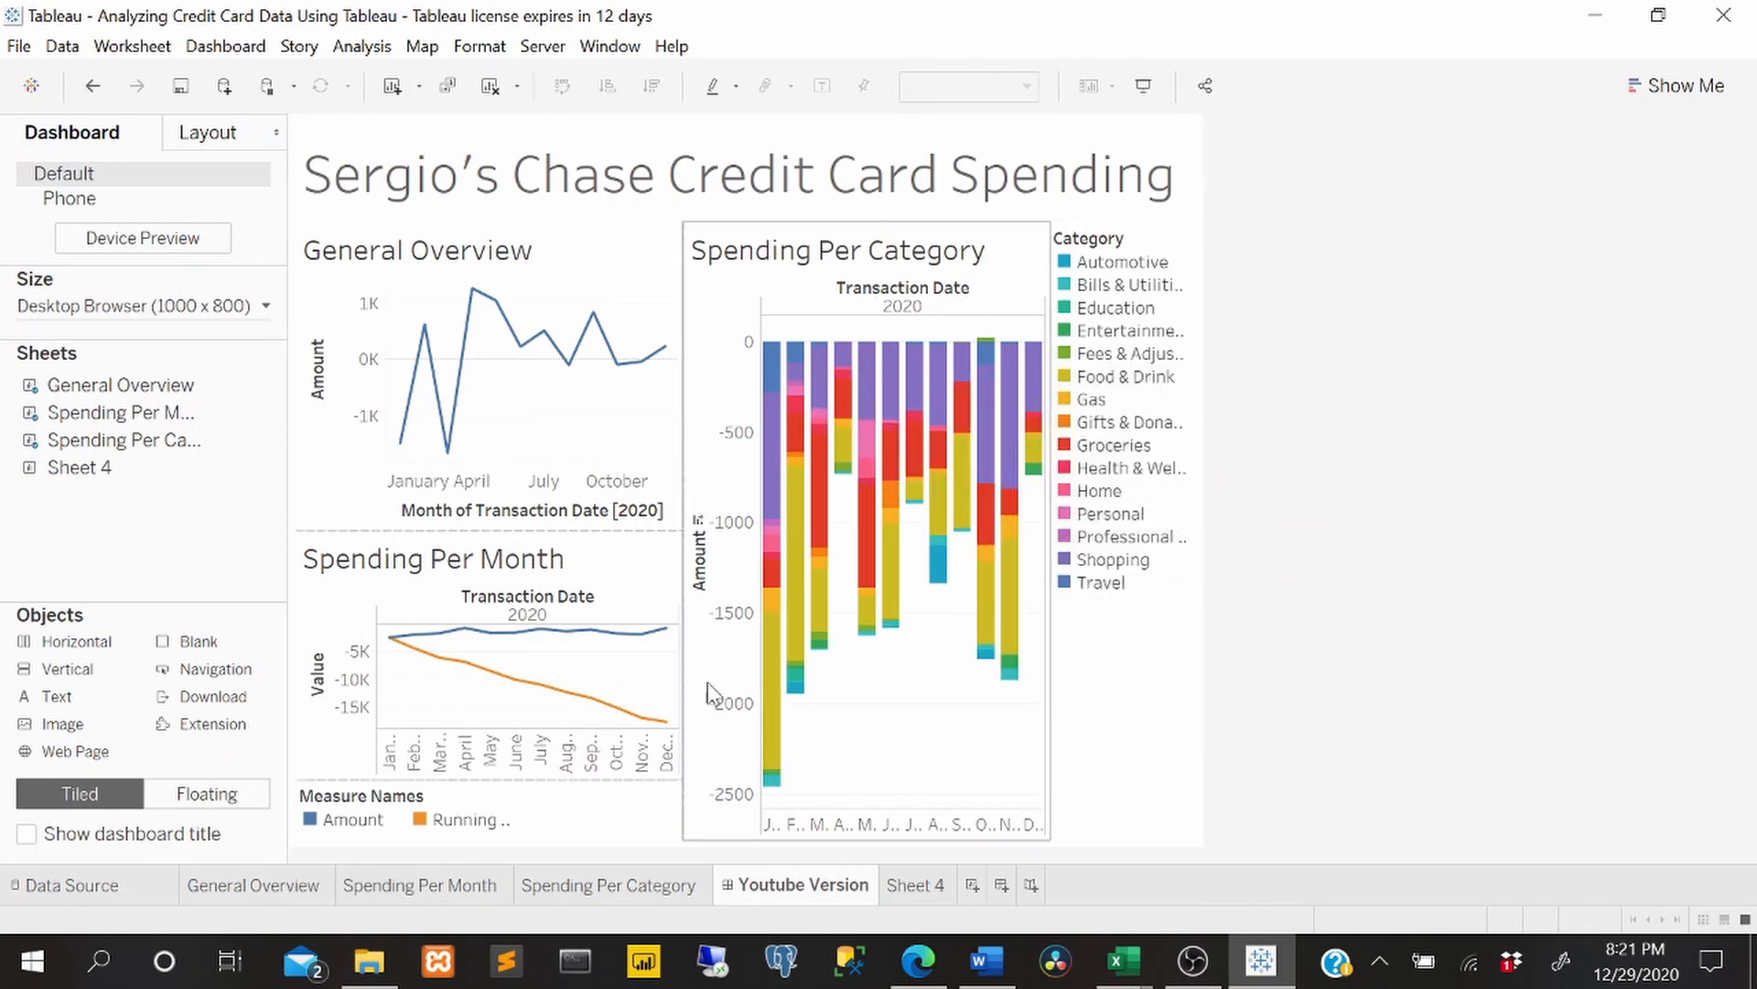
pyautogui.click(915, 885)
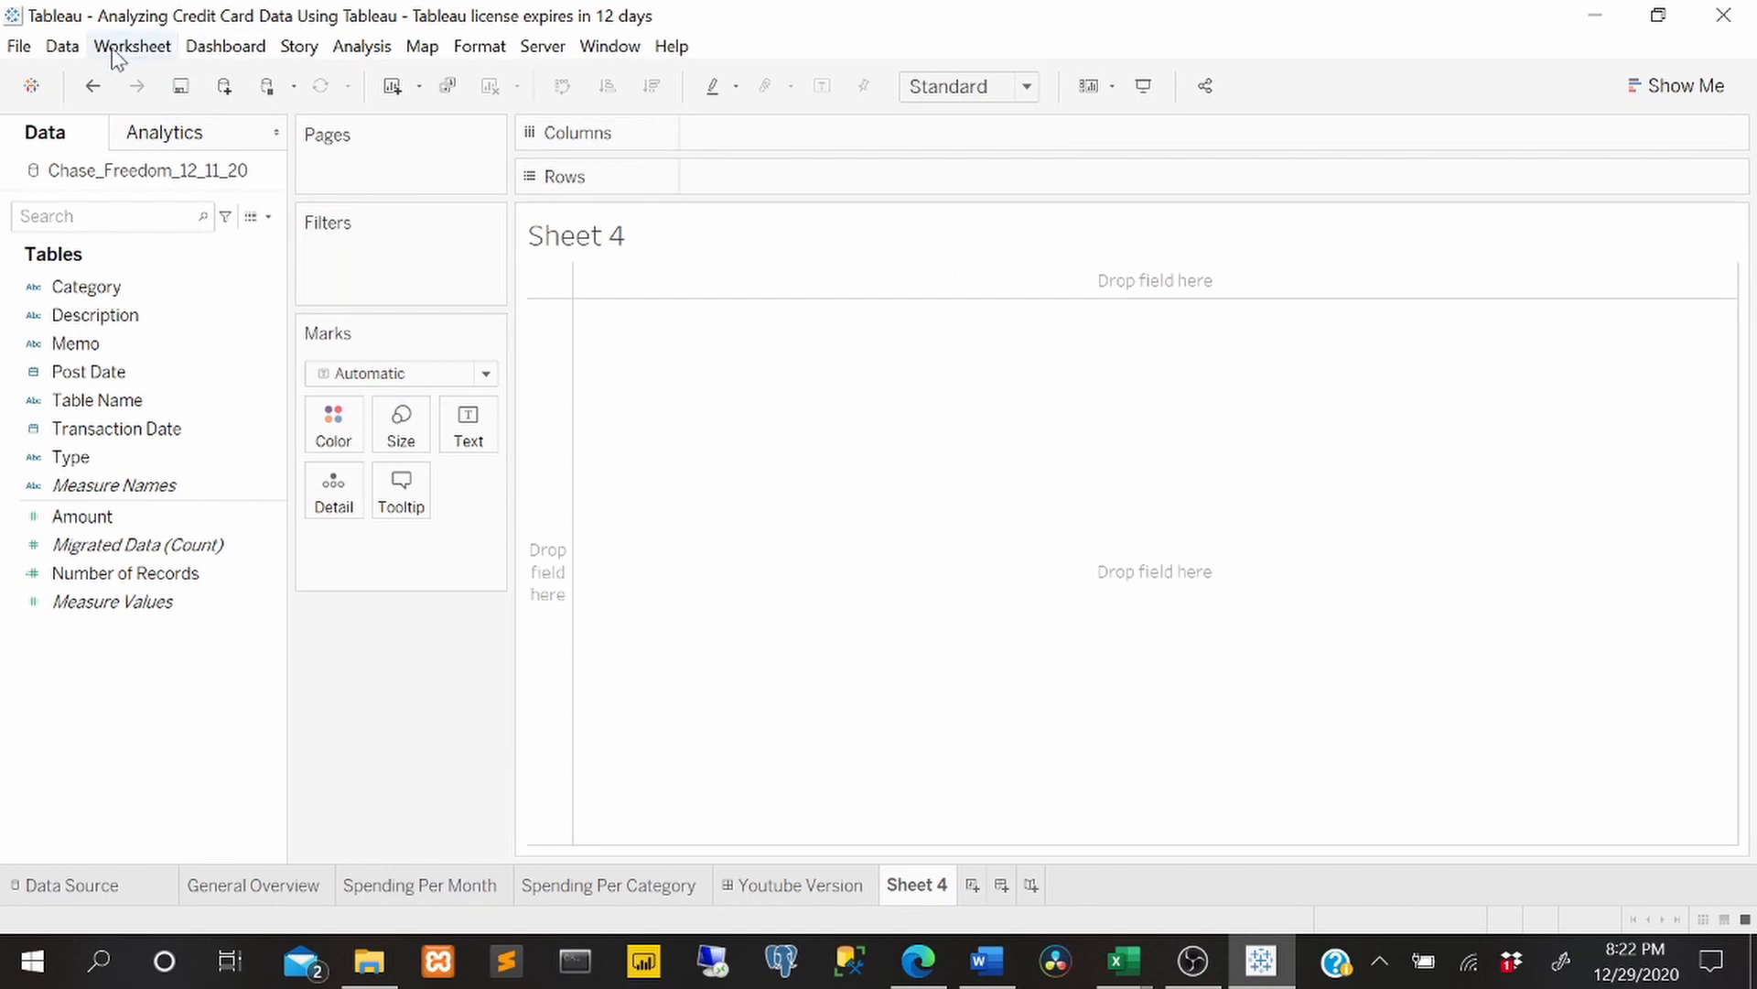
# - Connect to Banking_12_27_20.CSV as a new, separate data source in the workbook
pyautogui.click(73, 52)
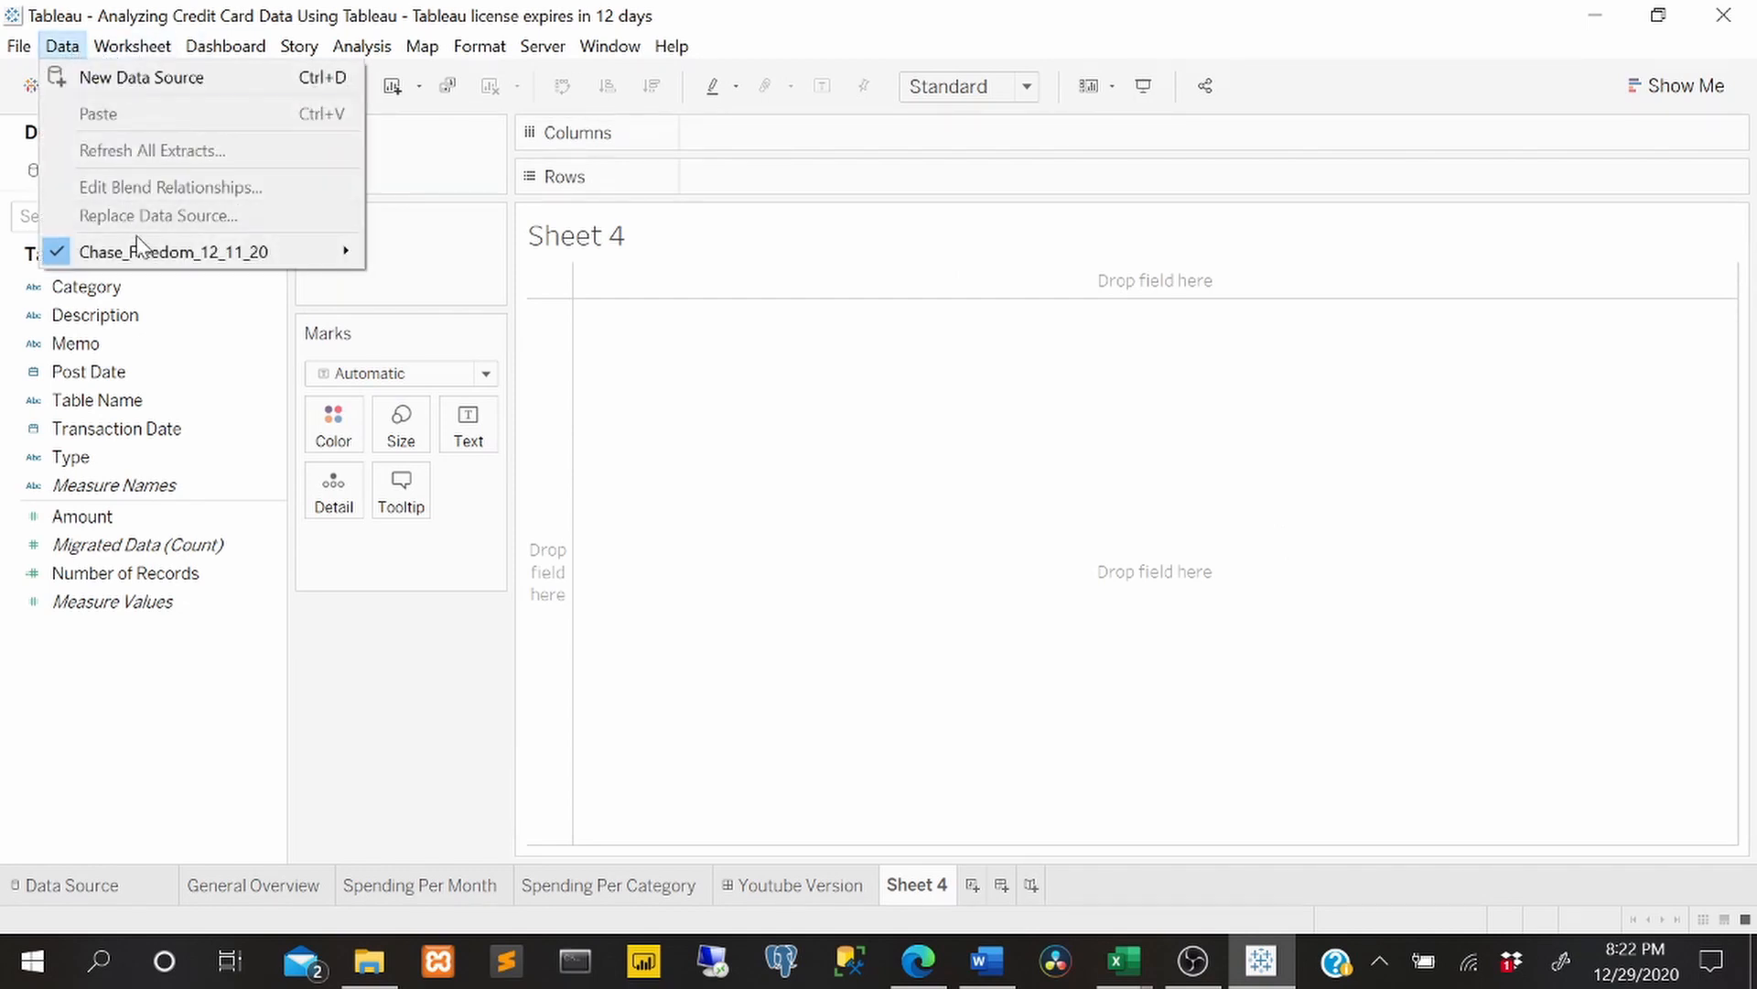
pyautogui.moveTo(146, 252)
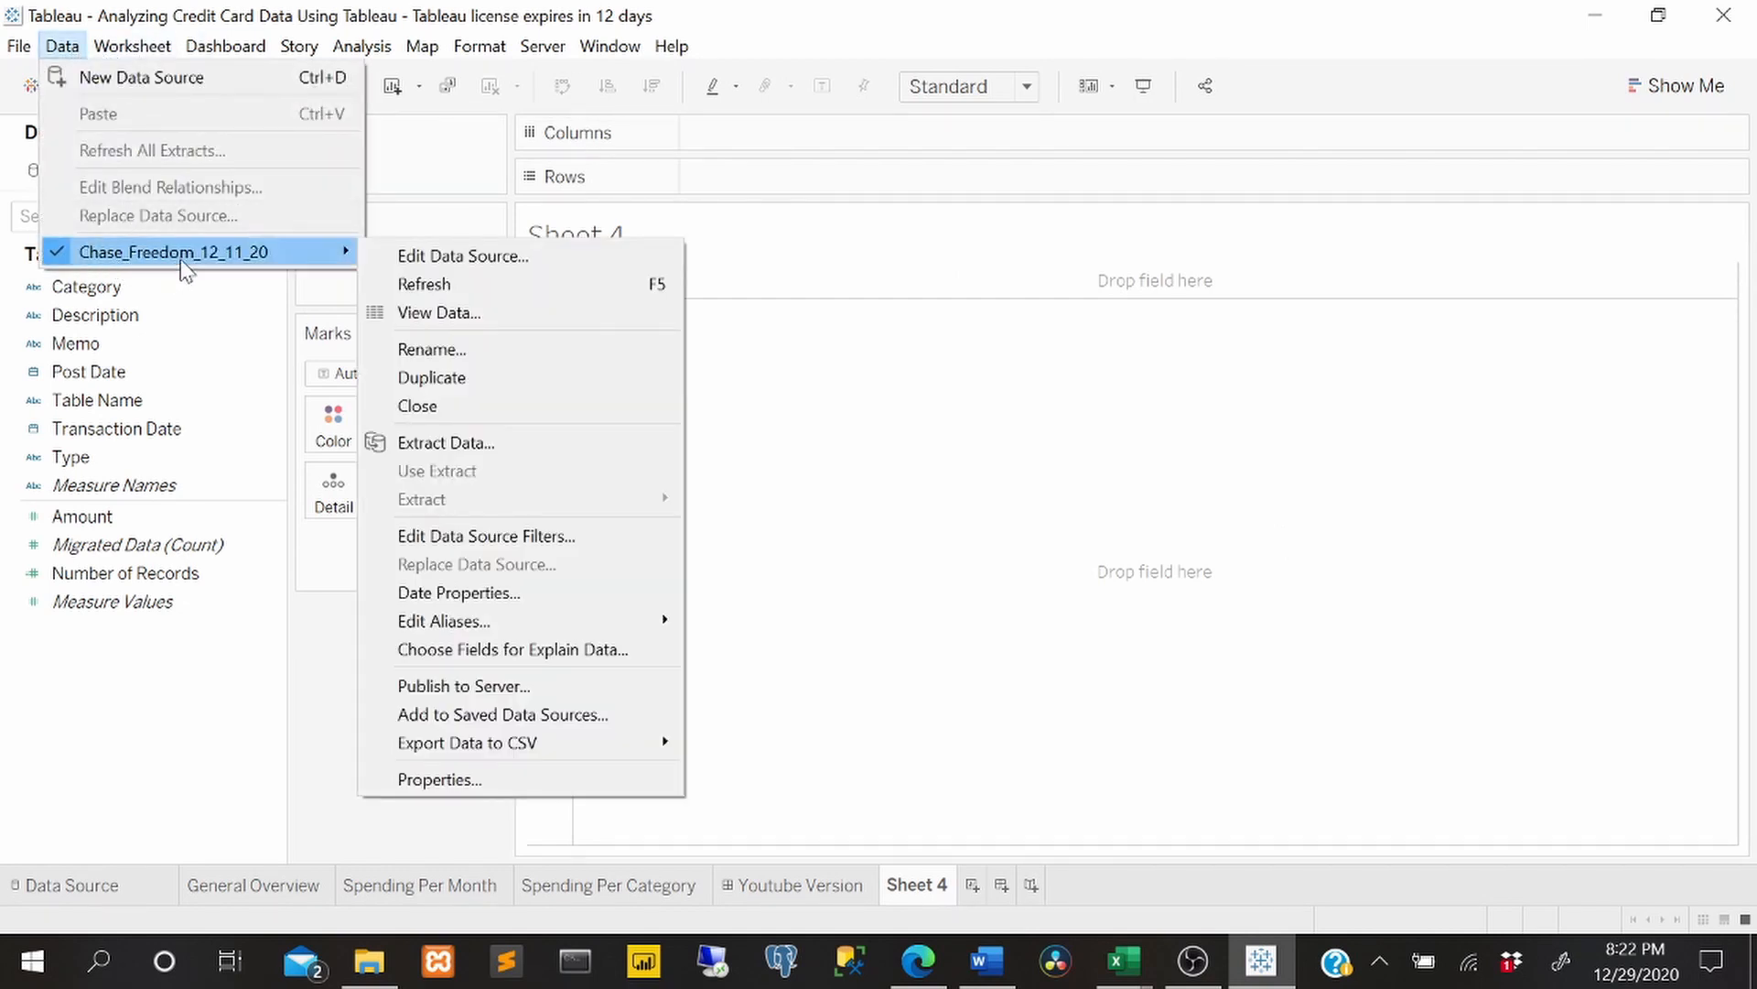
pyautogui.moveTo(295, 259)
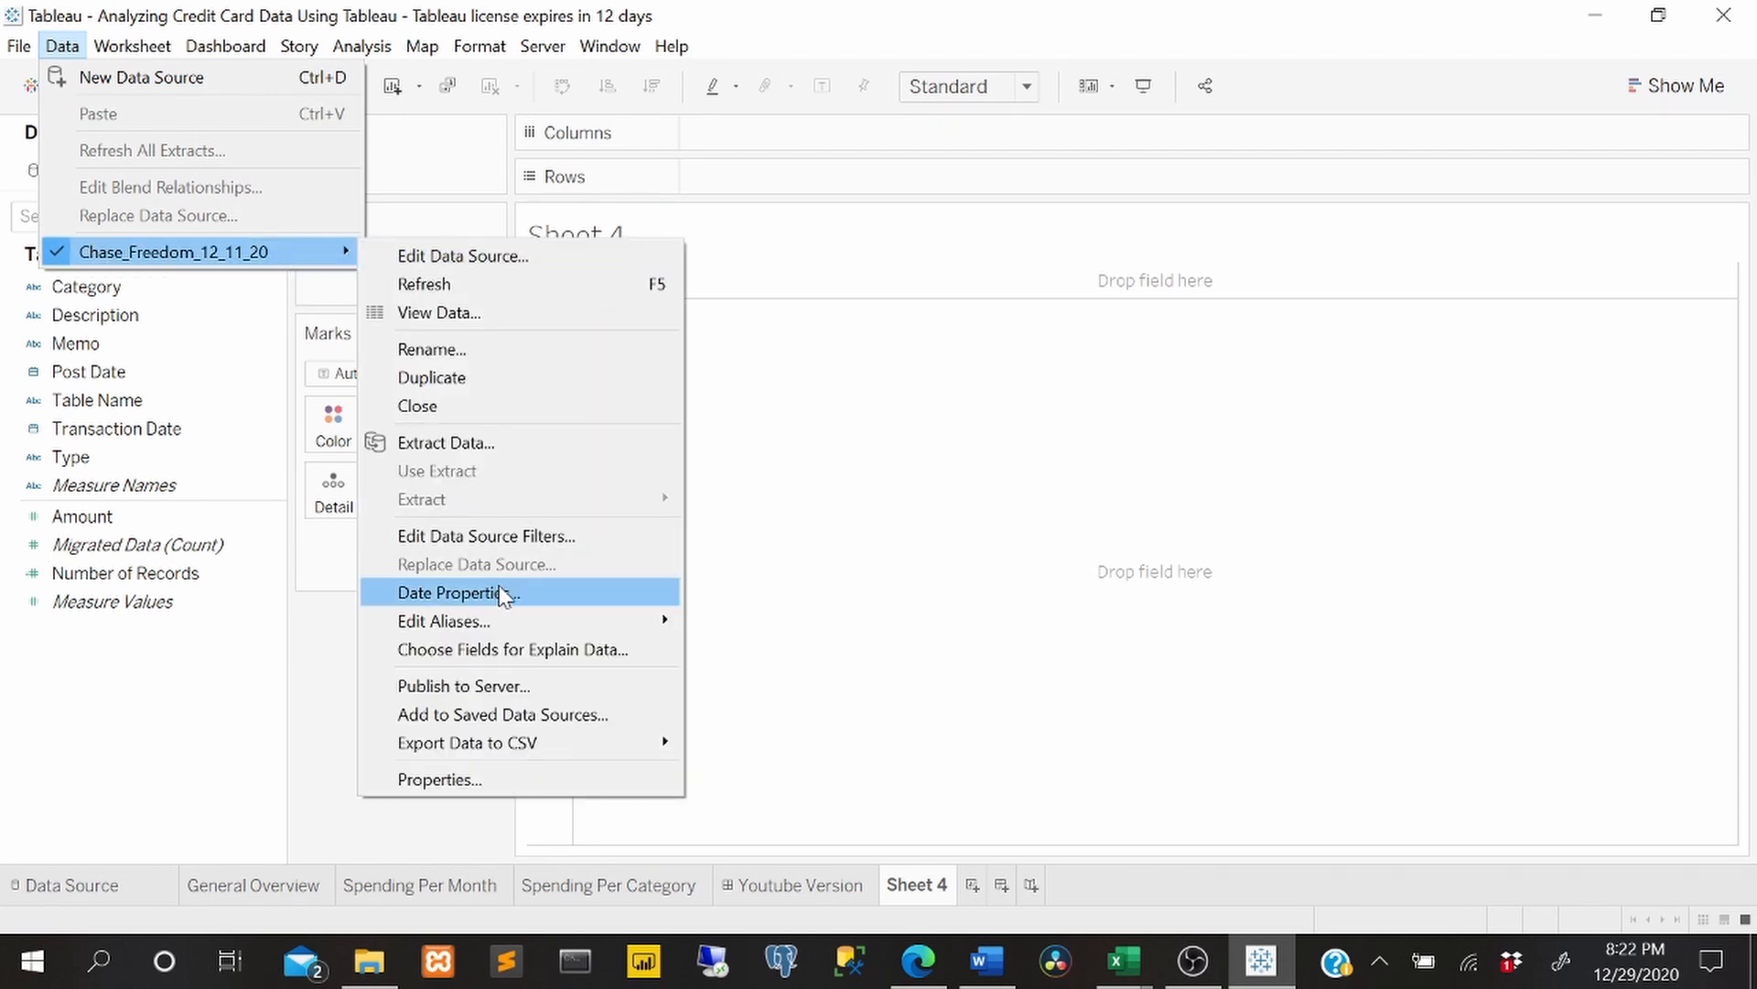
pyautogui.click(60, 44)
pyautogui.click(62, 45)
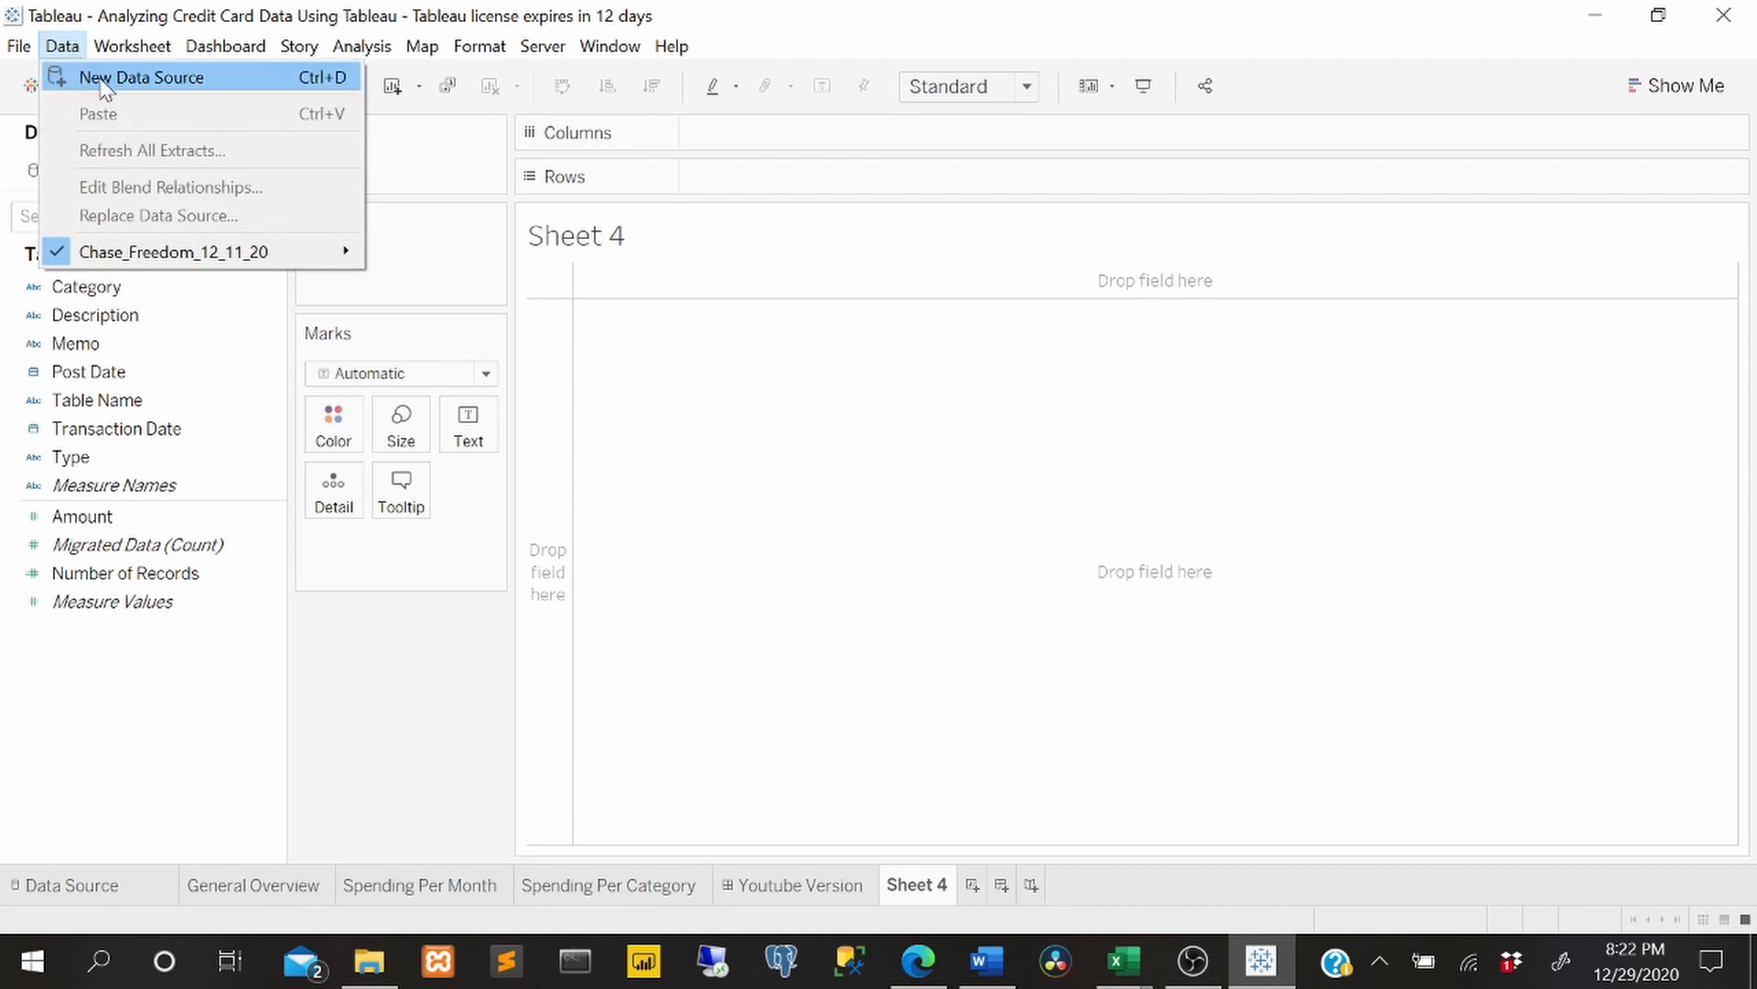
pyautogui.click(101, 82)
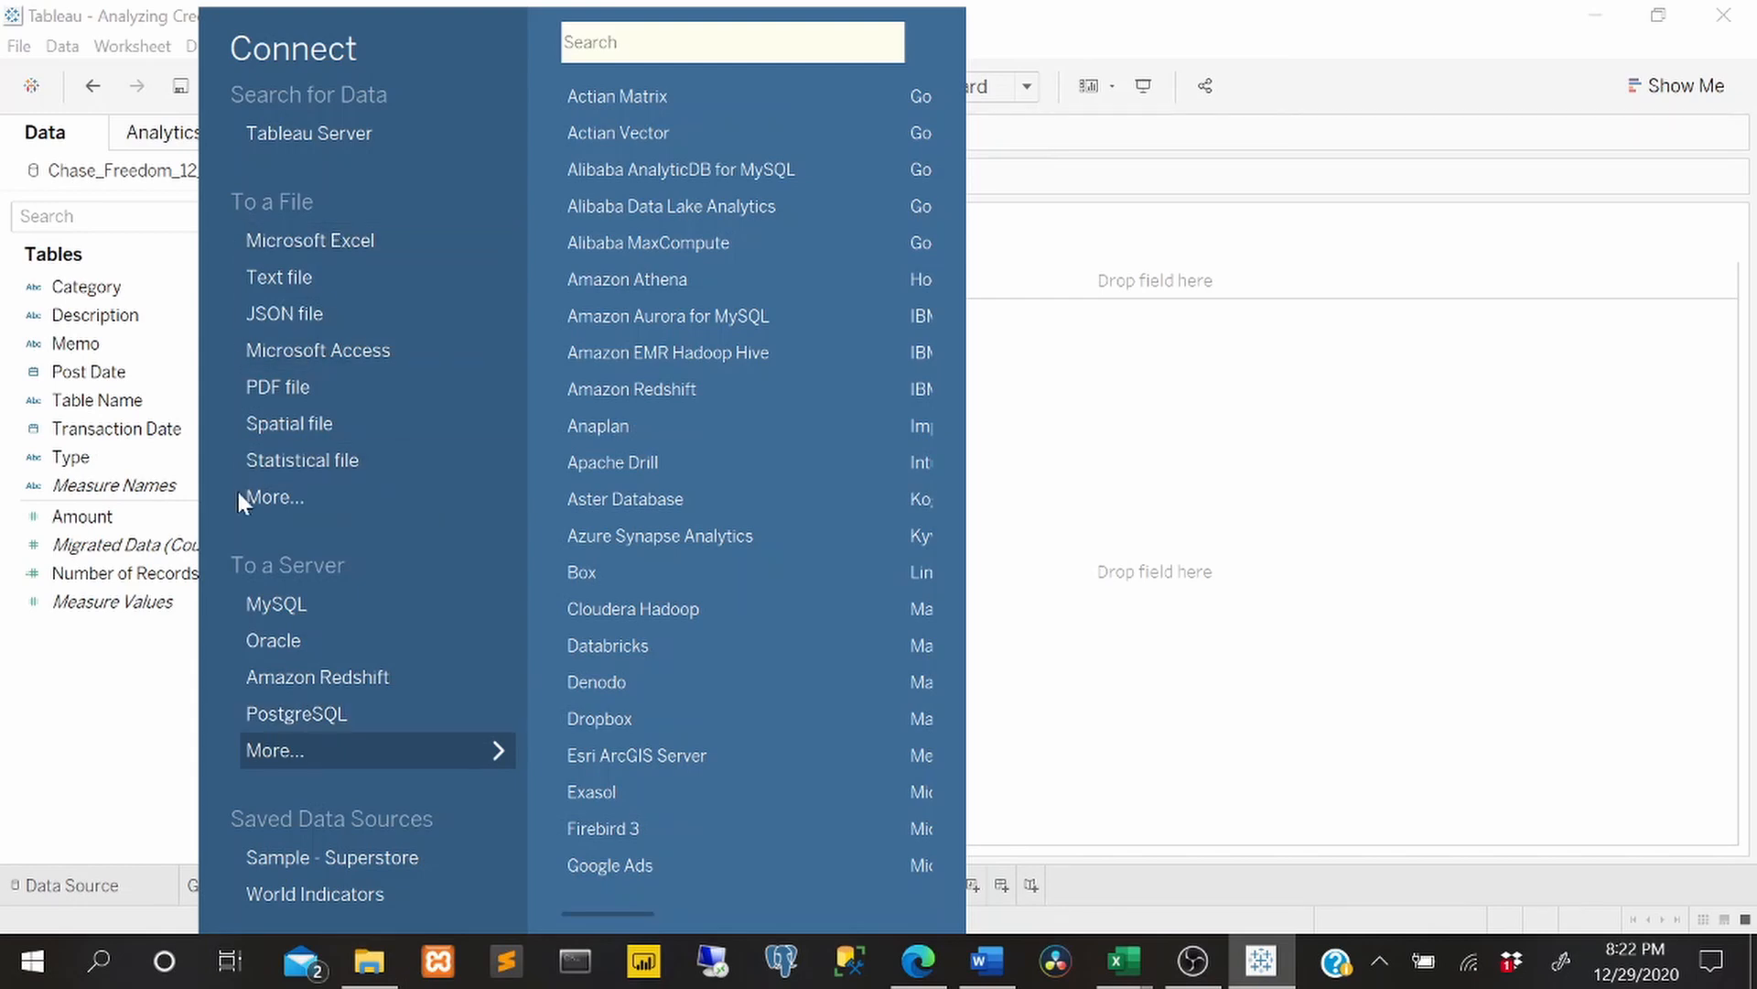
pyautogui.click(274, 499)
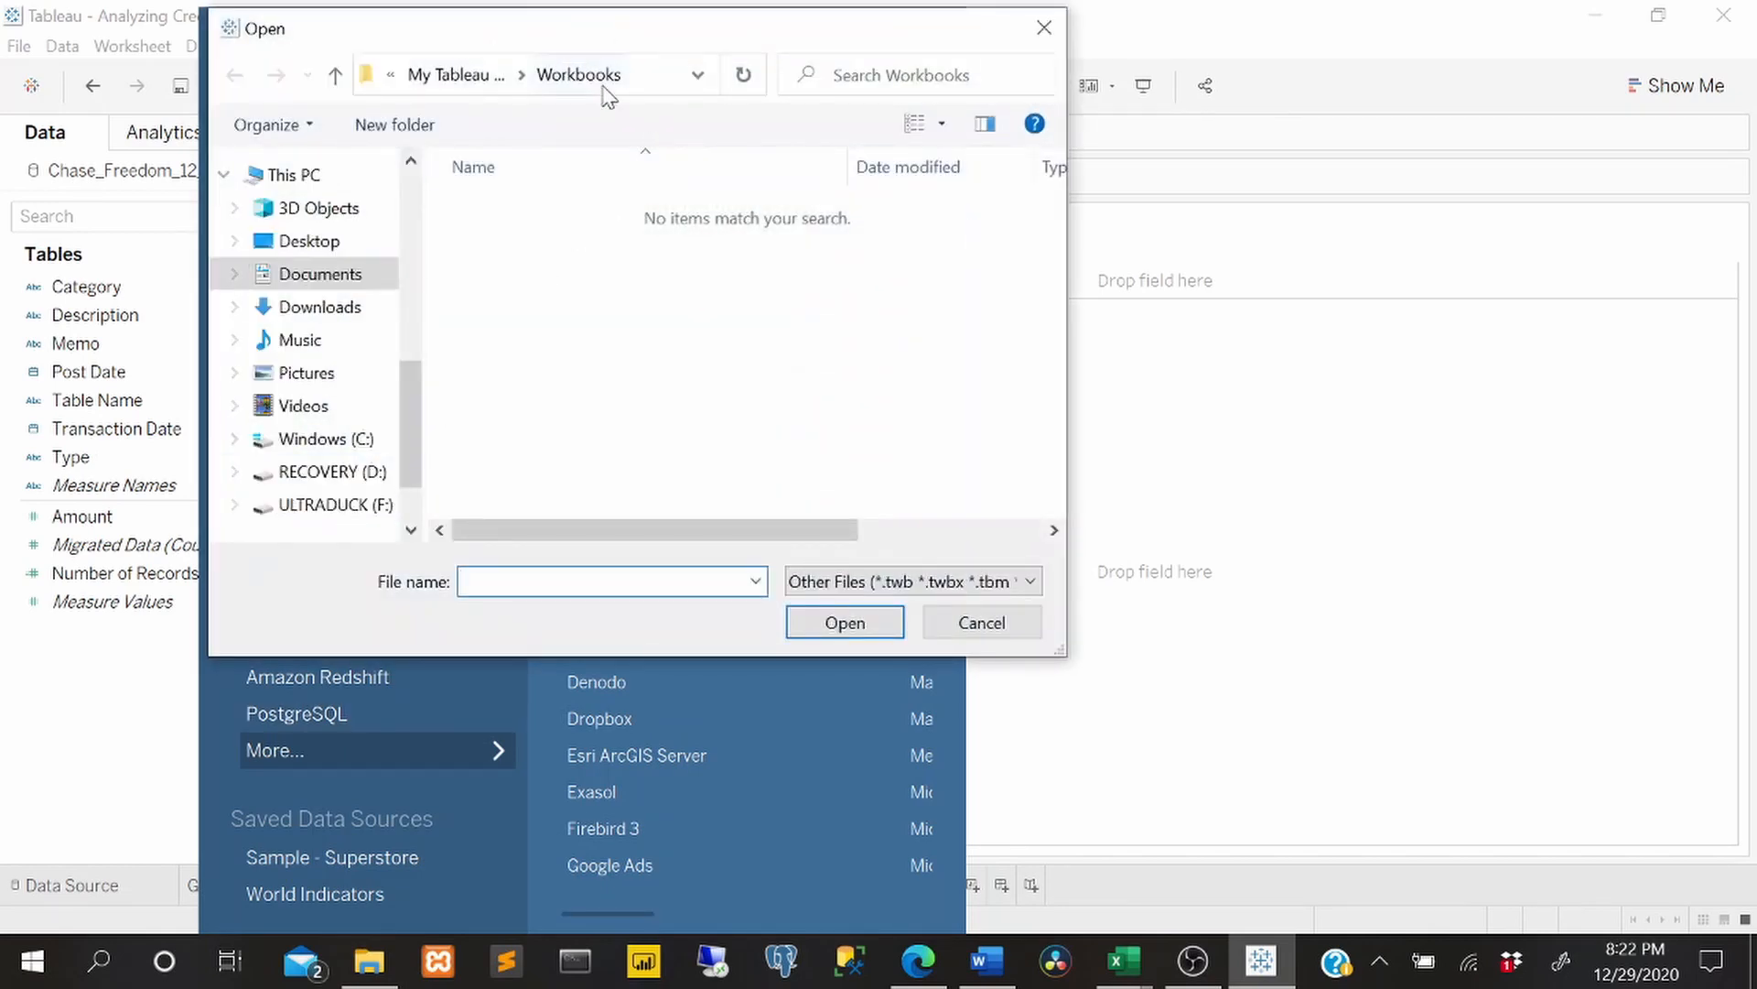
pyautogui.click(460, 77)
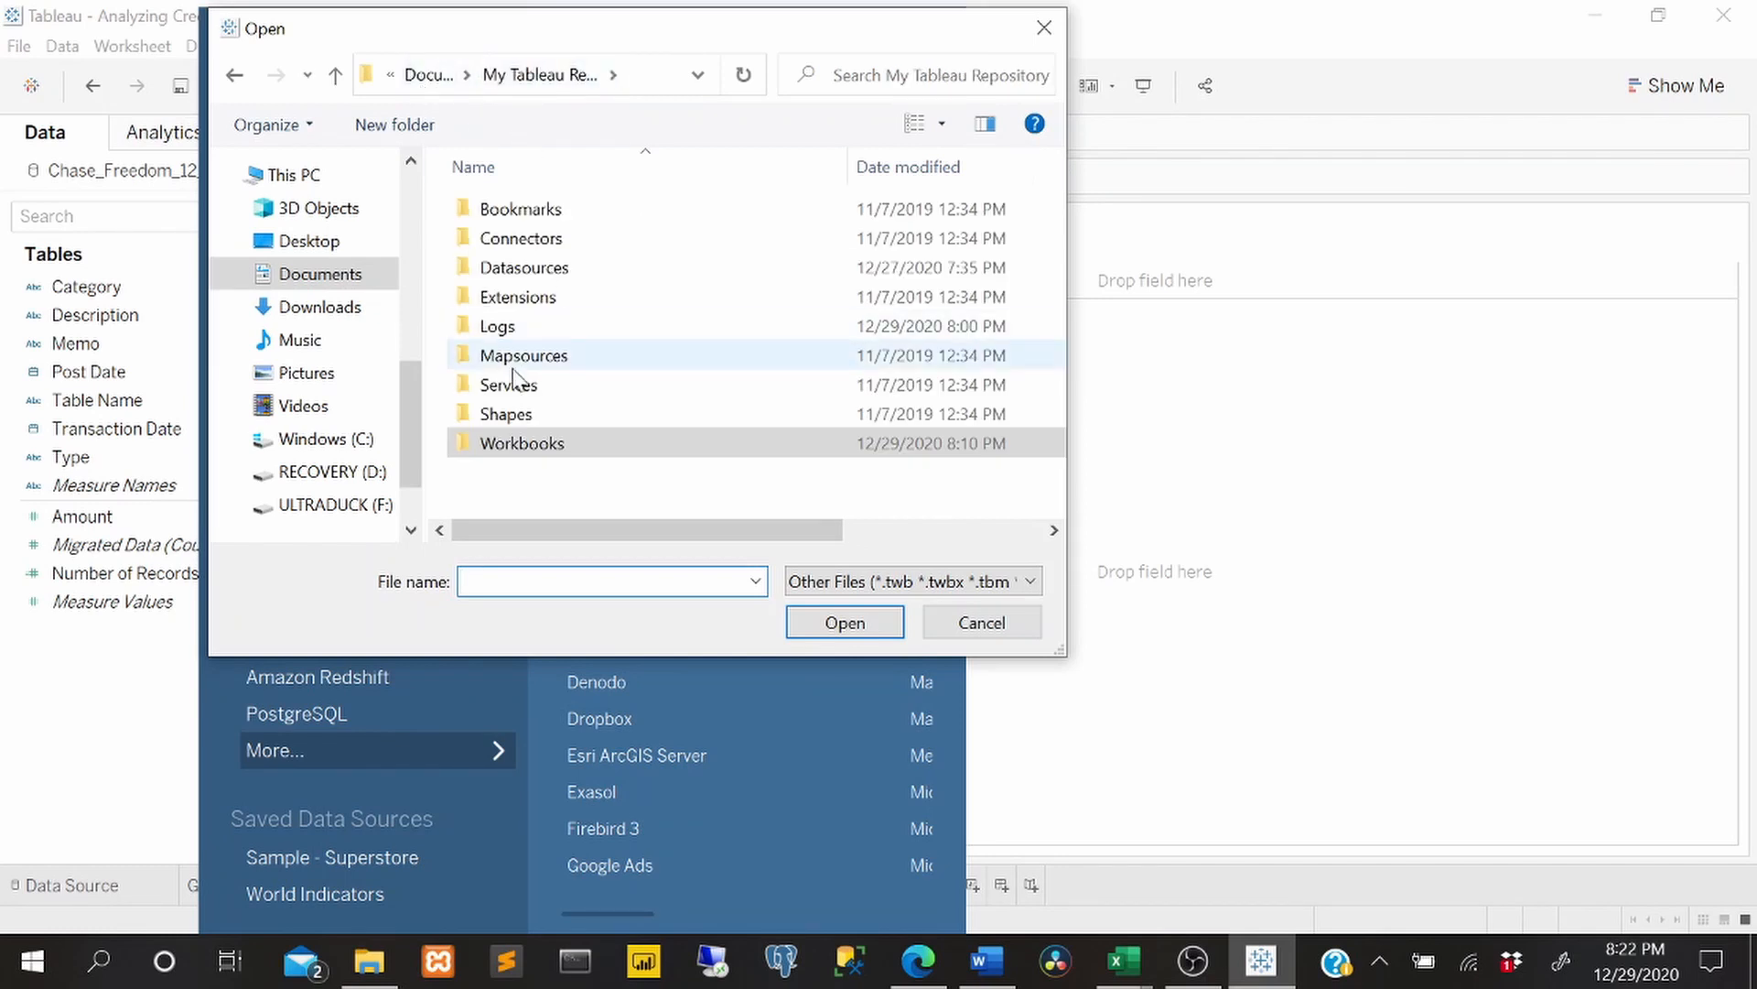
pyautogui.scroll(-1, 390, 424)
pyautogui.click(348, 395)
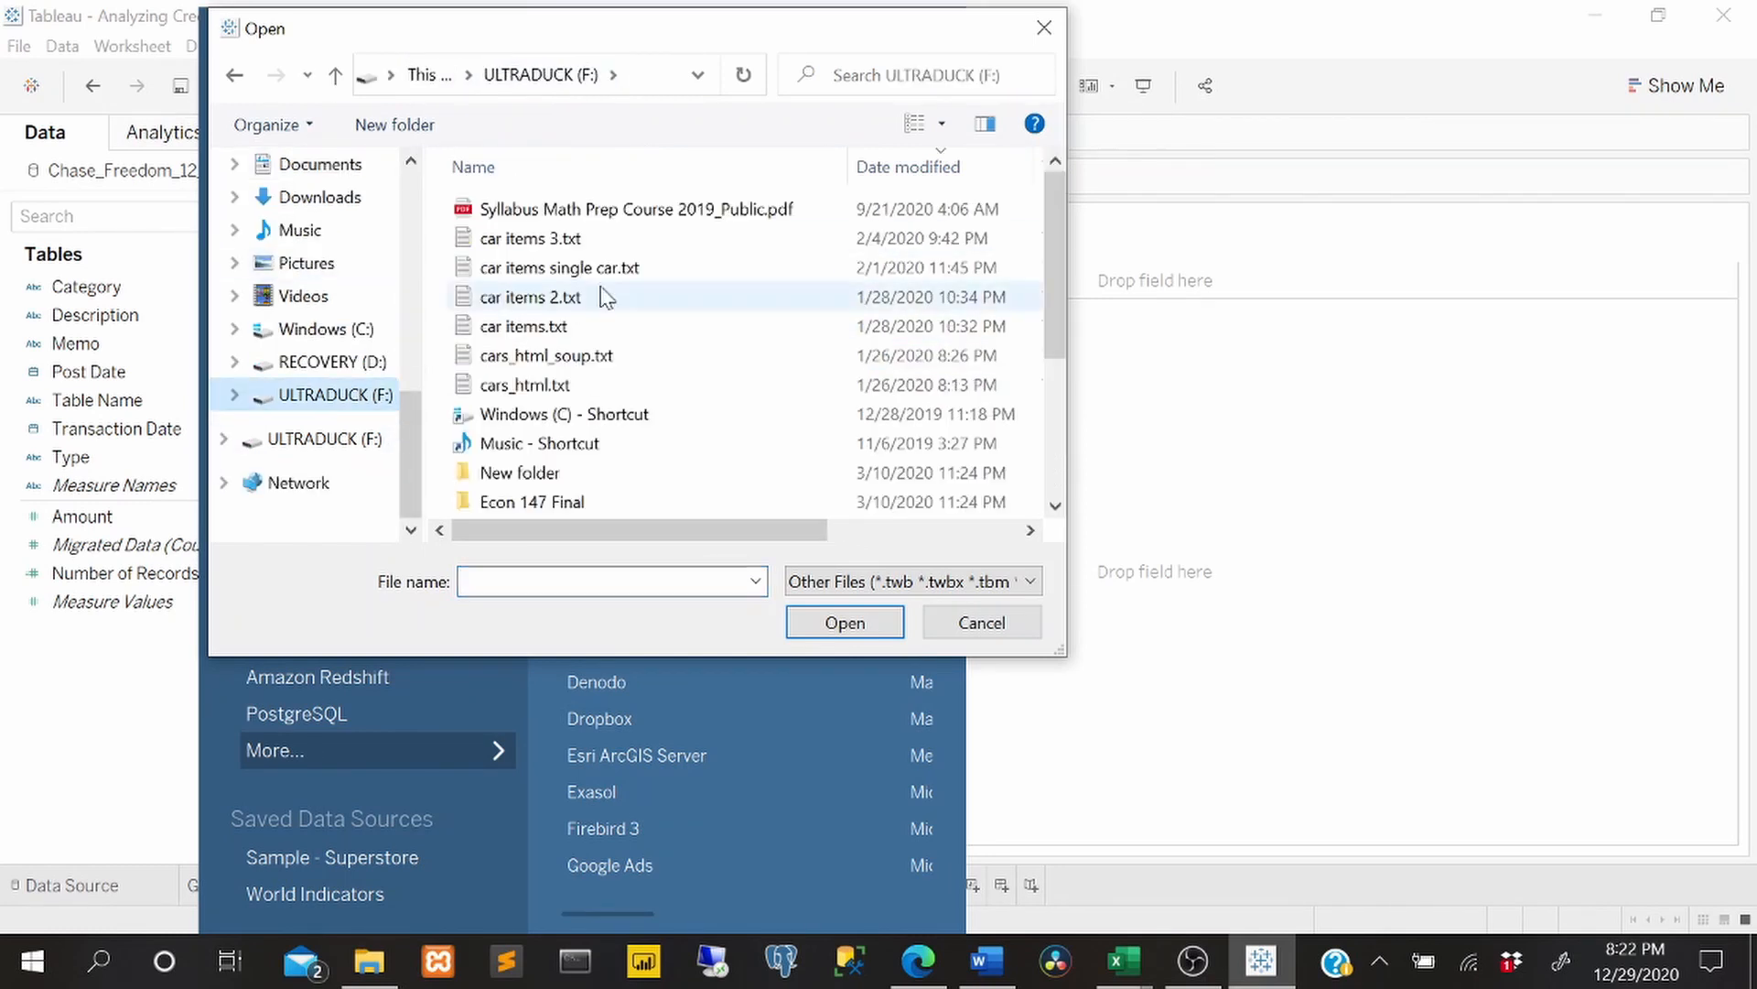
pyautogui.scroll(-3, 601, 311)
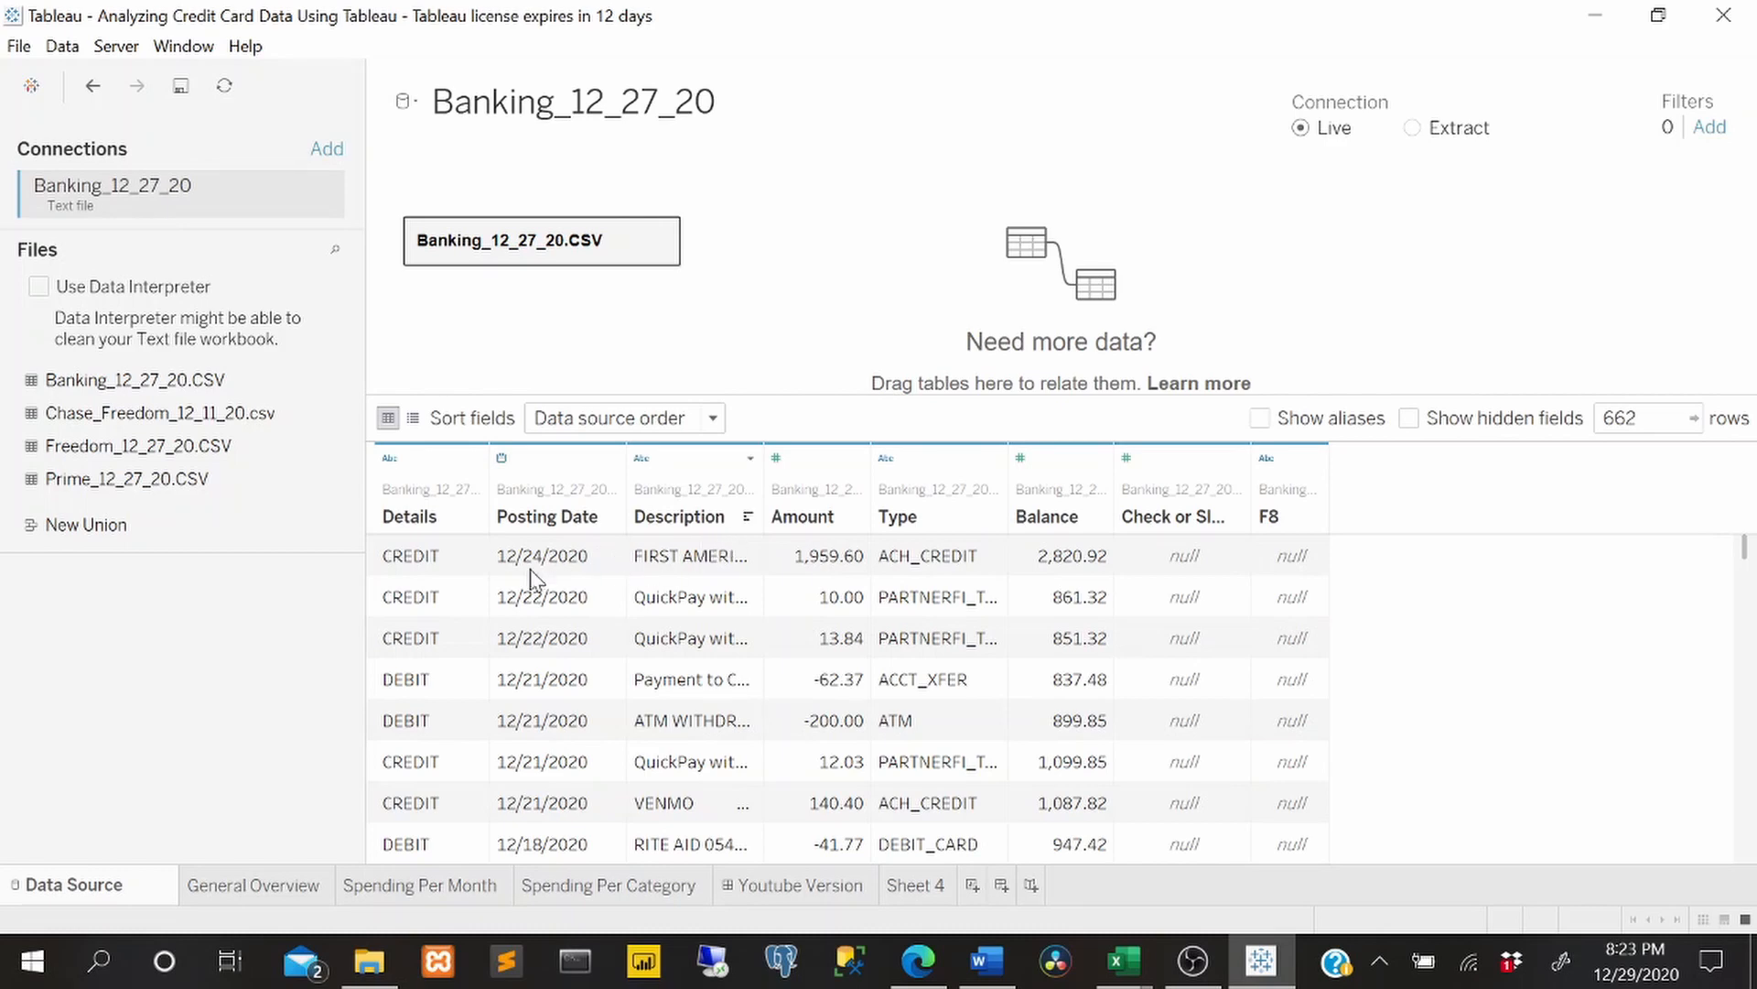
# - Examine the banking transactions by sorting the Details column both ways, clearing the sort, and reviewing the rows and their types
pyautogui.click(474, 517)
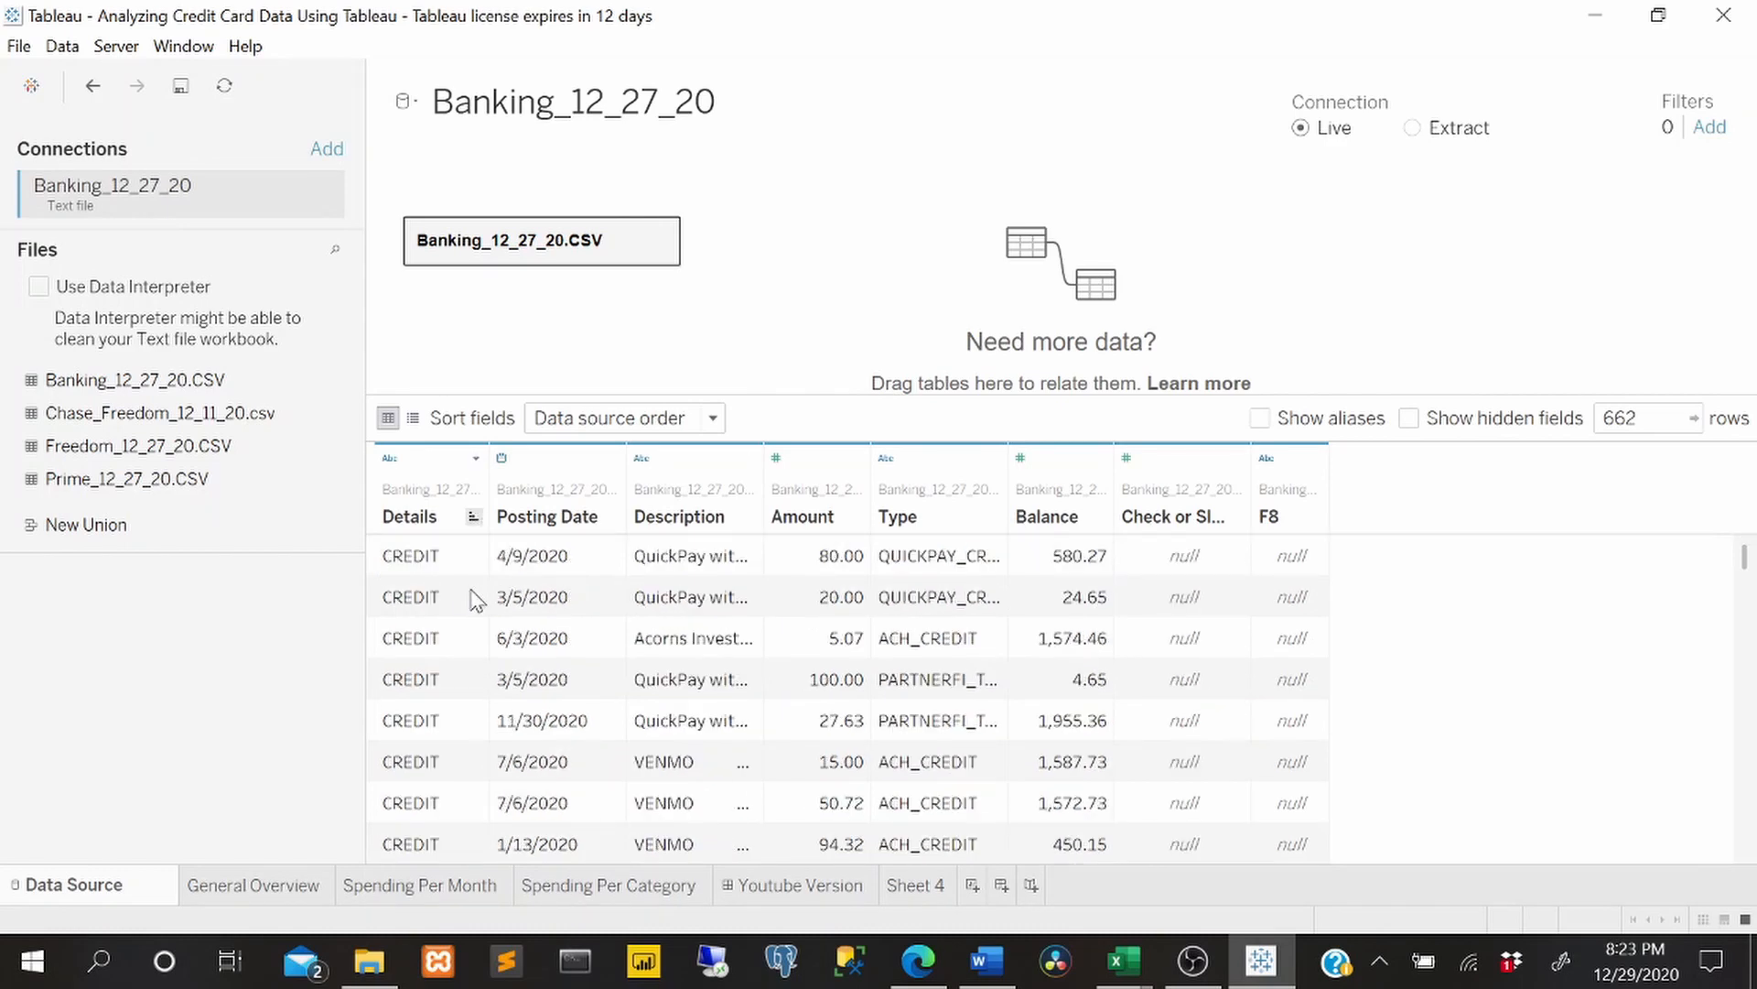
pyautogui.click(474, 518)
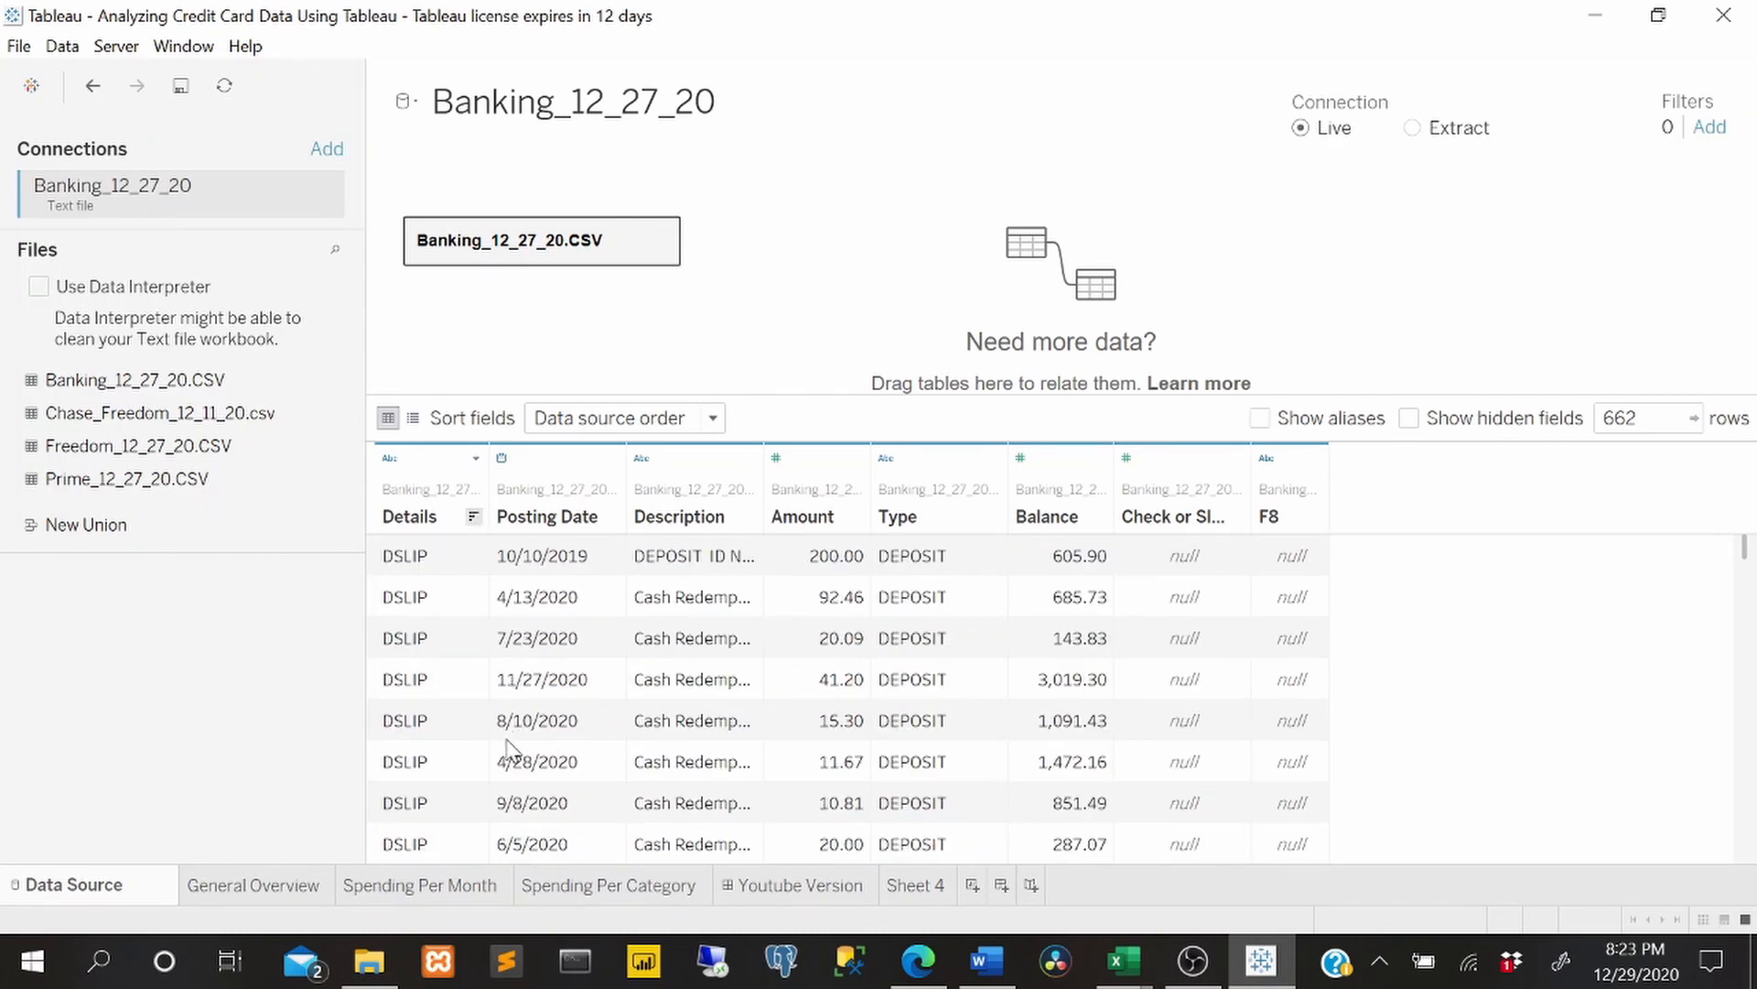
pyautogui.click(474, 518)
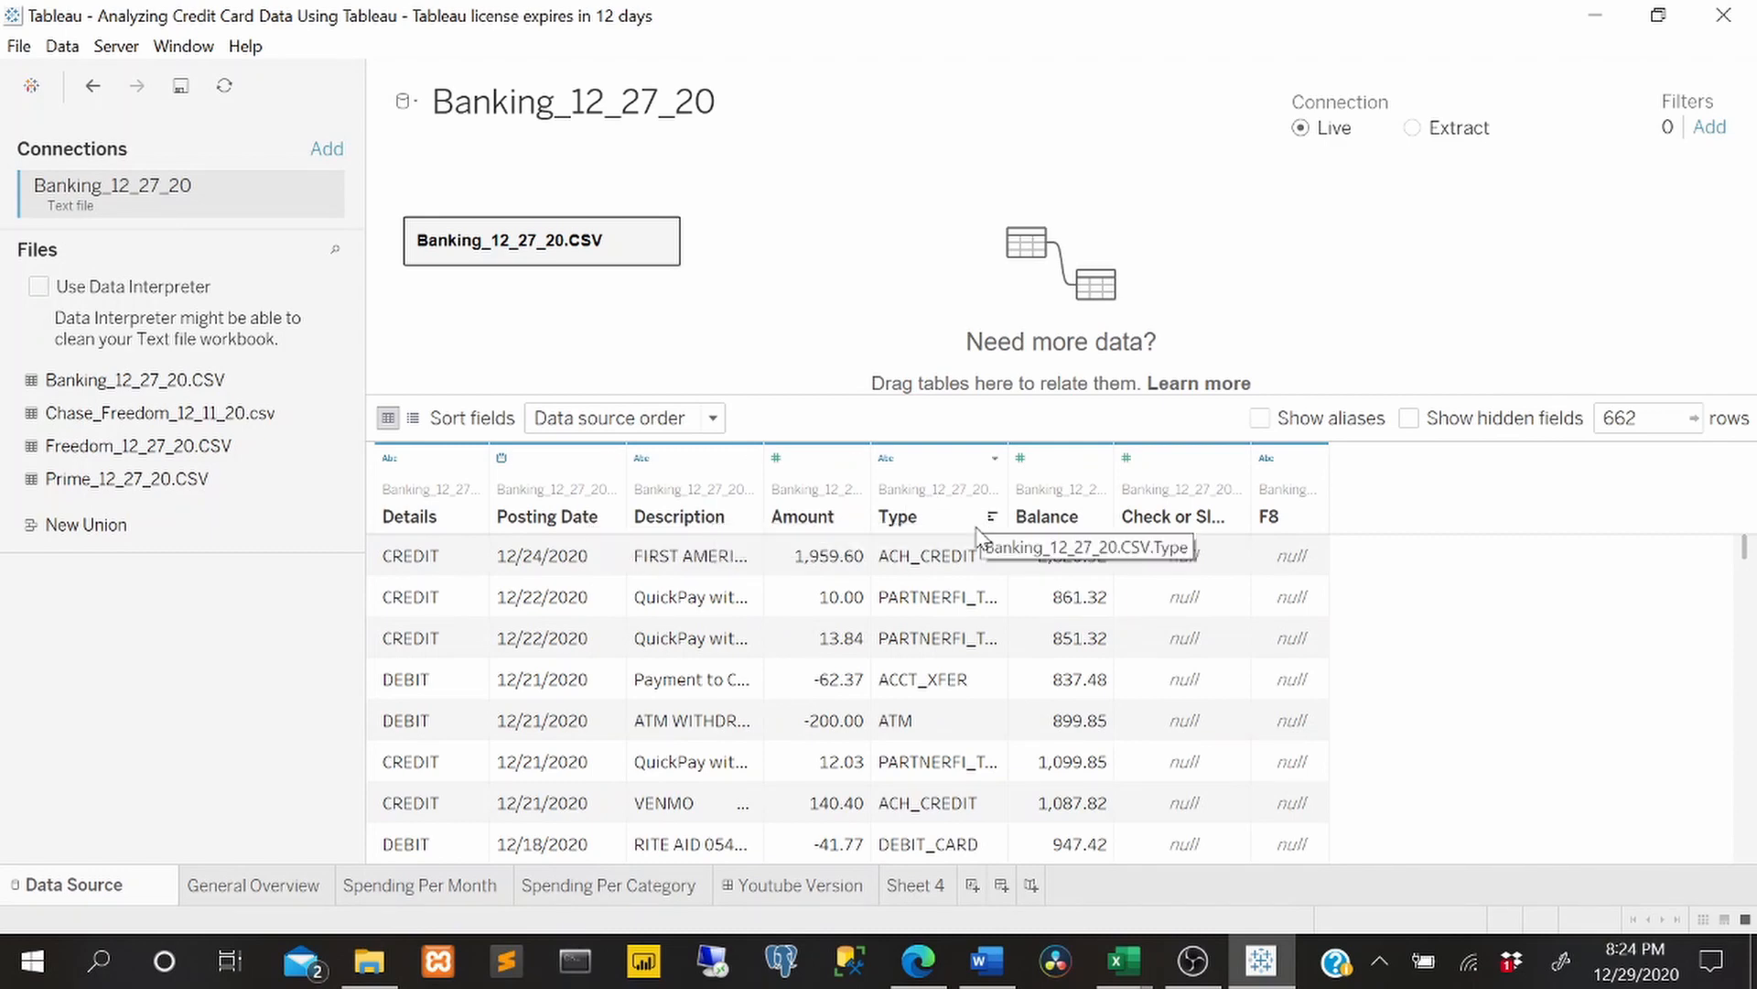
pyautogui.scroll(-5, 949, 705)
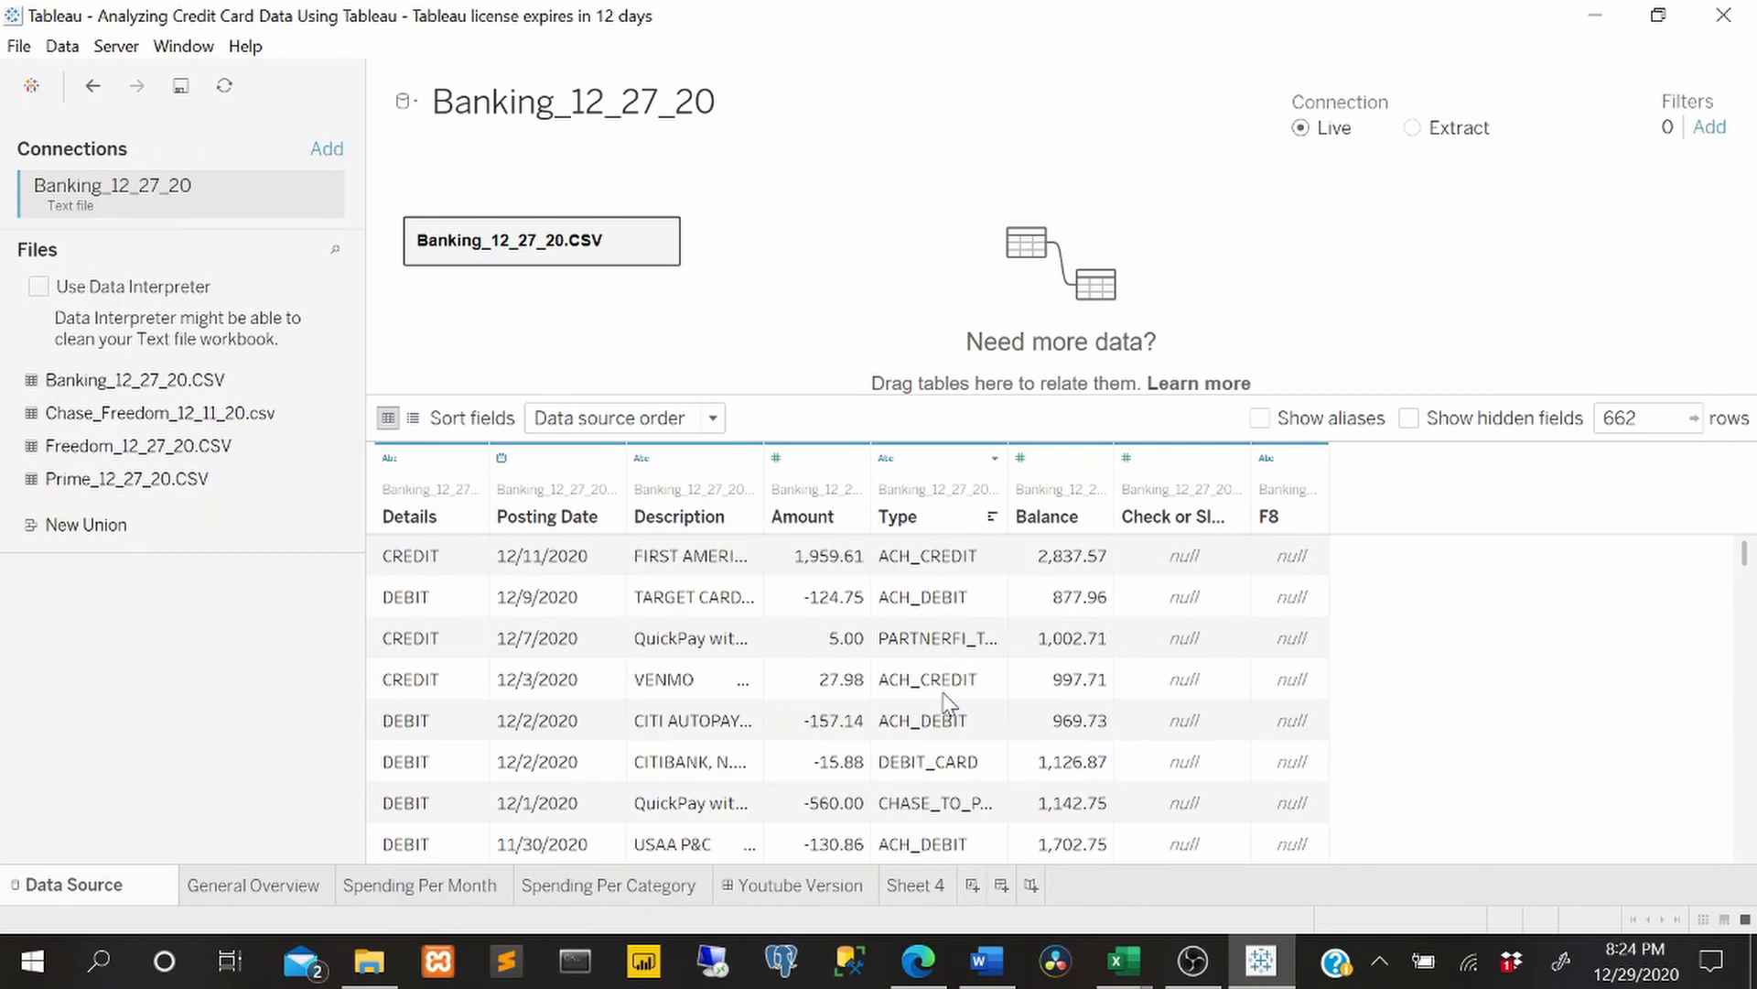
pyautogui.scroll(5, 948, 703)
pyautogui.scroll(-9, 961, 672)
pyautogui.scroll(9, 963, 670)
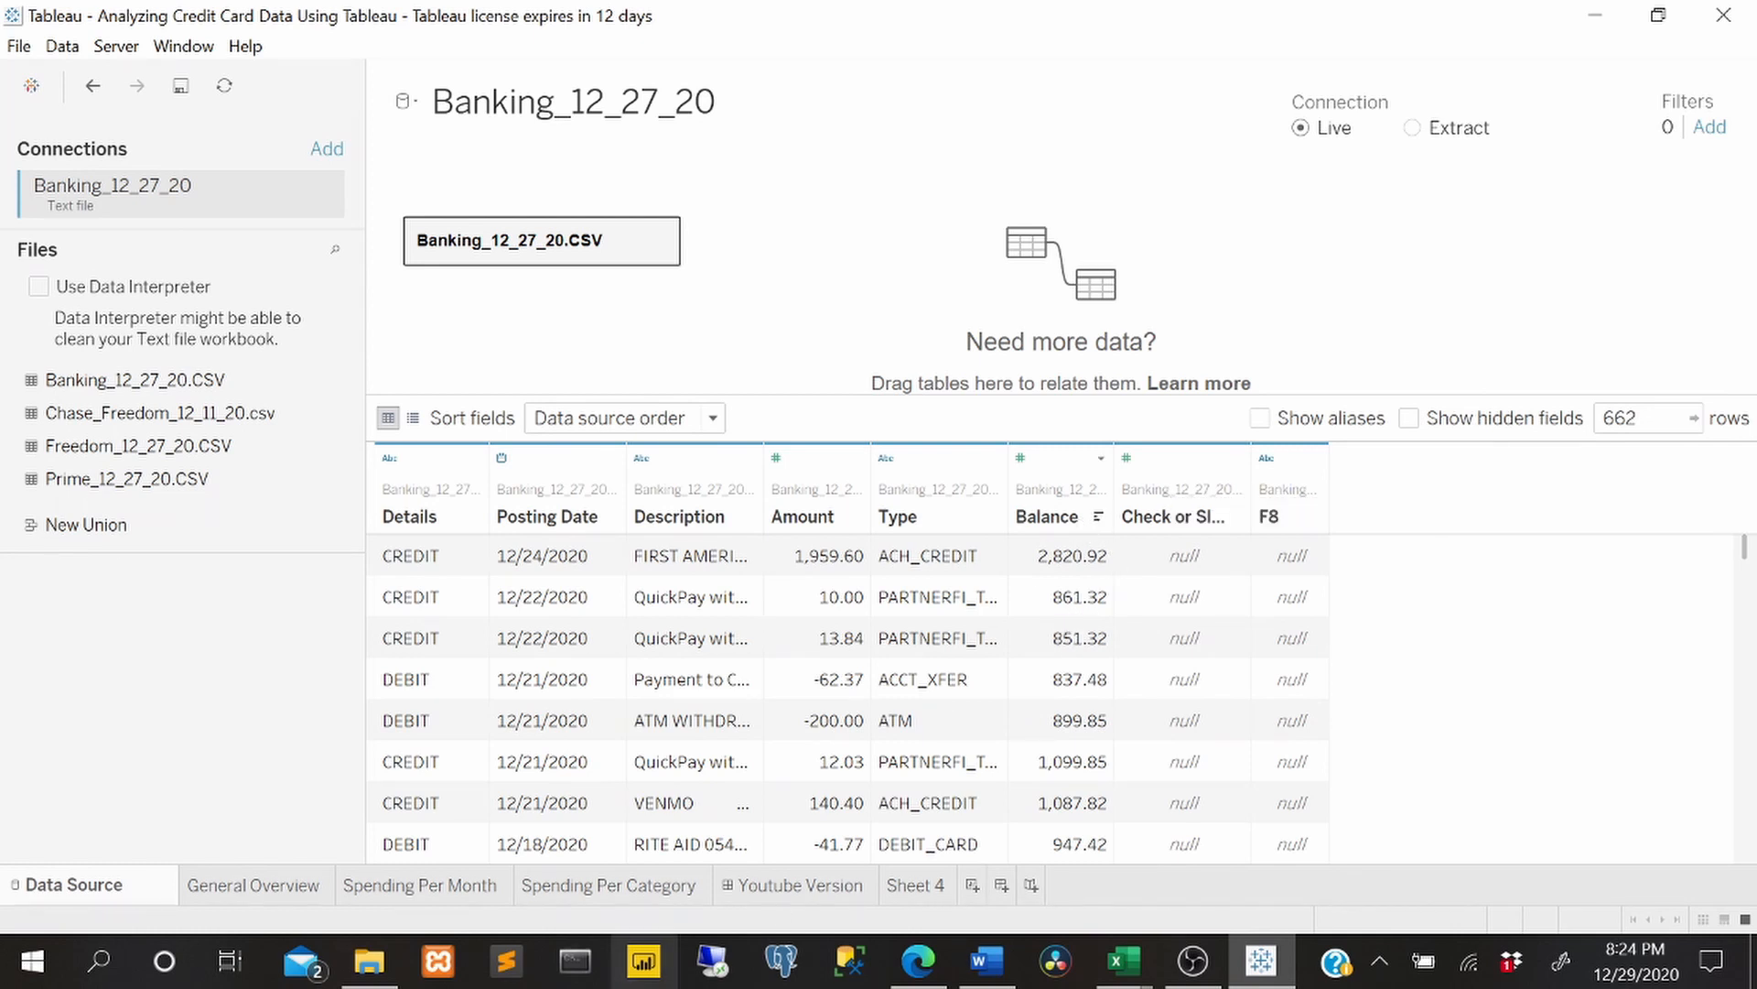
# - Plot the summed banking Amount by continuous month of Posting Date on Sheet 4 as a bar chart
pyautogui.click(919, 886)
pyautogui.click(170, 431)
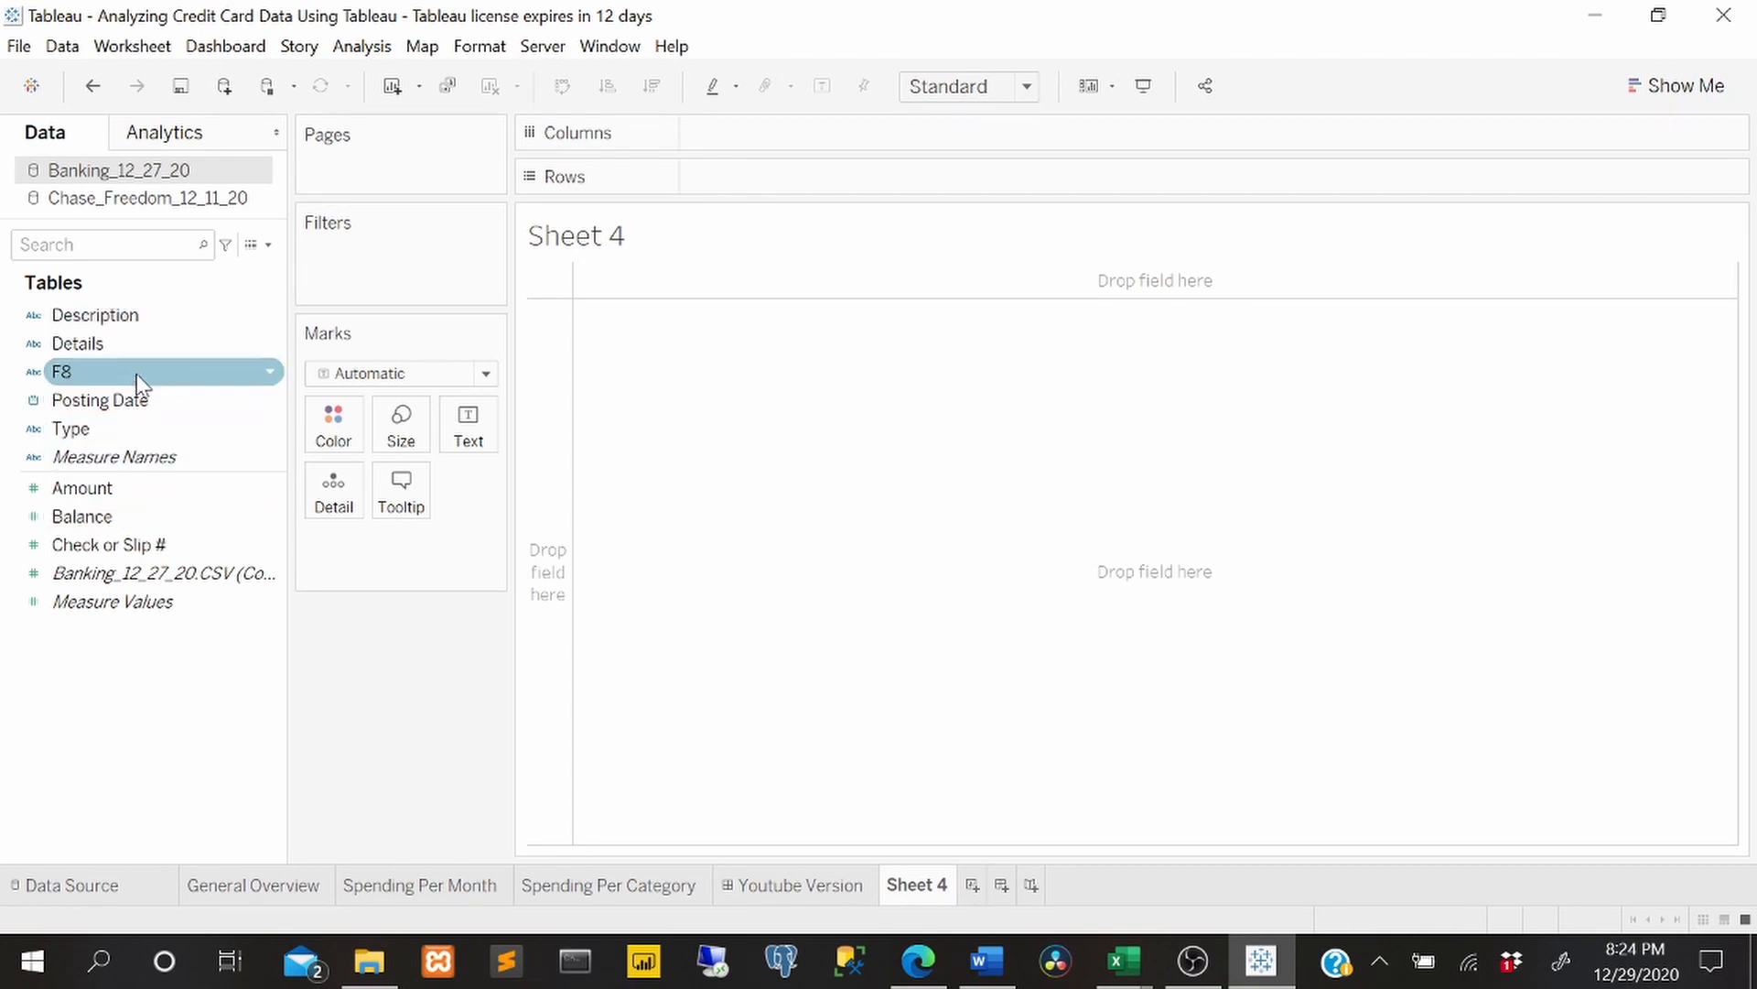
pyautogui.moveTo(151, 395); pyautogui.dragTo(756, 124)
pyautogui.rightClick(812, 139)
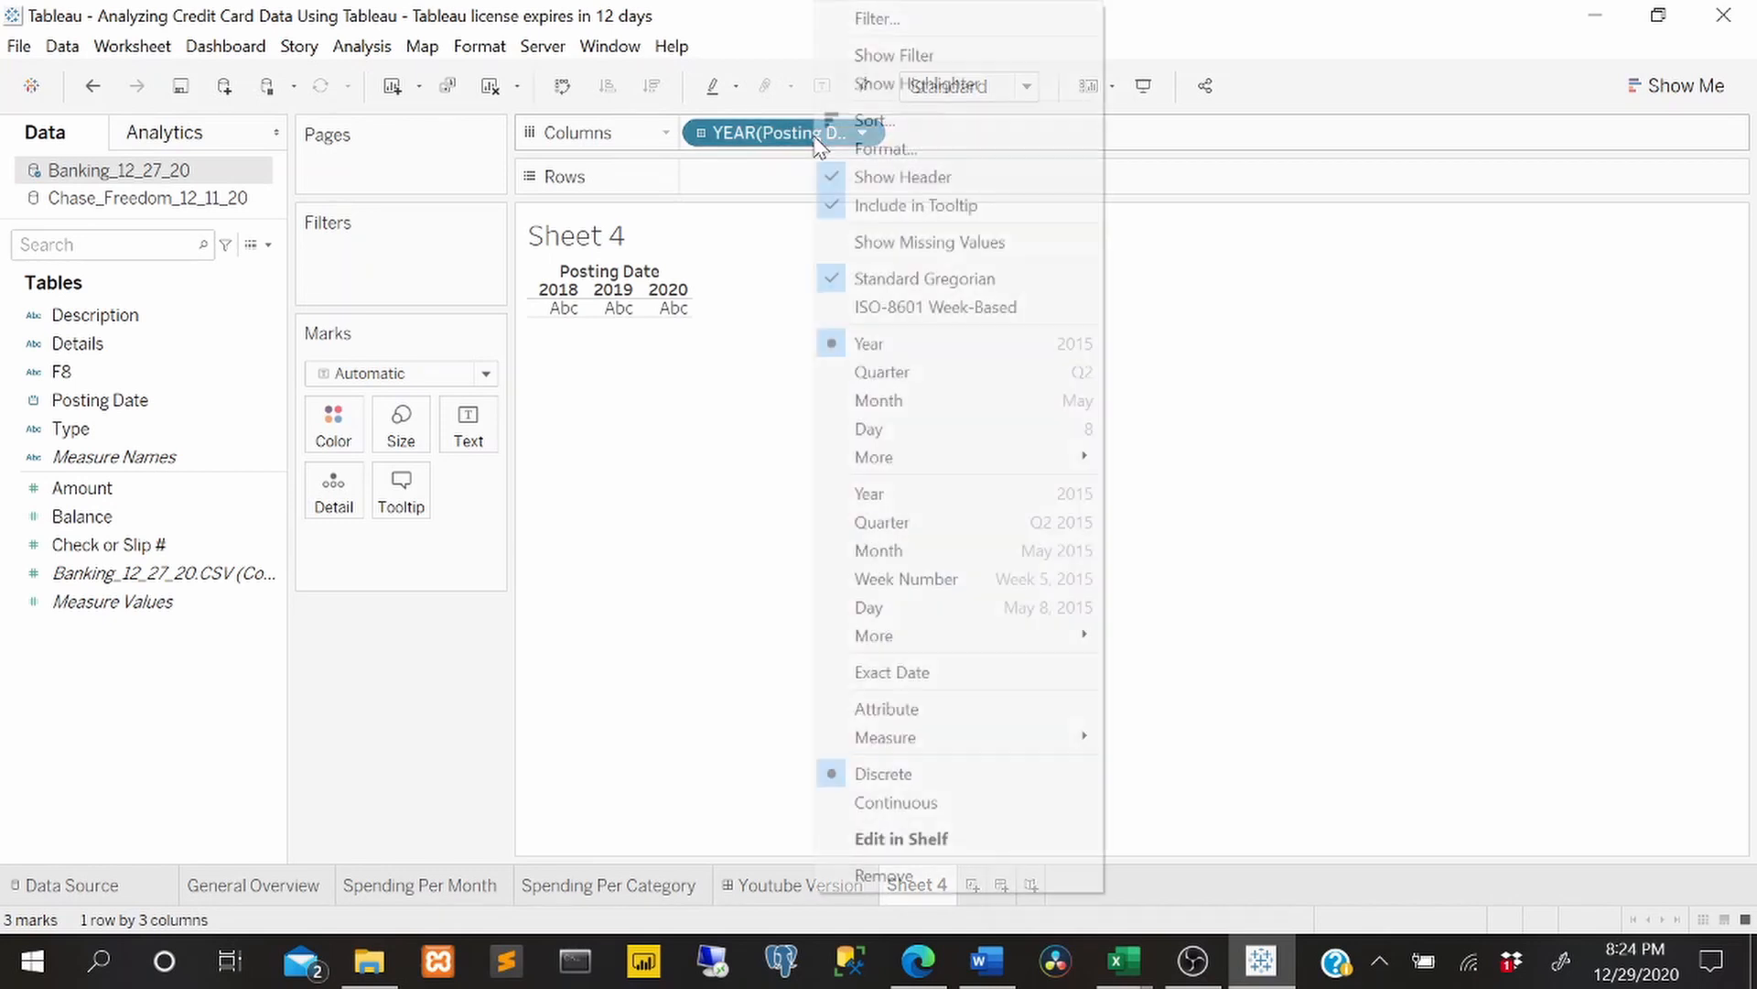
pyautogui.click(973, 560)
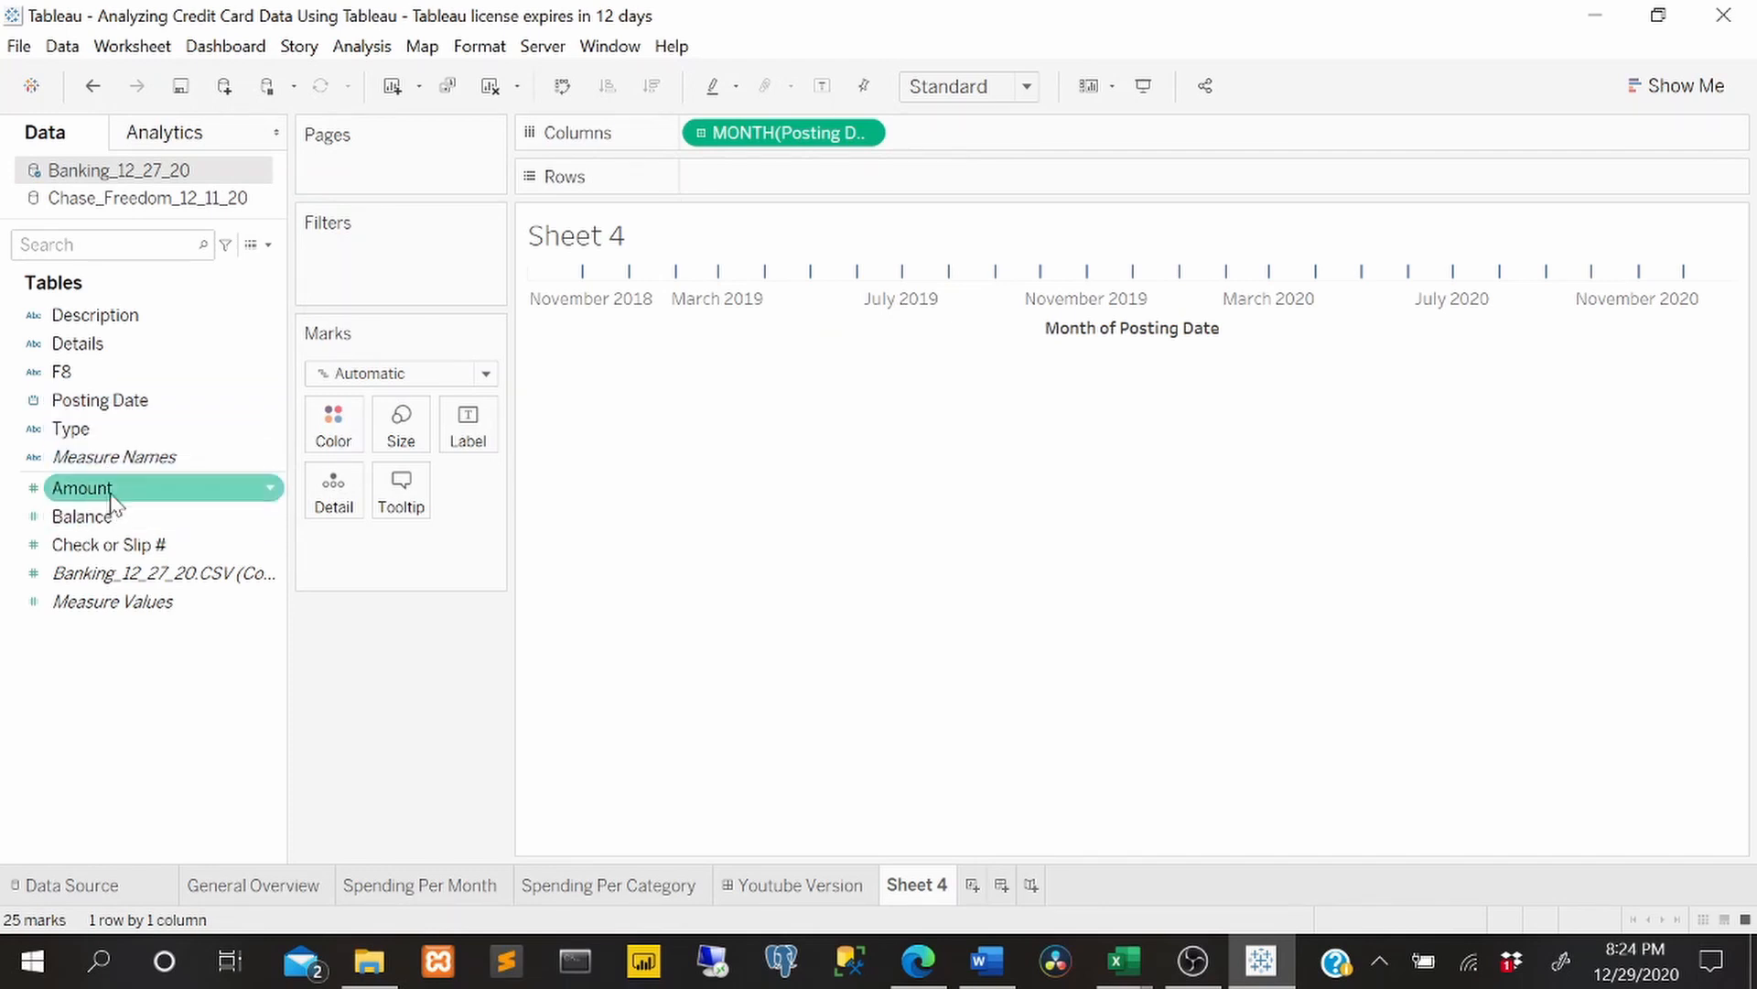
pyautogui.moveTo(111, 497); pyautogui.dragTo(790, 193)
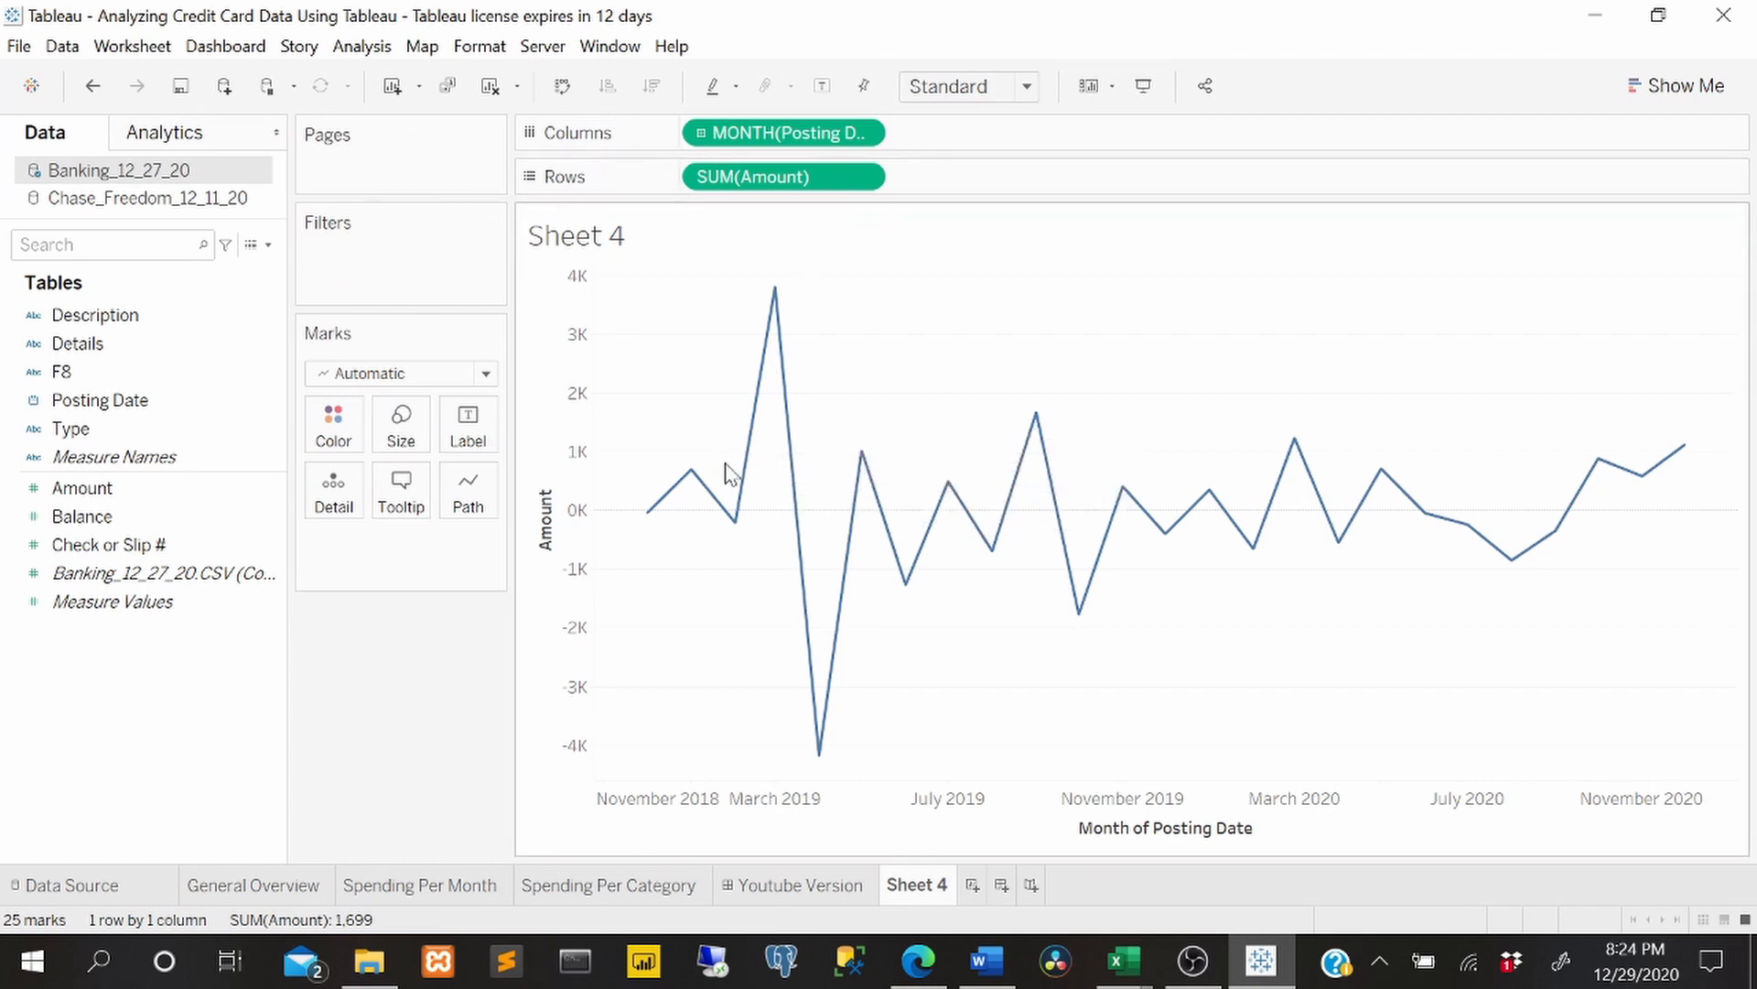
pyautogui.moveTo(656, 510)
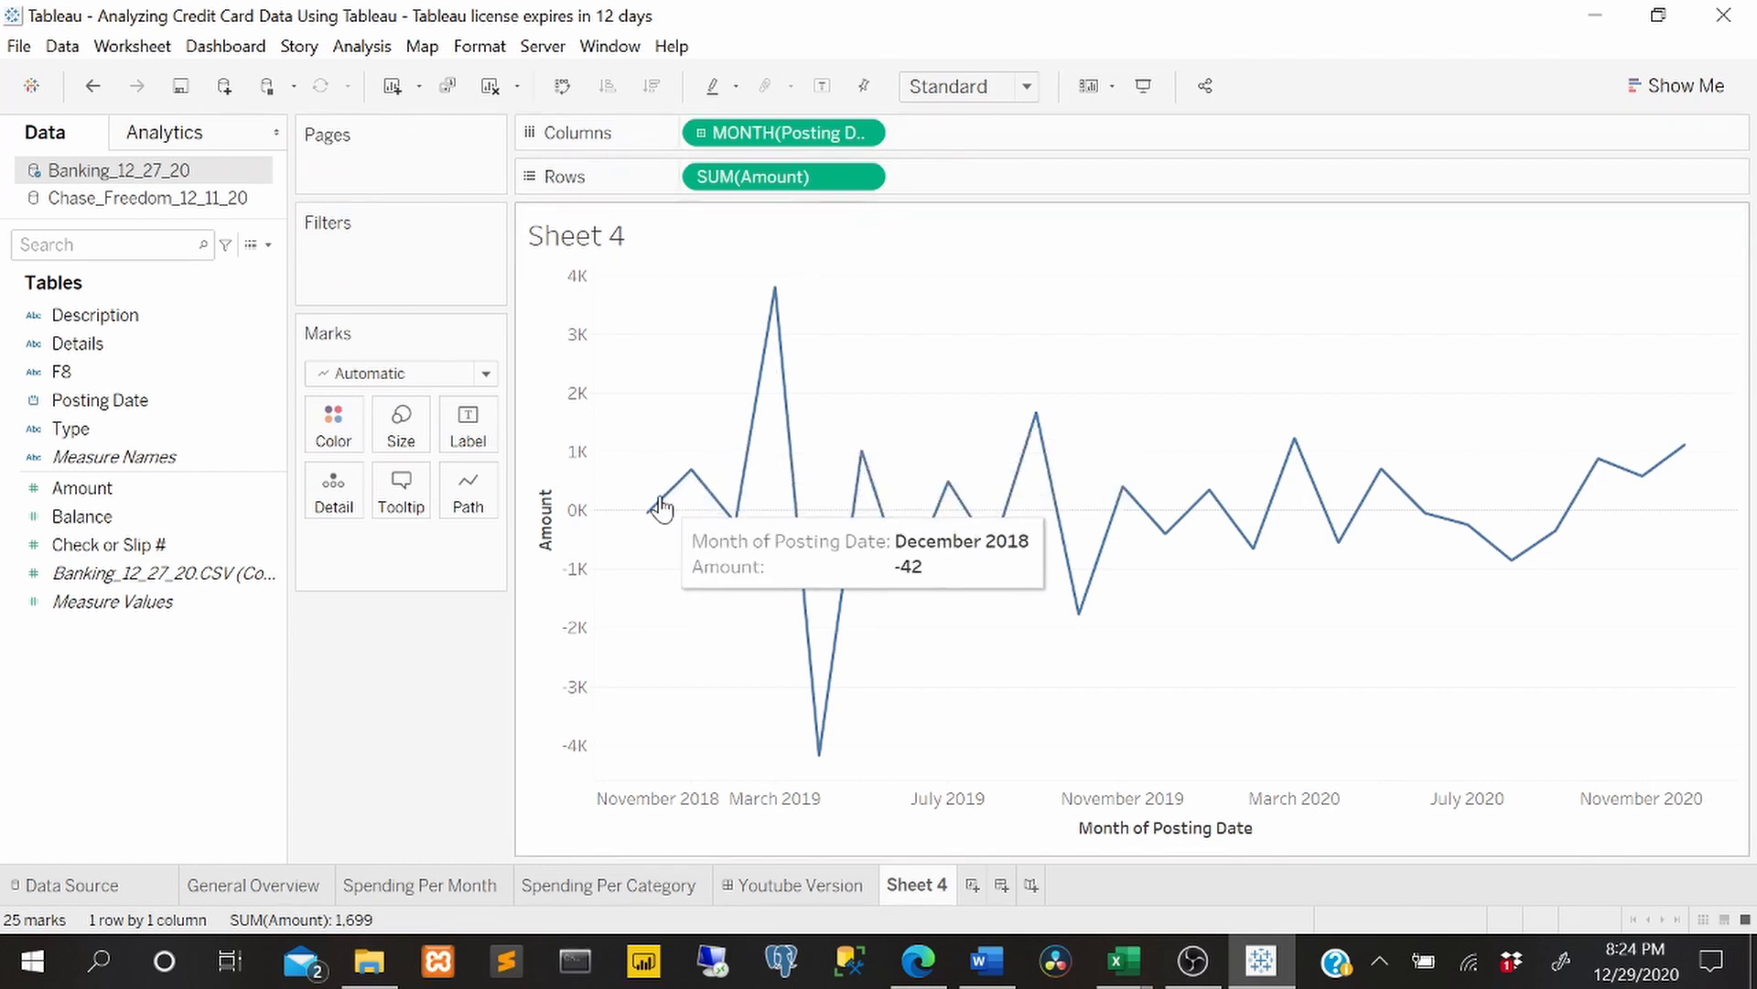
pyautogui.click(486, 372)
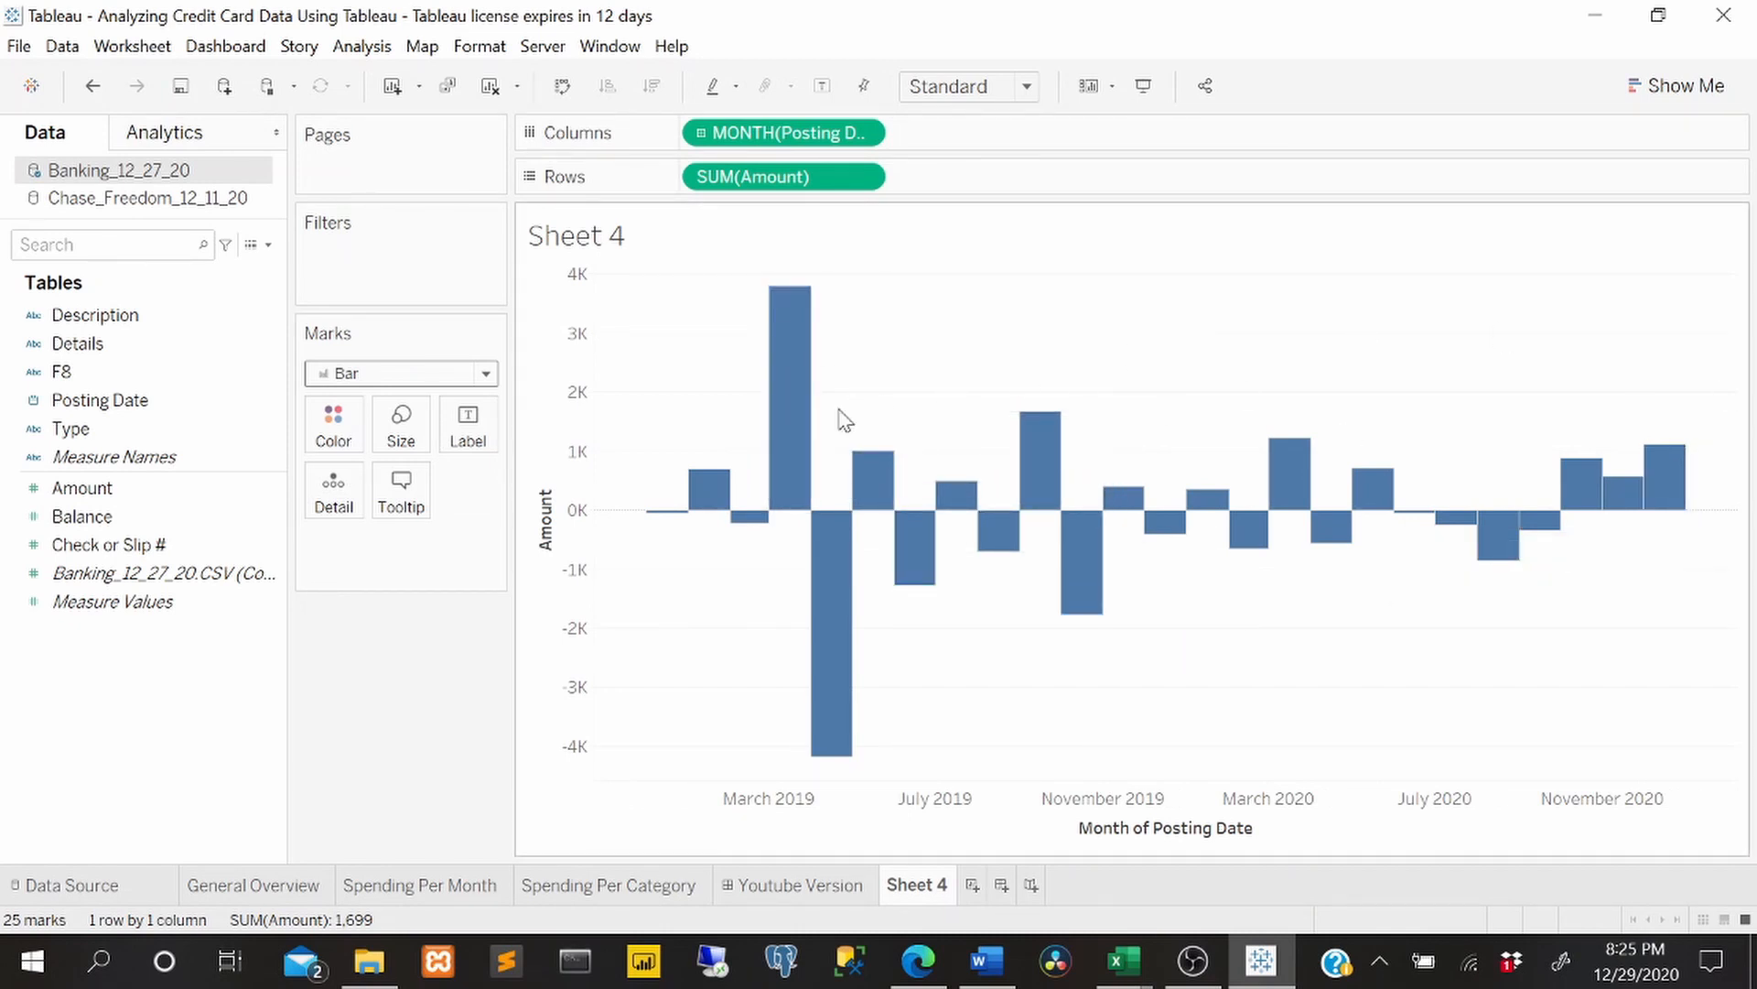
# - Examine the monthly banking amounts in the Sheet 4 bars, from December 2018 through the 2020 months
pyautogui.moveTo(675, 518)
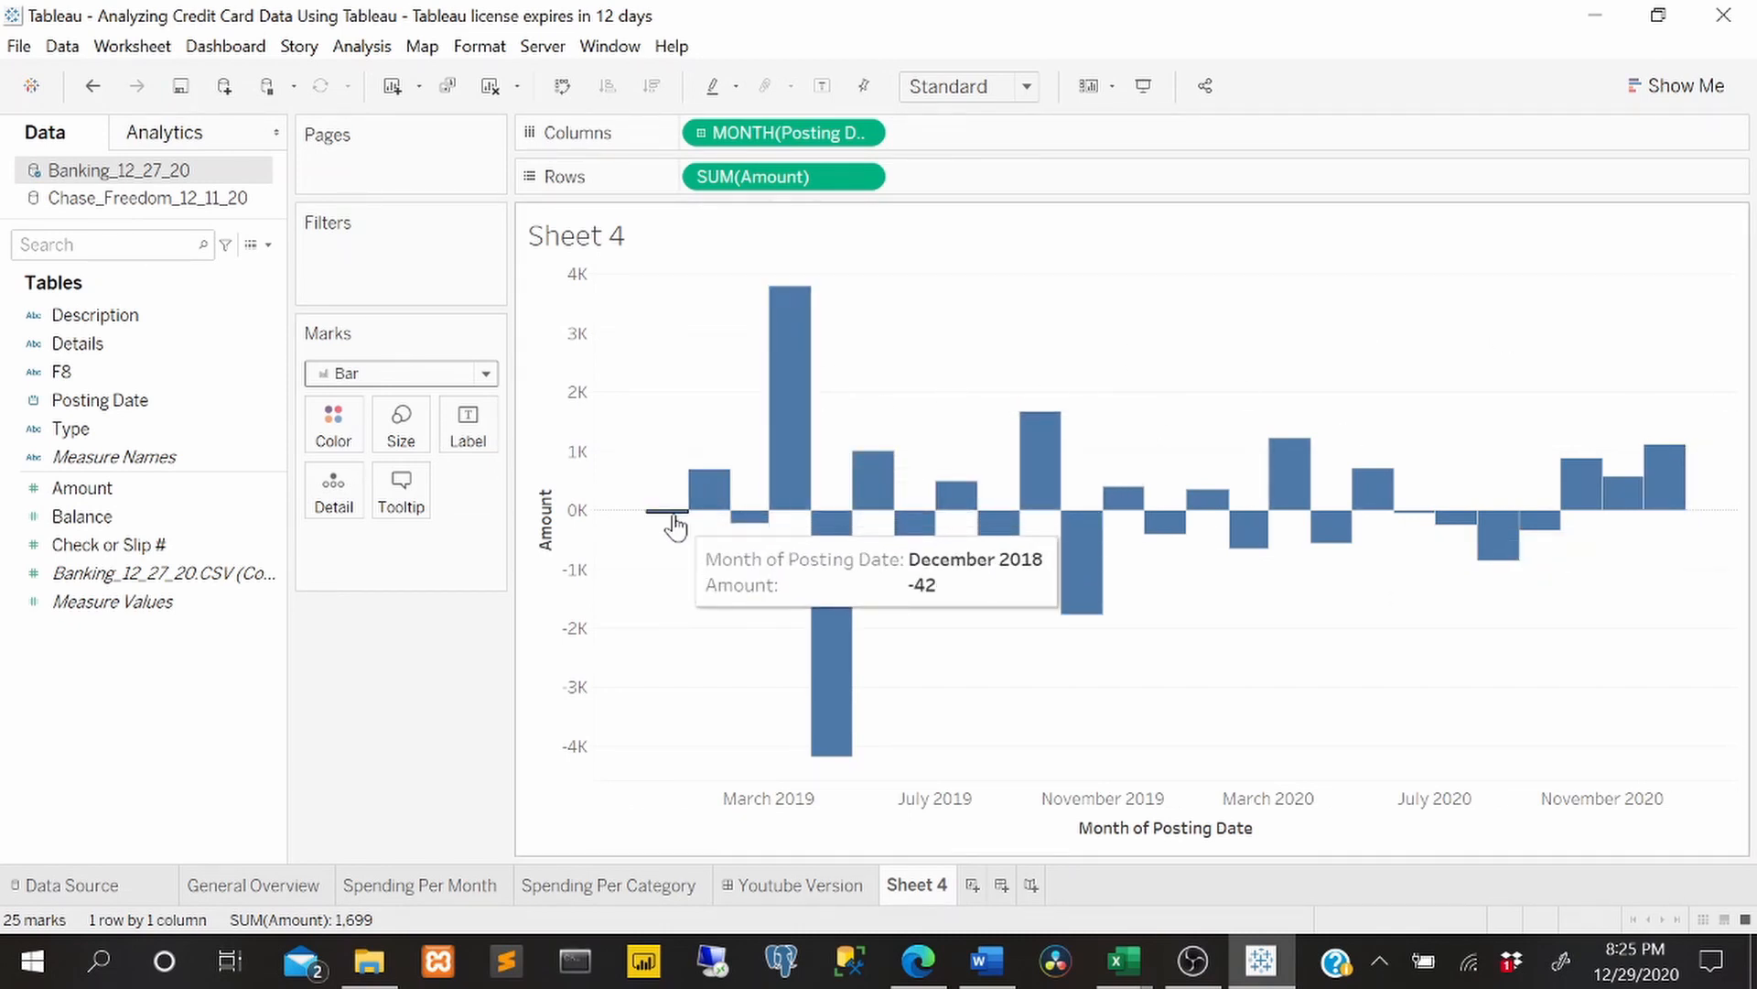
pyautogui.moveTo(750, 524)
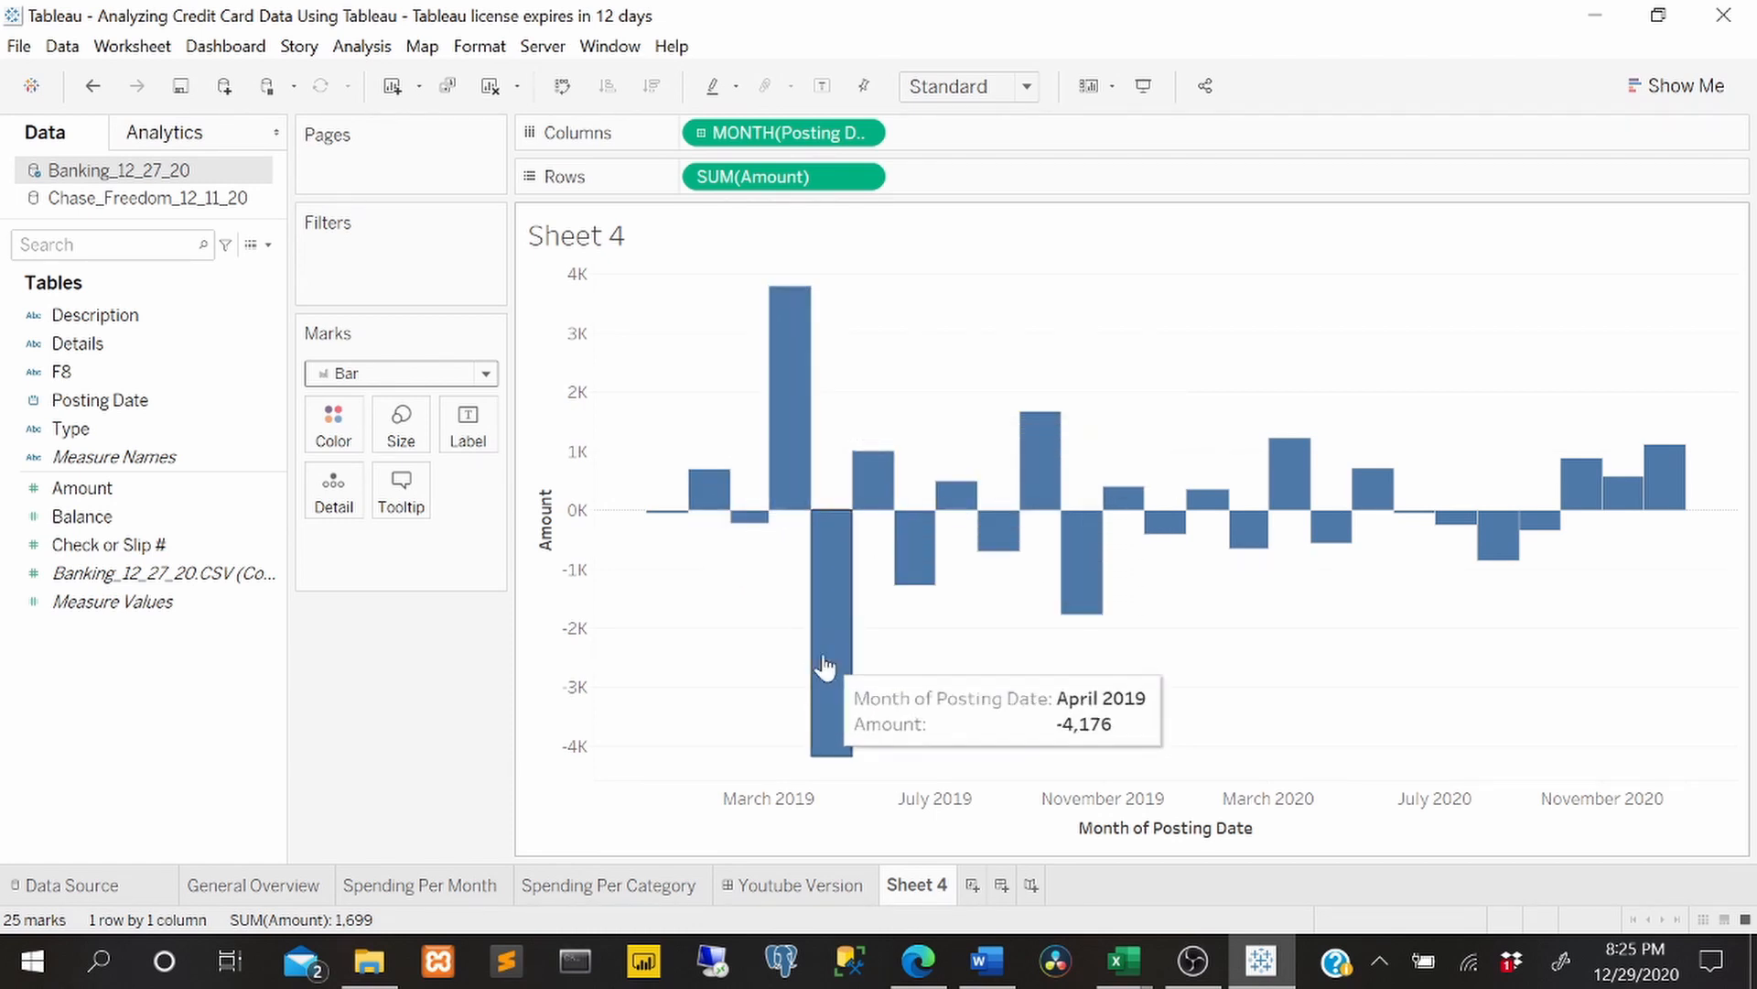
pyautogui.moveTo(716, 499)
pyautogui.moveTo(767, 467)
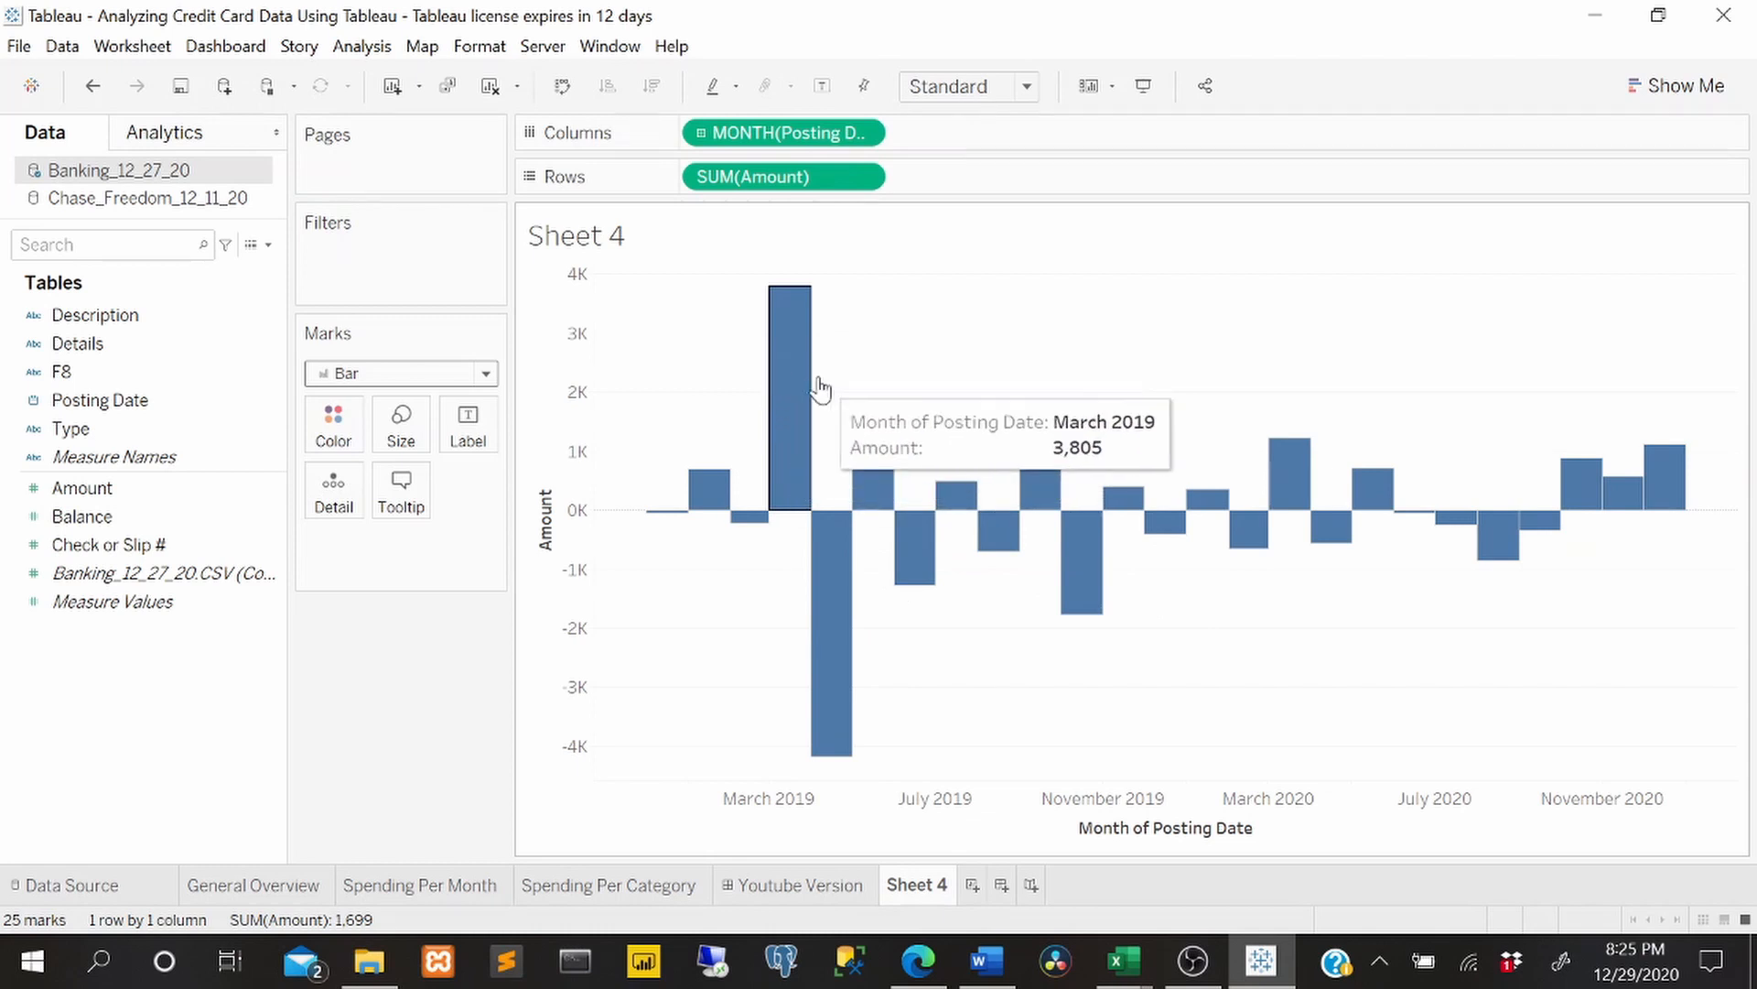
pyautogui.moveTo(848, 584)
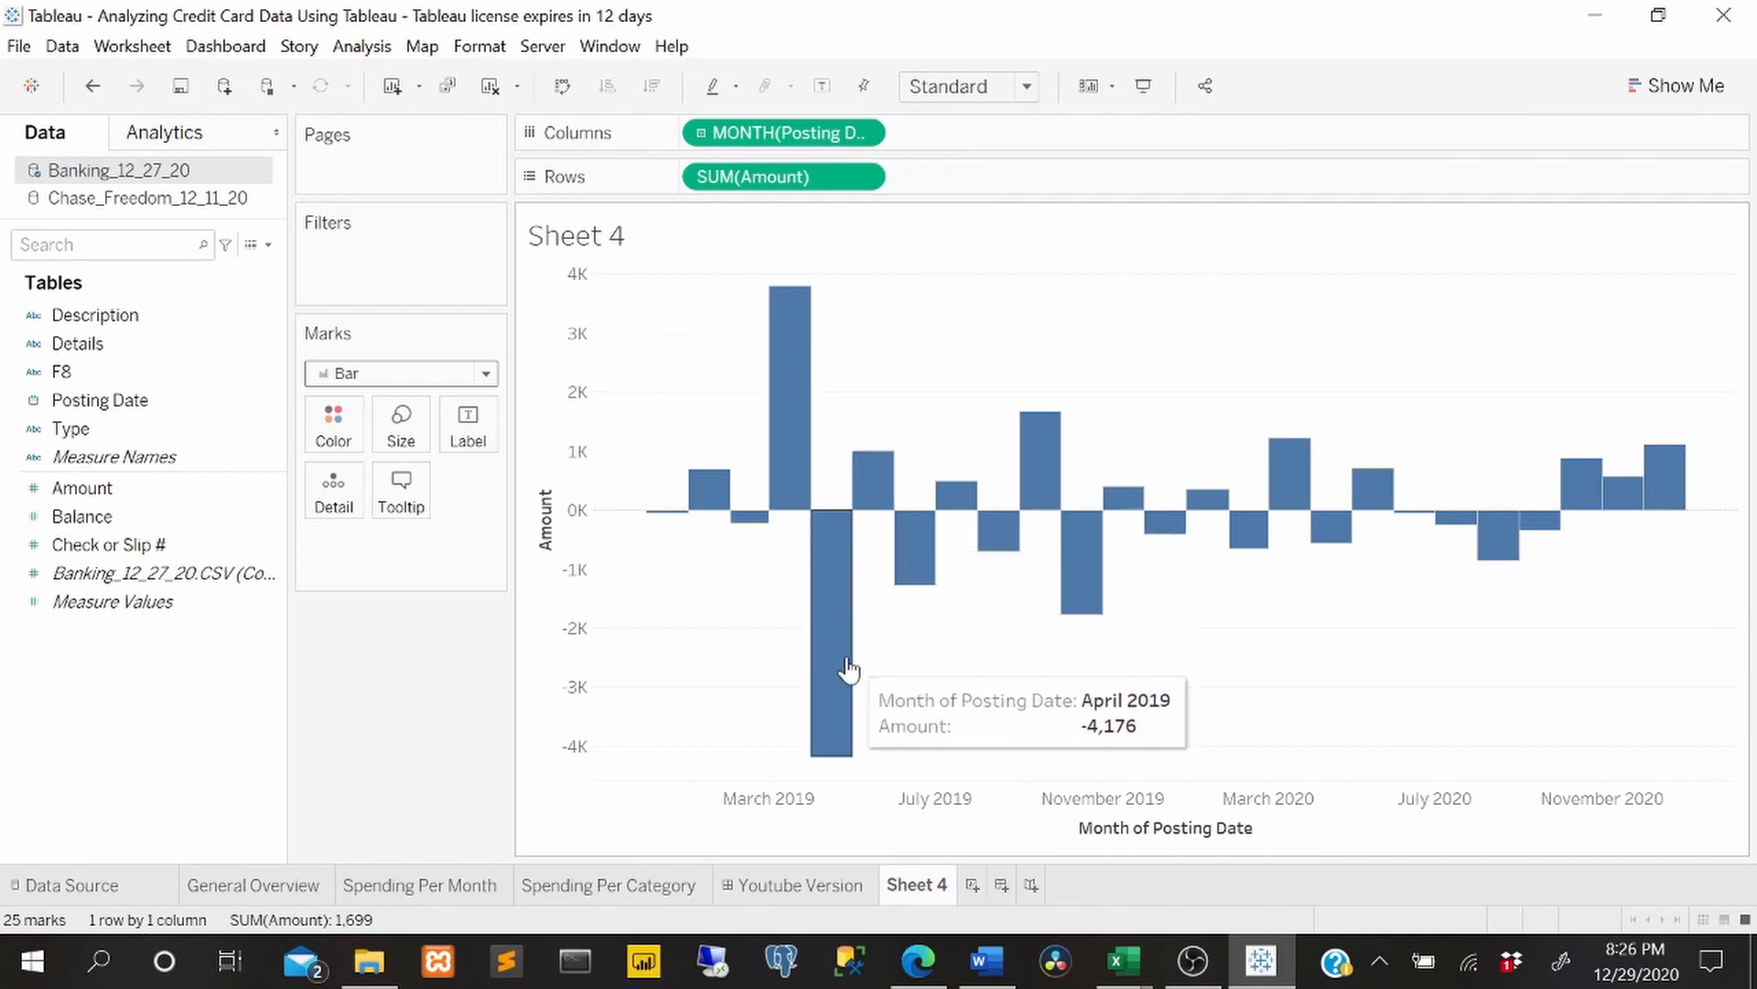
pyautogui.moveTo(931, 568)
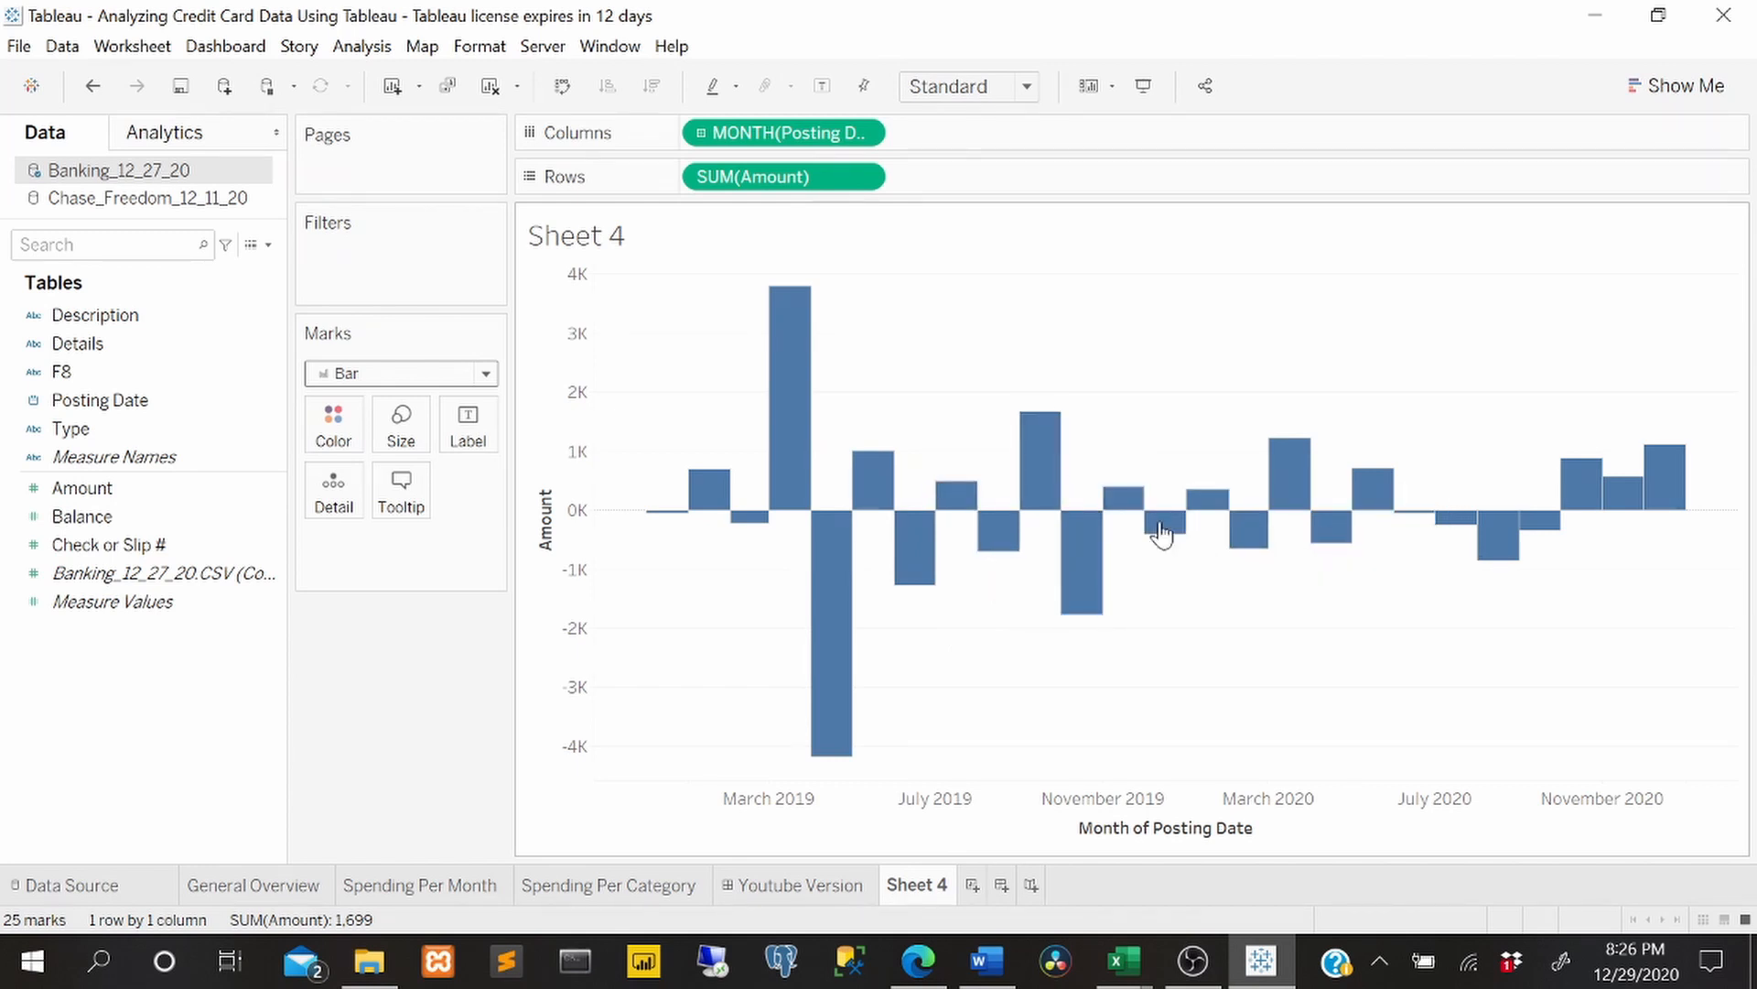
pyautogui.moveTo(1698, 464)
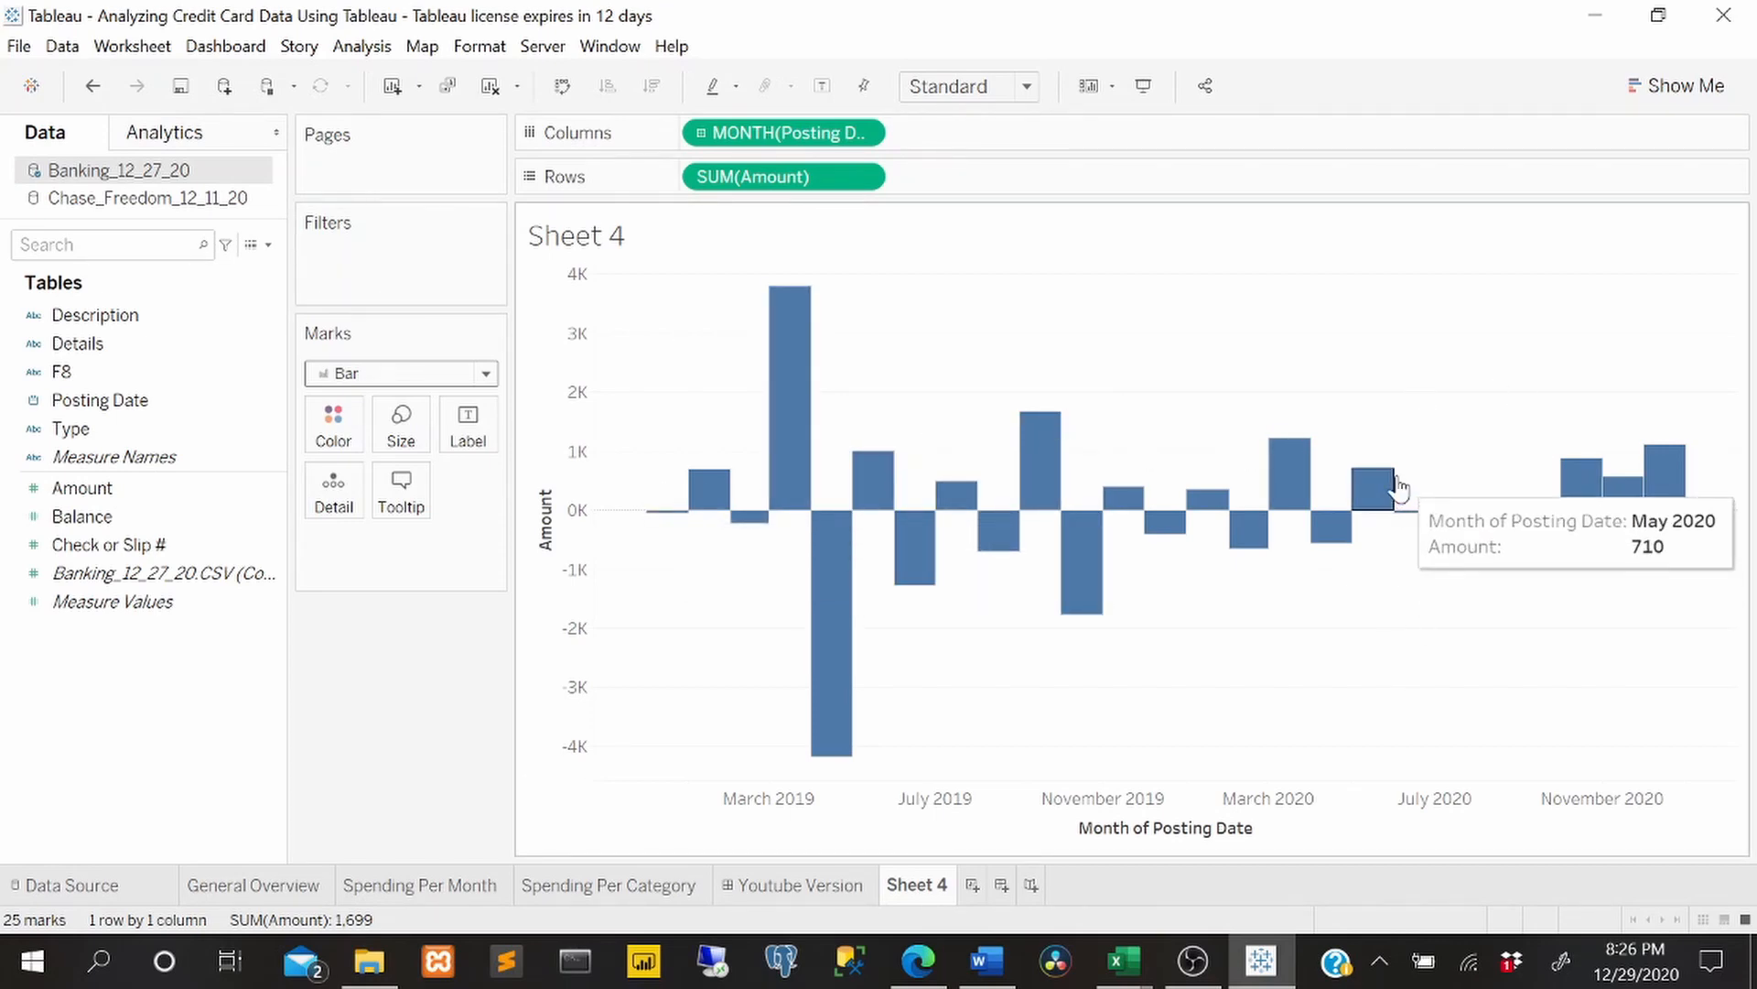
# - Switch to the Google results for "debits and credits" in Edge and highlight how each affects a liability or equity account
pyautogui.click(918, 961)
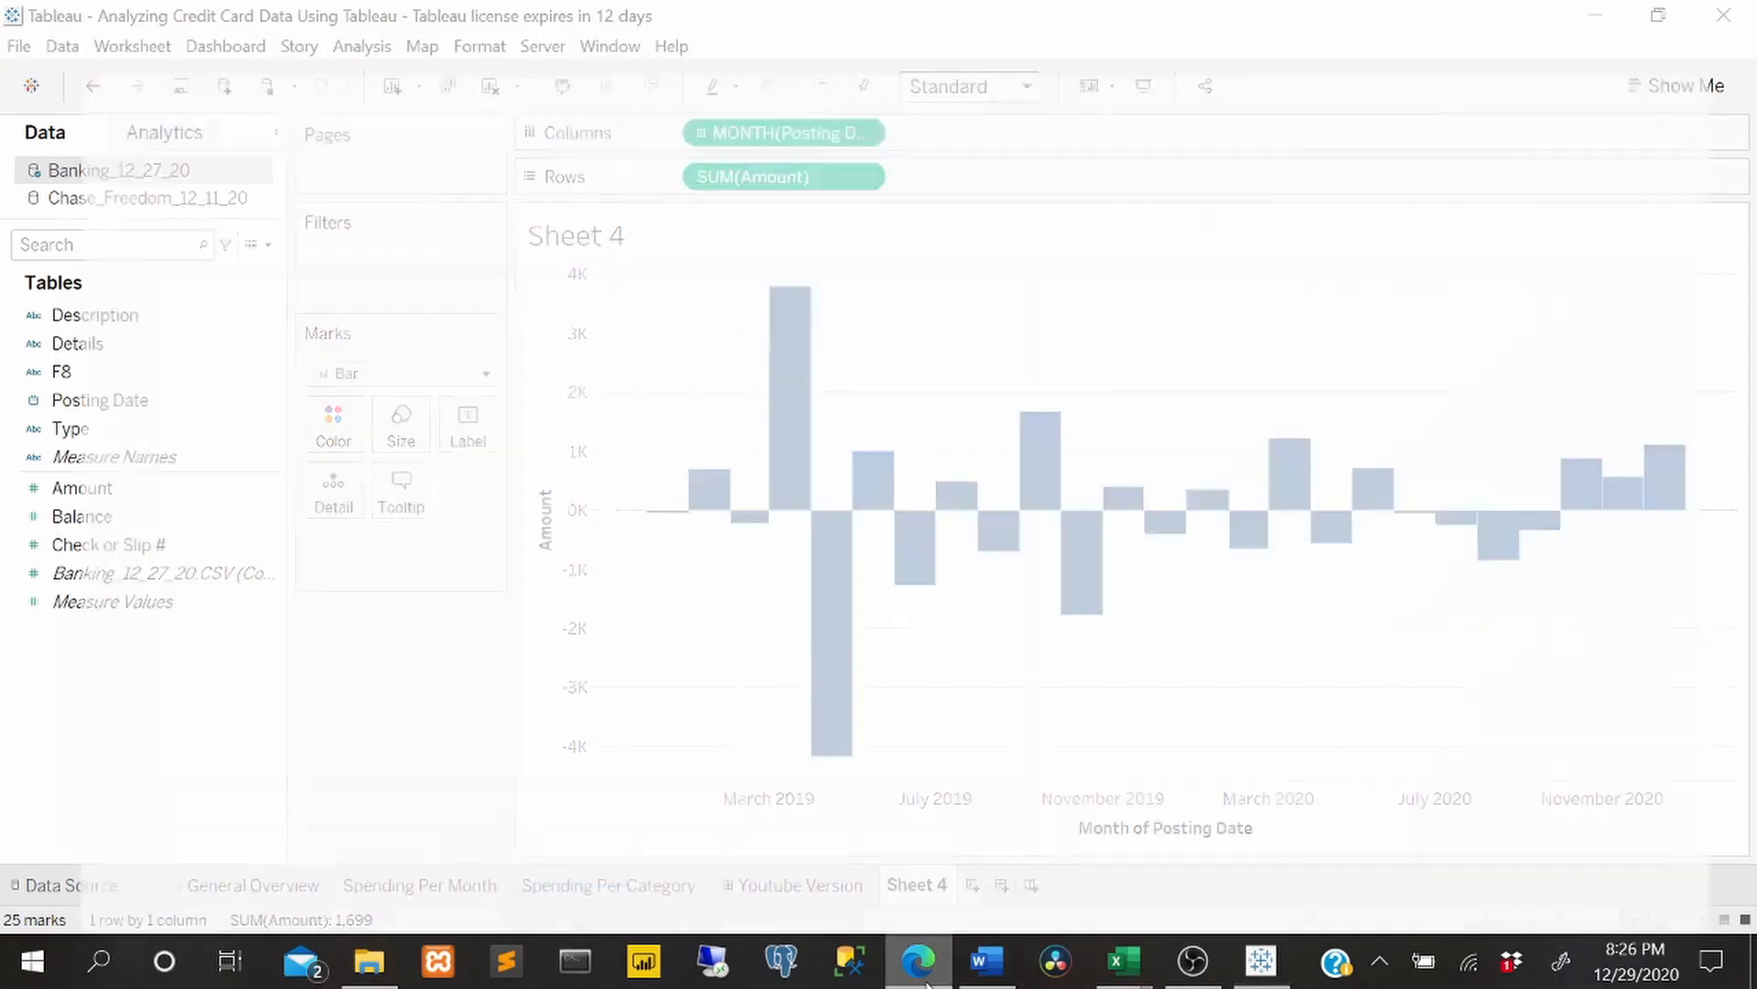
pyautogui.click(499, 20)
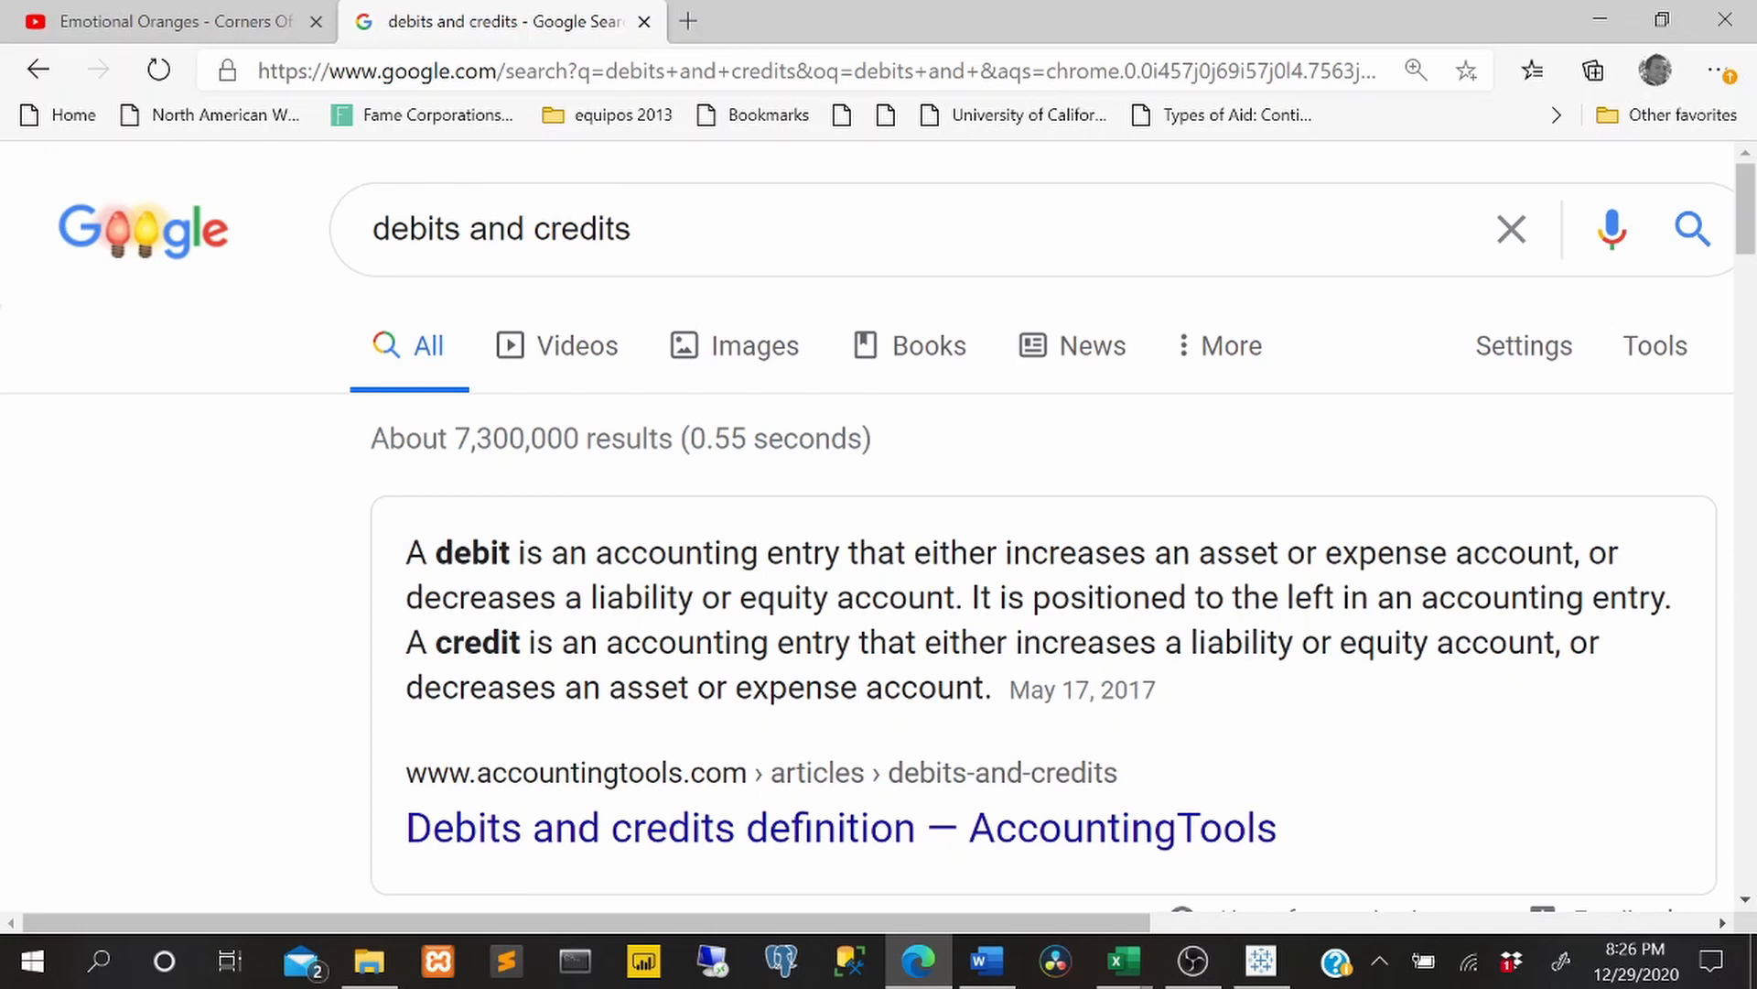
pyautogui.moveTo(470, 553)
pyautogui.mouseDown()
pyautogui.moveTo(522, 553)
pyautogui.moveTo(455, 553)
pyautogui.mouseUp()
pyautogui.moveTo(954, 597); pyautogui.dragTo(406, 597)
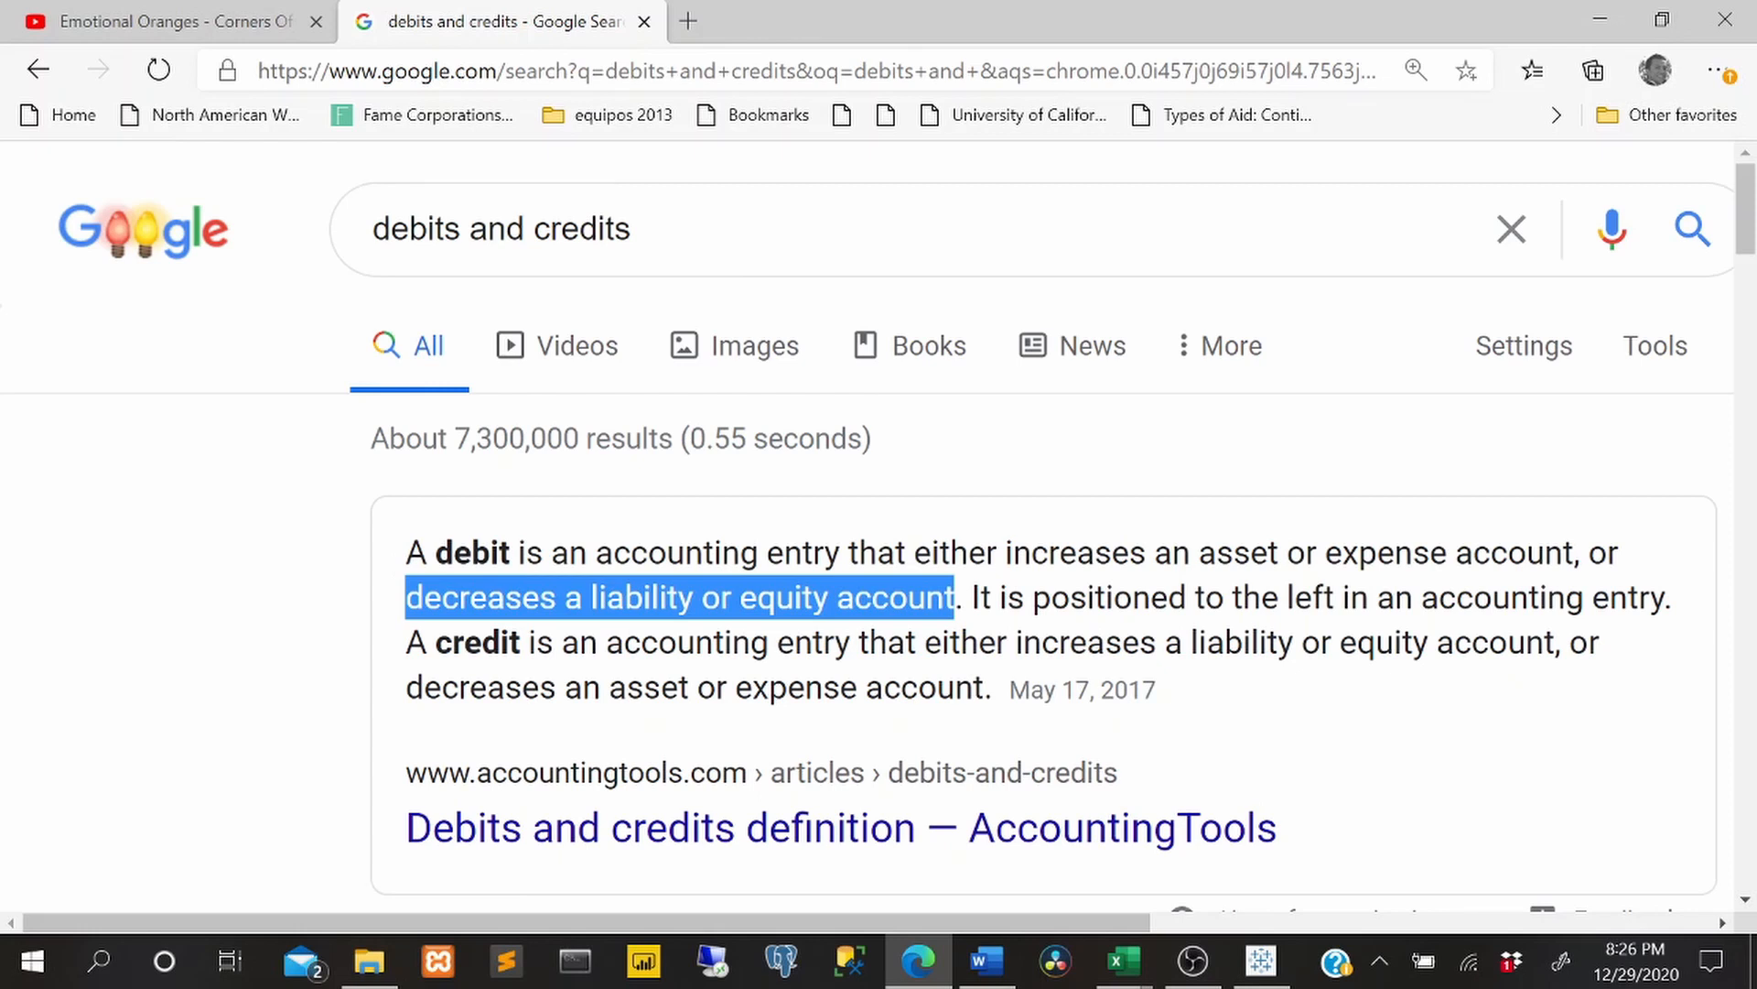
pyautogui.moveTo(451, 642); pyautogui.dragTo(510, 642)
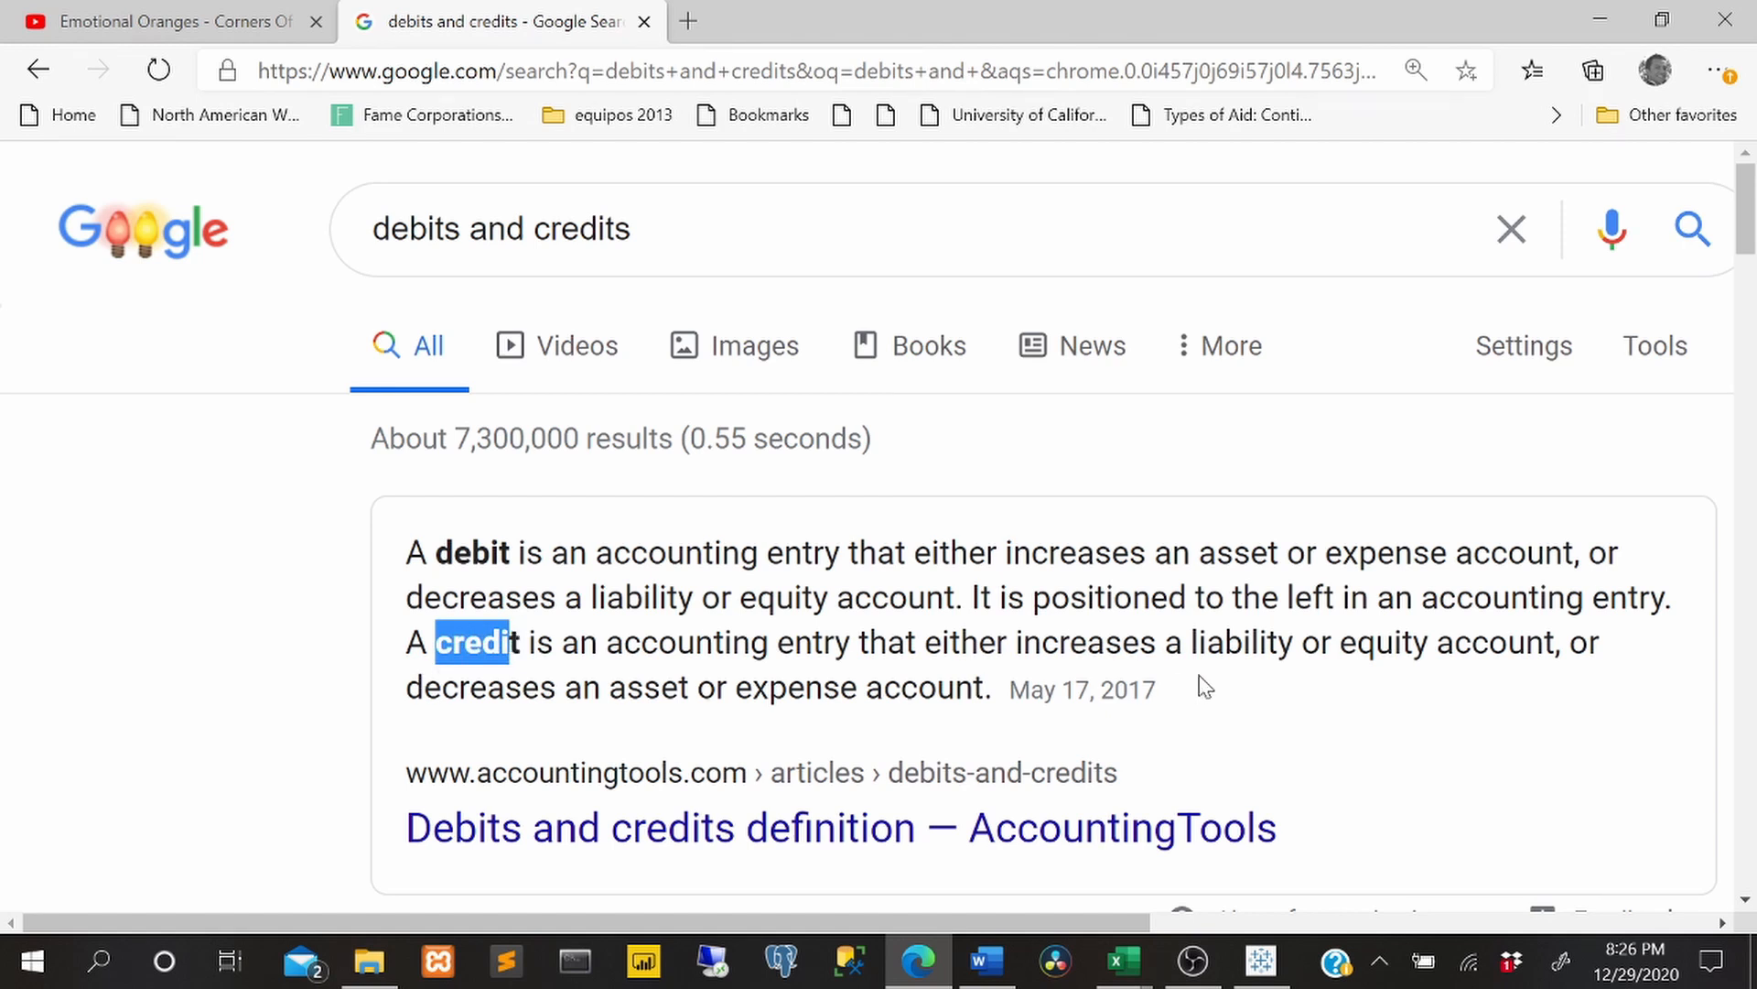
pyautogui.moveTo(1555, 642); pyautogui.dragTo(1021, 643)
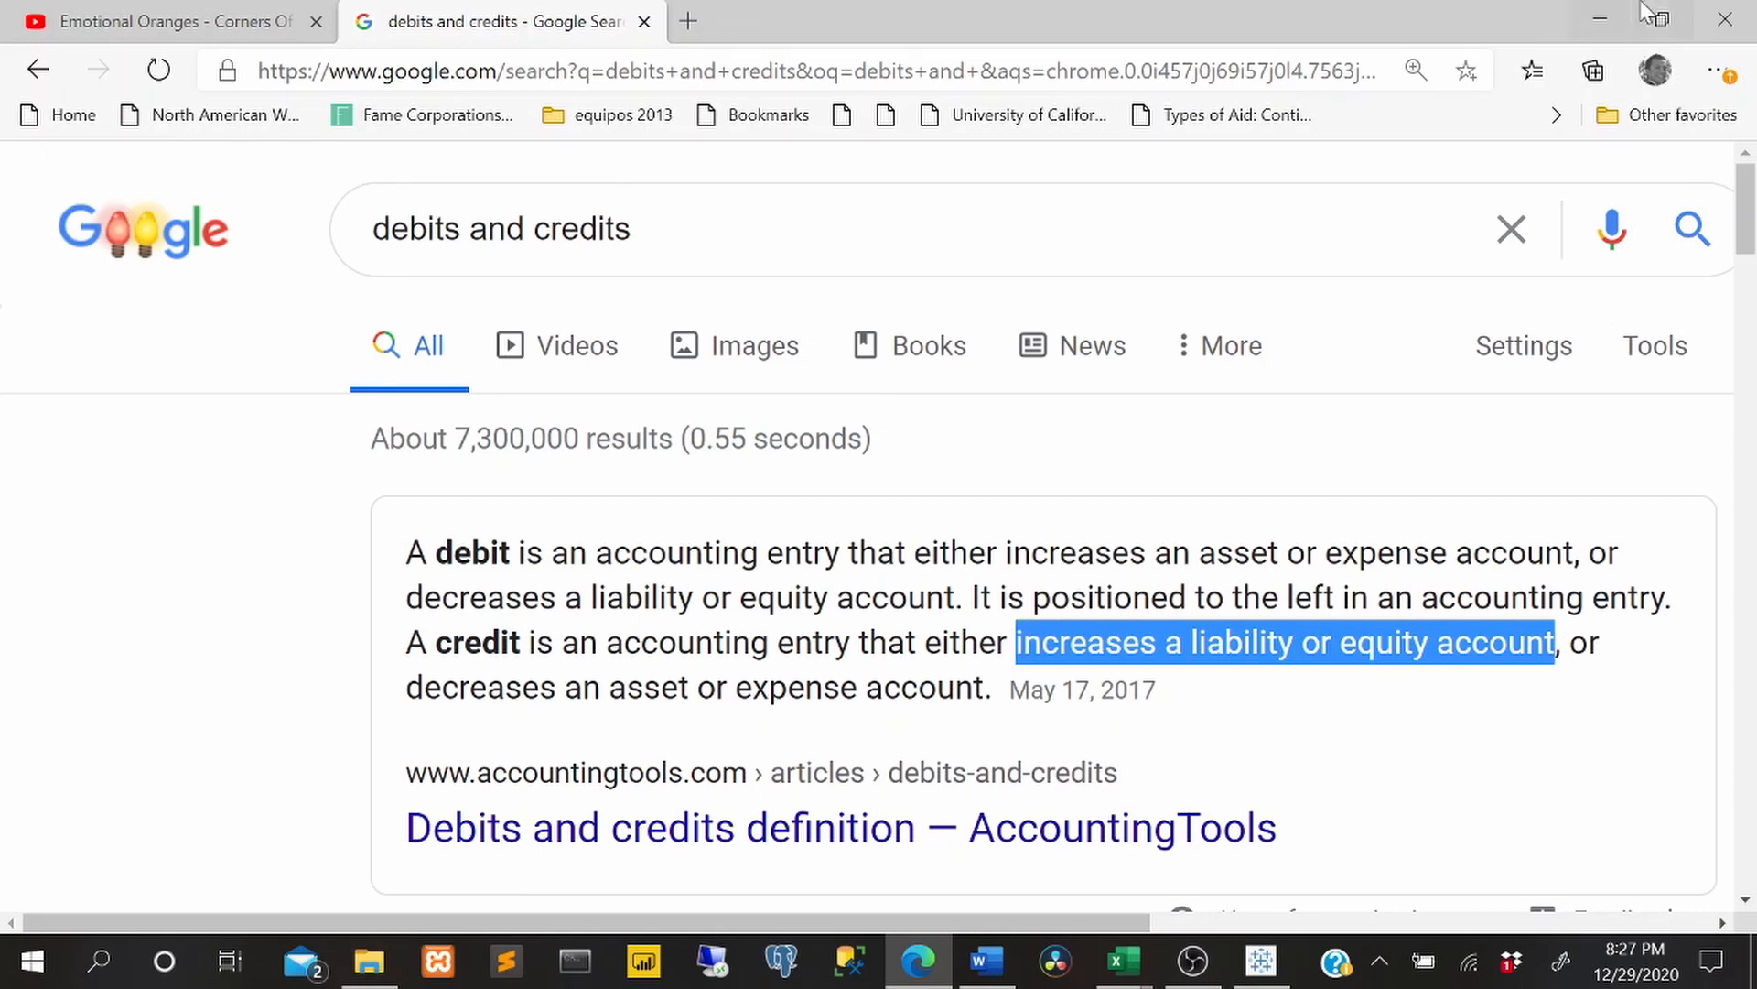
pyautogui.click(1597, 16)
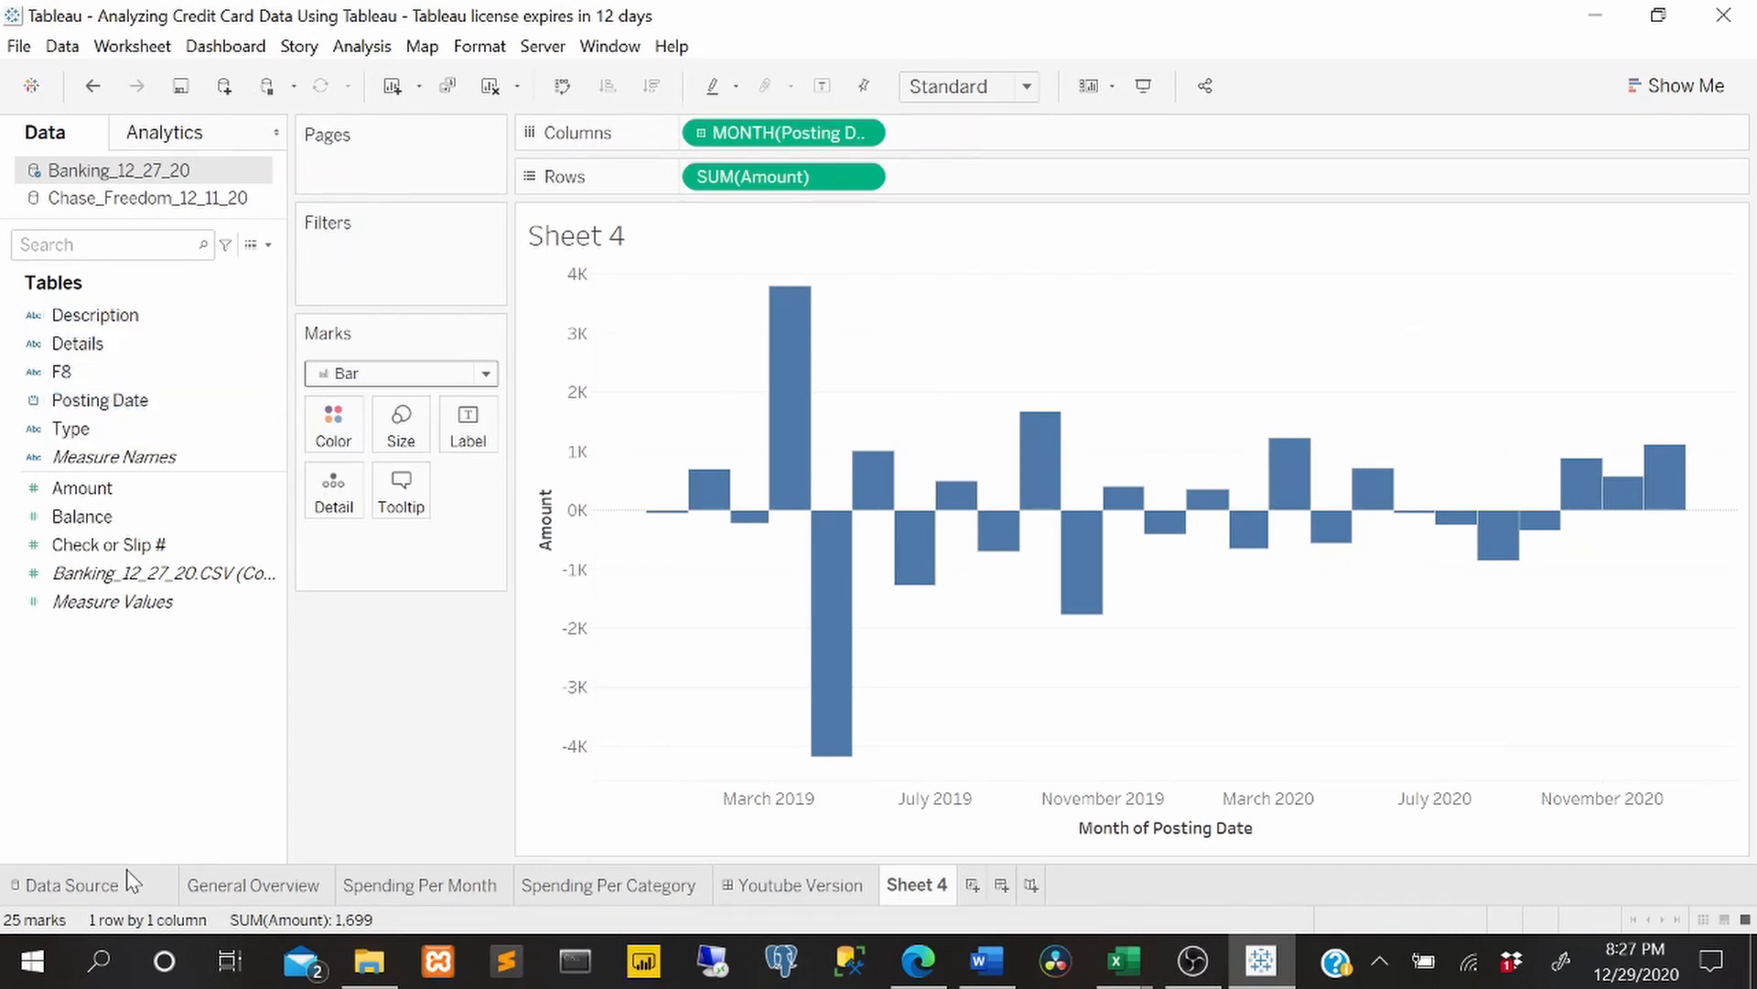
# - Return to the Banking_12_27_20 data source in Tableau and sort its preview rows by Details in descending order
pyautogui.click(108, 891)
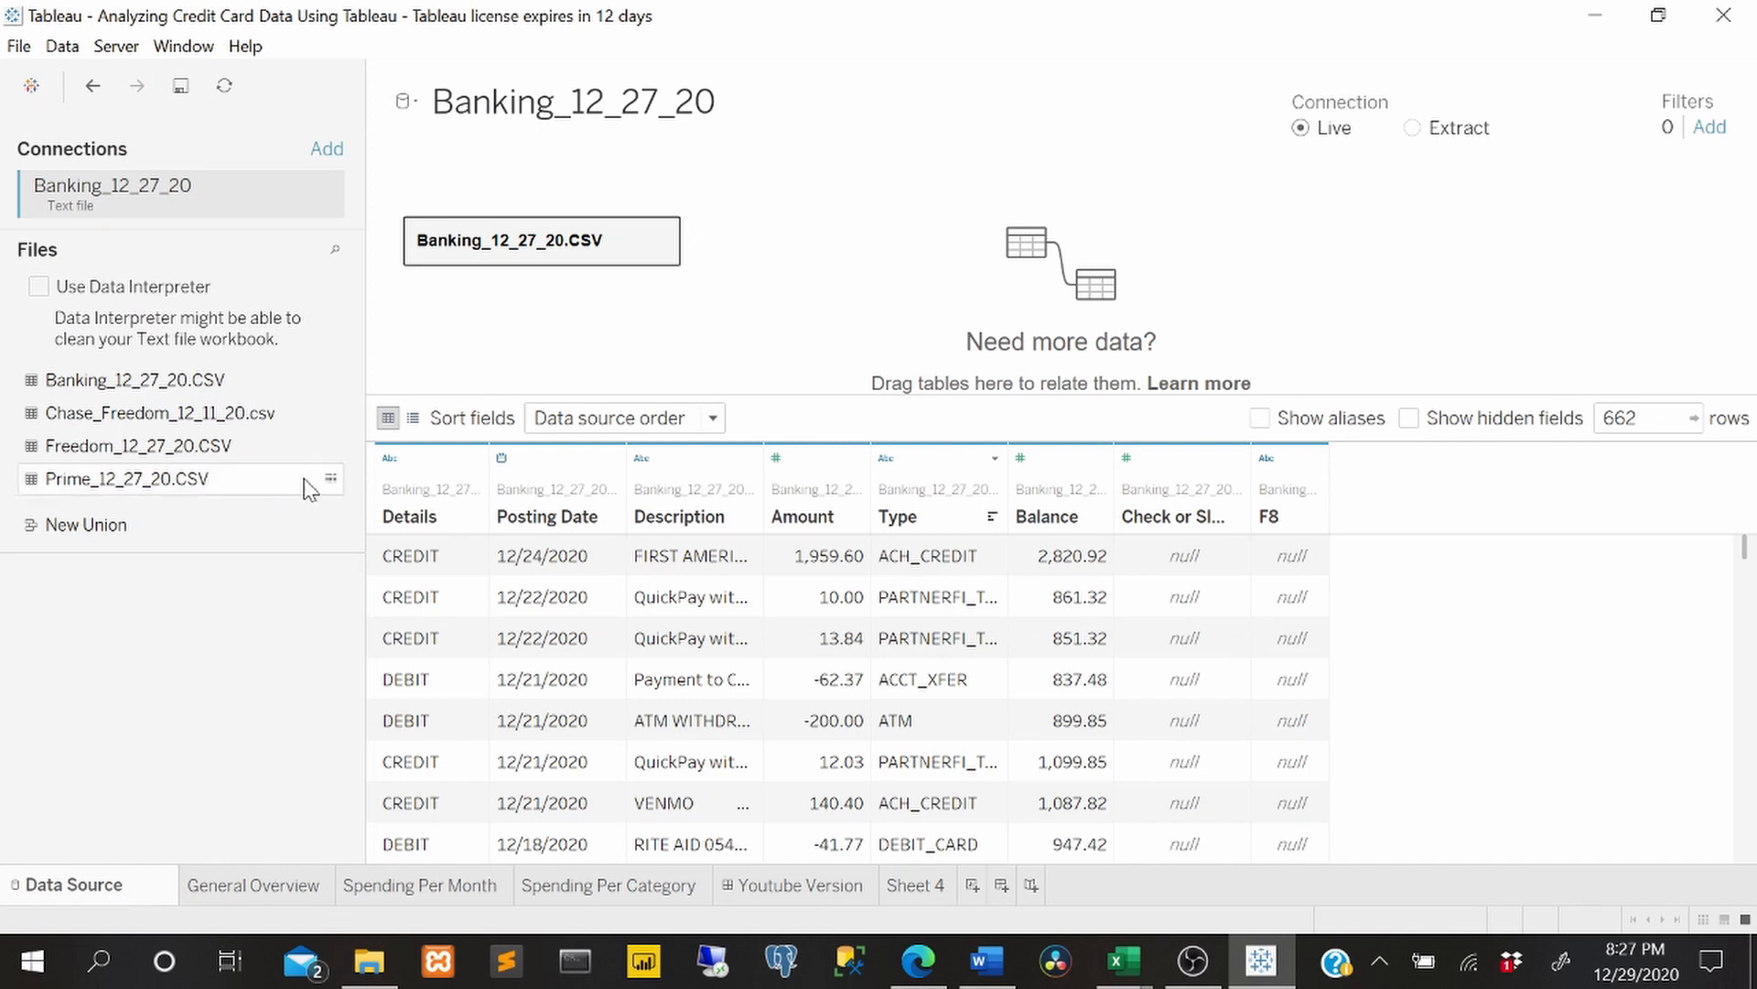
pyautogui.click(474, 517)
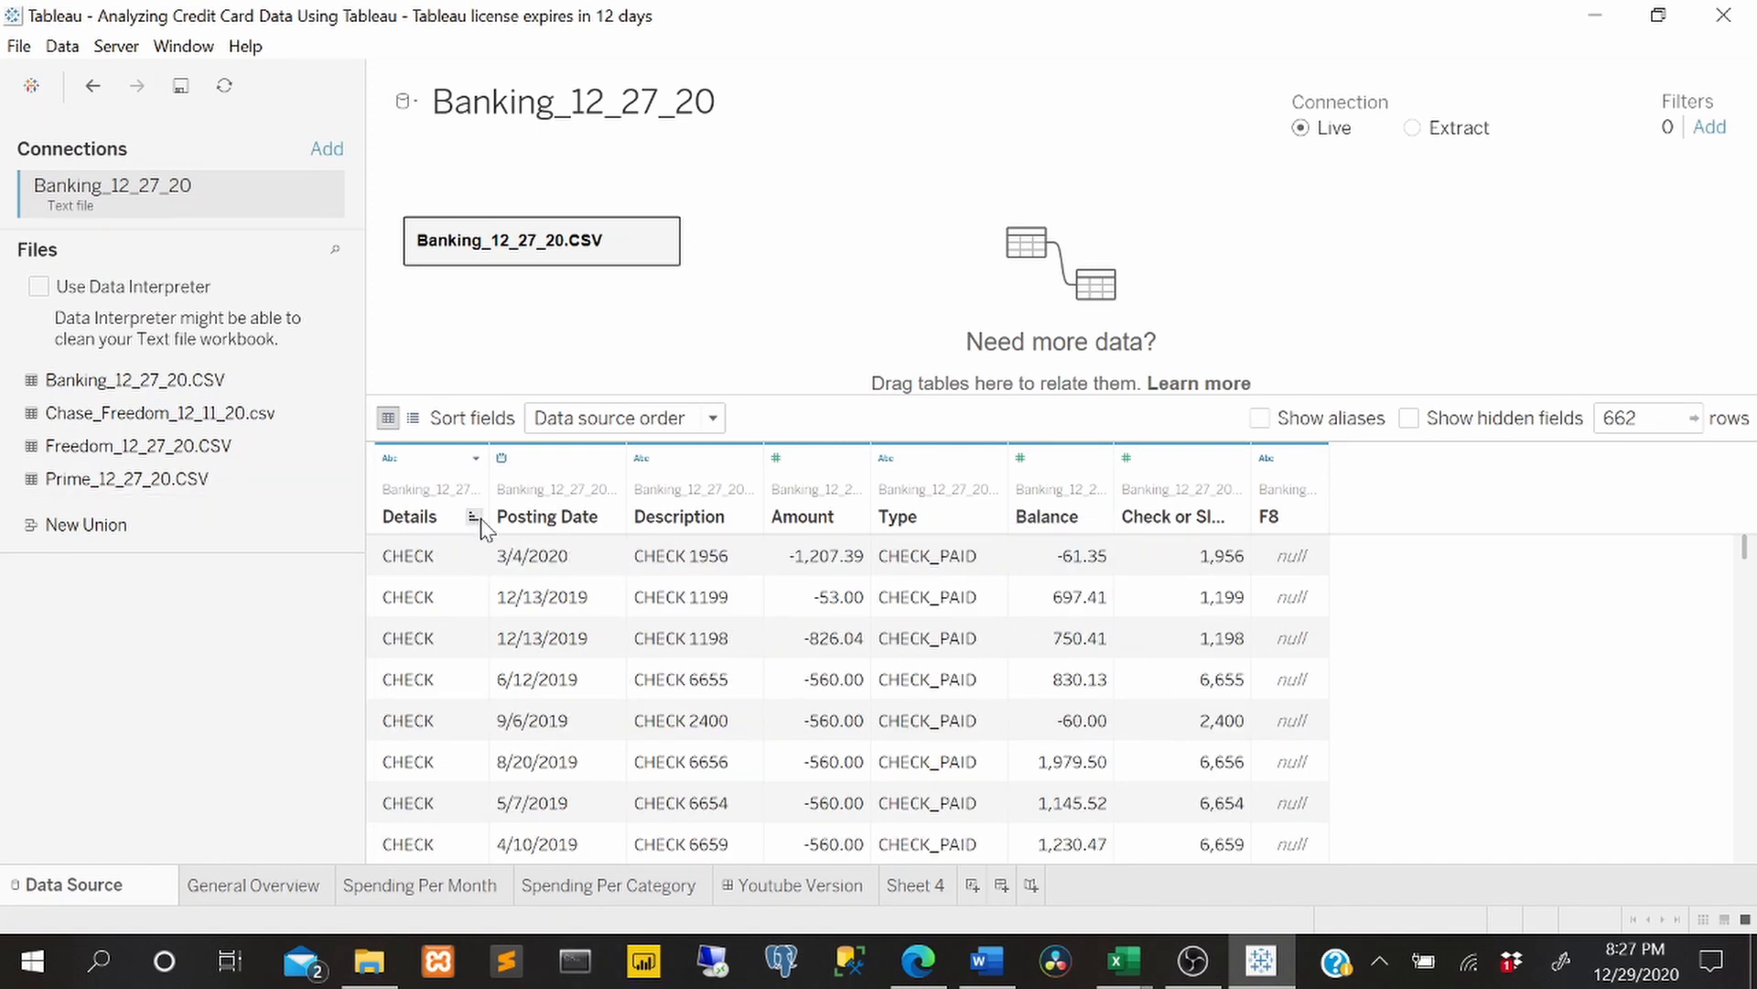
pyautogui.click(473, 517)
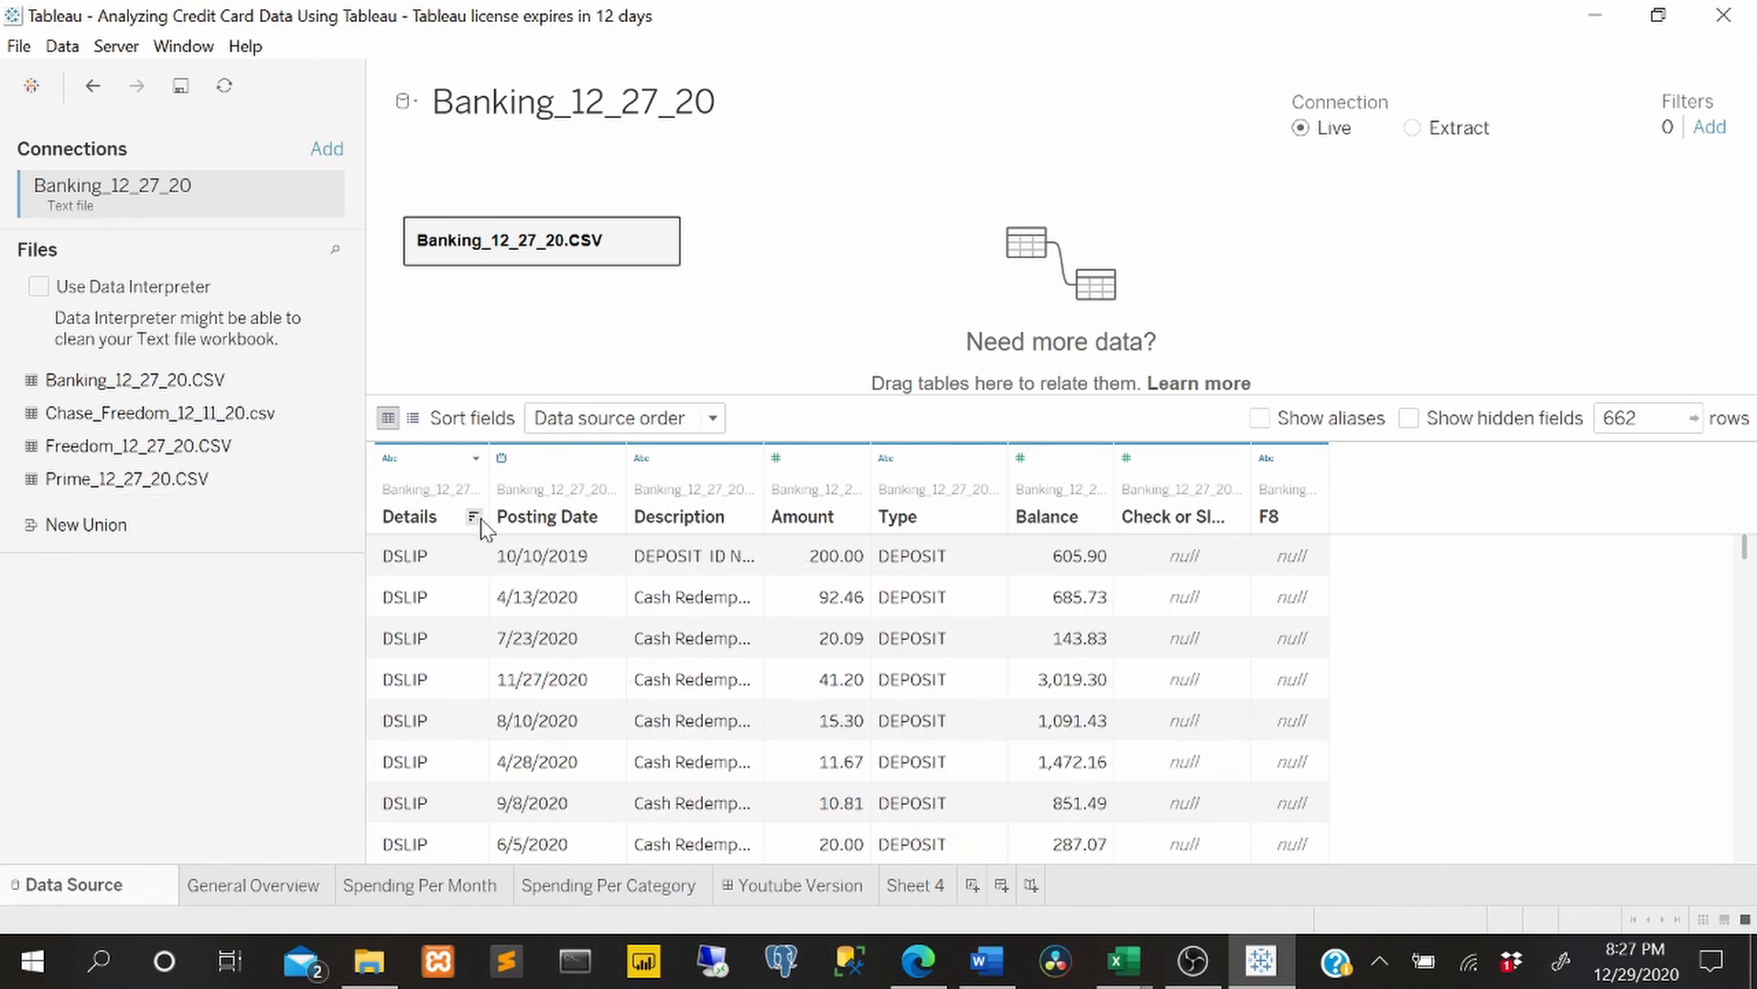
# - Clear the Details sort and examine the banking preview rows by Type in ascending and descending order, restoring the original order
pyautogui.click(473, 517)
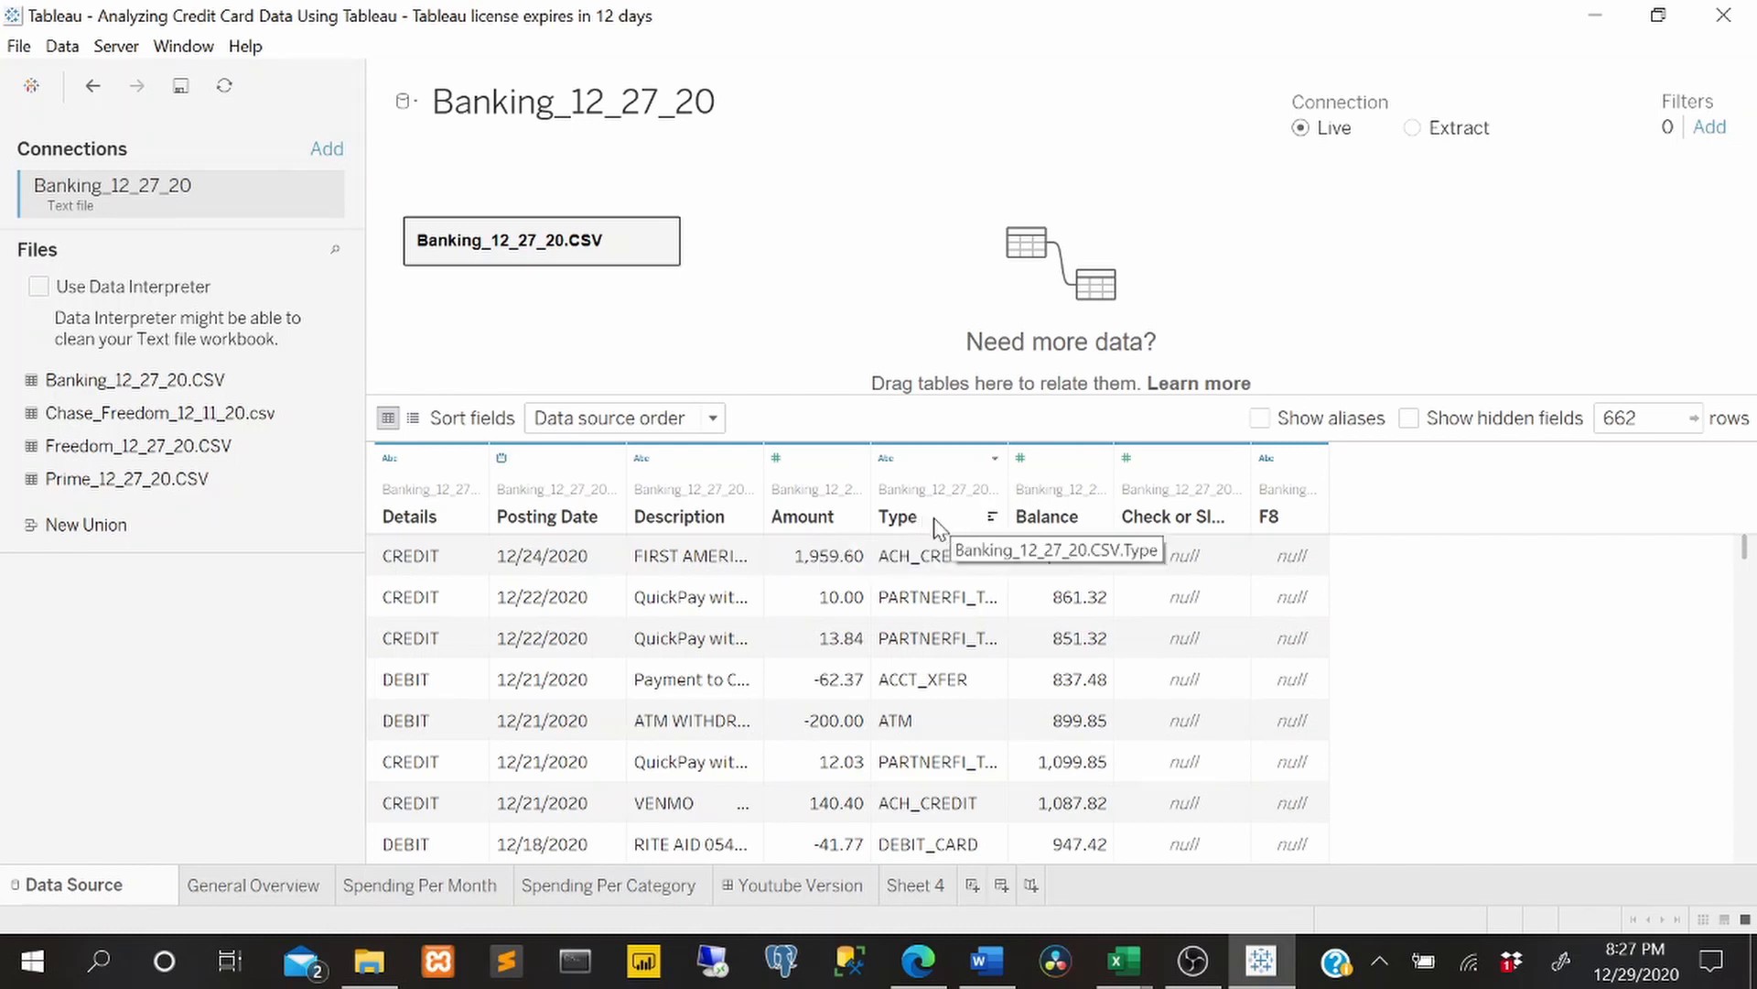
pyautogui.click(993, 518)
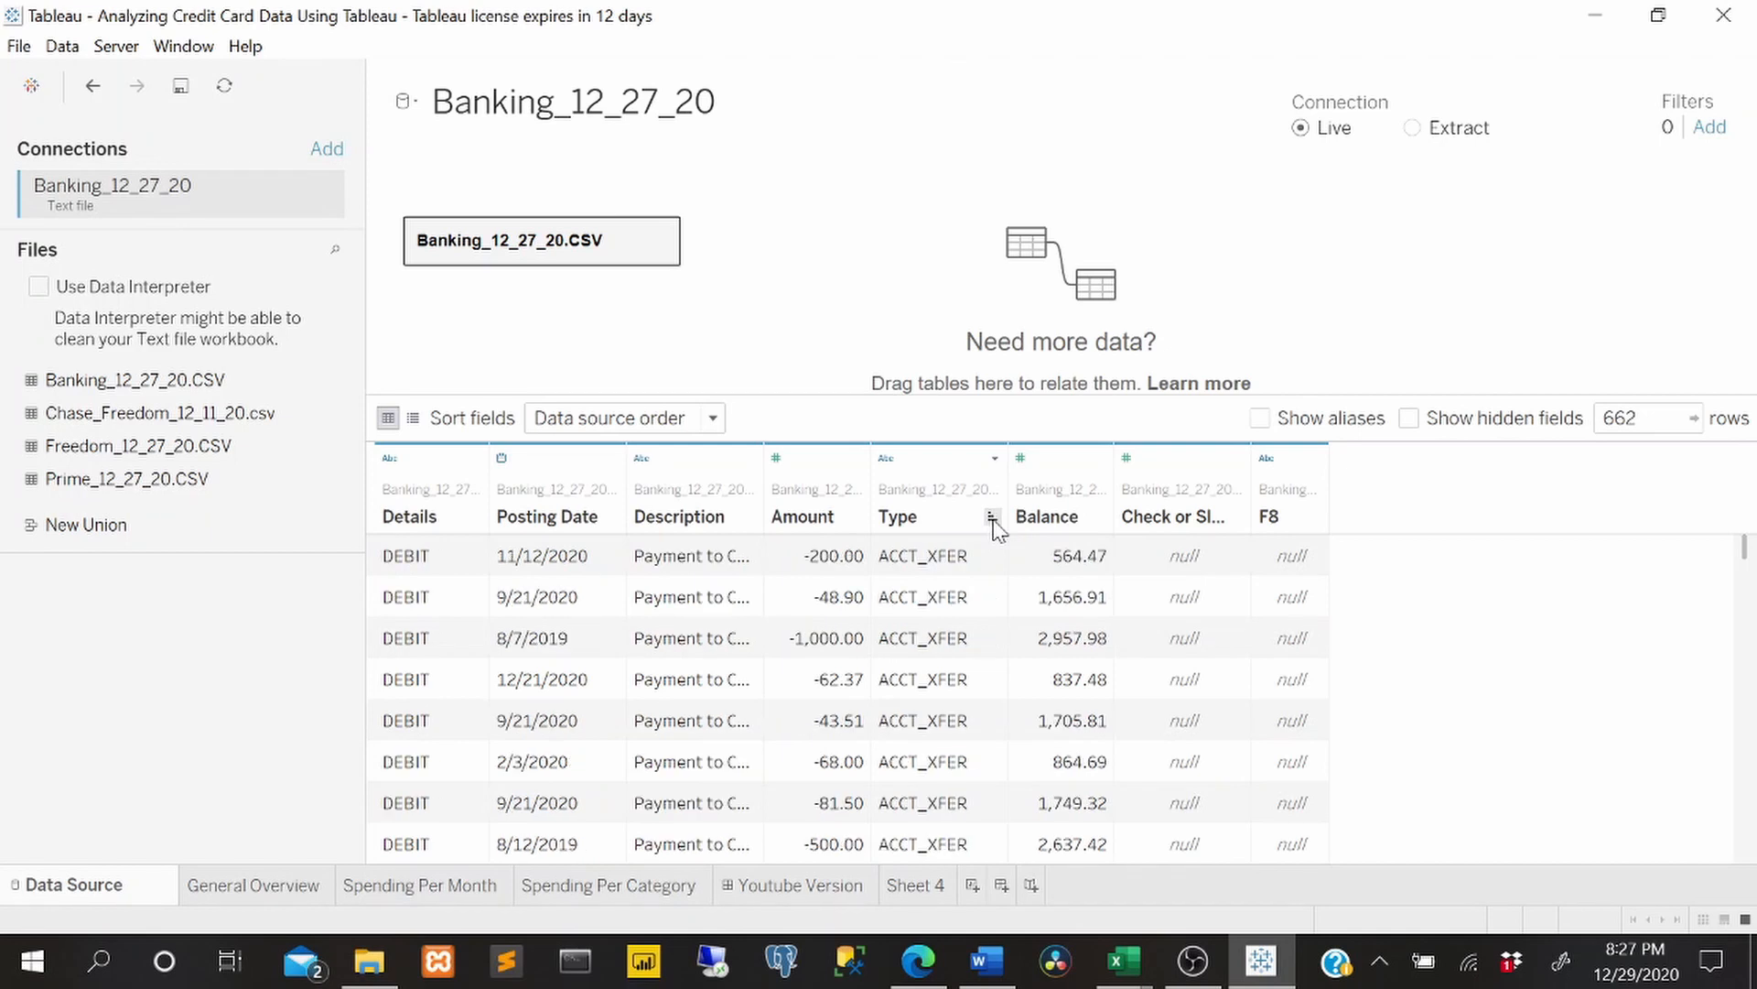
pyautogui.click(994, 518)
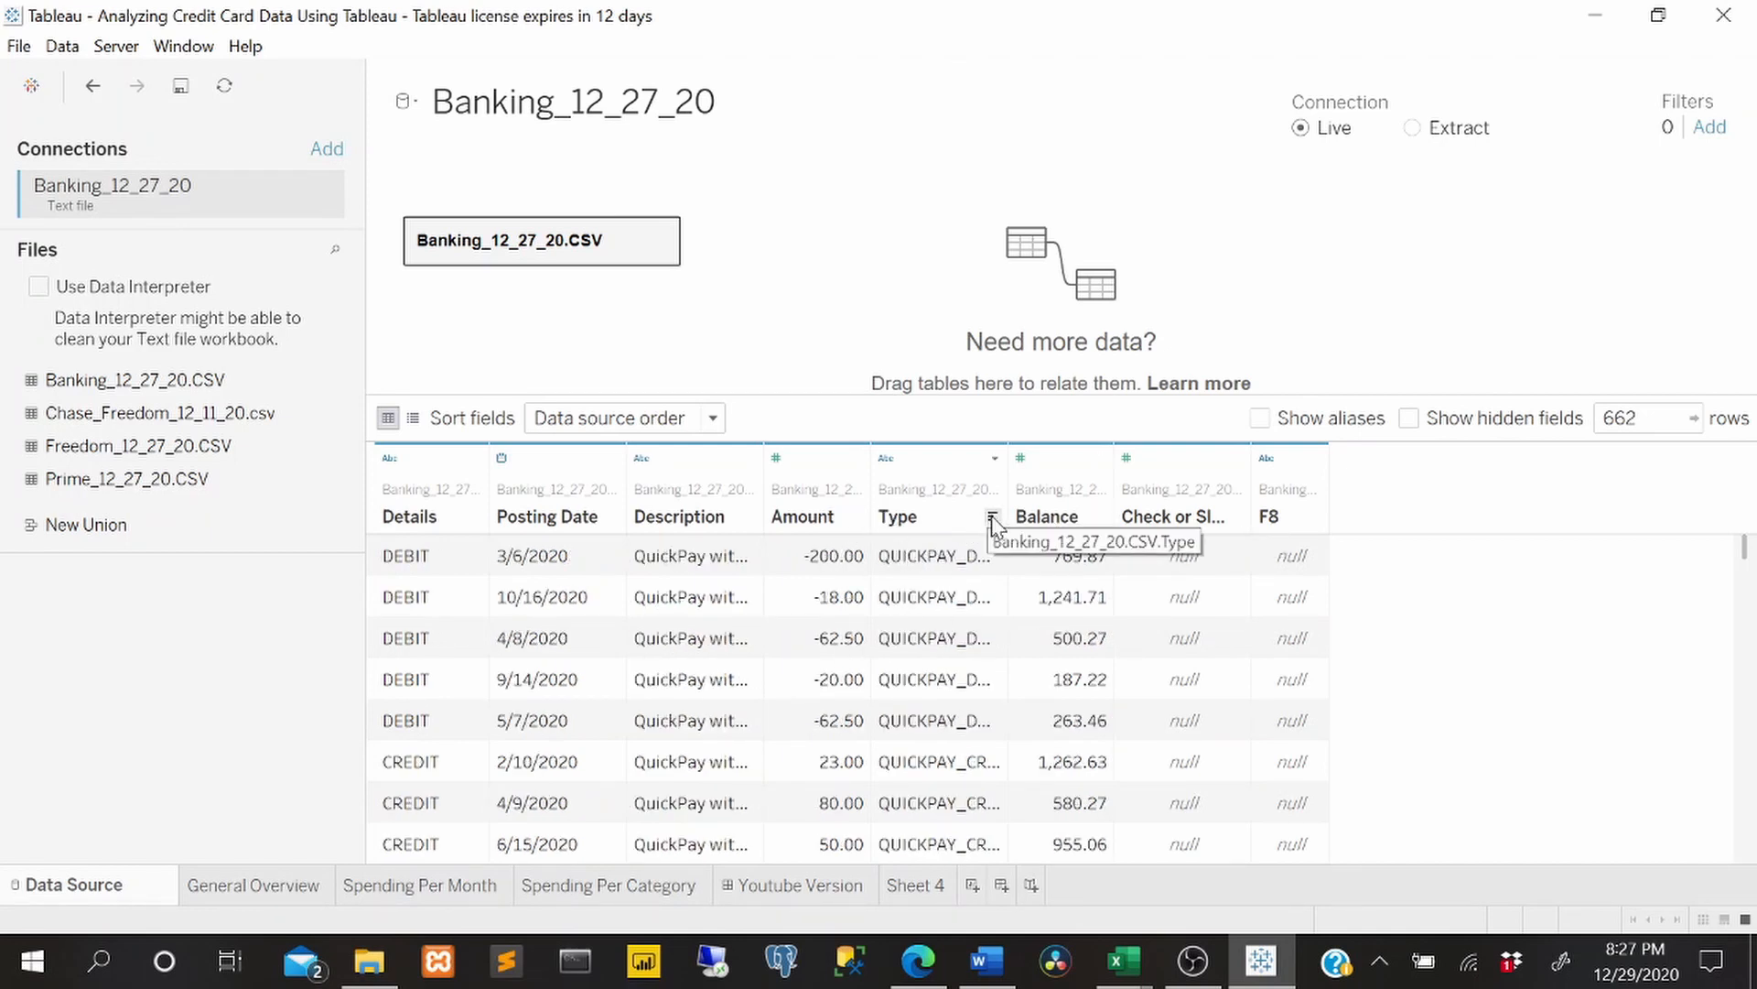
pyautogui.click(989, 519)
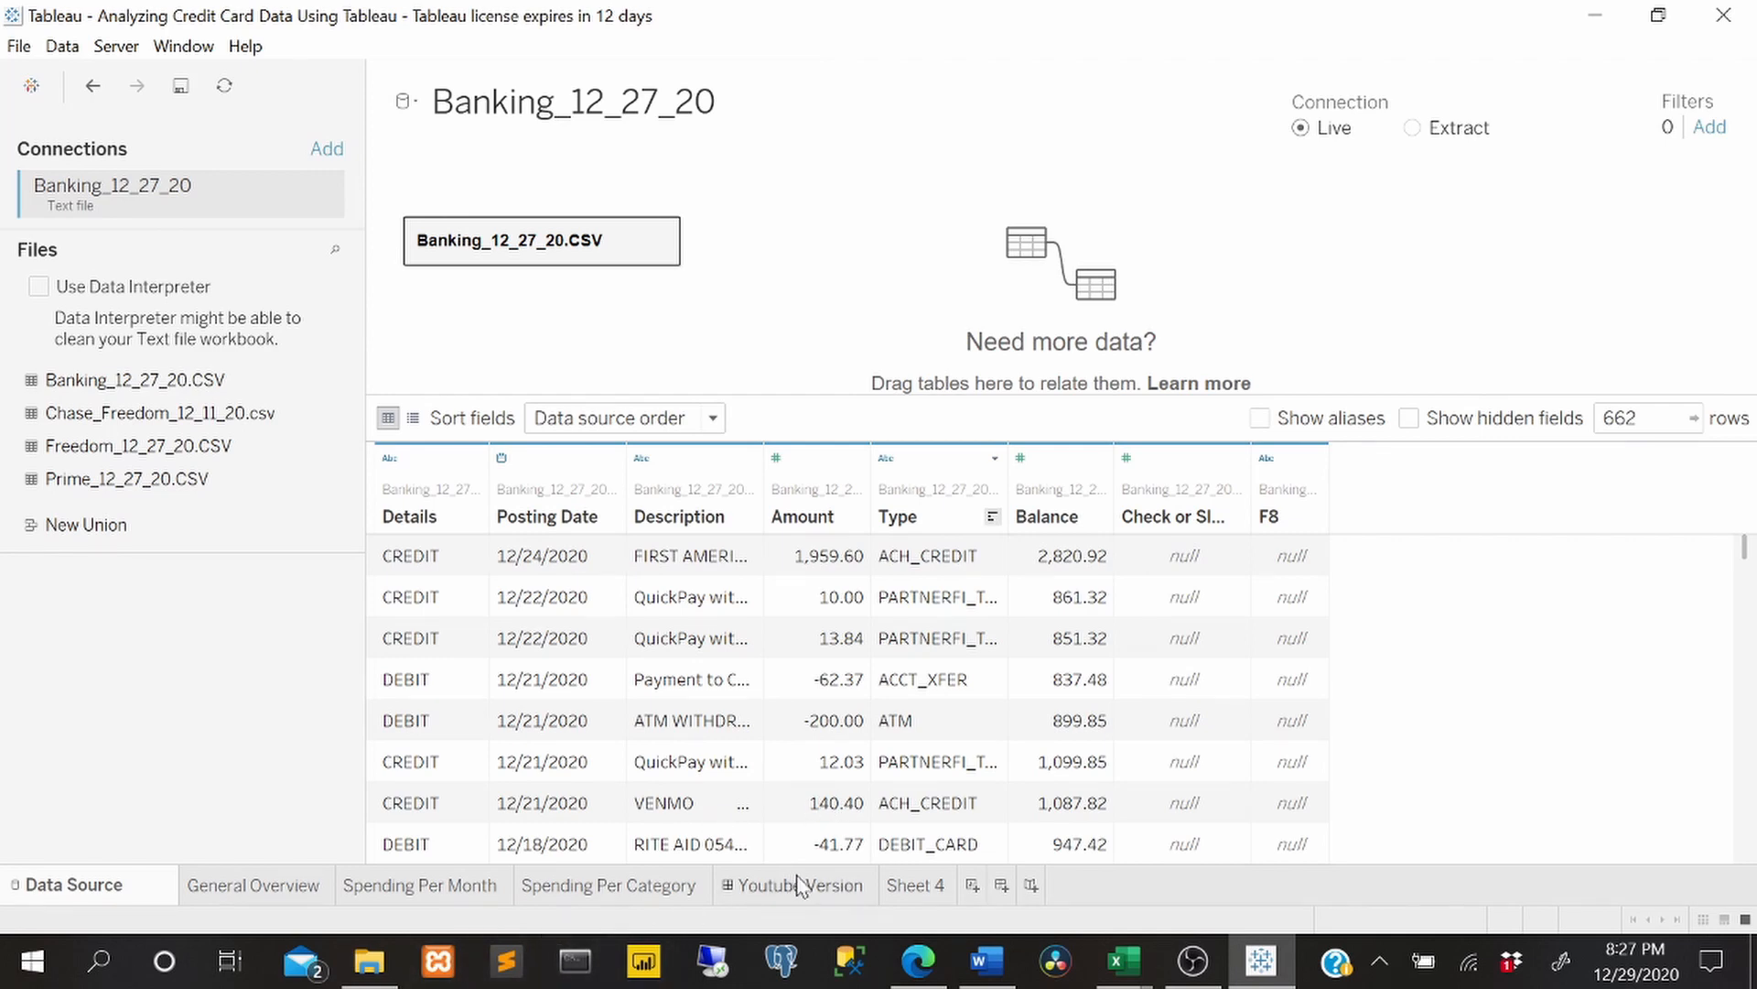
# - Compare the fields on Sheet 4 with the banking rows in the data source preview, returning to Sheet 4
pyautogui.click(769, 885)
pyautogui.click(906, 885)
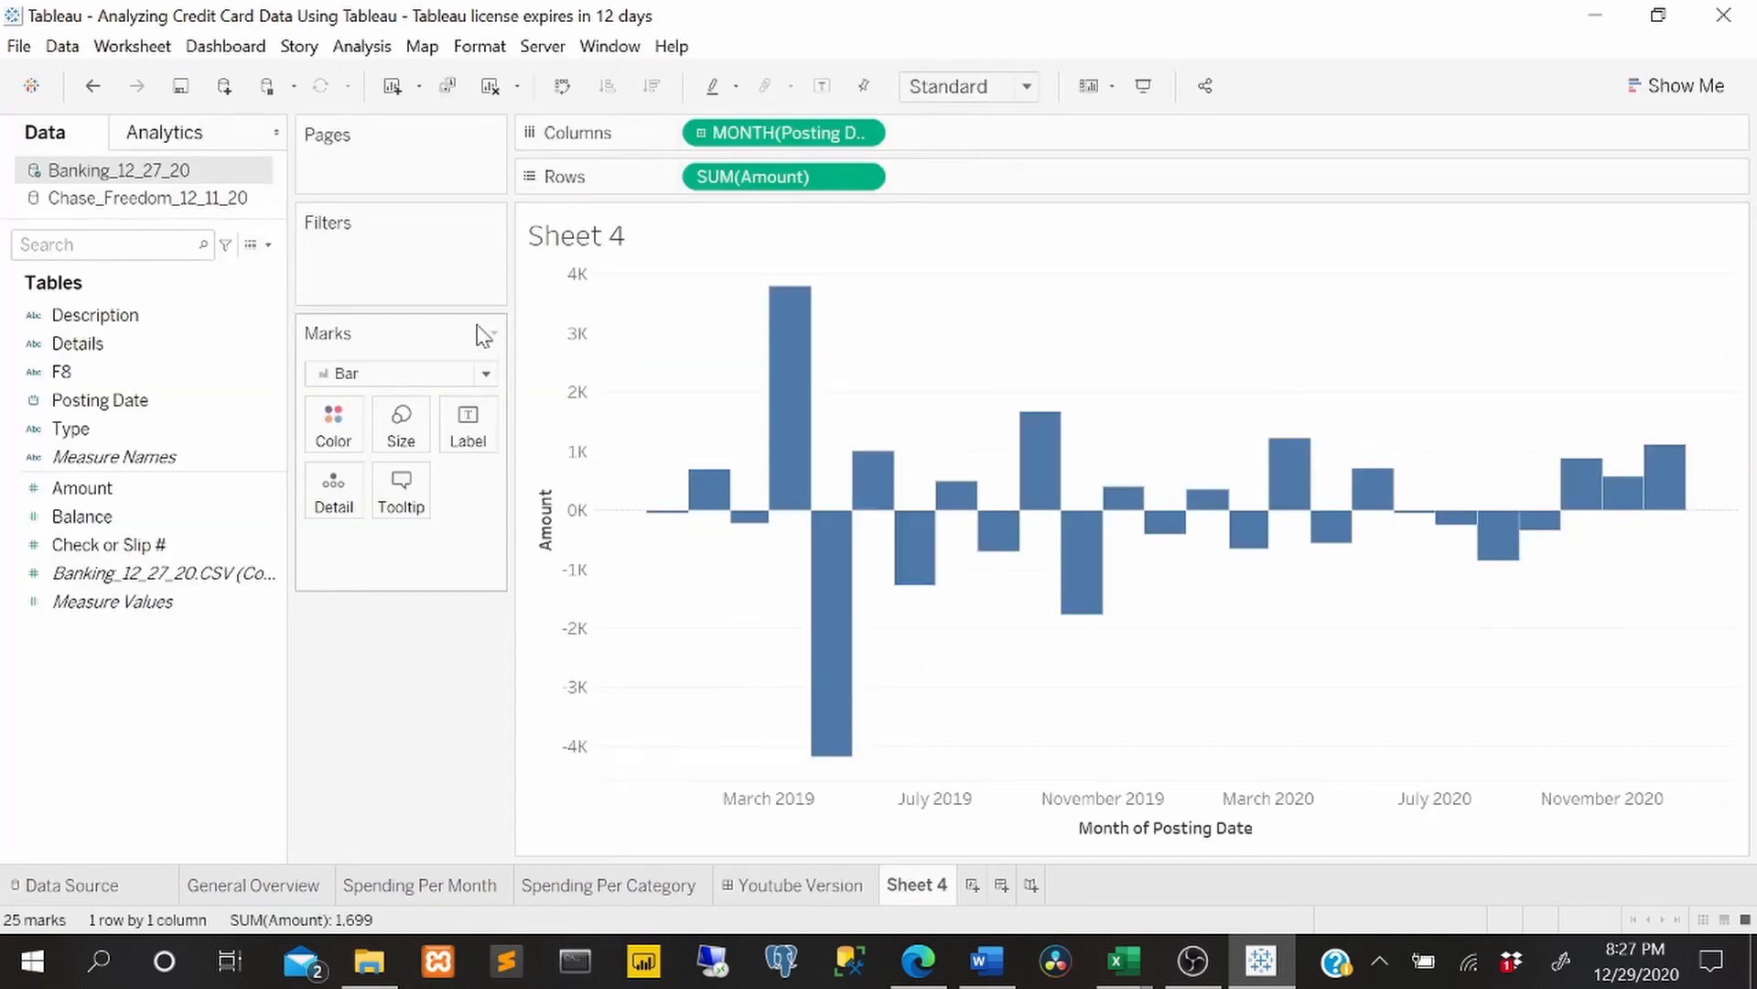
pyautogui.click(162, 346)
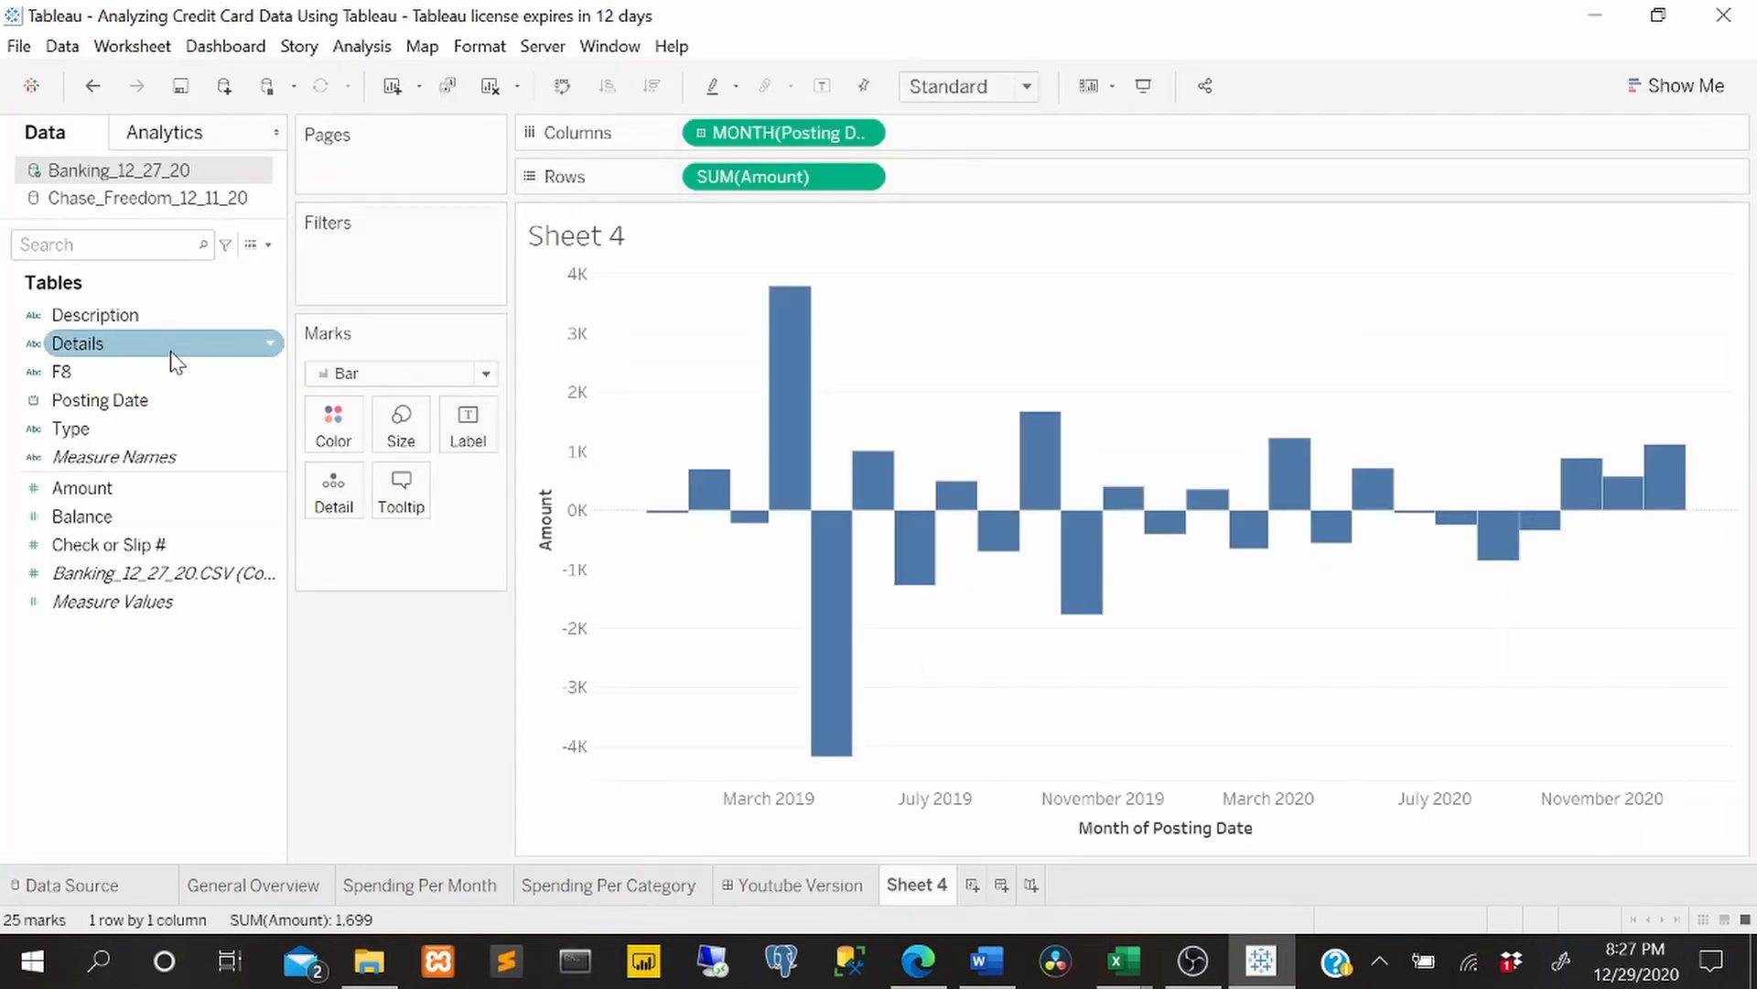
pyautogui.click(80, 884)
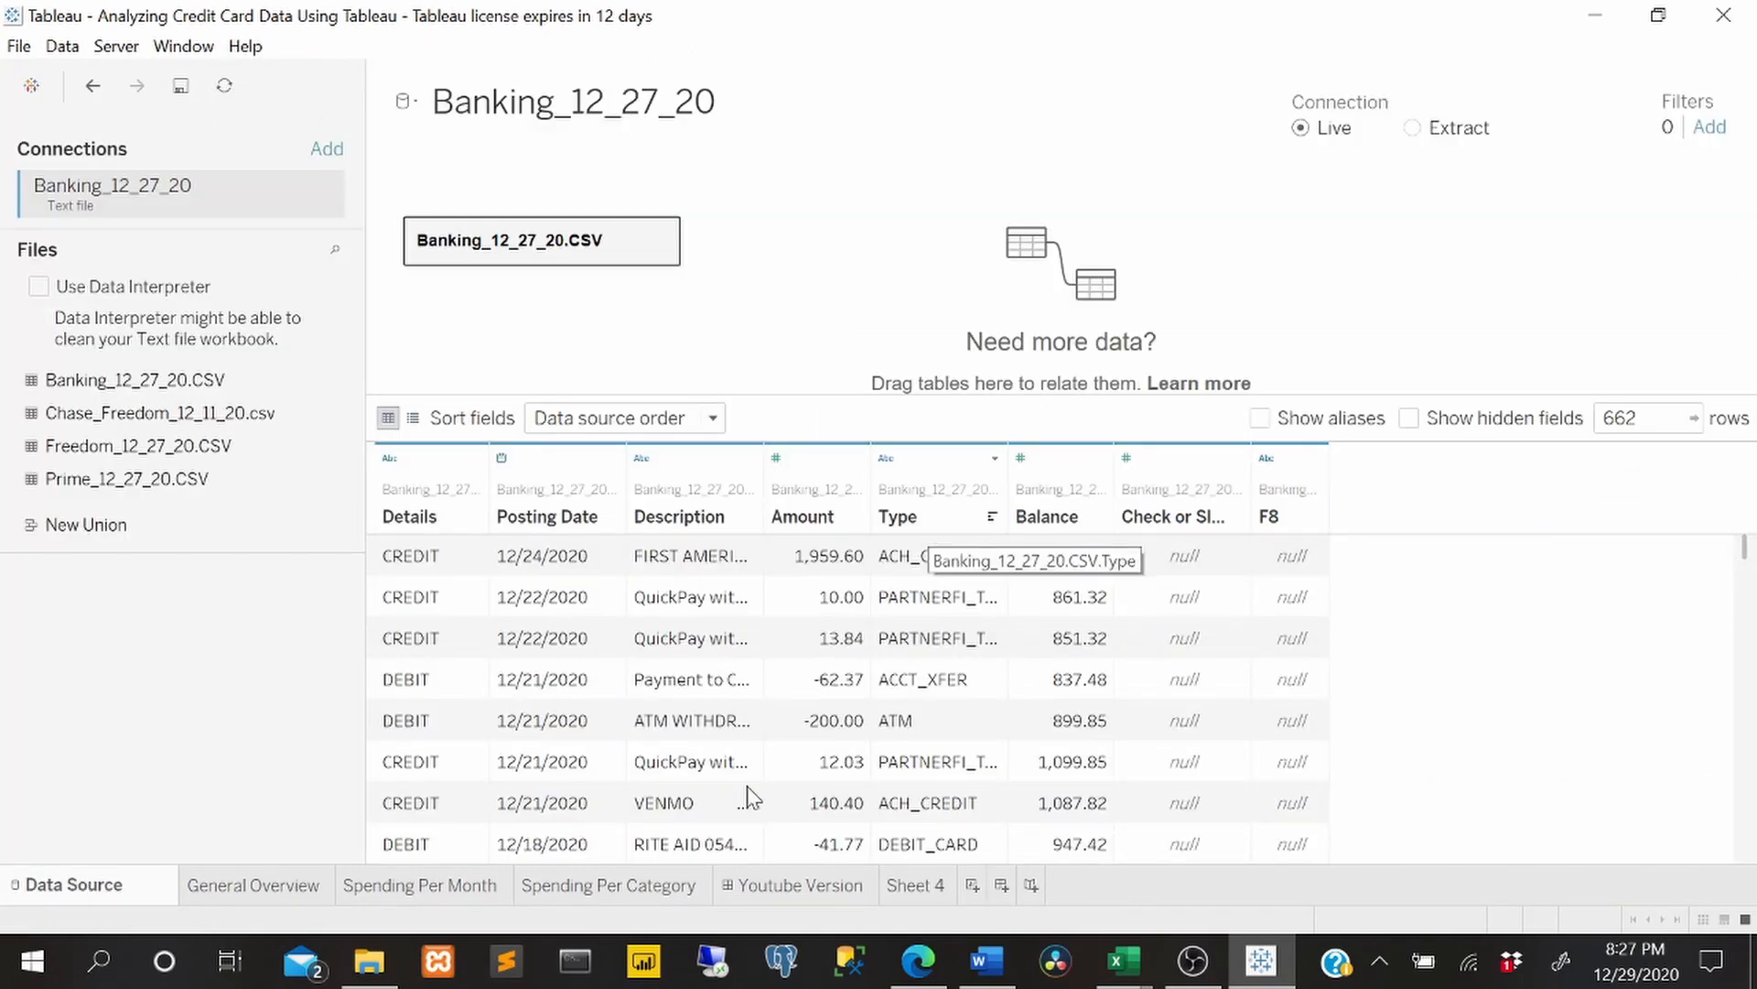
pyautogui.click(912, 884)
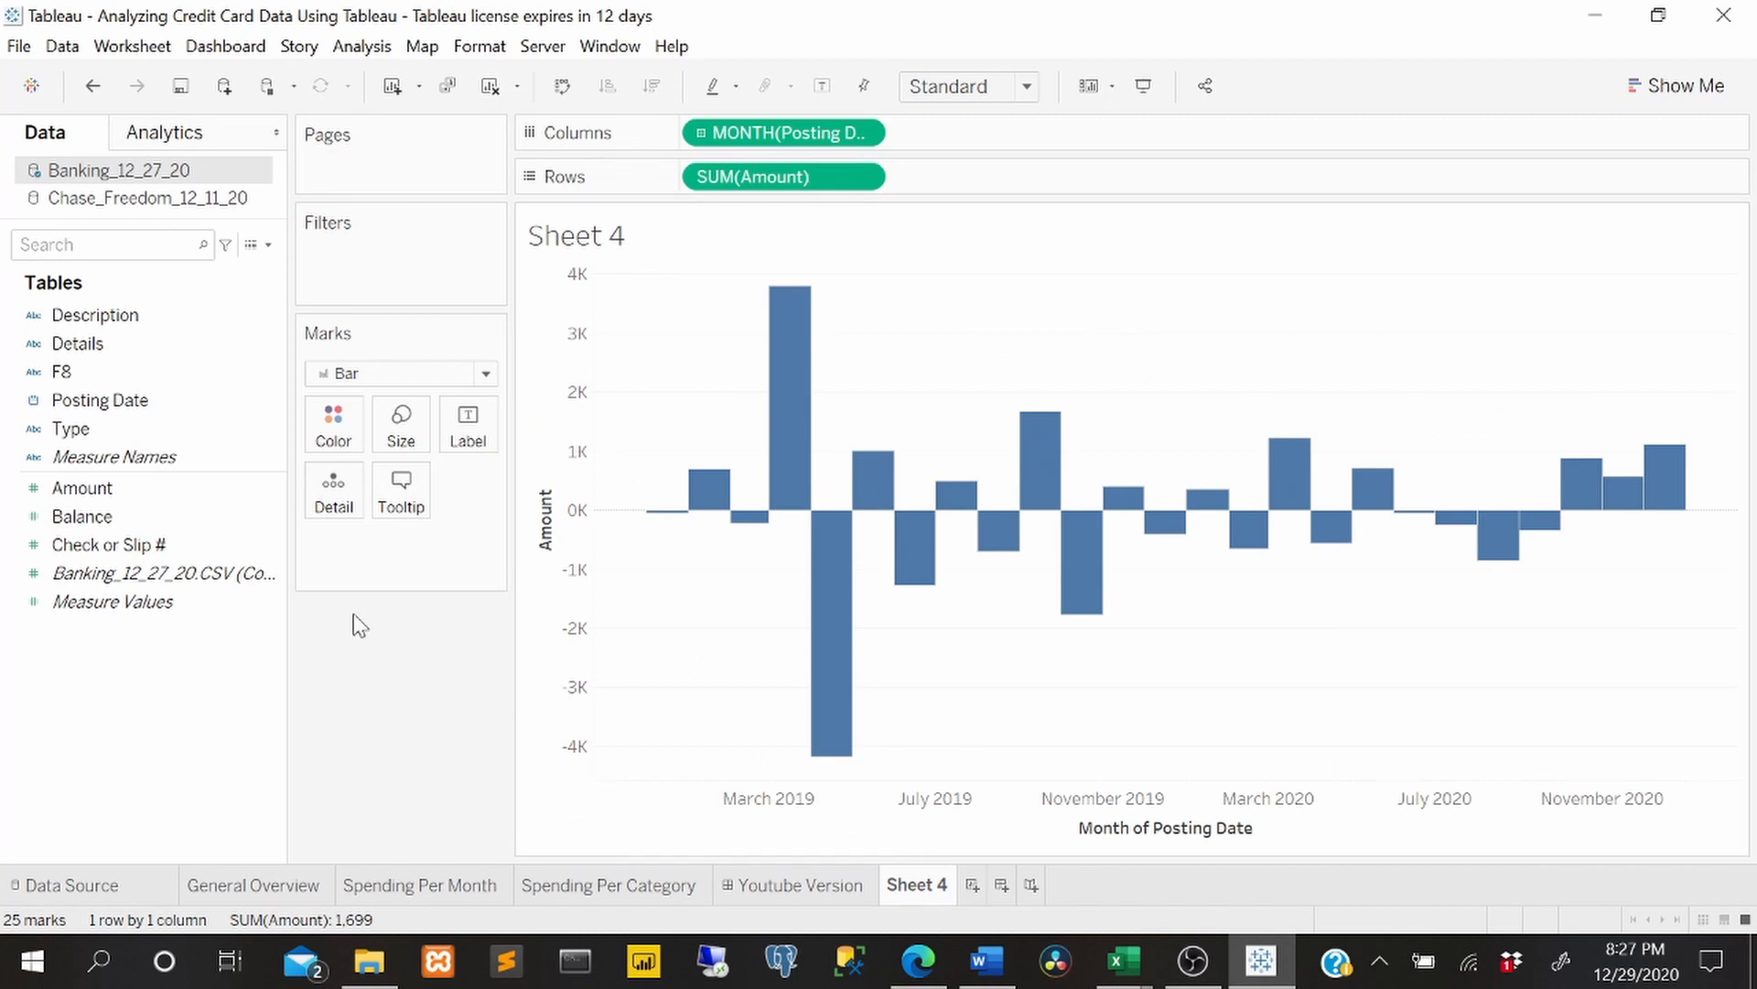
# - Start a new group from the banking Type field and review the transaction types available for grouping
pyautogui.click(153, 436)
pyautogui.rightClick(144, 429)
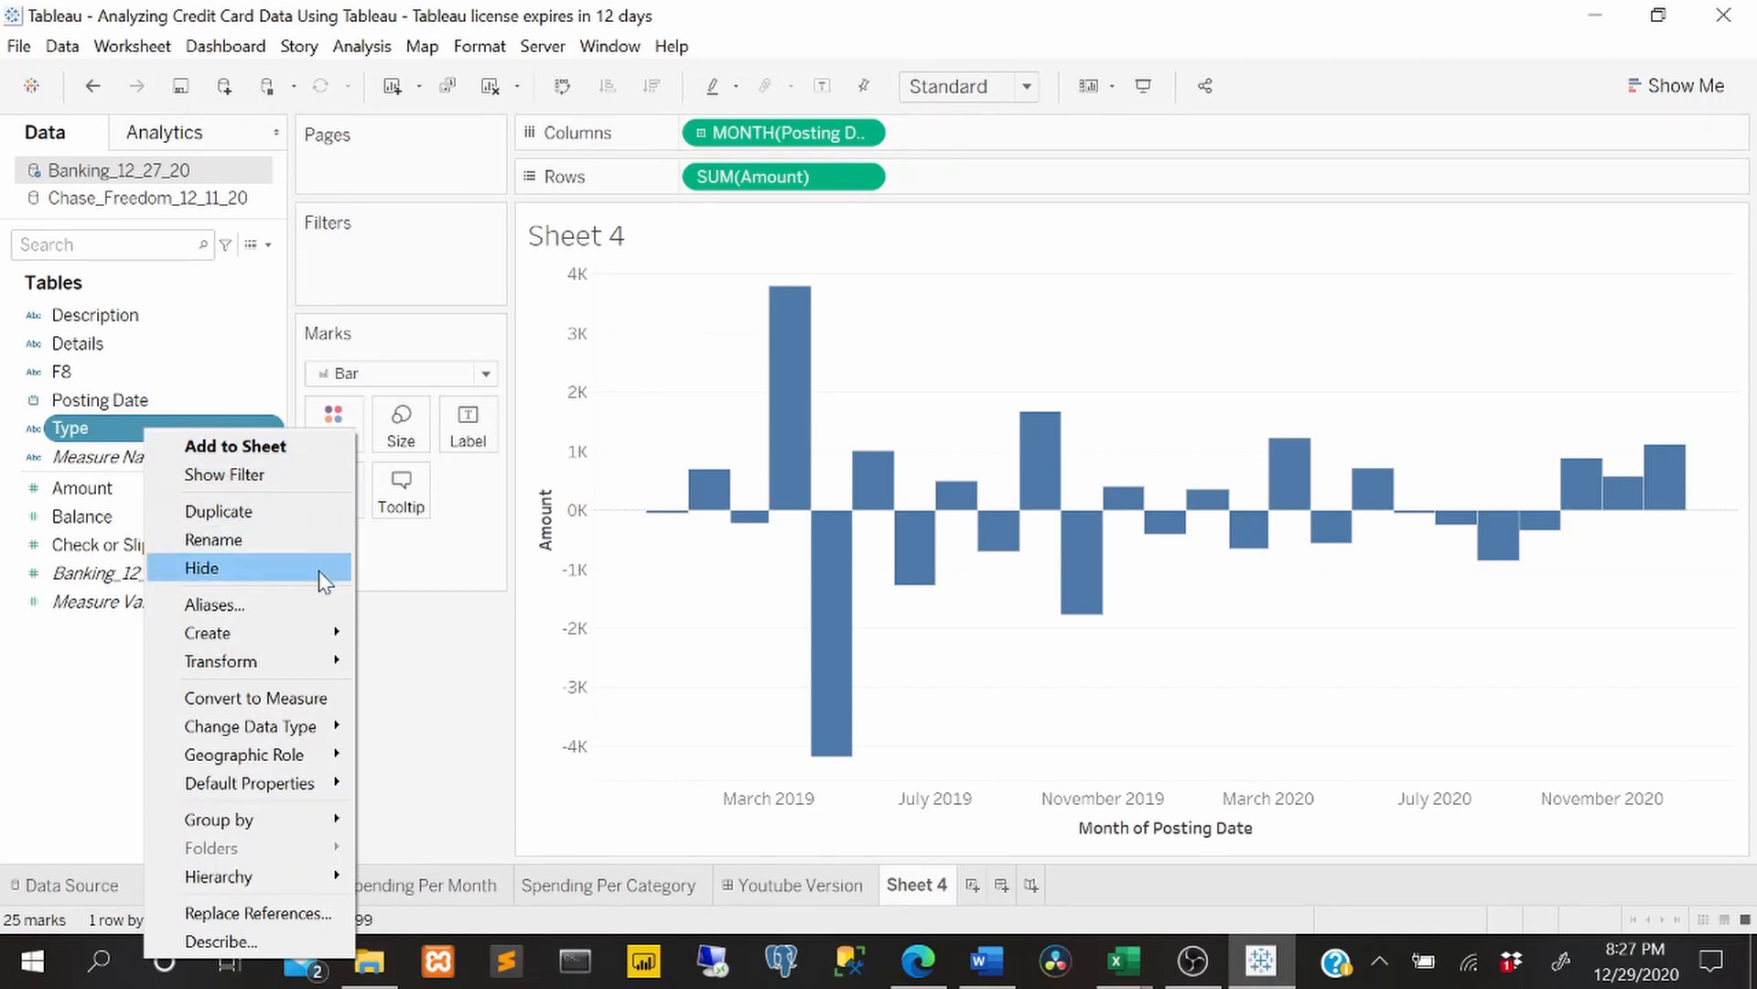
pyautogui.moveTo(333, 647)
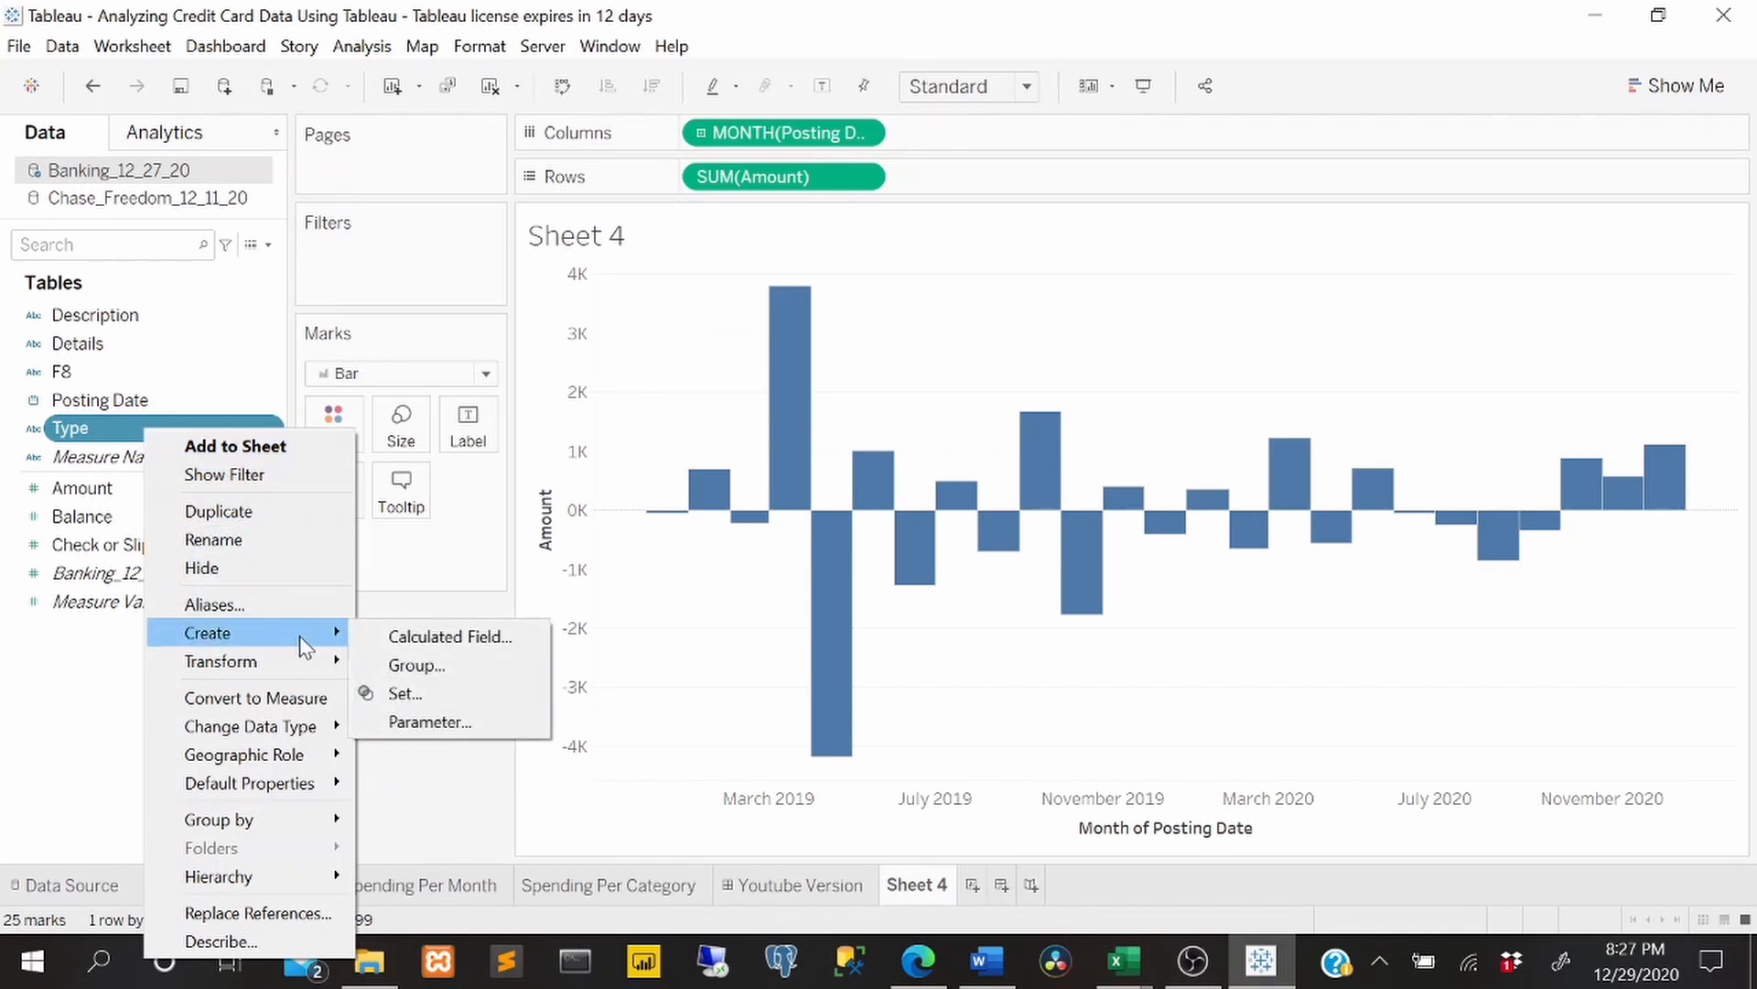
pyautogui.click(417, 666)
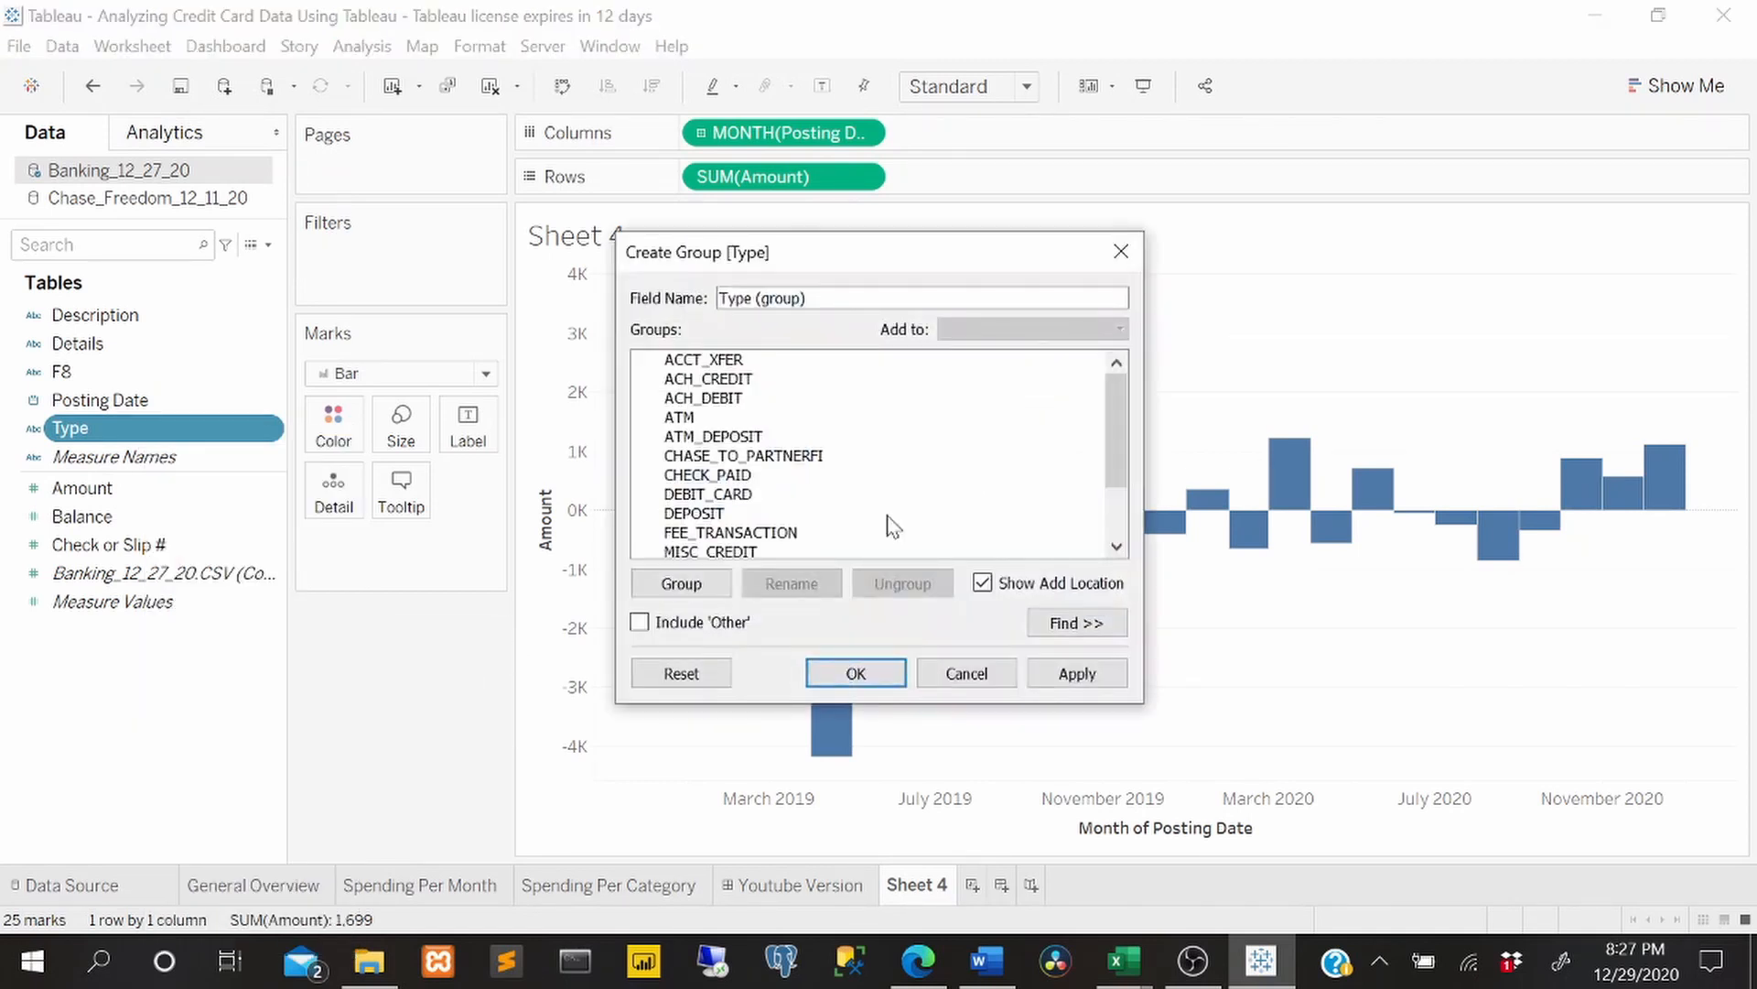
pyautogui.scroll(-2, 870, 476)
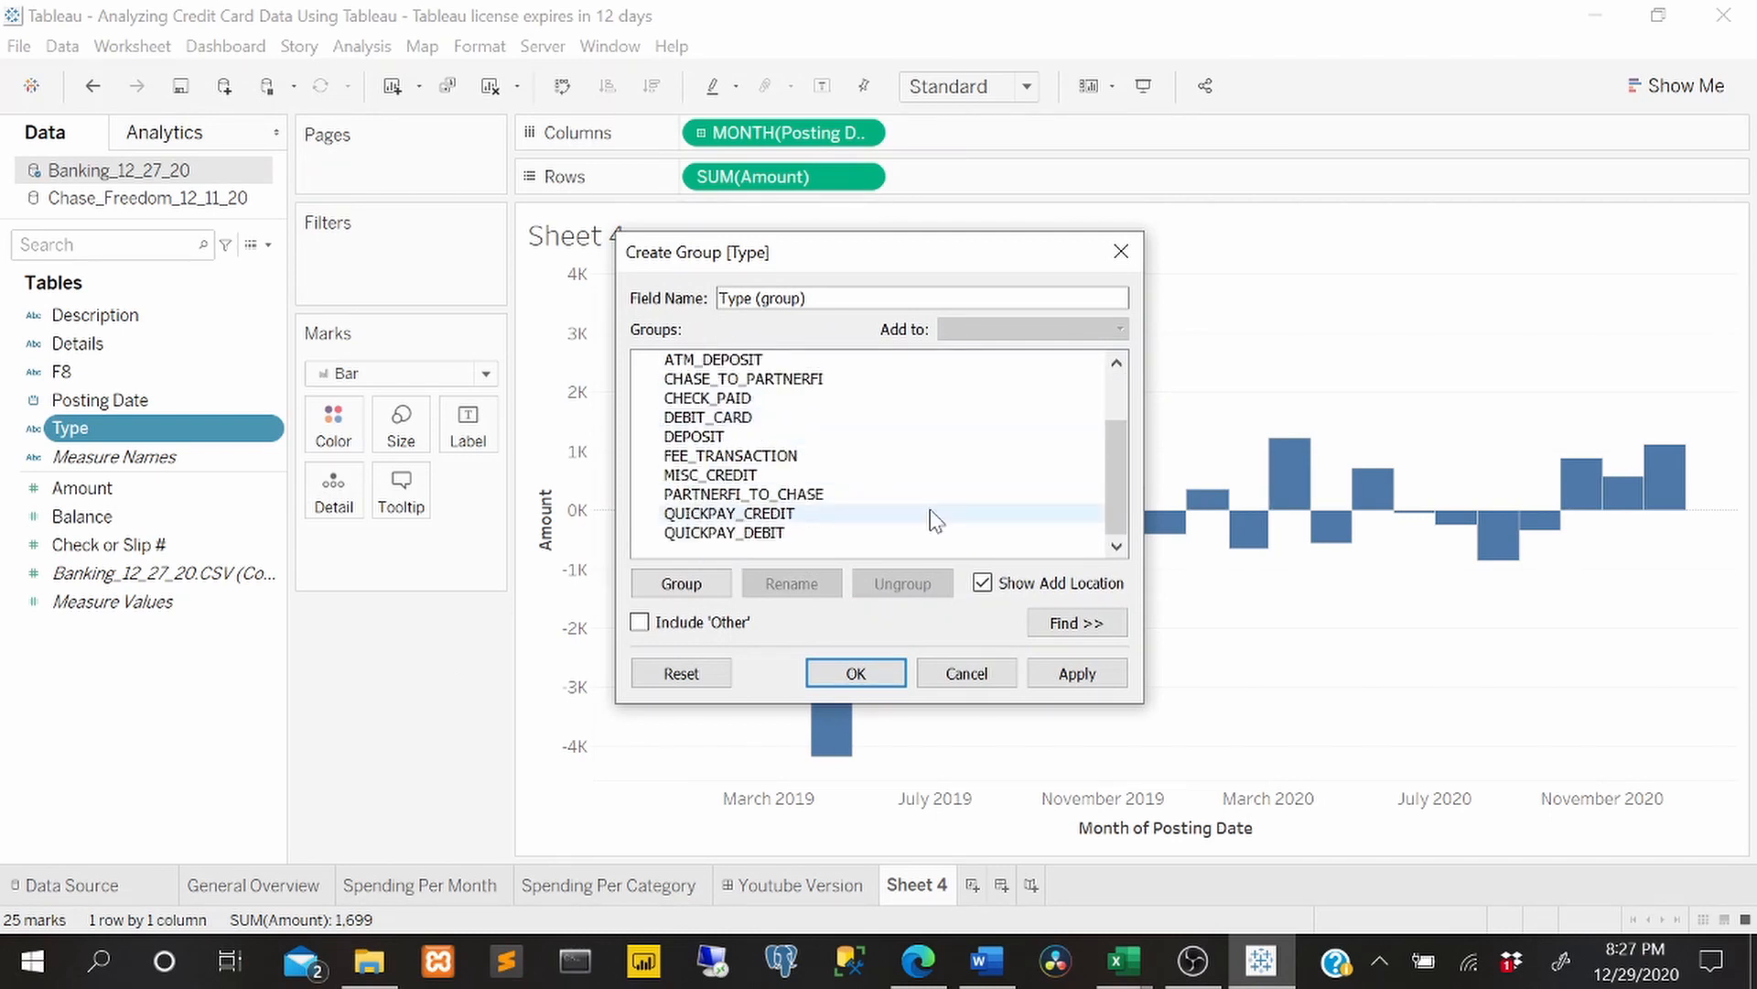
pyautogui.scroll(2, 989, 490)
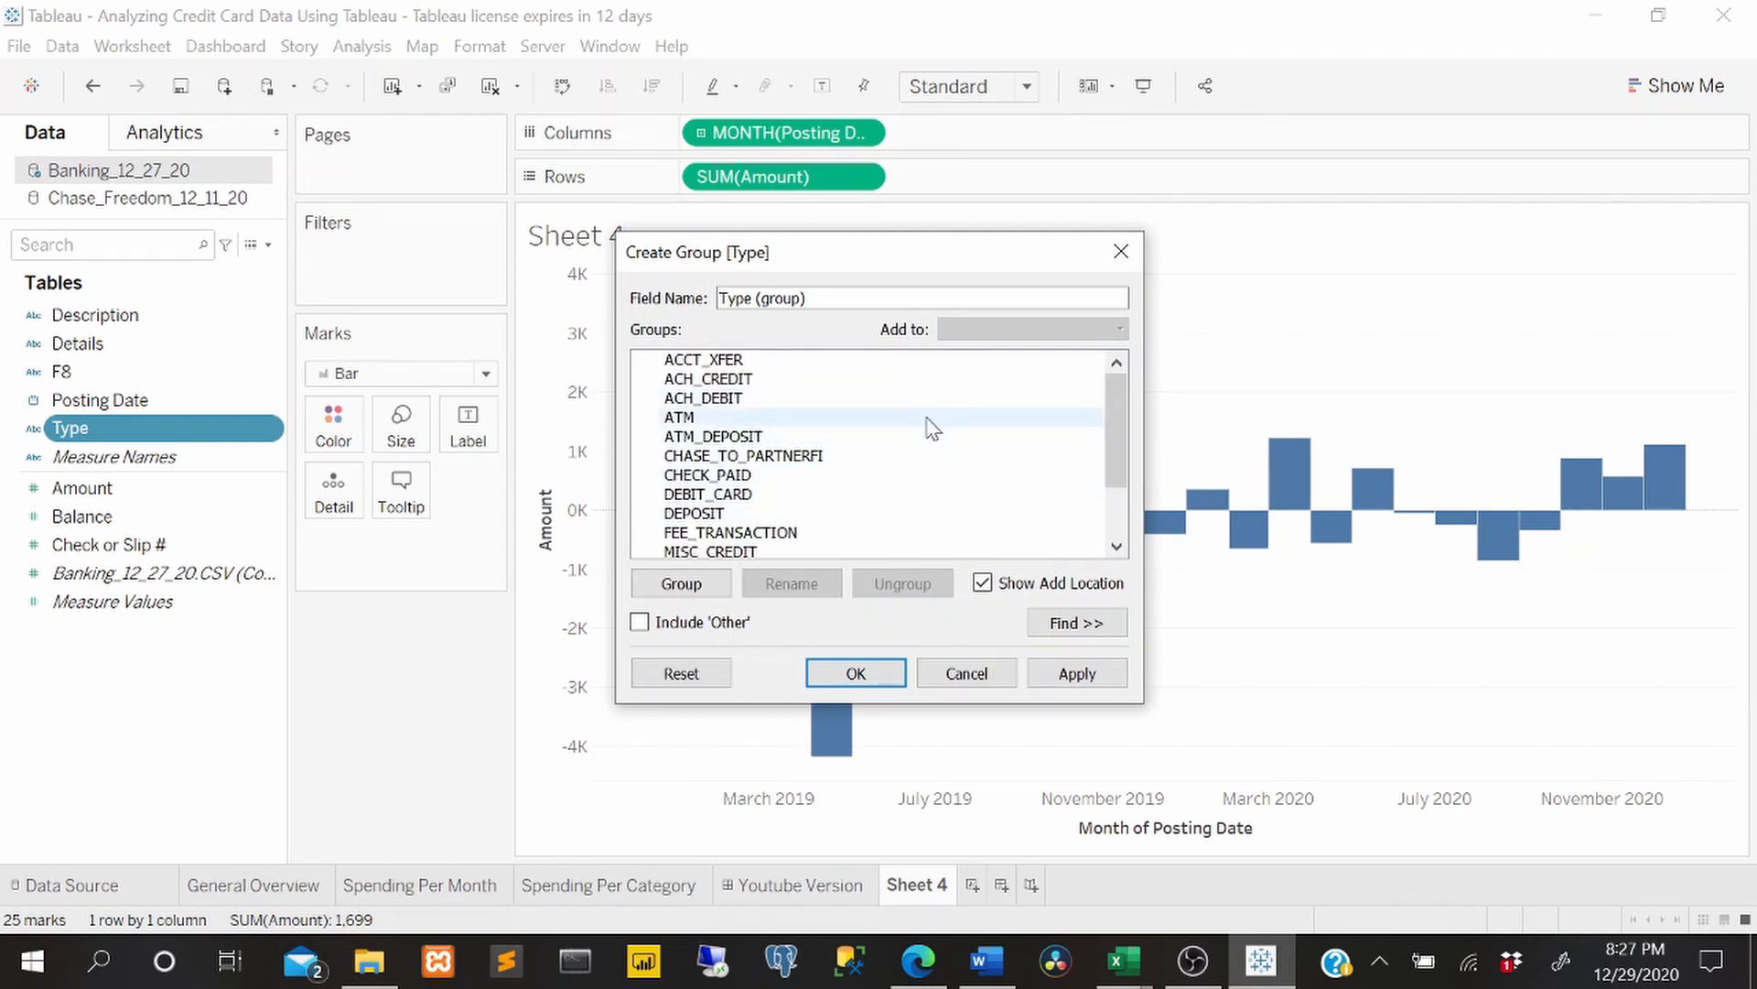
# - Group ACH_CREDIT, ATM_DEPOSIT, DEPOSIT, MISC_CREDIT and QUICKPAY_CREDIT under the name Credit
pyautogui.click(768, 377)
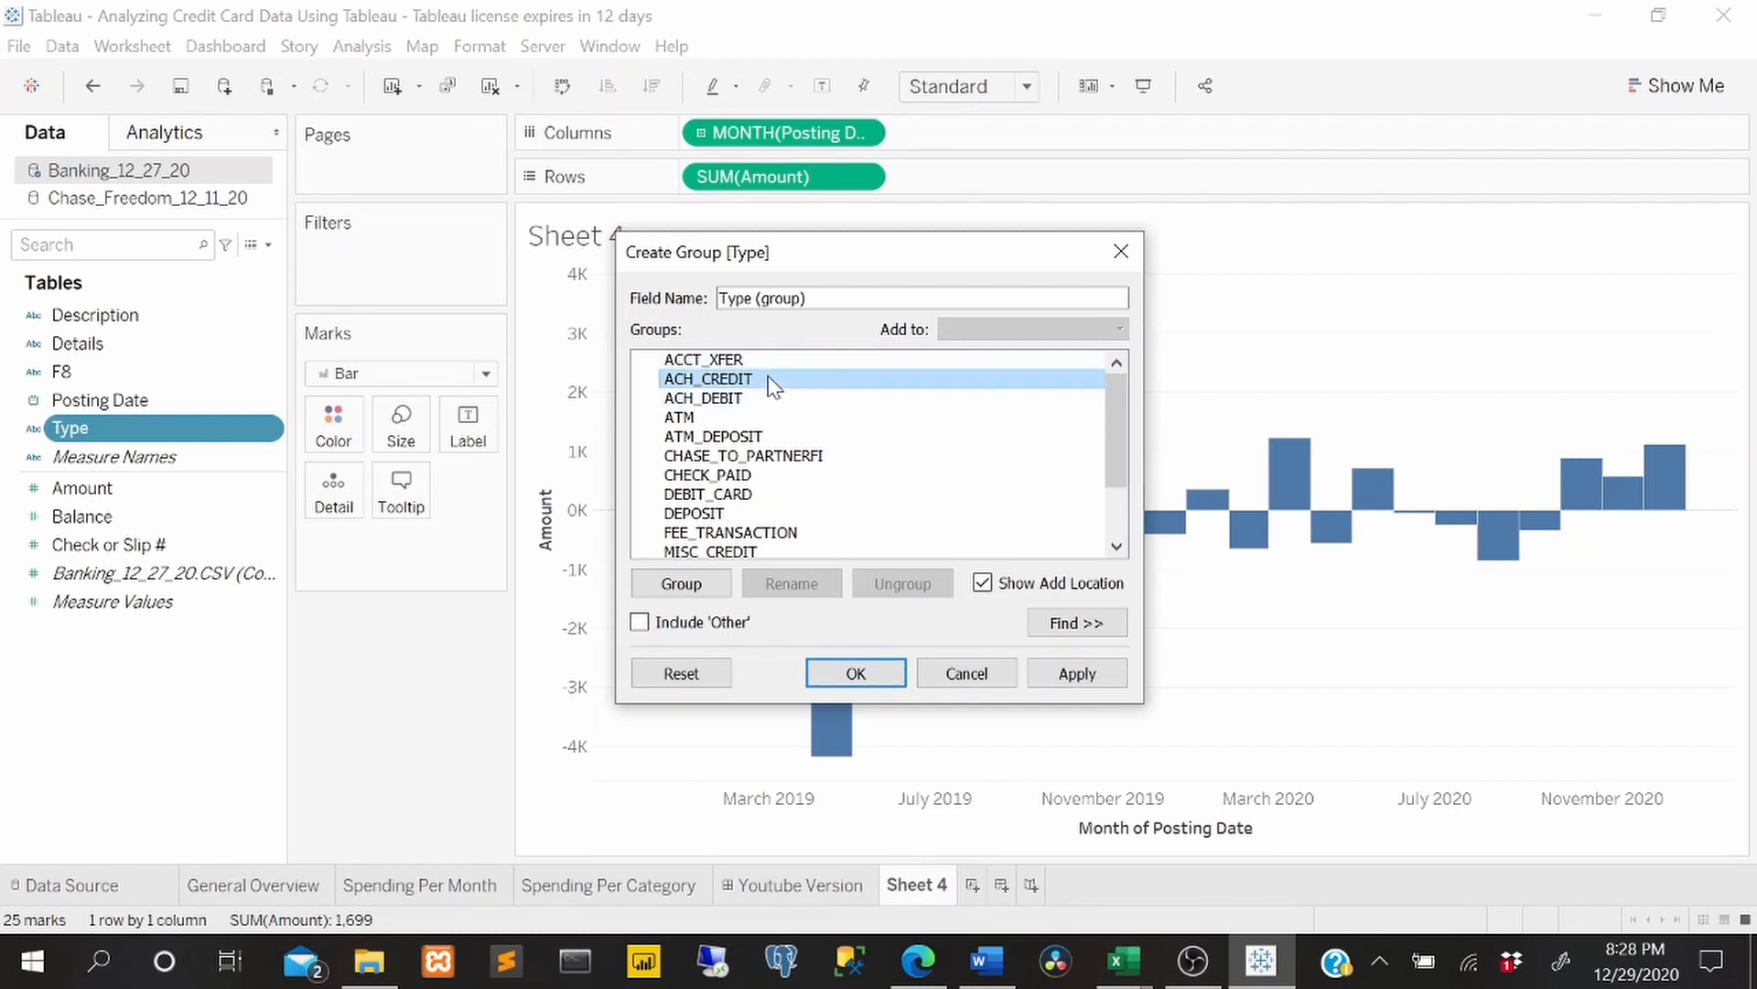
pyautogui.keyDown('ctrl'); pyautogui.click(768, 439); pyautogui.keyUp('ctrl')
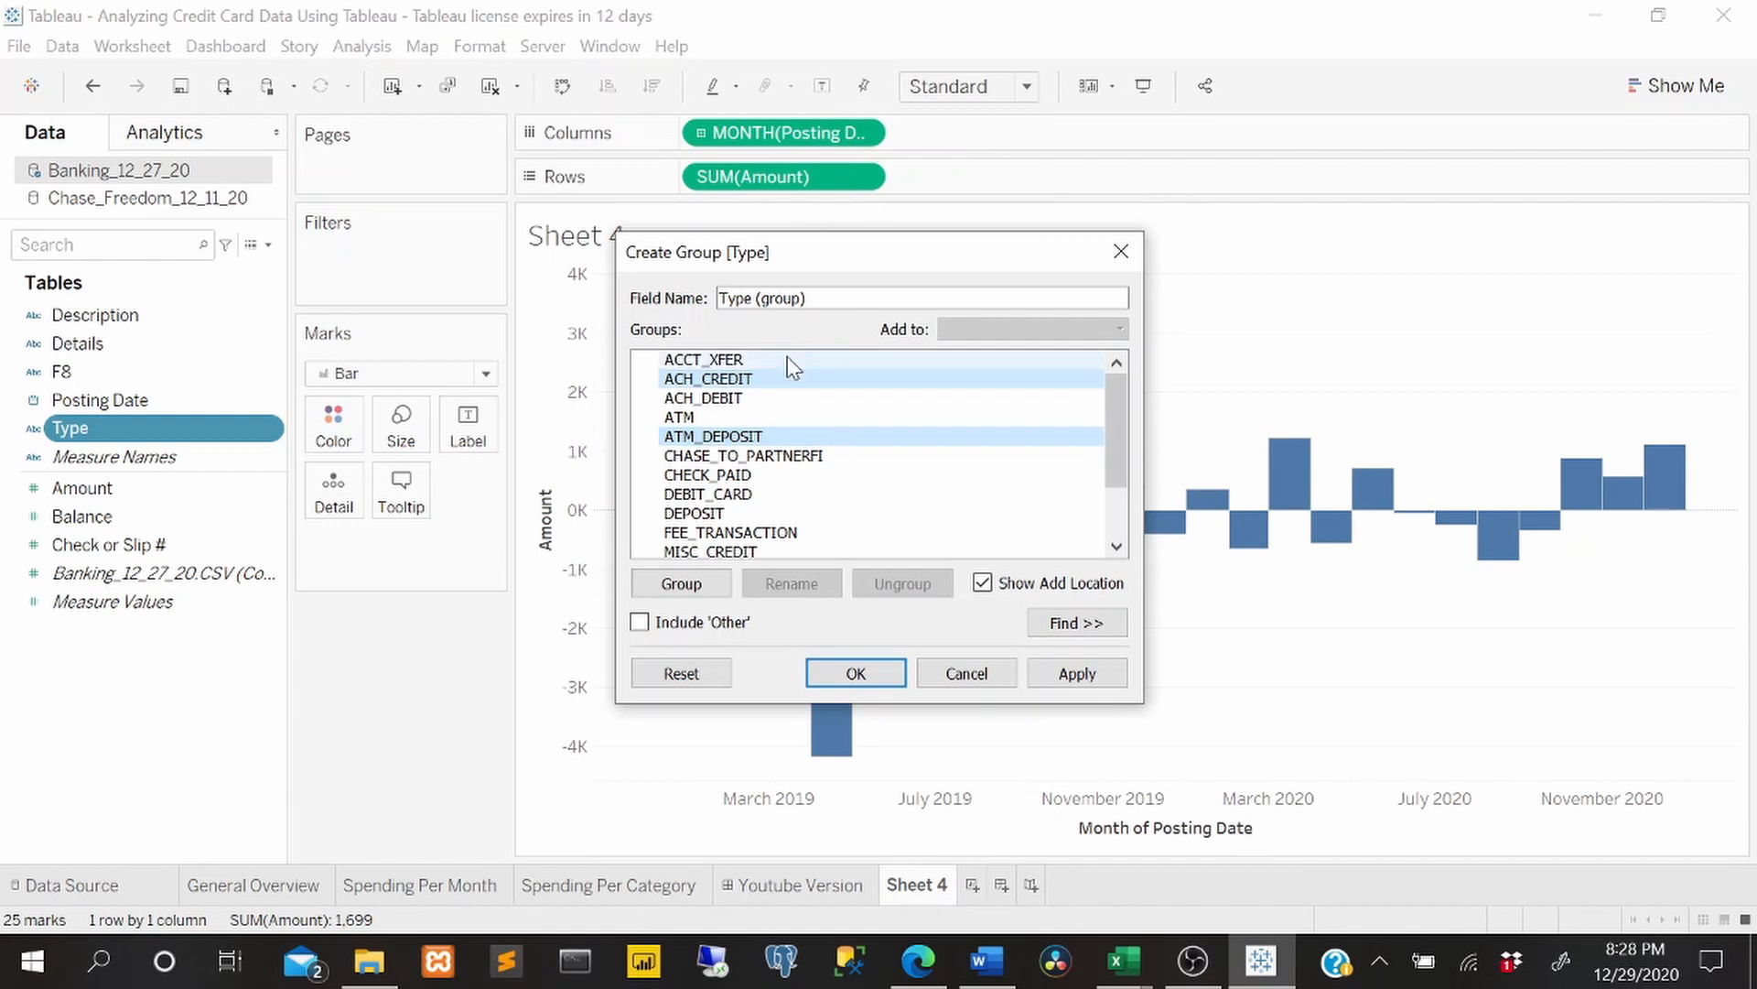
pyautogui.keyDown('ctrl'); pyautogui.click(782, 514); pyautogui.keyUp('ctrl')
pyautogui.scroll(-2, 869, 522)
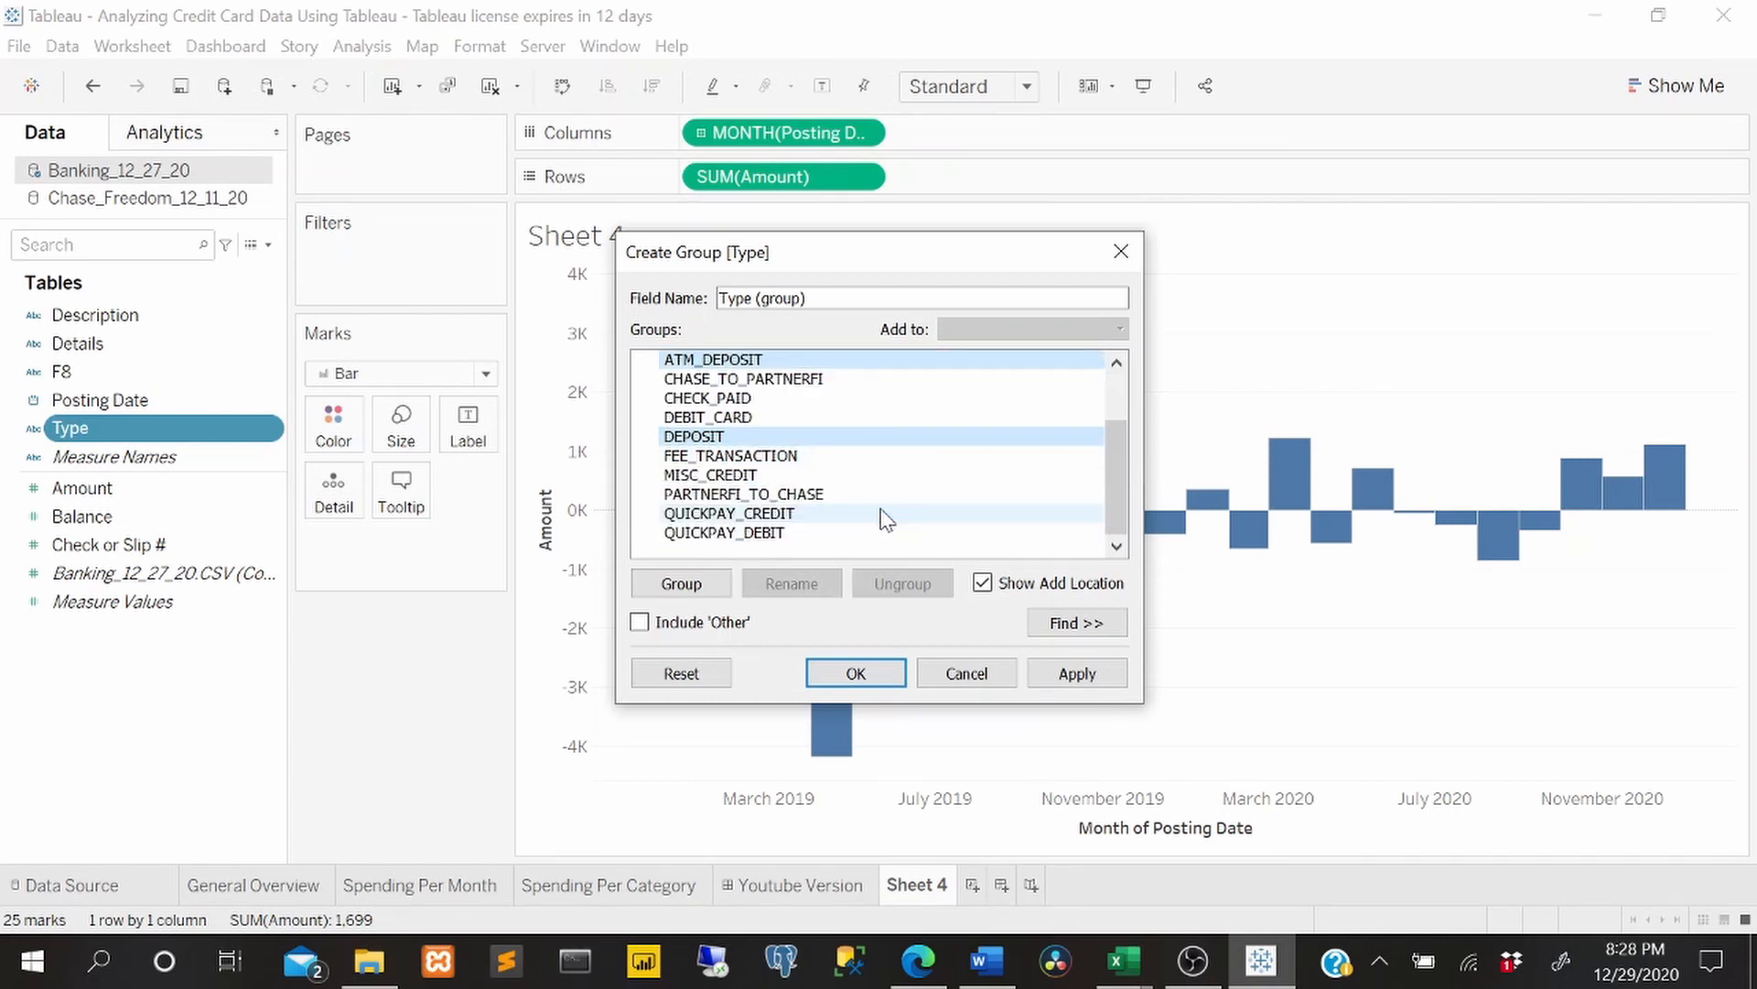
pyautogui.keyDown('ctrl'); pyautogui.click(762, 476); pyautogui.keyUp('ctrl')
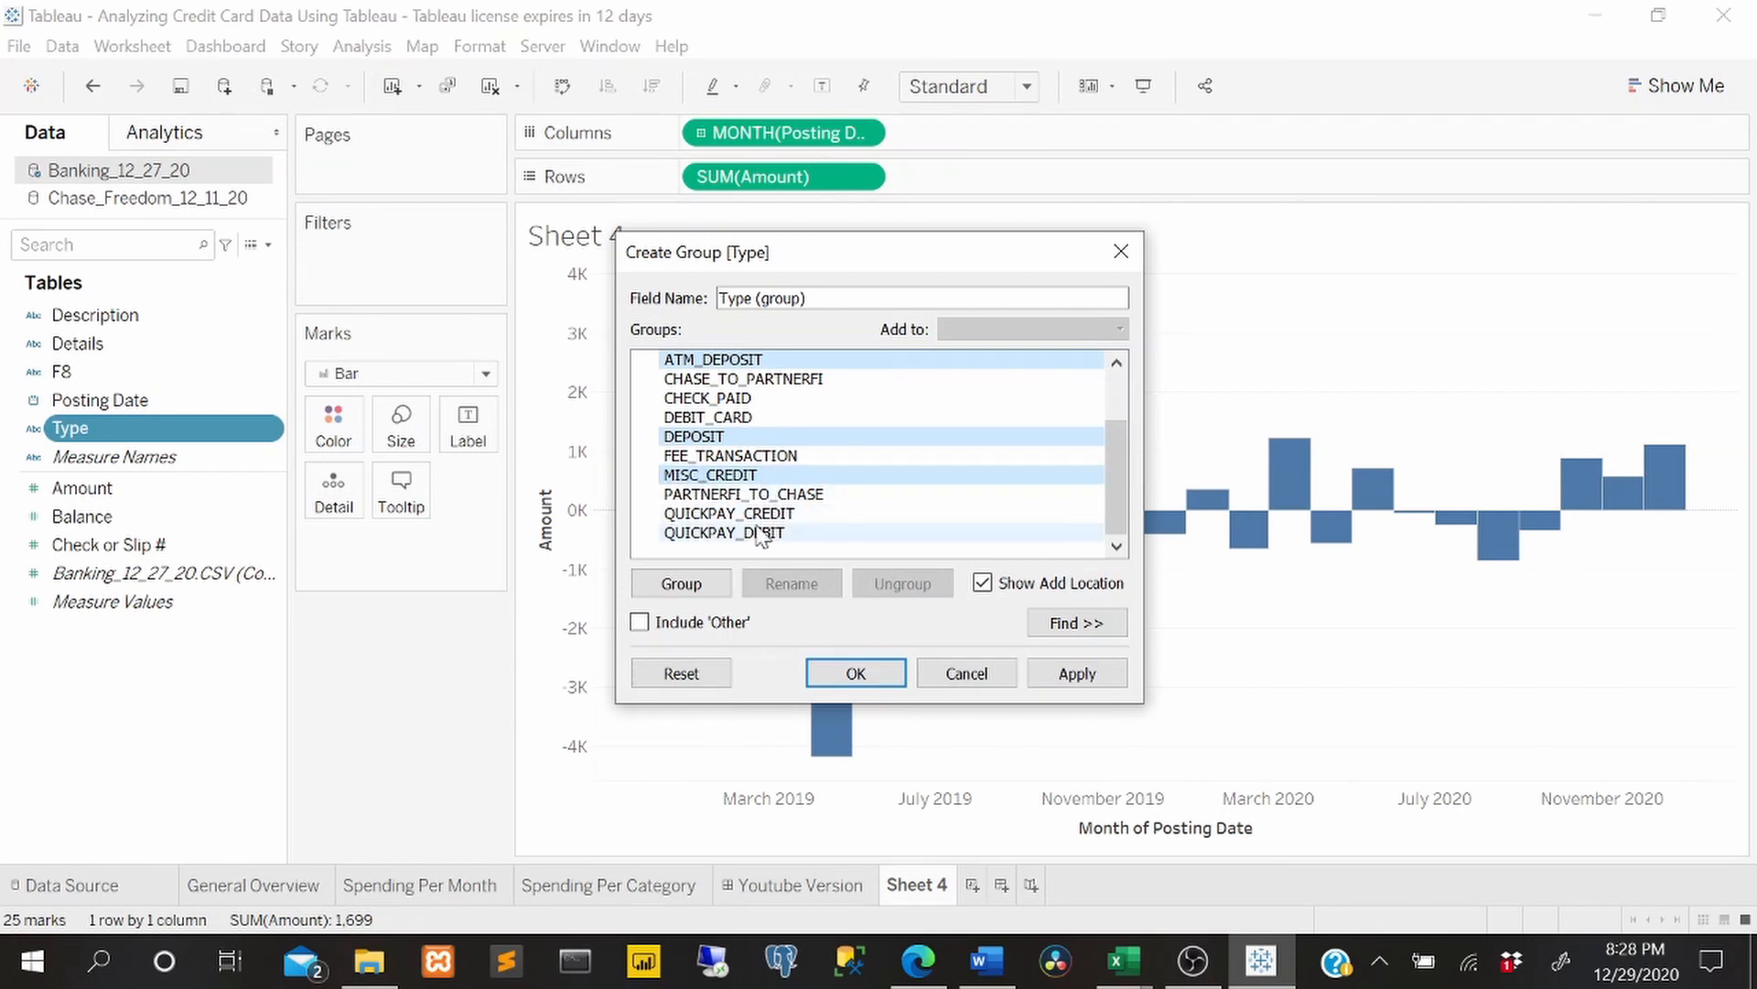
pyautogui.keyDown('ctrl'); pyautogui.click(760, 515); pyautogui.keyUp('ctrl')
pyautogui.scroll(2, 879, 506)
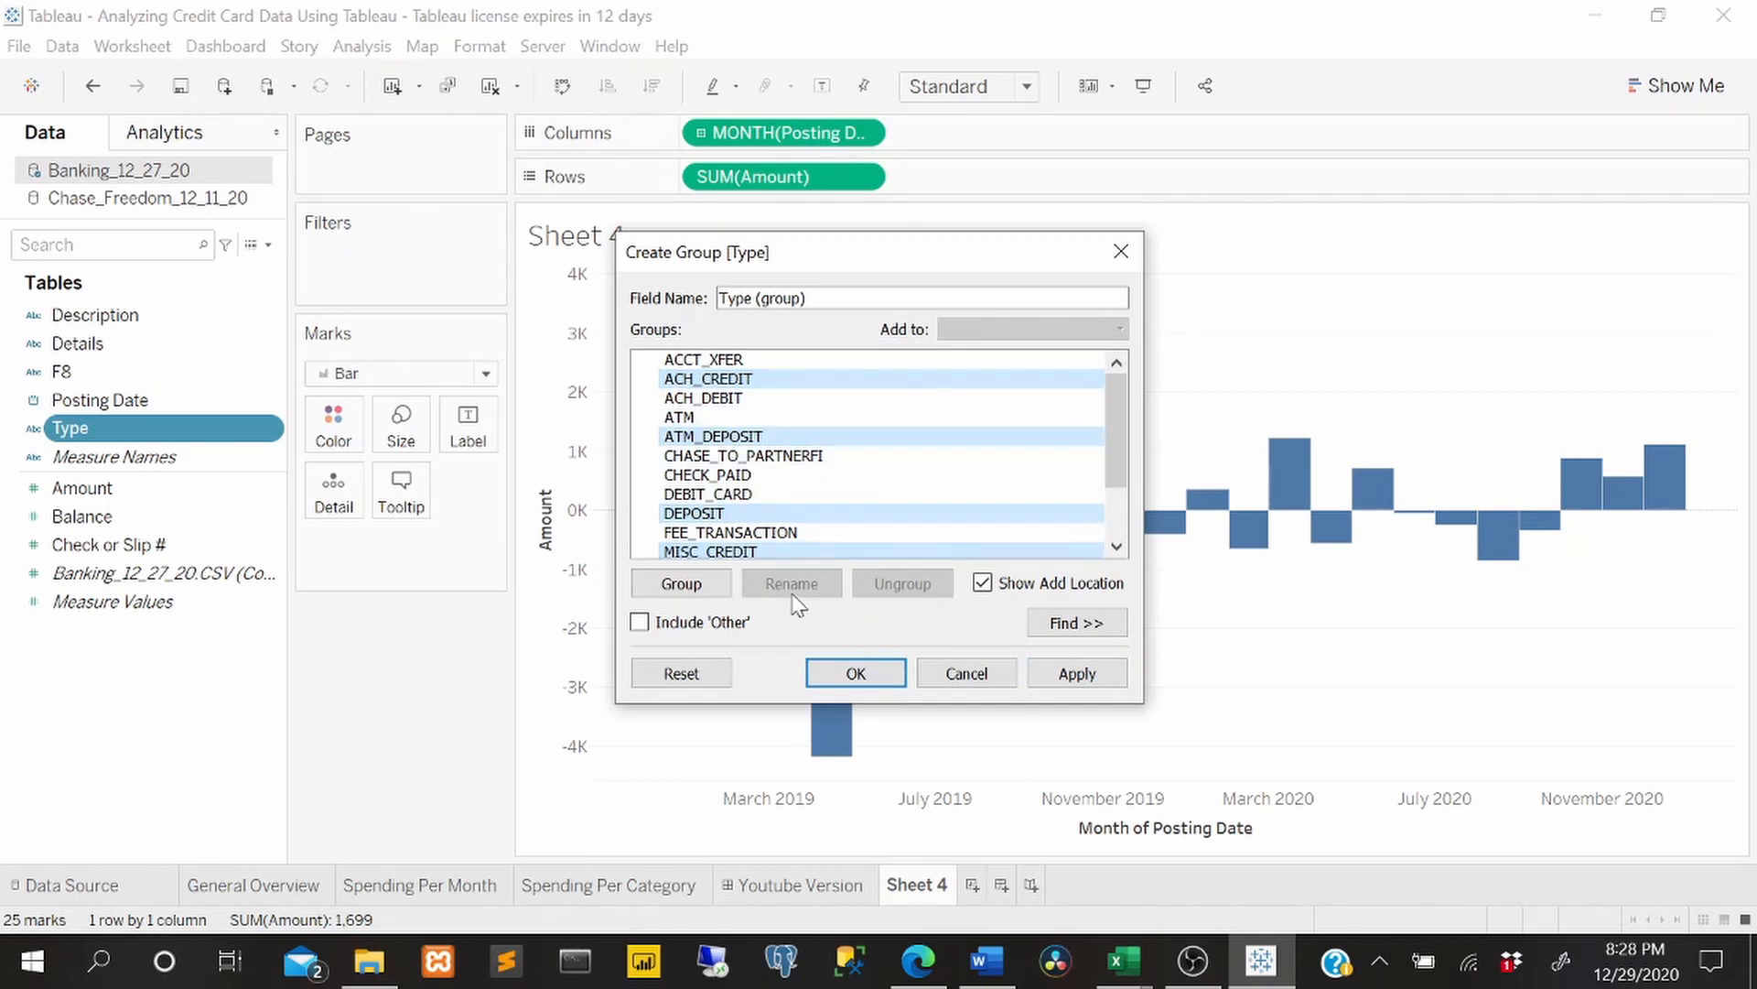
pyautogui.click(682, 586)
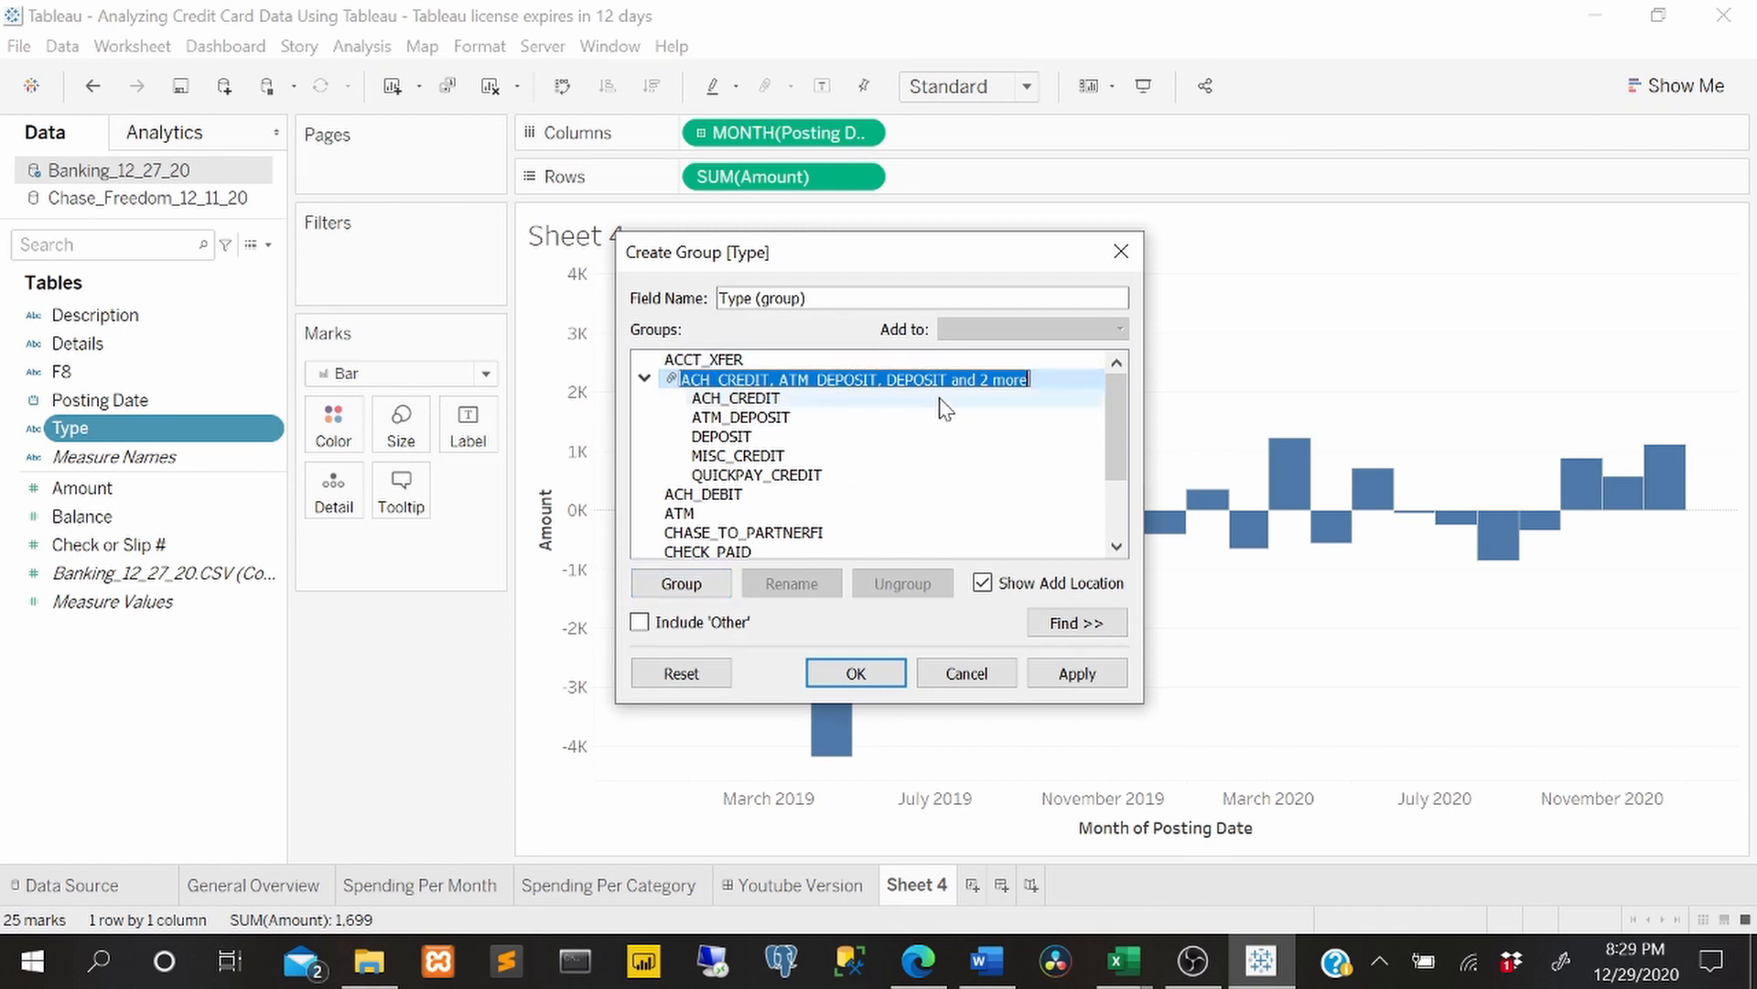
pyautogui.write('Credit')
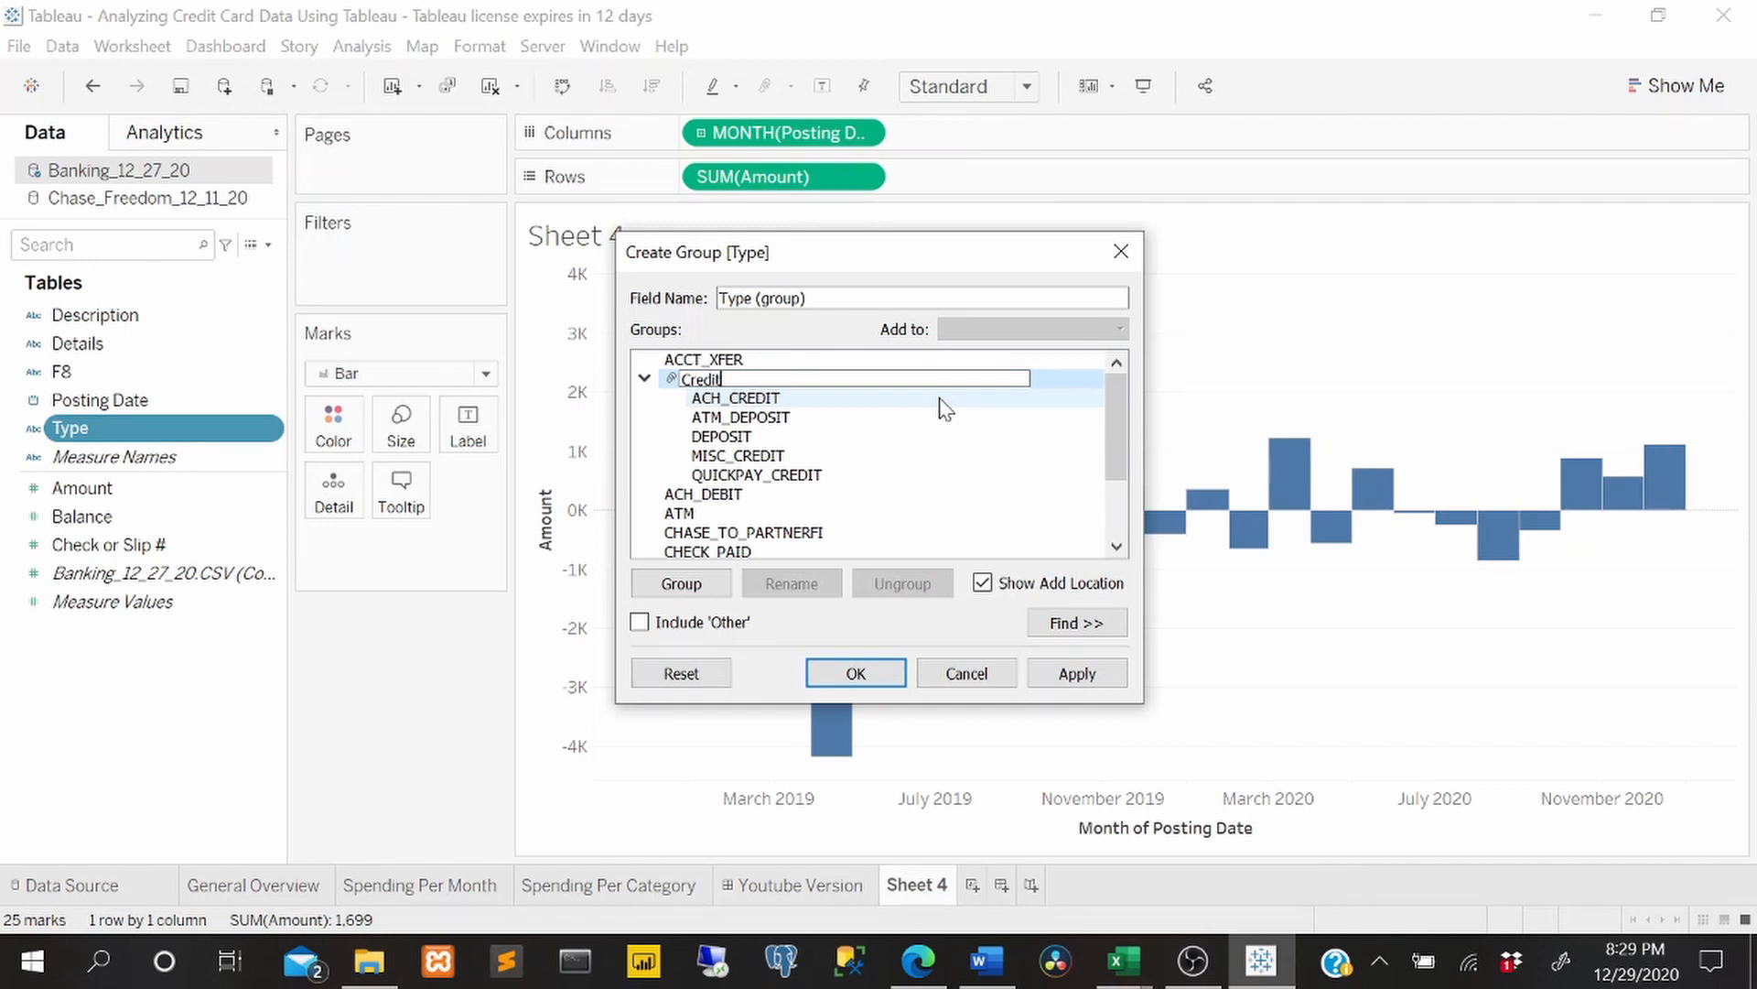
pyautogui.press('Return')
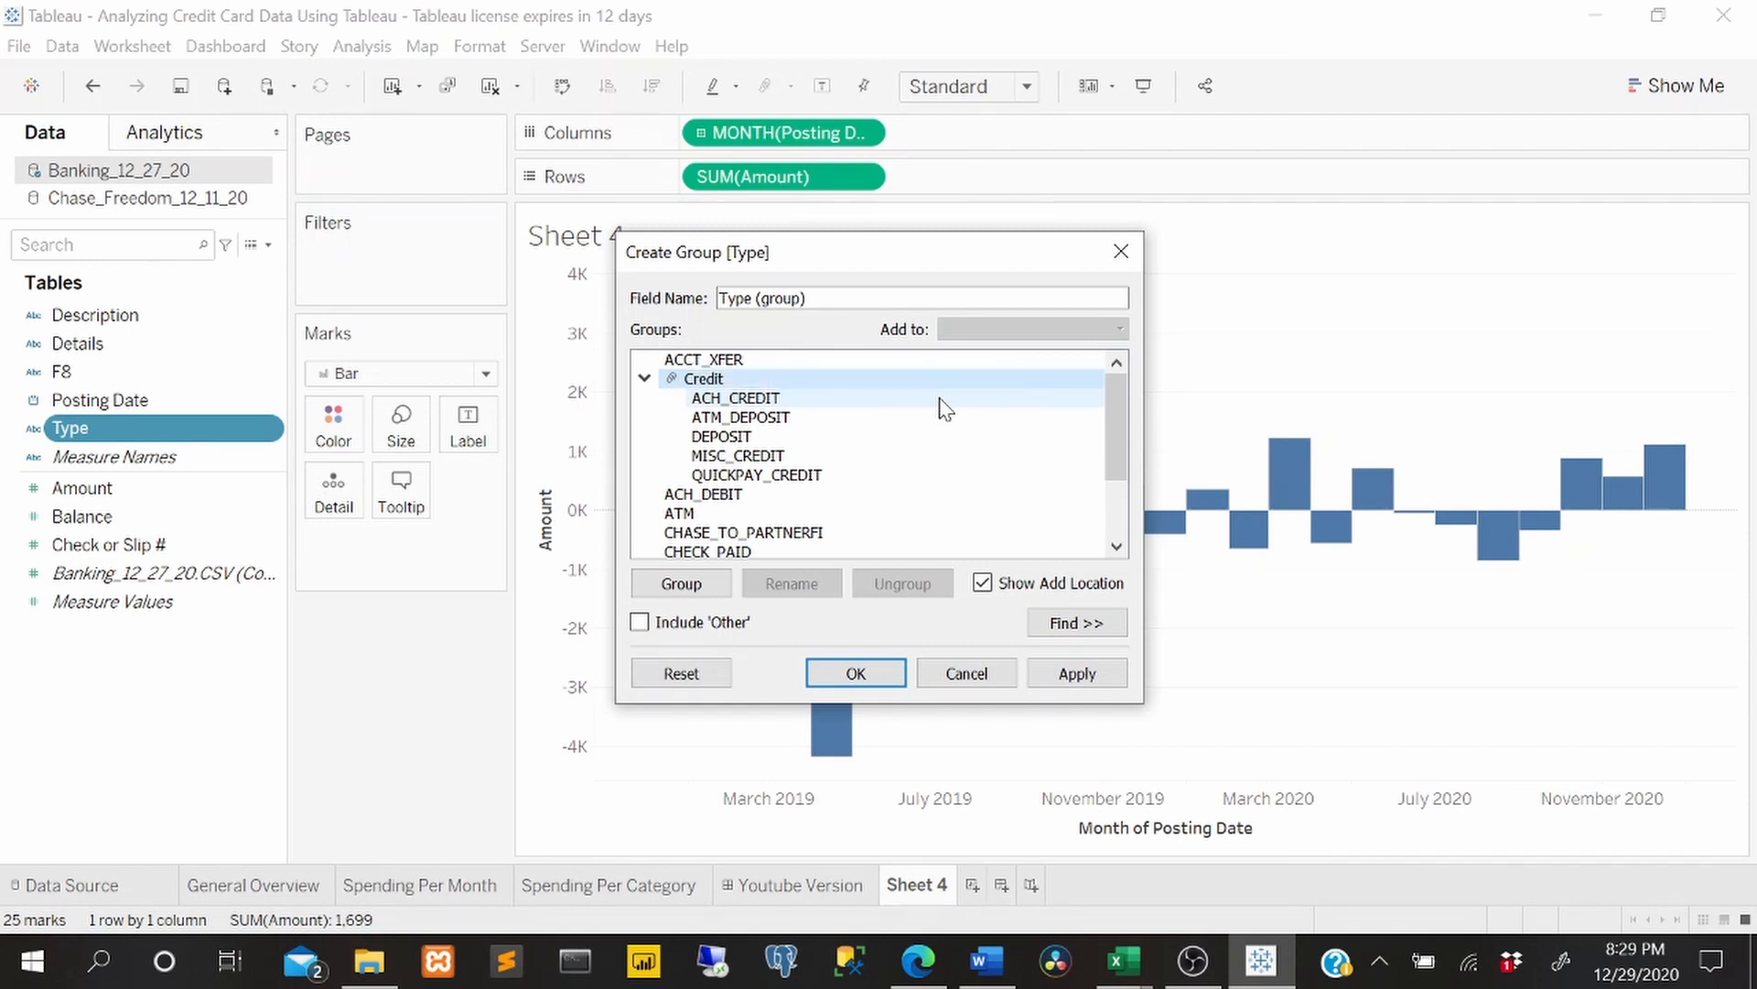
# - Group the ungrouped types from ACH_DEBIT through QUICKPAY_DEBIT under the name Debit, leaving ACCT_XFER separate
pyautogui.scroll(-2, 750, 503)
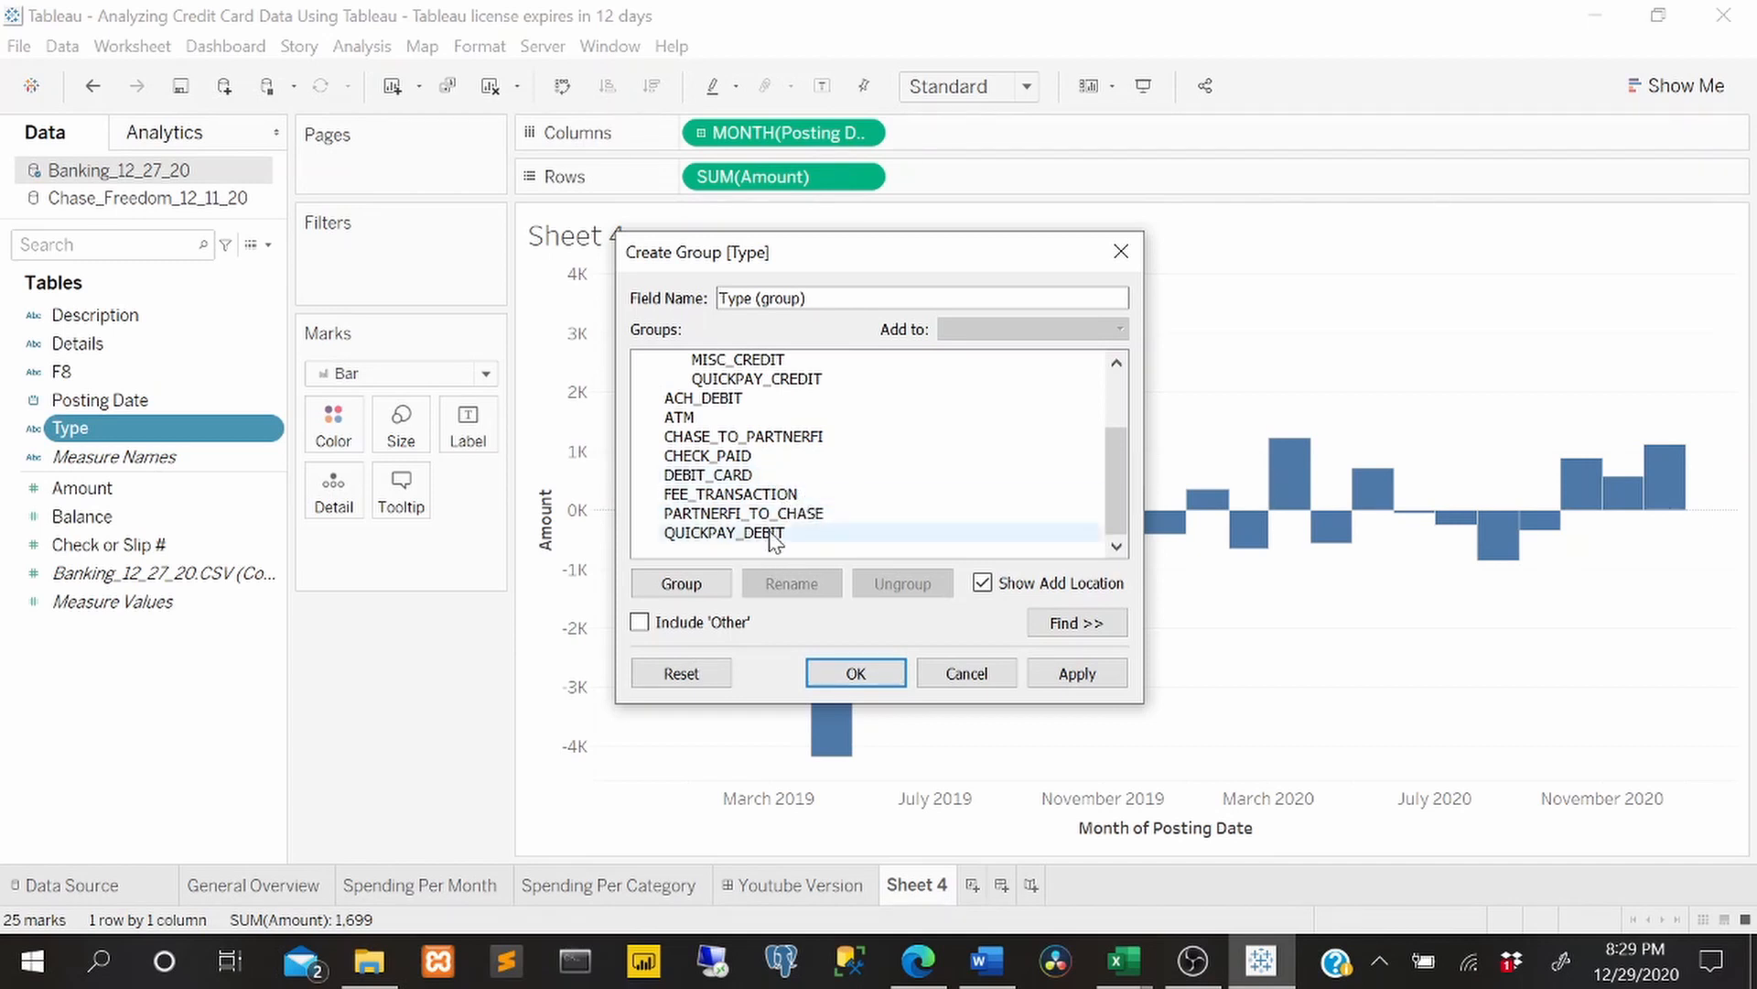
pyautogui.scroll(2, 796, 535)
pyautogui.scroll(-2, 816, 522)
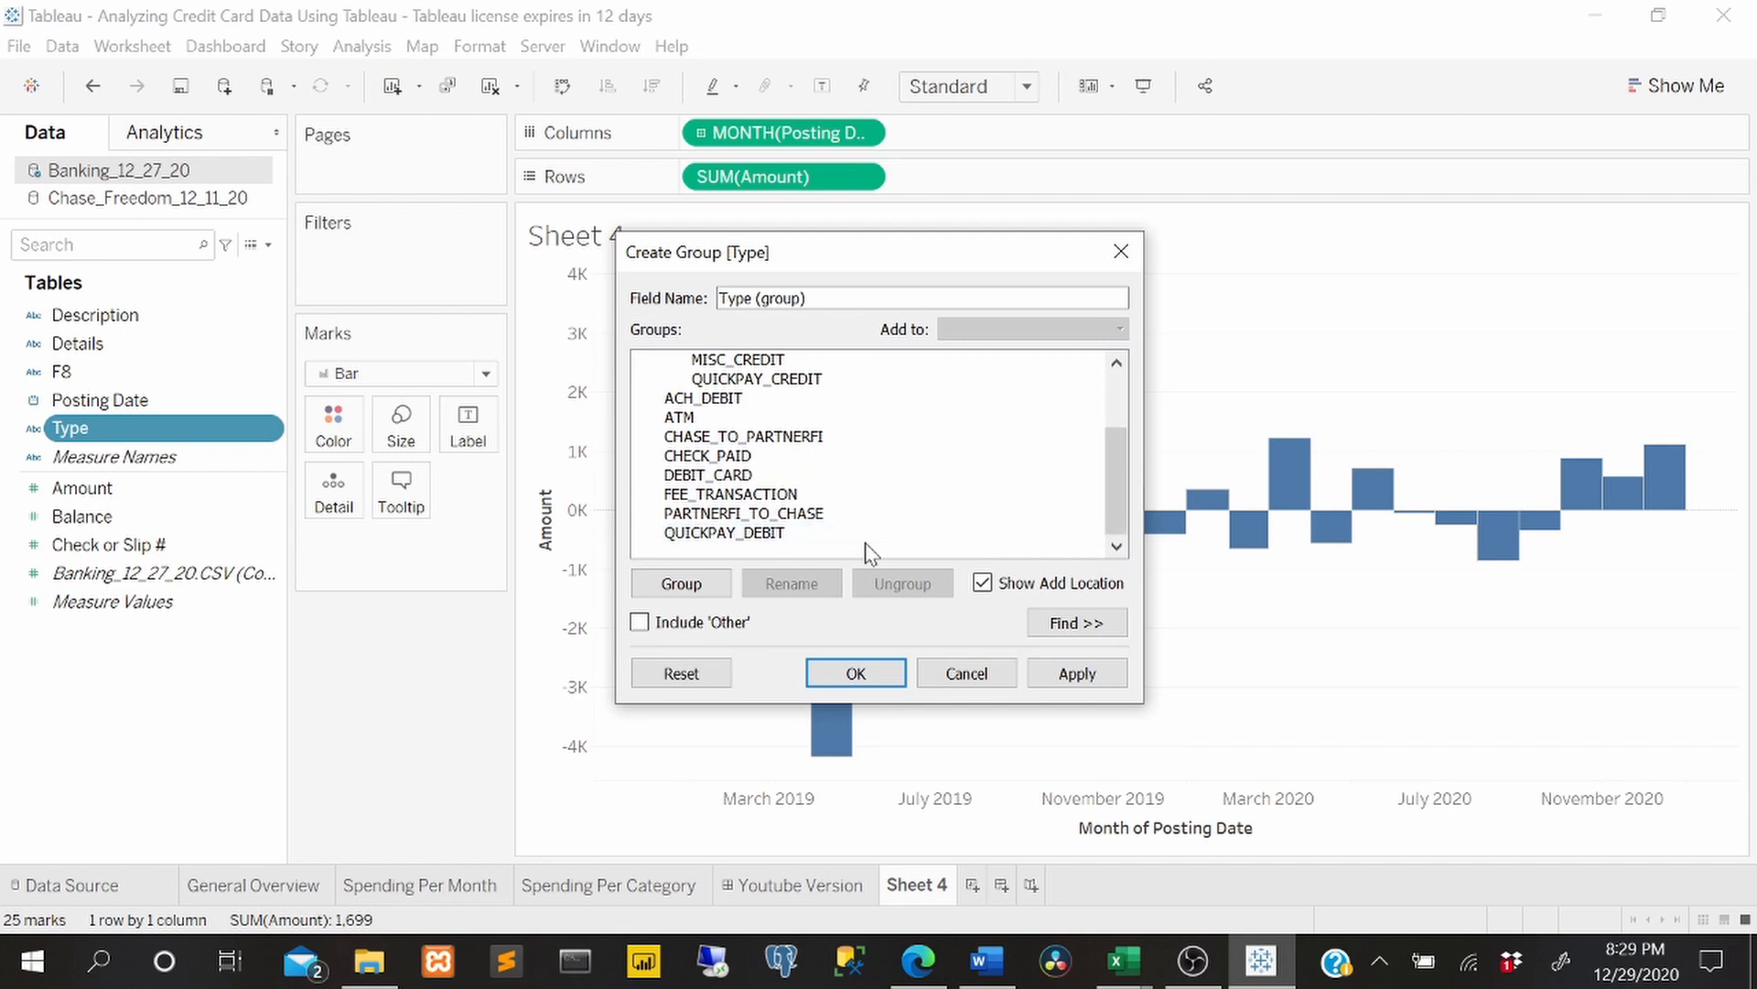
pyautogui.moveTo(864, 551); pyautogui.dragTo(761, 396)
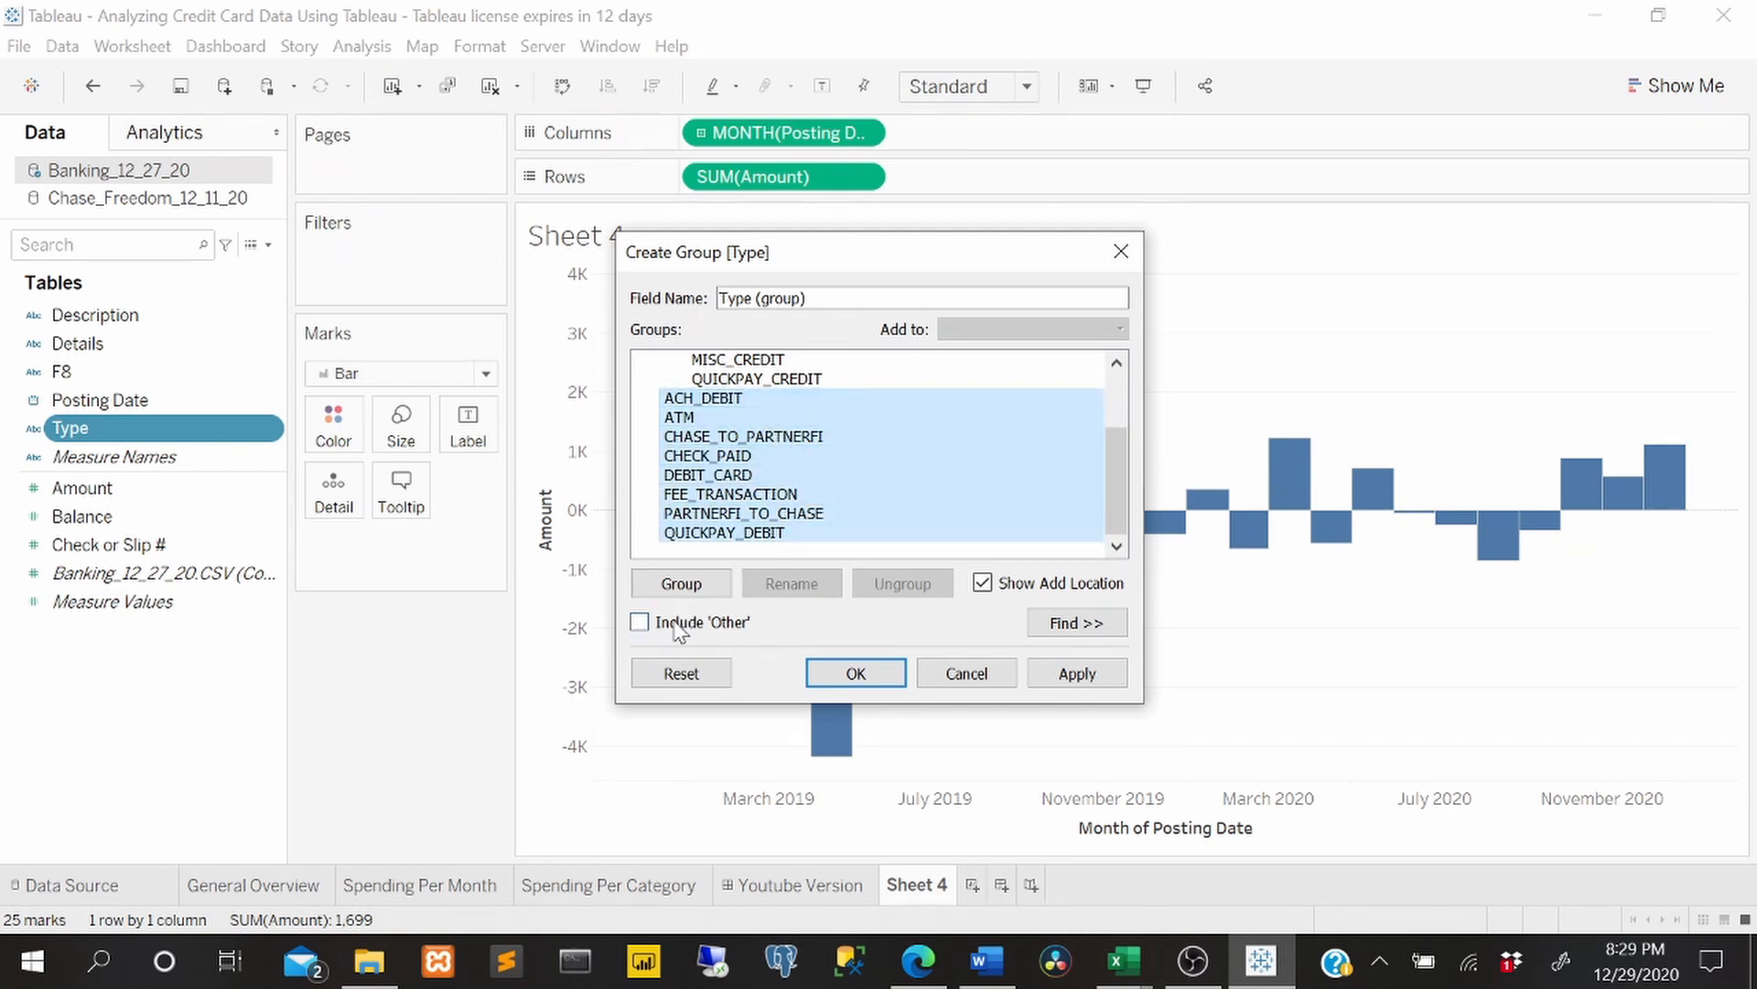
pyautogui.click(691, 590)
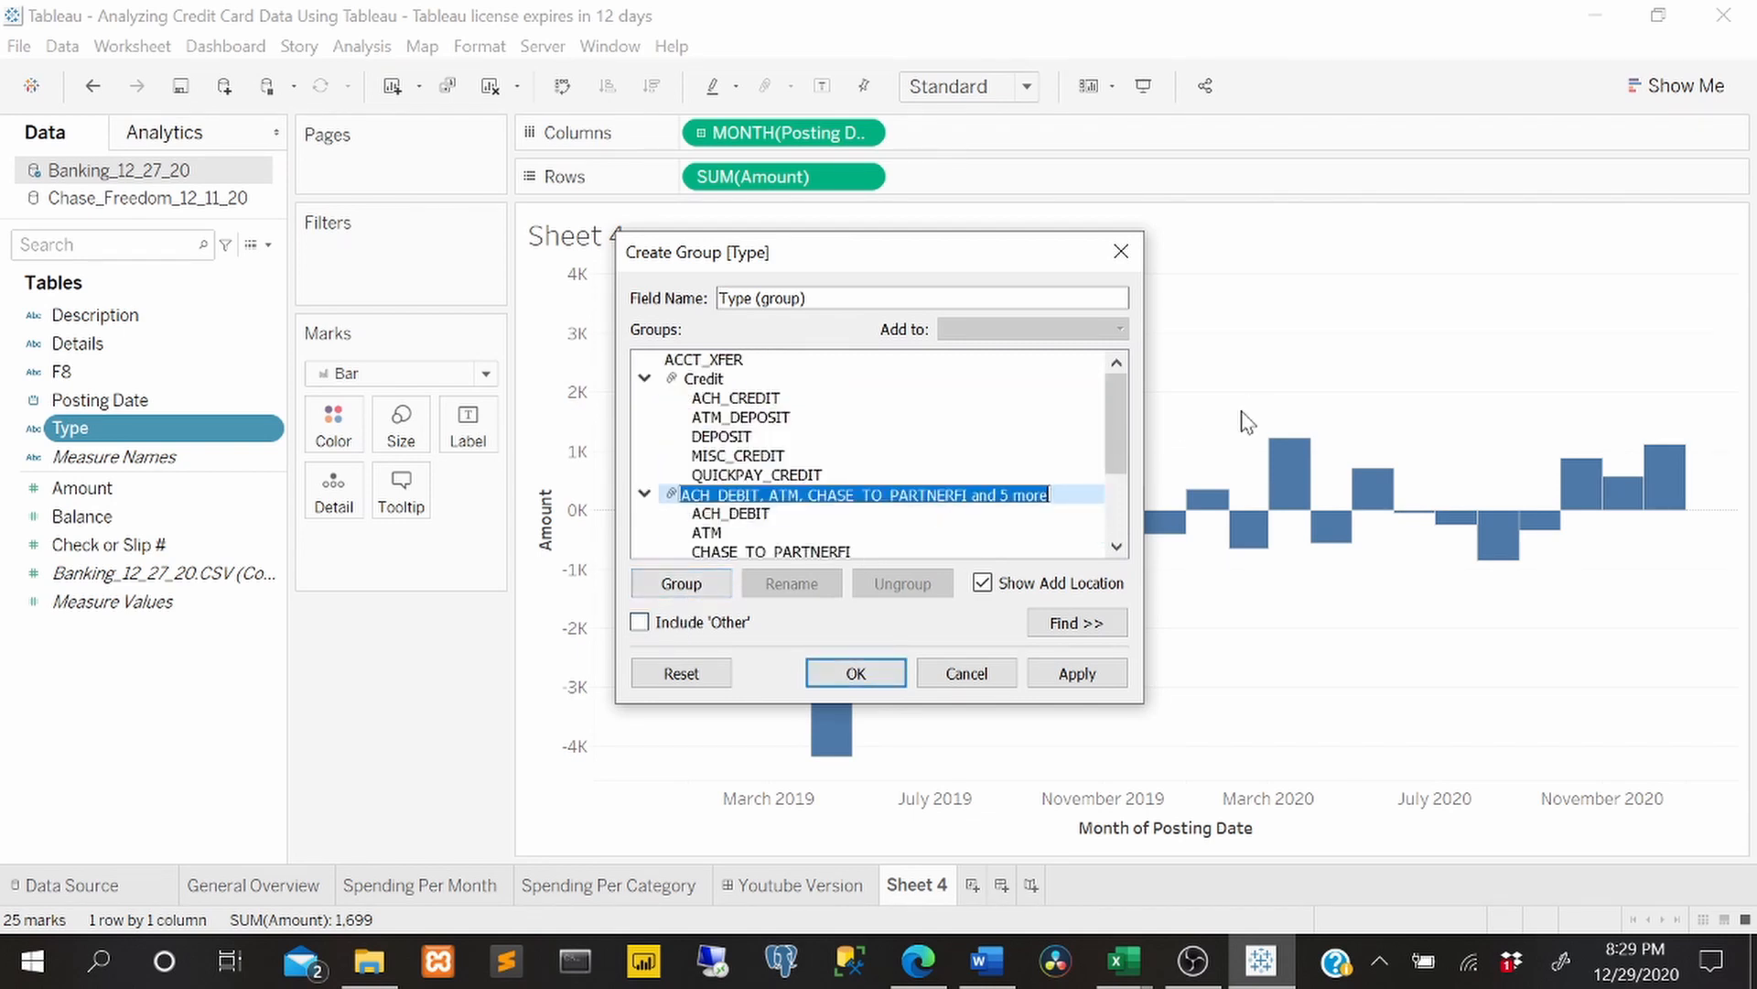
pyautogui.write('Debit')
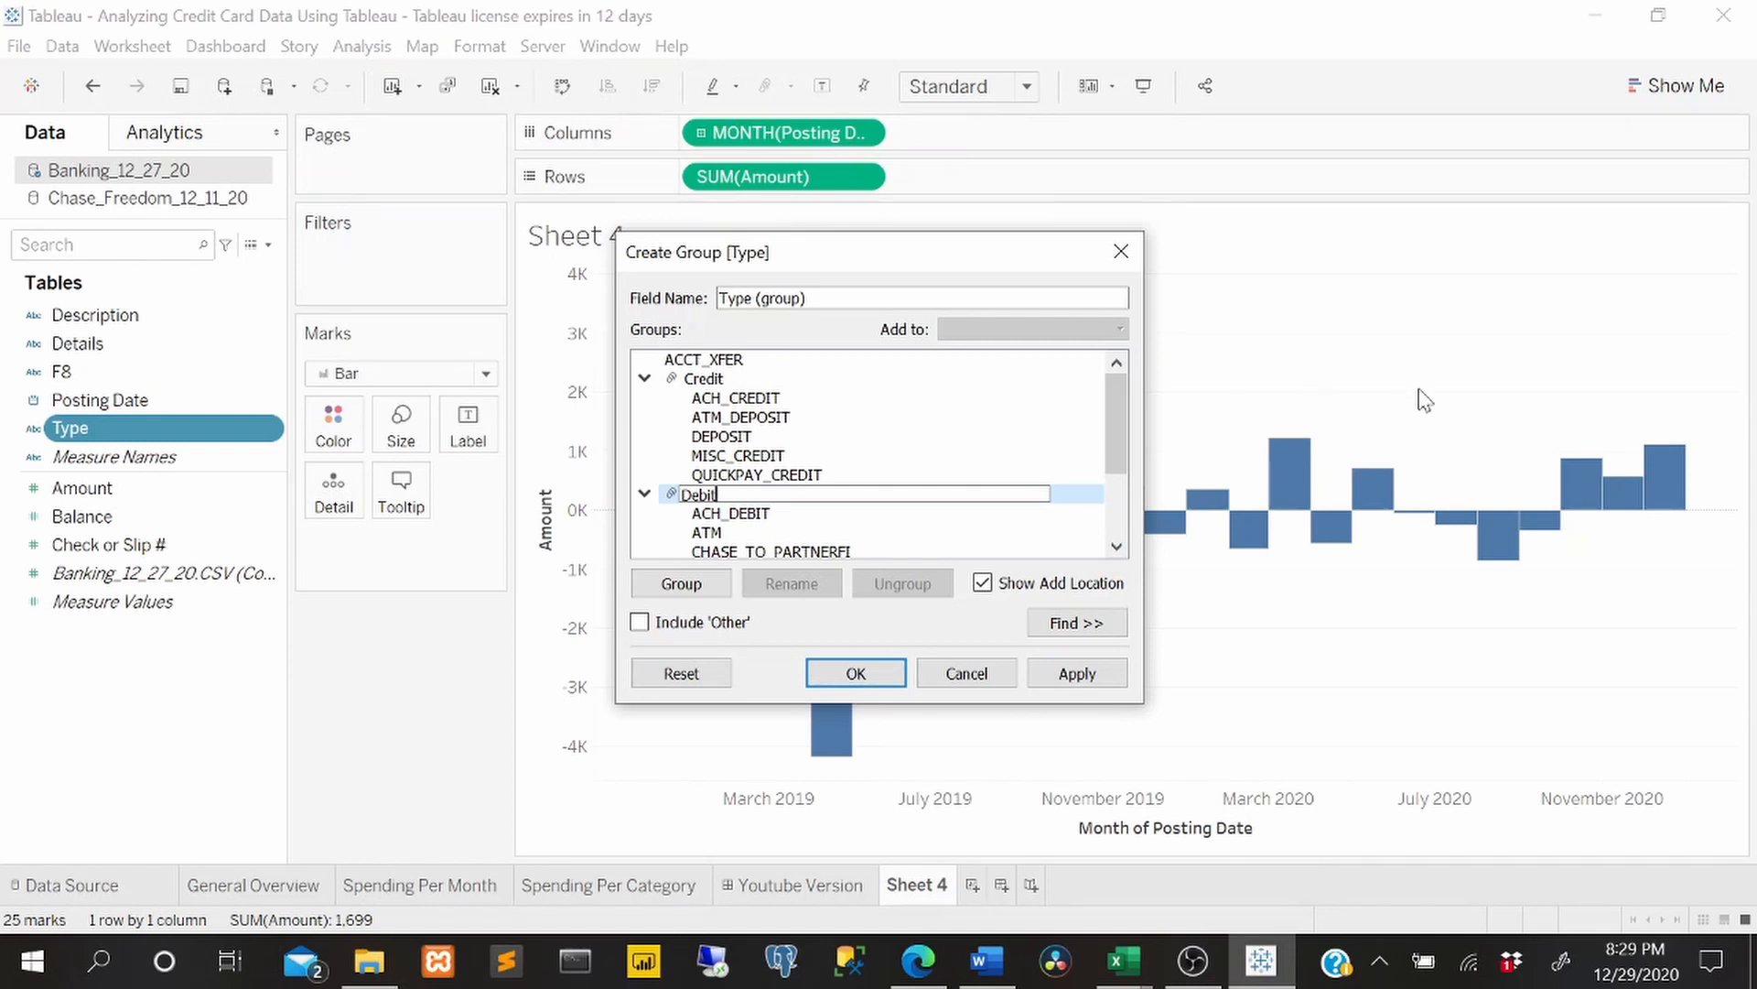
# - Apply the Type grouping, name its field Accounting Terms and save the group
pyautogui.click(1077, 673)
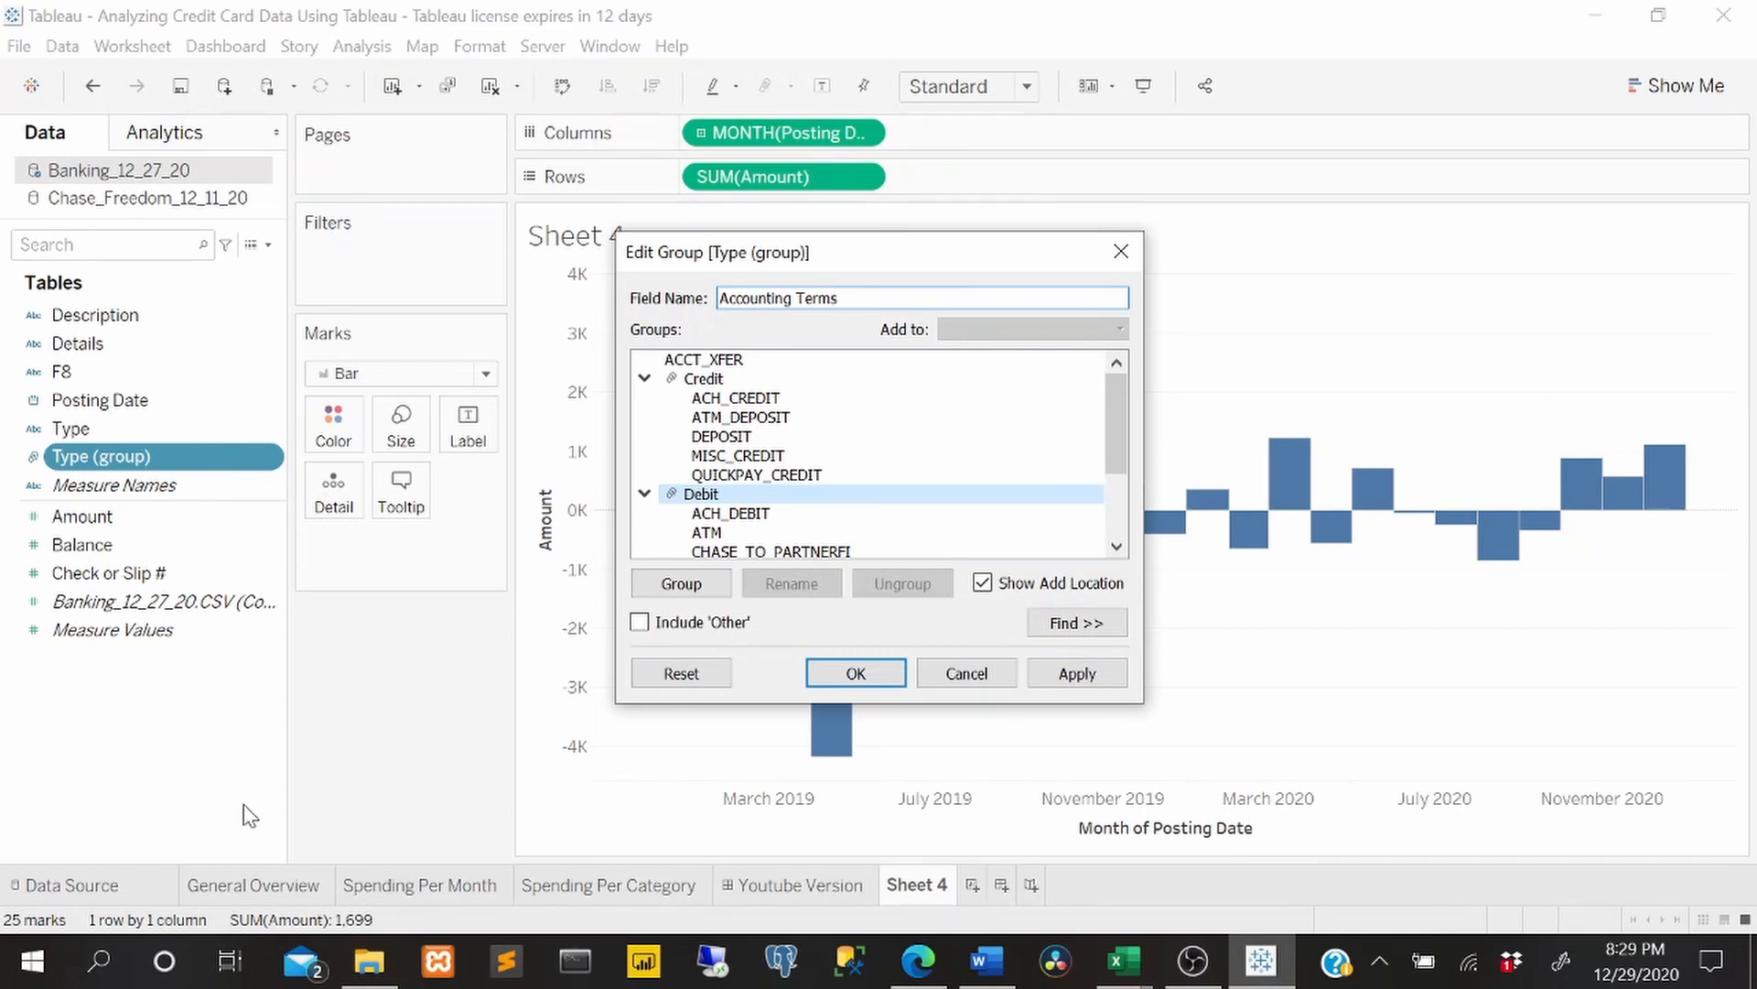
pyautogui.click(1062, 674)
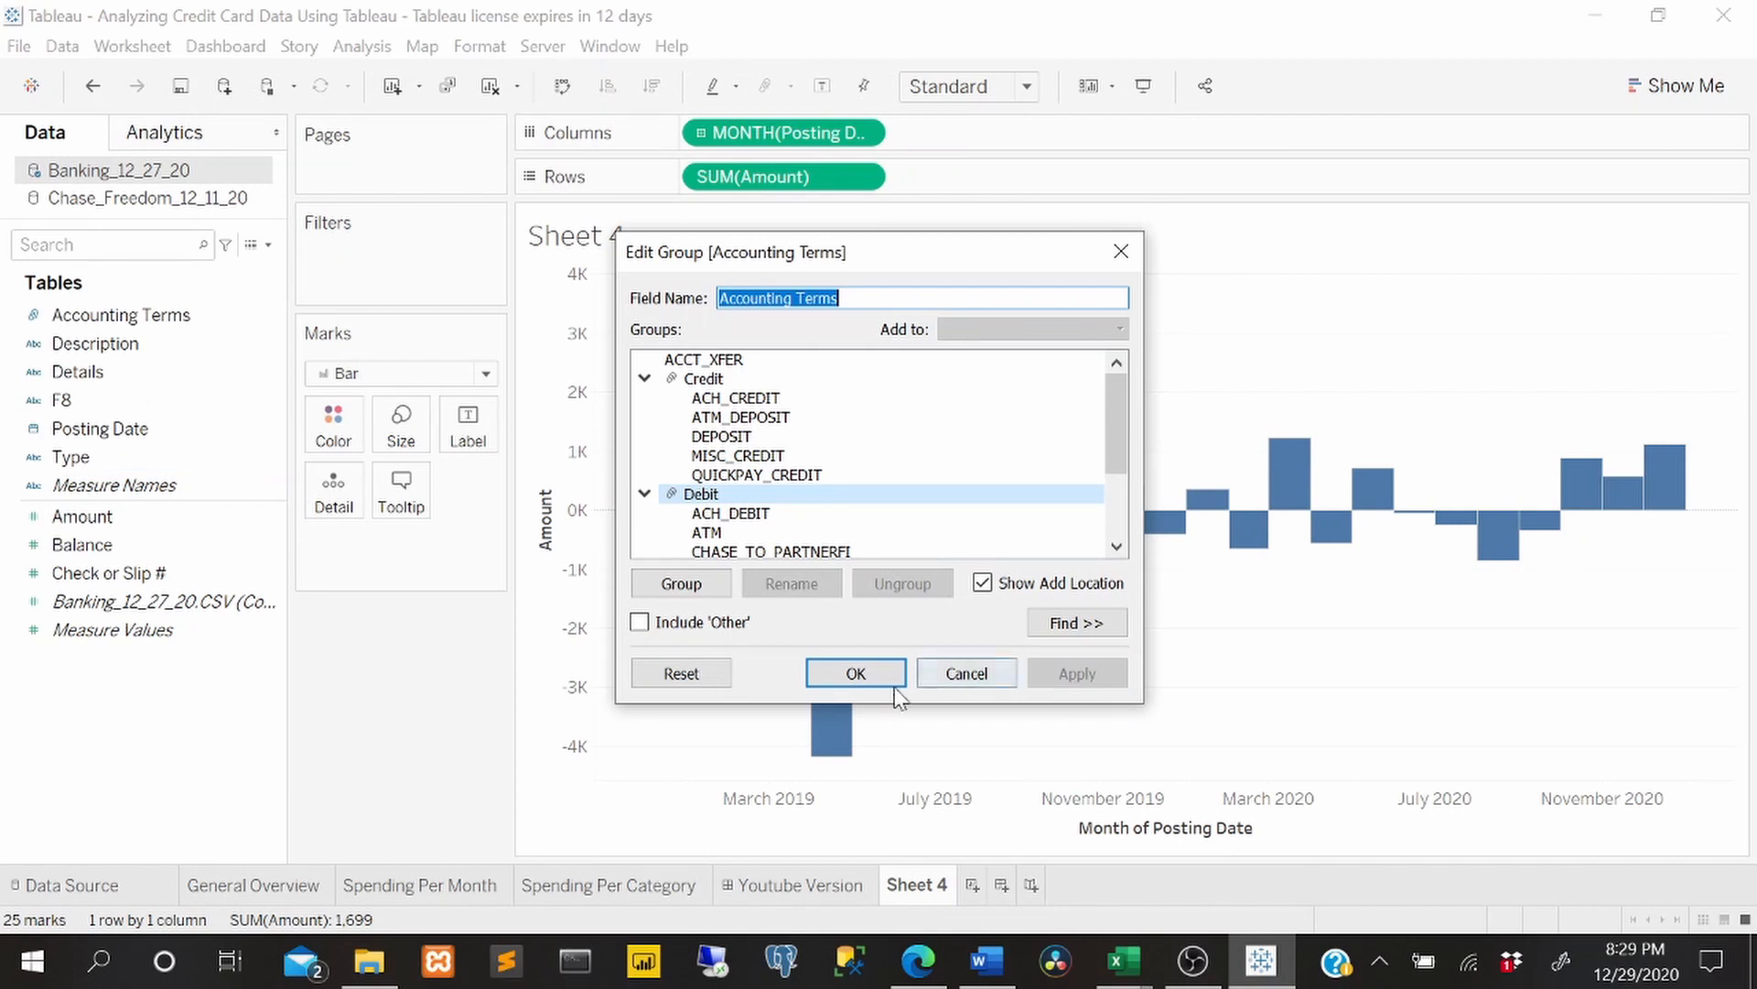
pyautogui.click(864, 682)
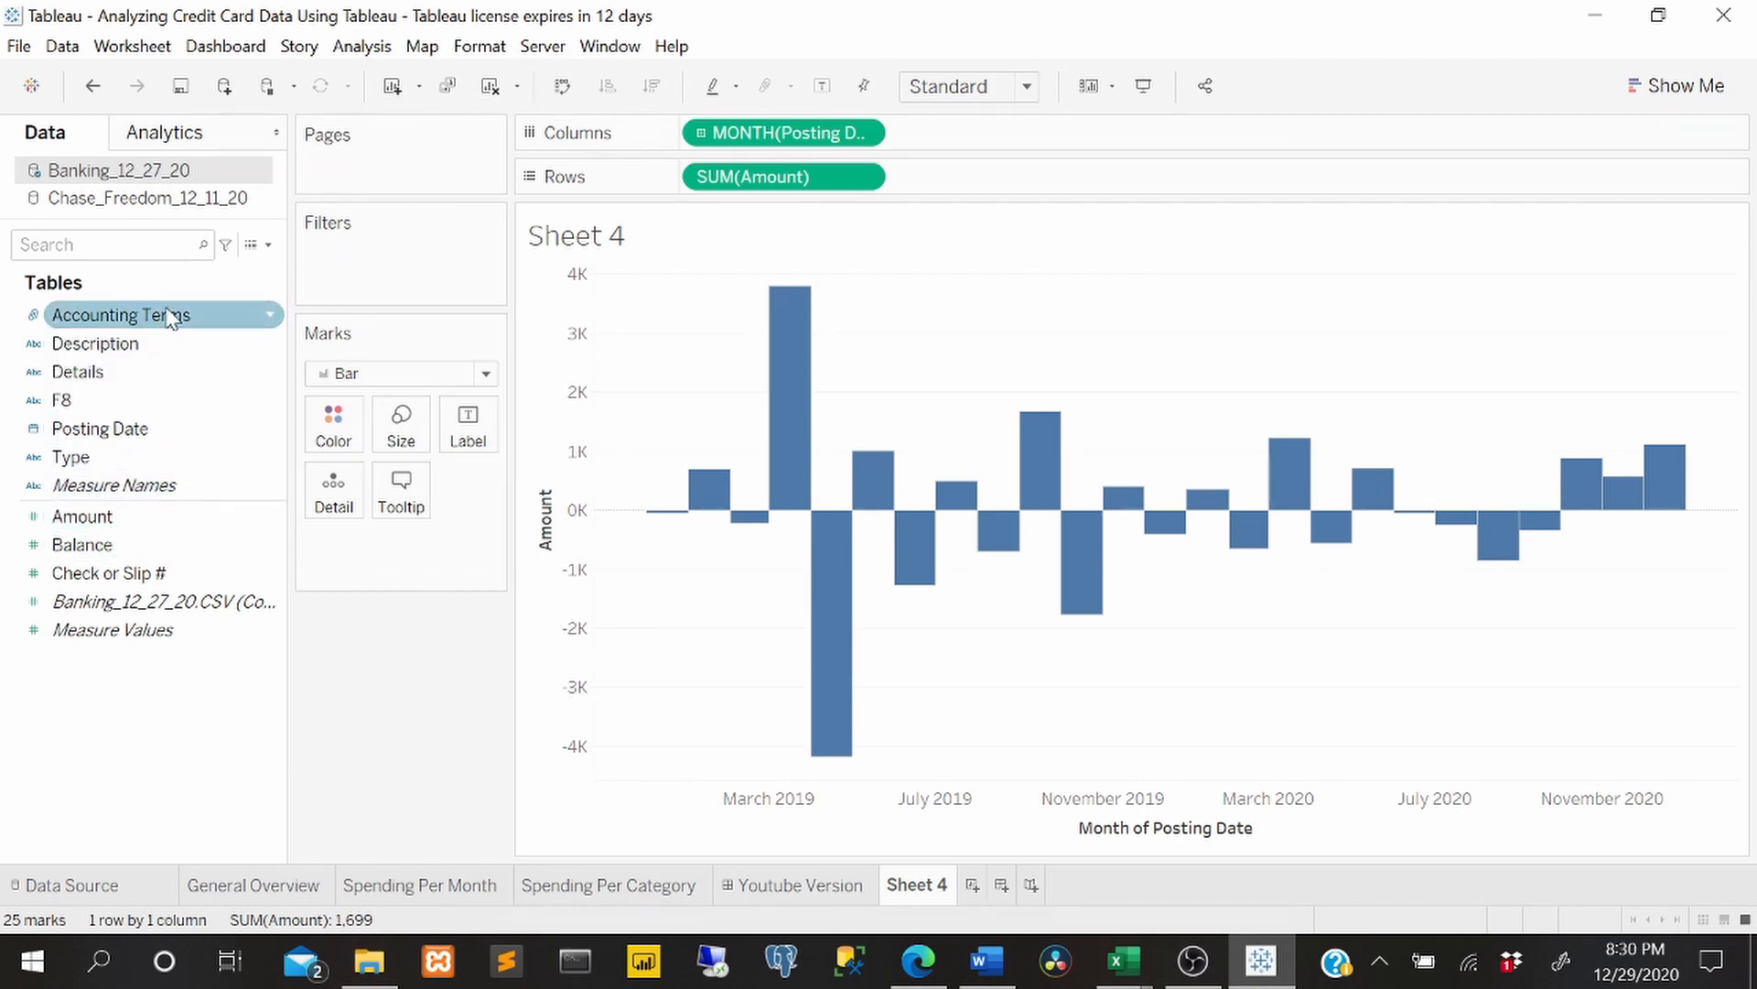
# - Color the Sheet 4 bars by Accounting Terms and inspect the monthly credit and debit amounts
pyautogui.moveTo(169, 316); pyautogui.dragTo(333, 431)
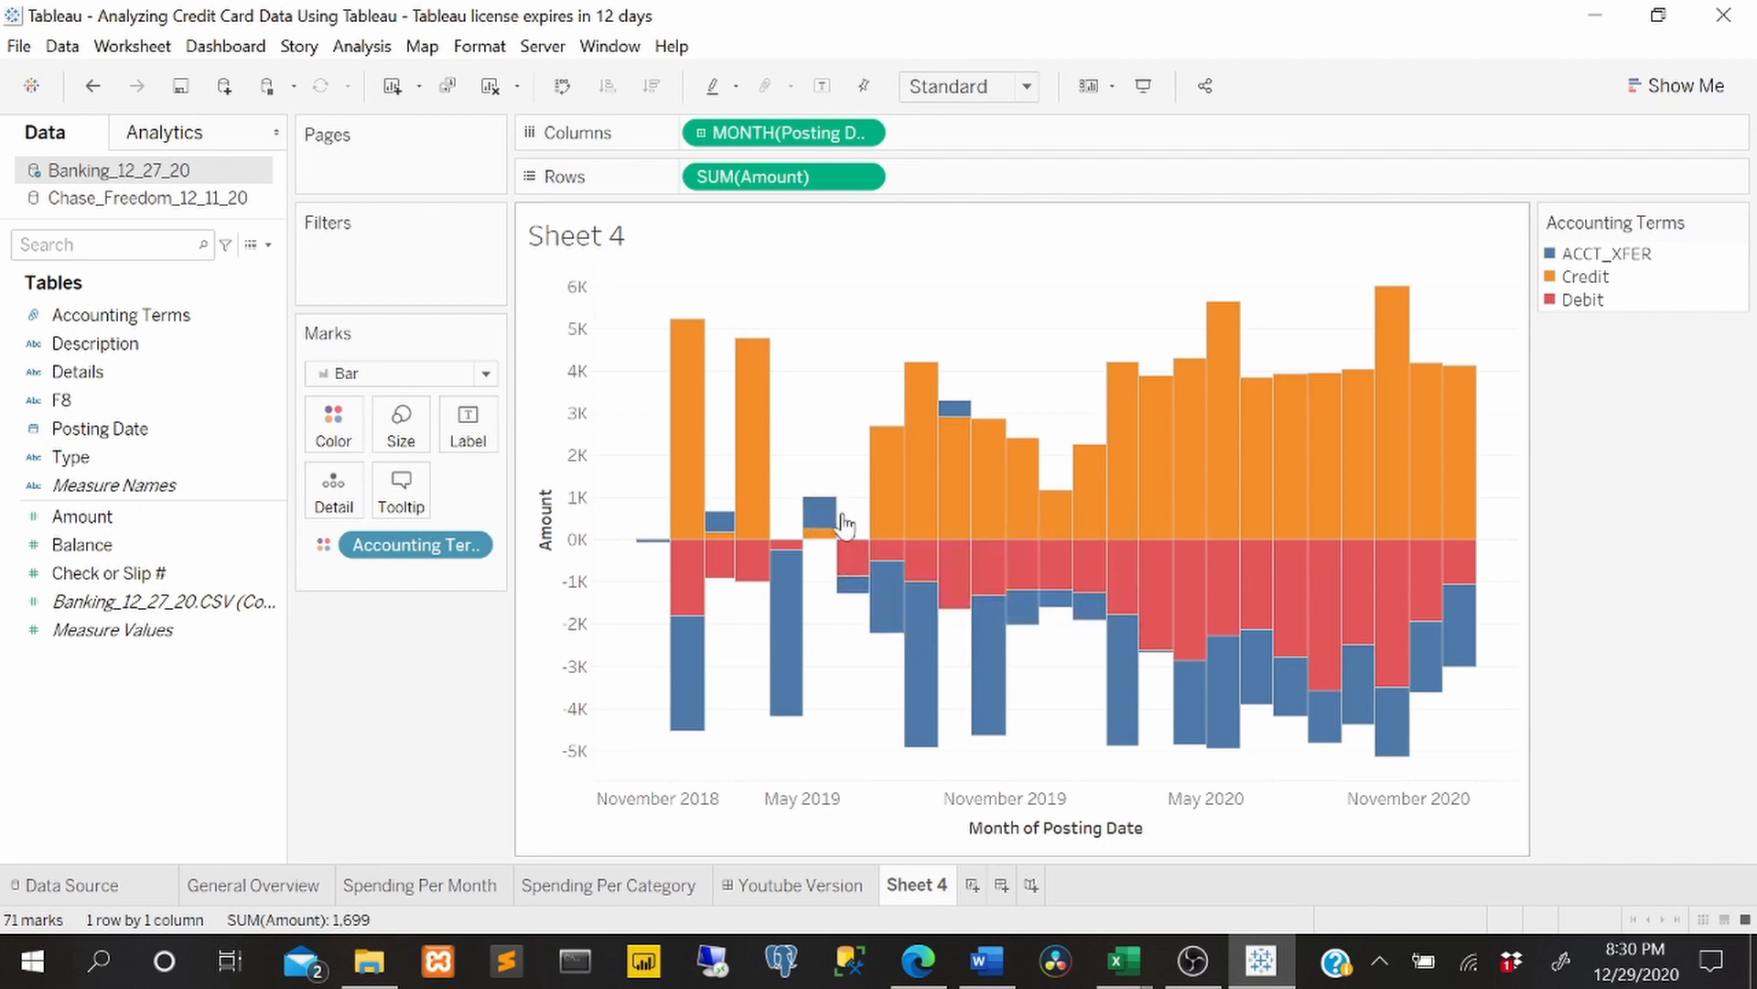
pyautogui.moveTo(824, 520)
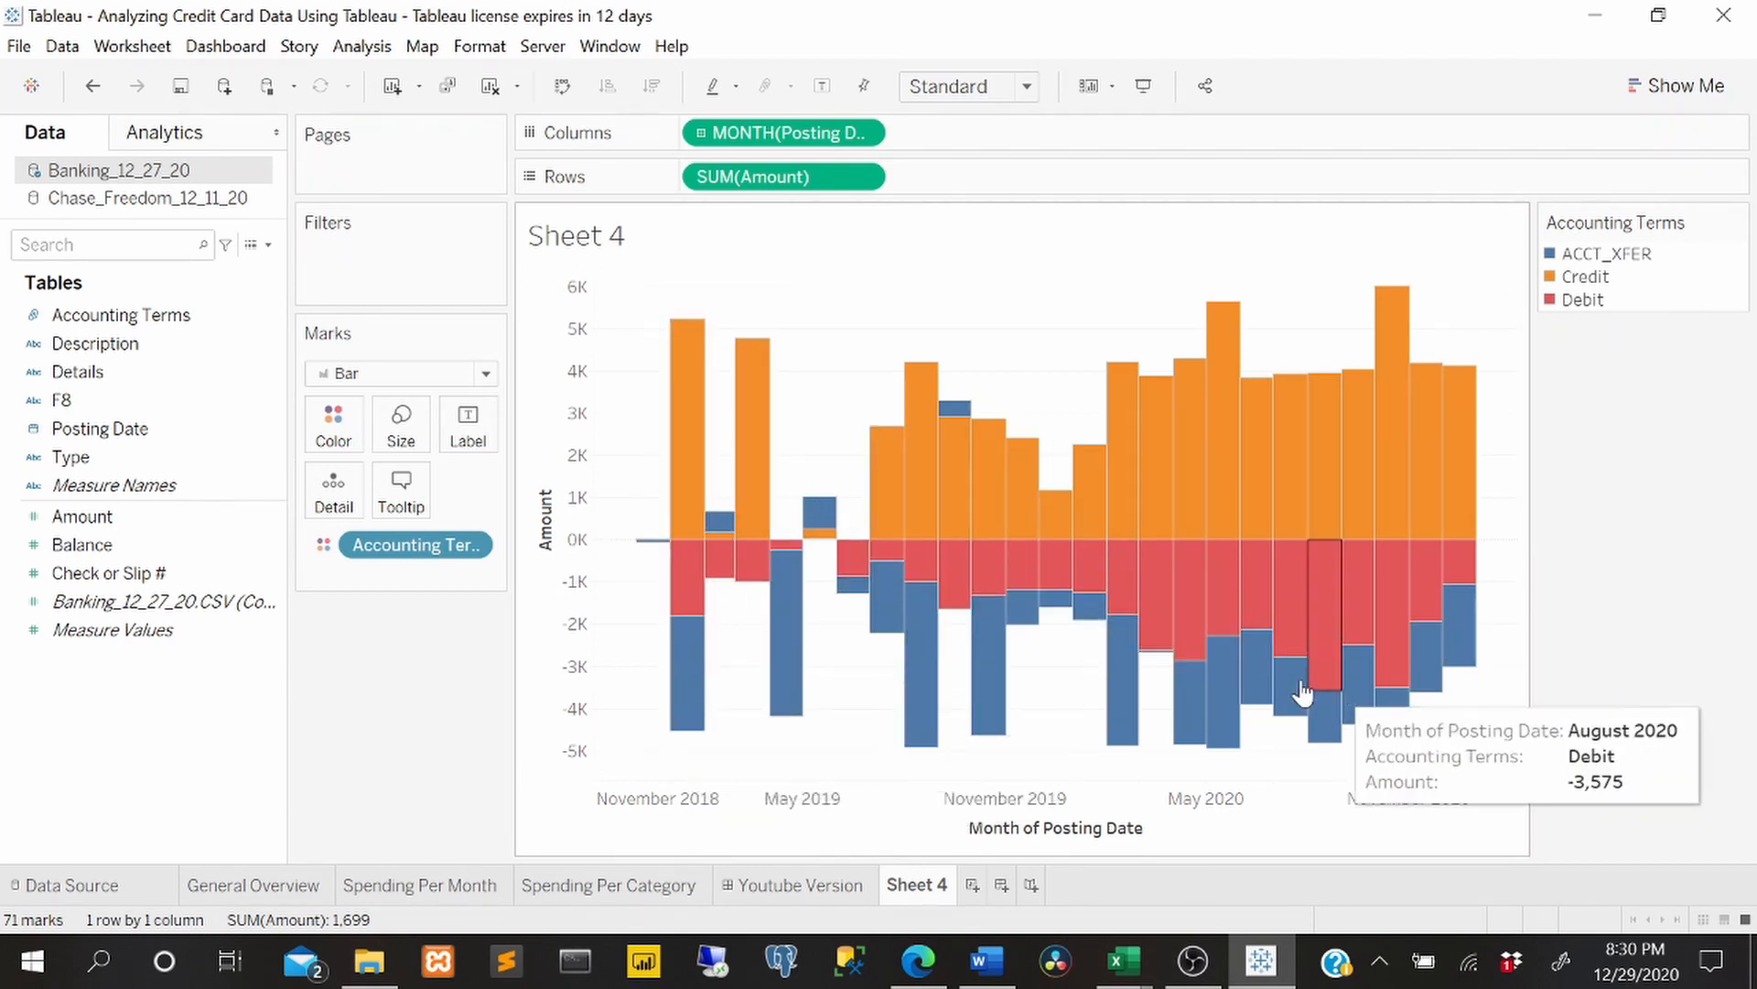
pyautogui.click(683, 497)
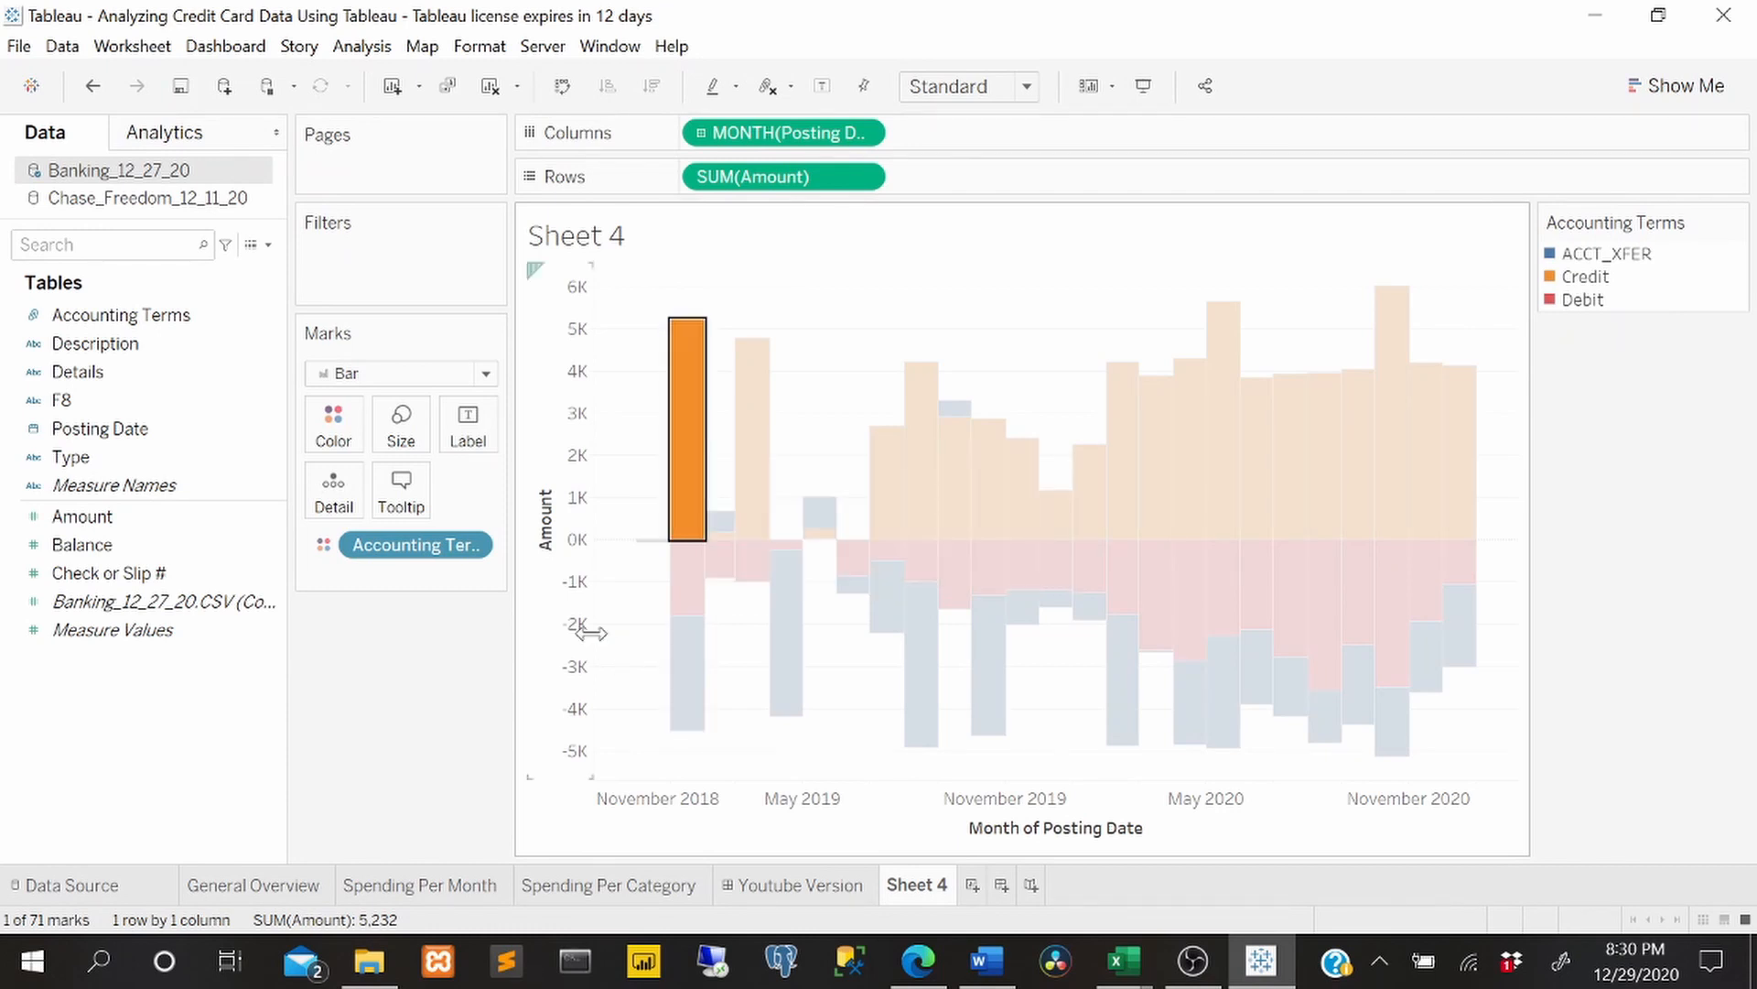
pyautogui.click(627, 632)
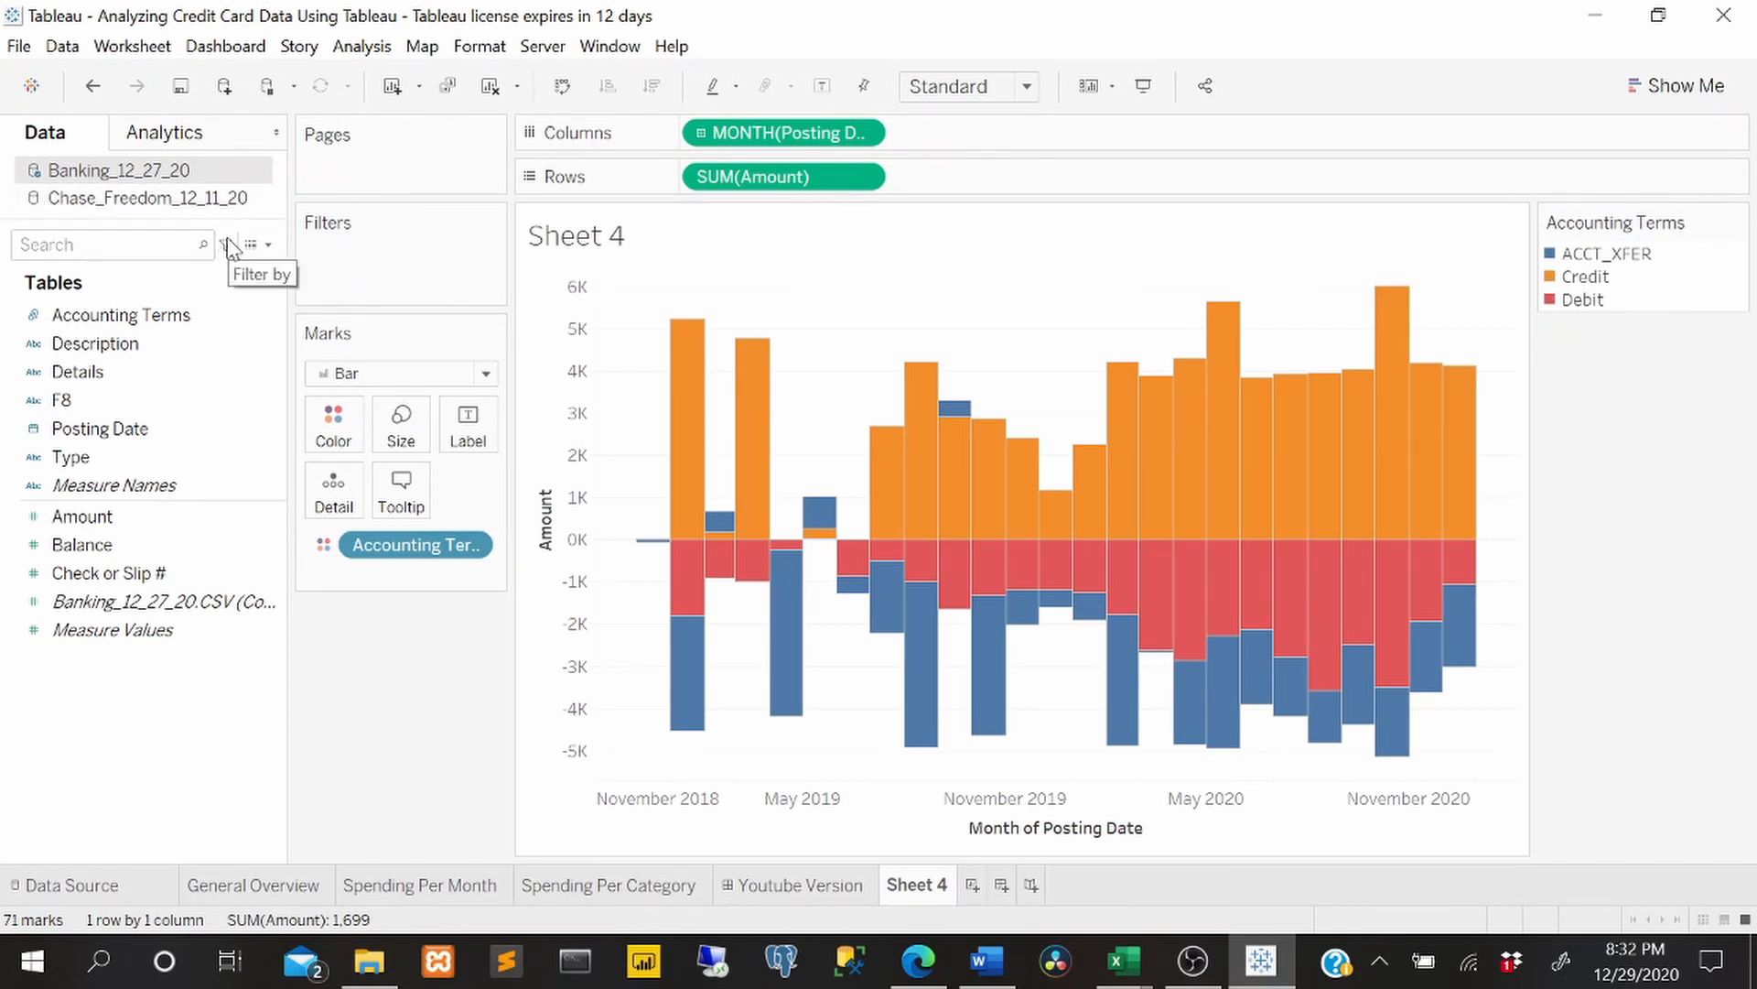
# - Show the Chase_Freedom_12_11_20 fields and use Description as the linking field to the banking data
pyautogui.click(111, 200)
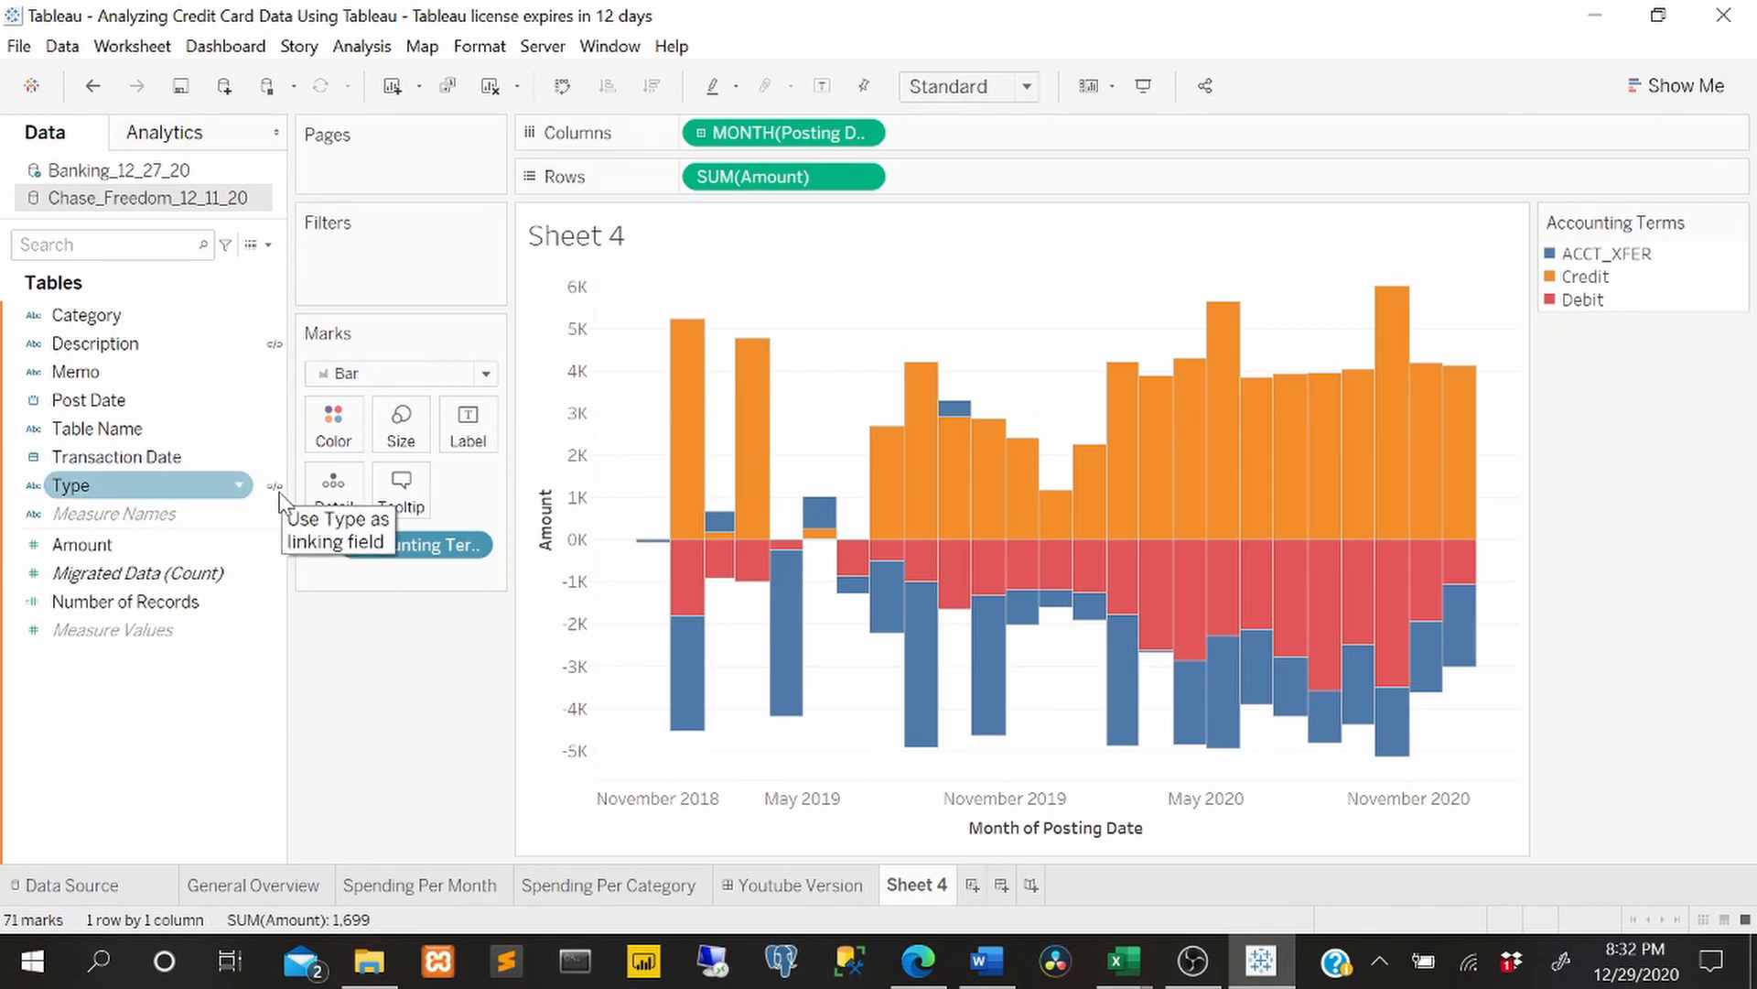
pyautogui.click(273, 345)
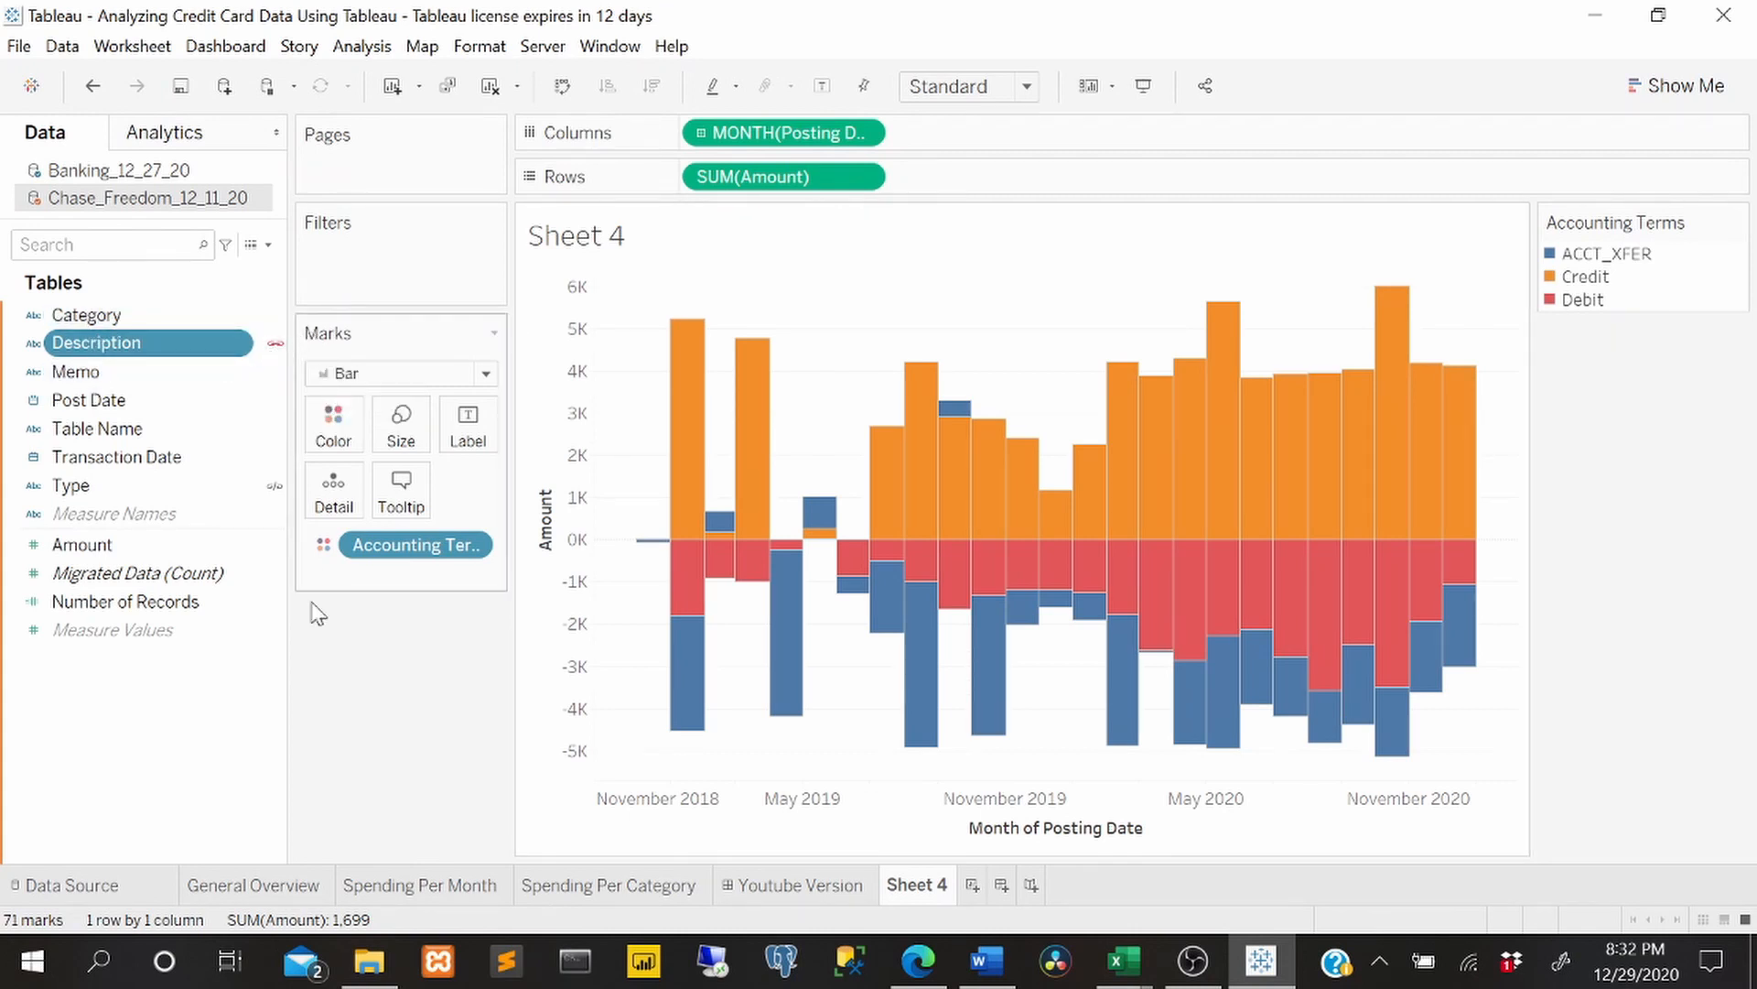
# - Try adding the Chase card Amount to Rows beside the banking Amount on Sheet 4, and remove it again
pyautogui.keyDown('ctrl'); pyautogui.click(165, 545); pyautogui.keyUp('ctrl')
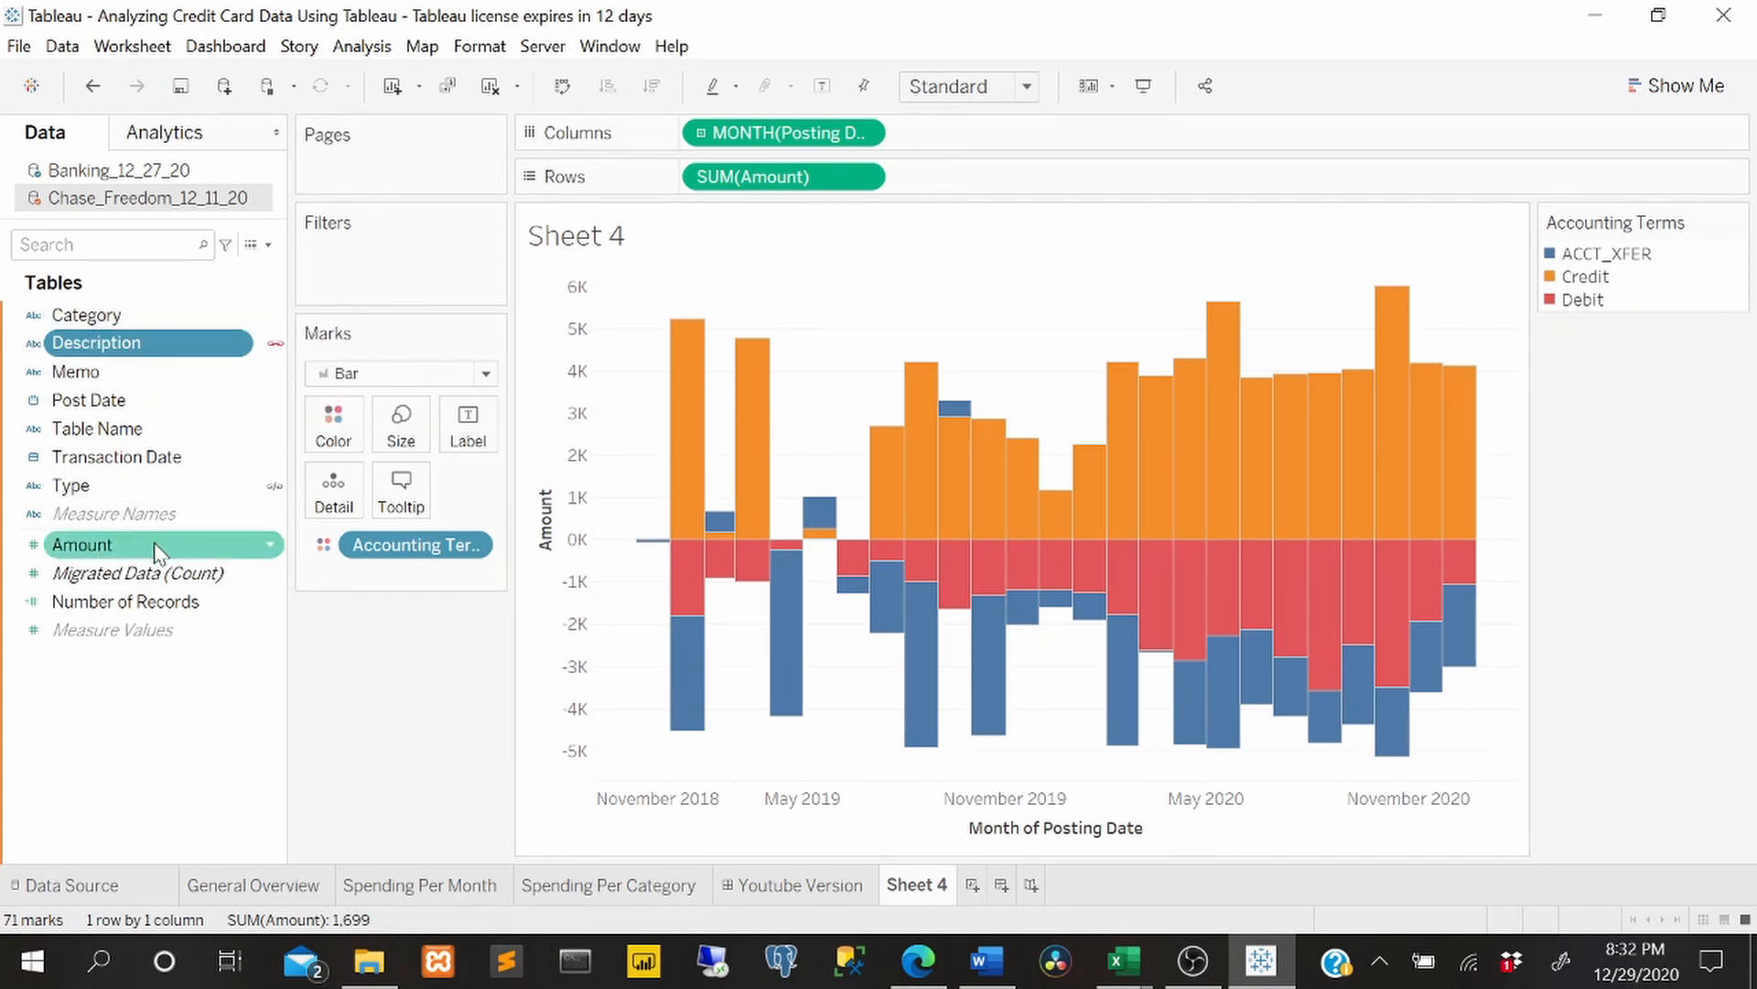
pyautogui.moveTo(165, 546); pyautogui.dragTo(1067, 183)
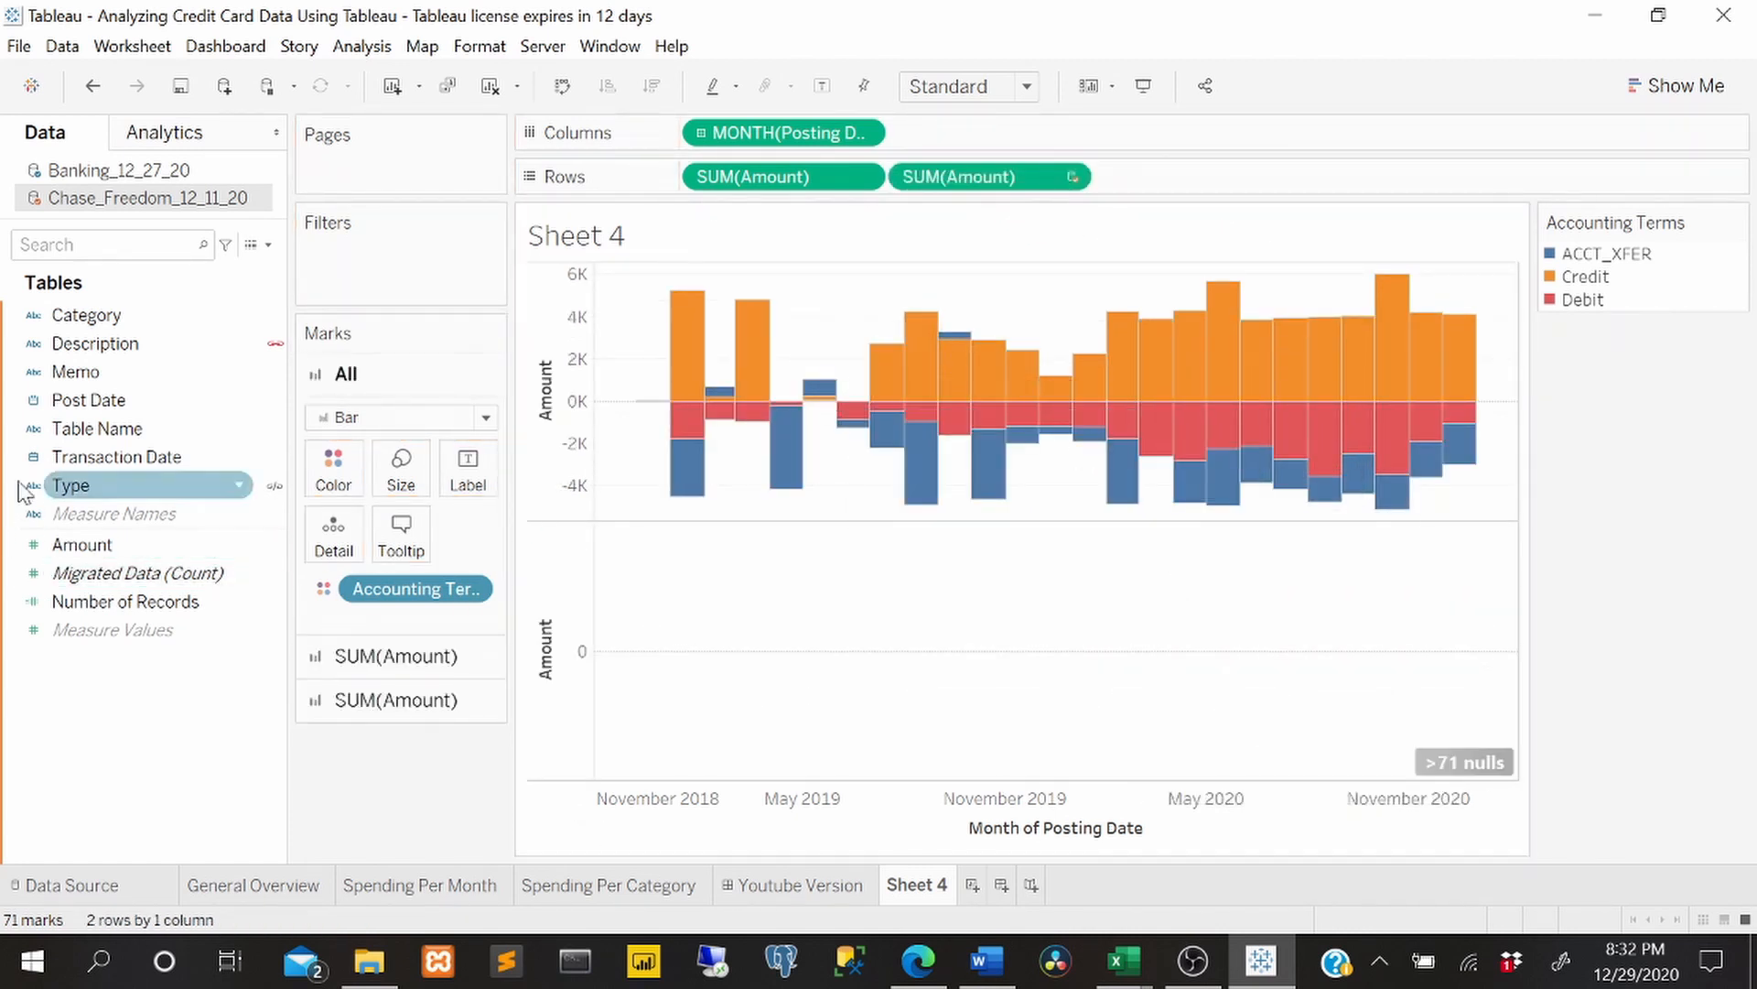
pyautogui.moveTo(952, 181); pyautogui.dragTo(165, 673)
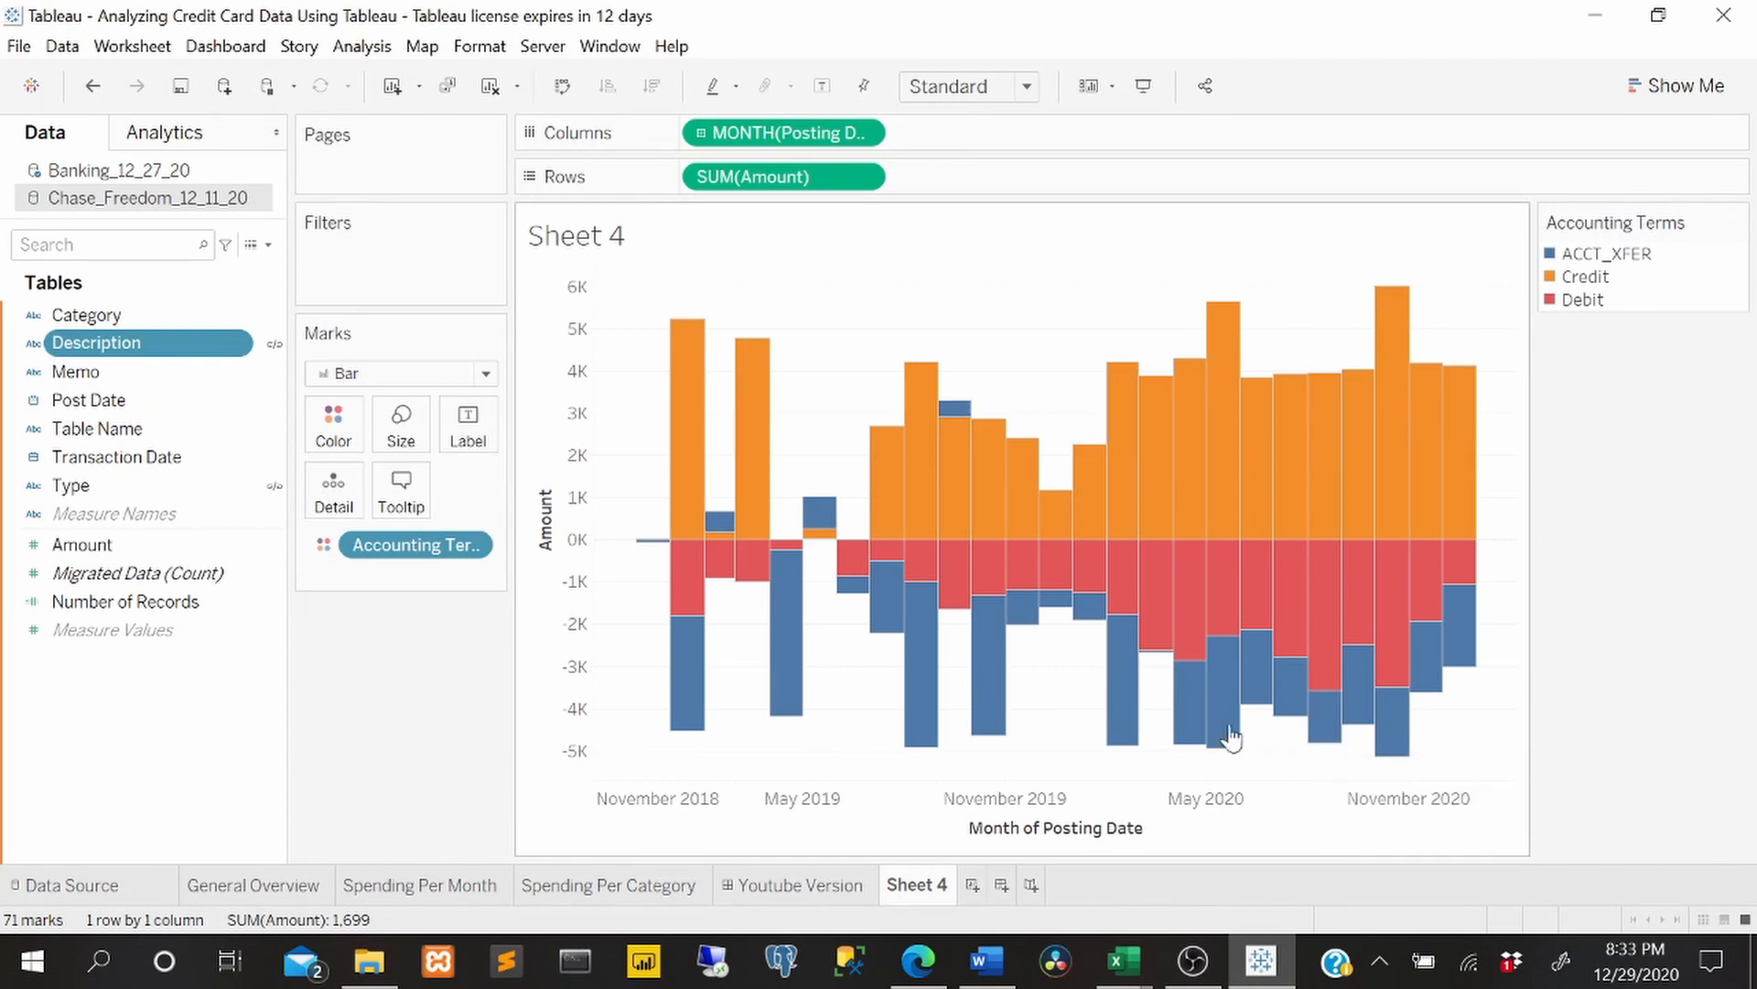
# - Review the Chase_Freedom_12_11_20 source table and inspect the January 2019 bar segments on Sheet 4
pyautogui.moveTo(1049, 611)
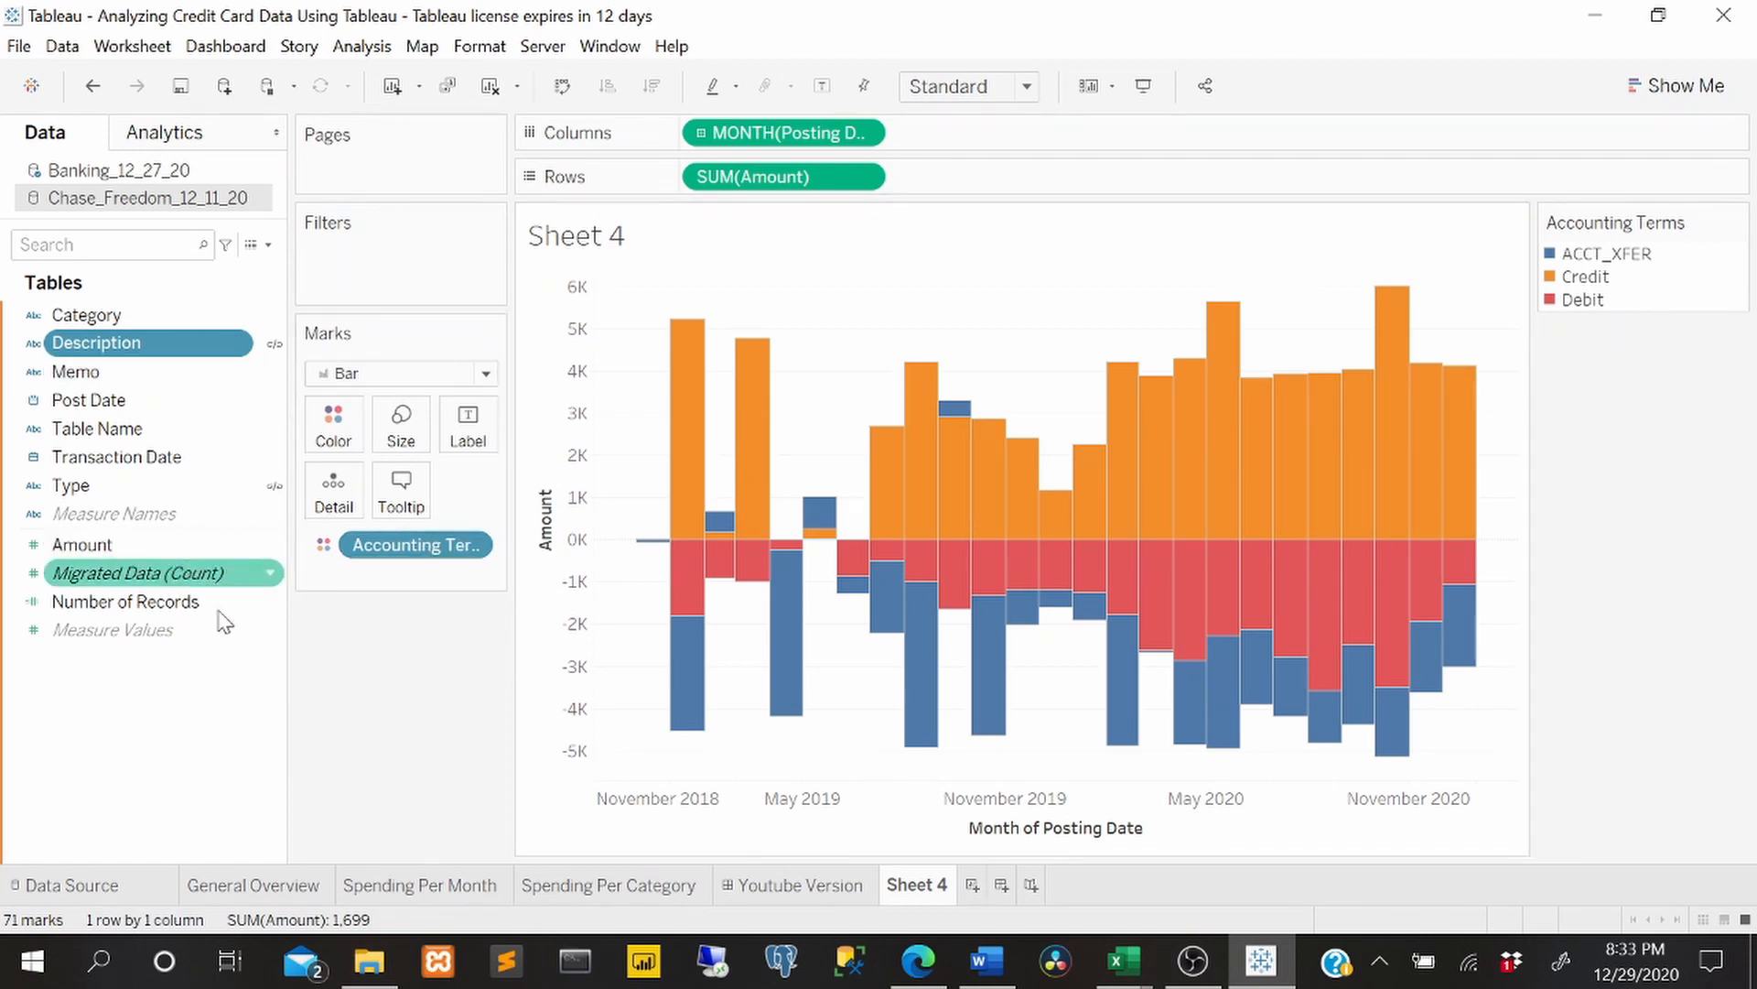
pyautogui.click(123, 884)
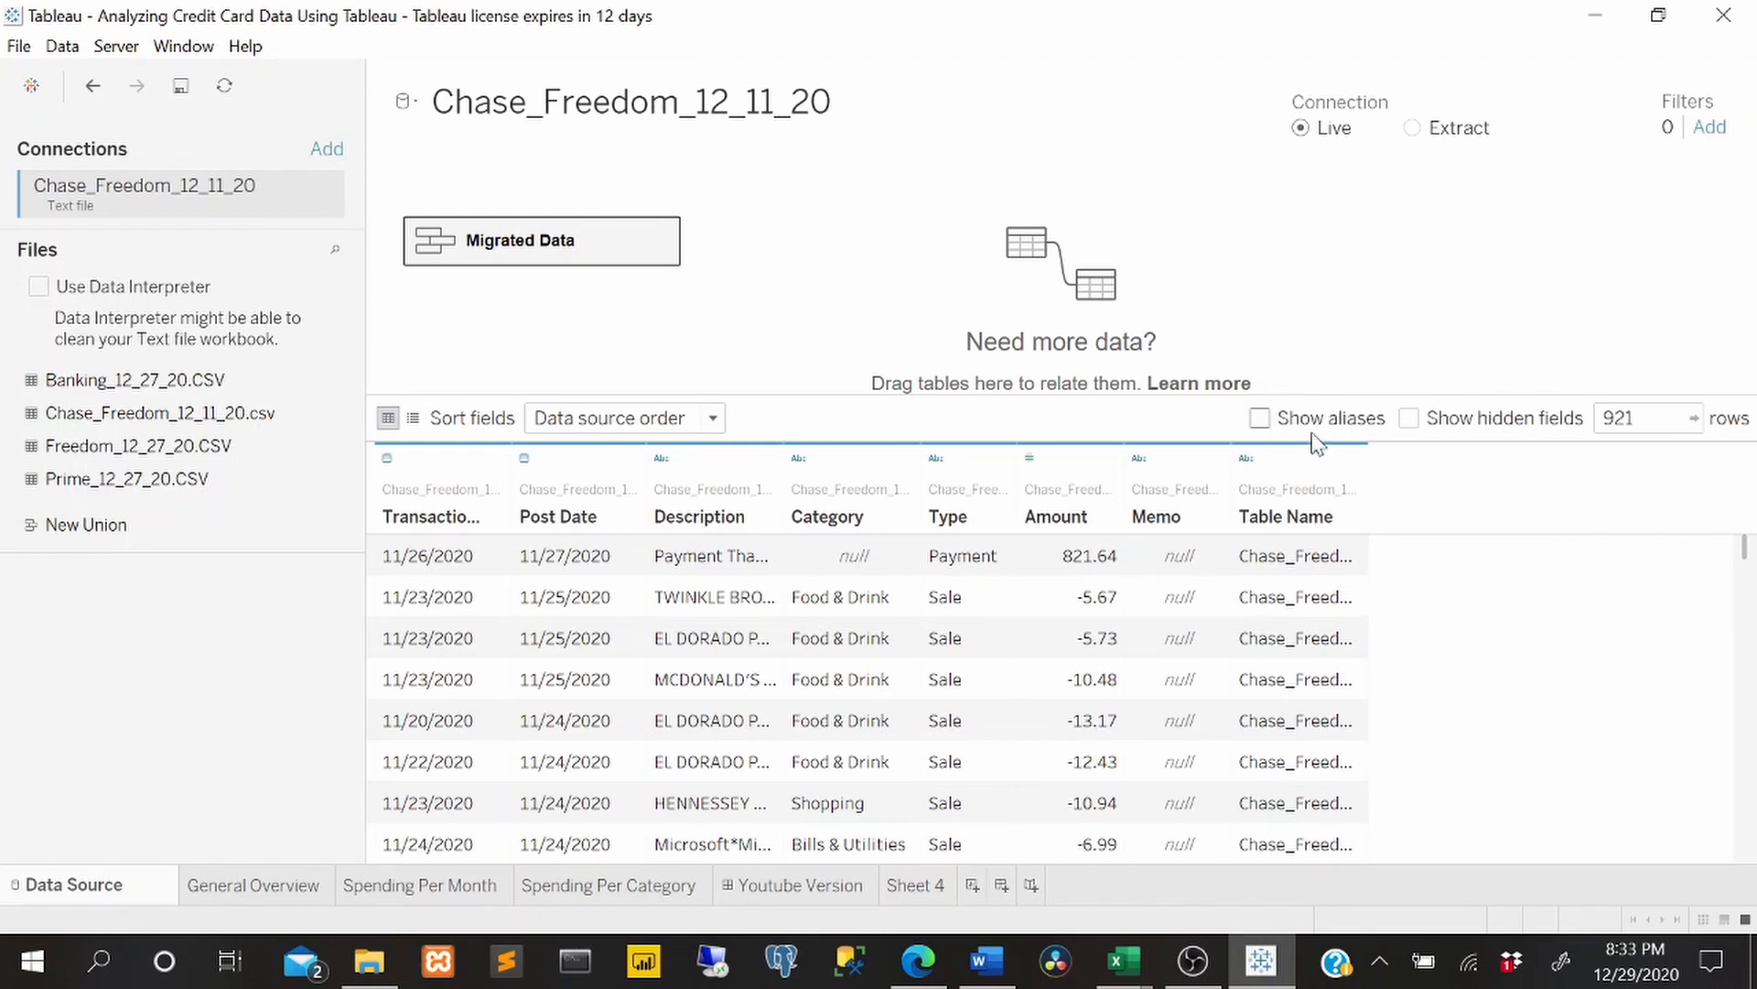
pyautogui.click(909, 893)
pyautogui.moveTo(698, 366)
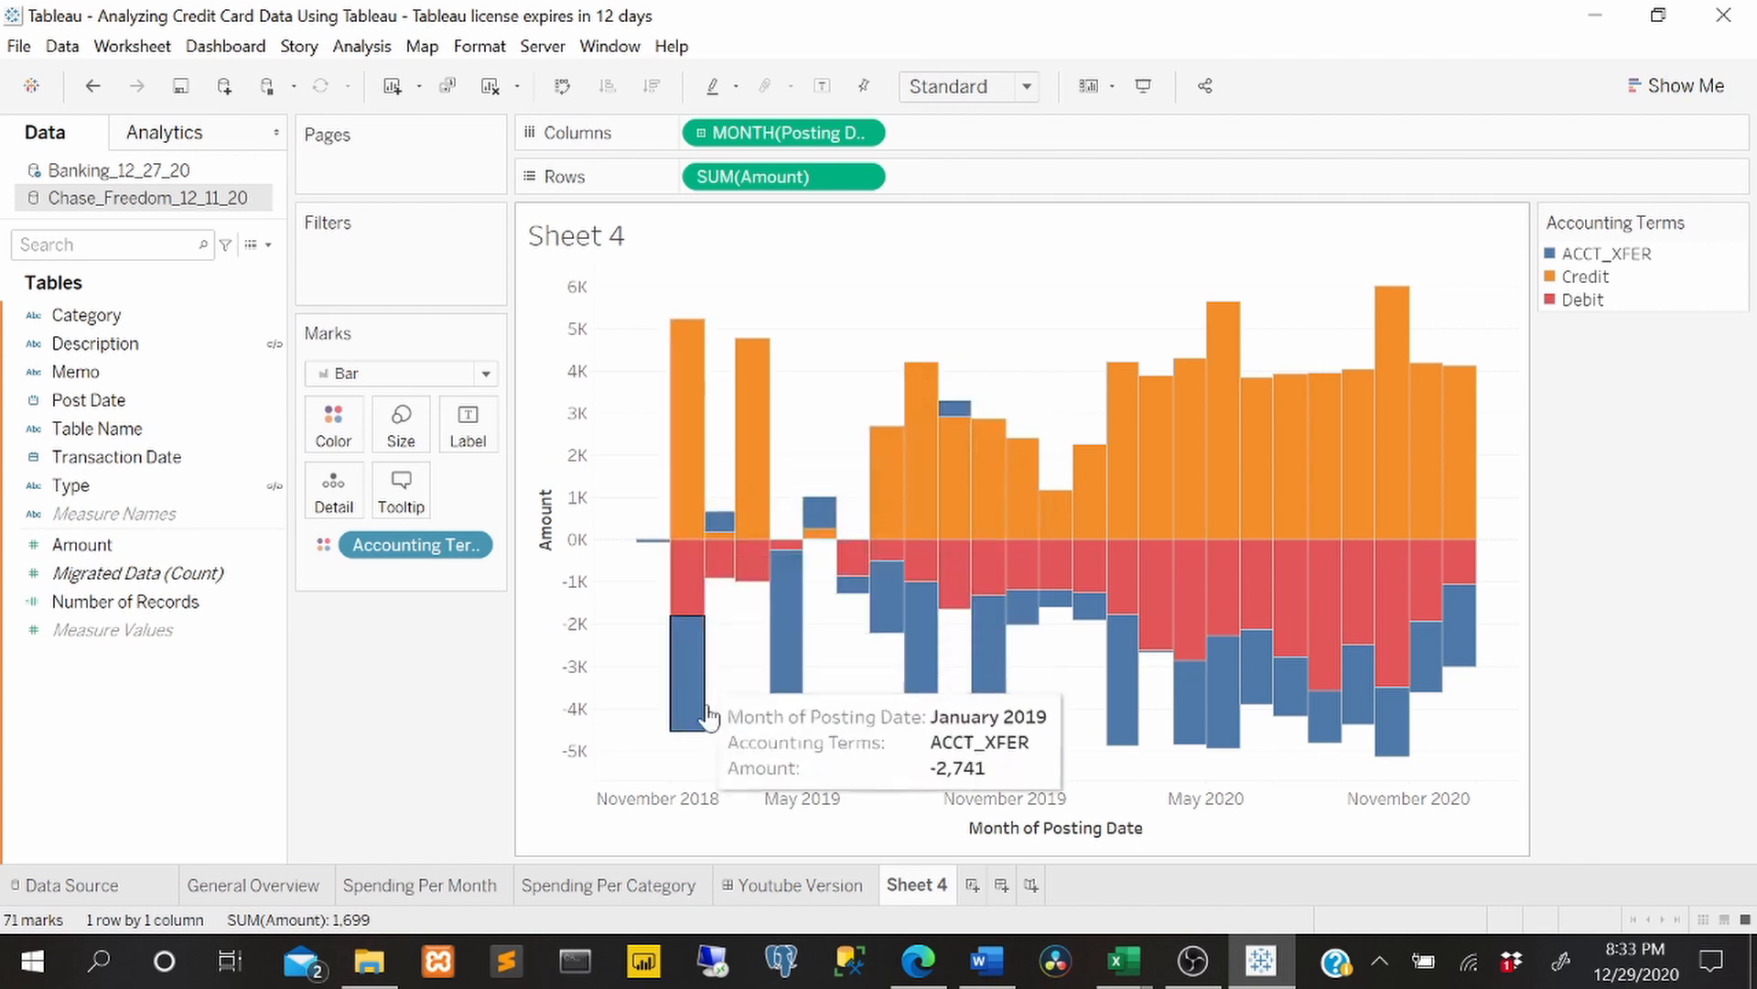
pyautogui.moveTo(687, 471)
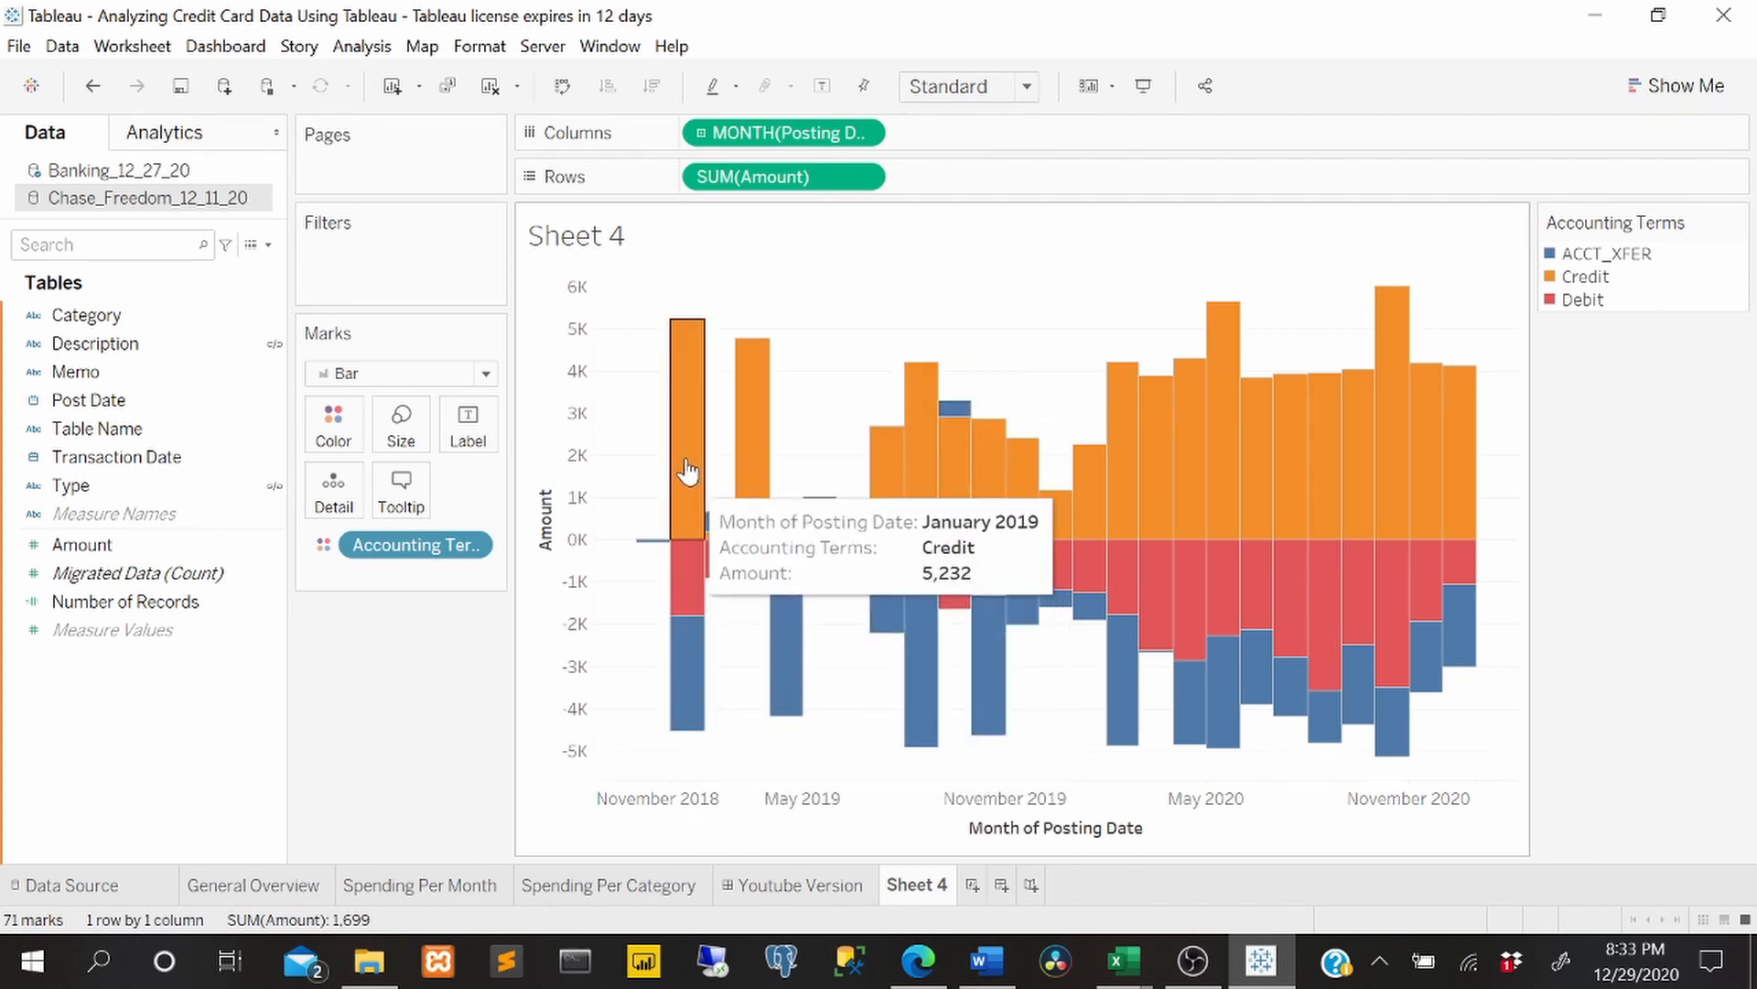
pyautogui.moveTo(702, 725)
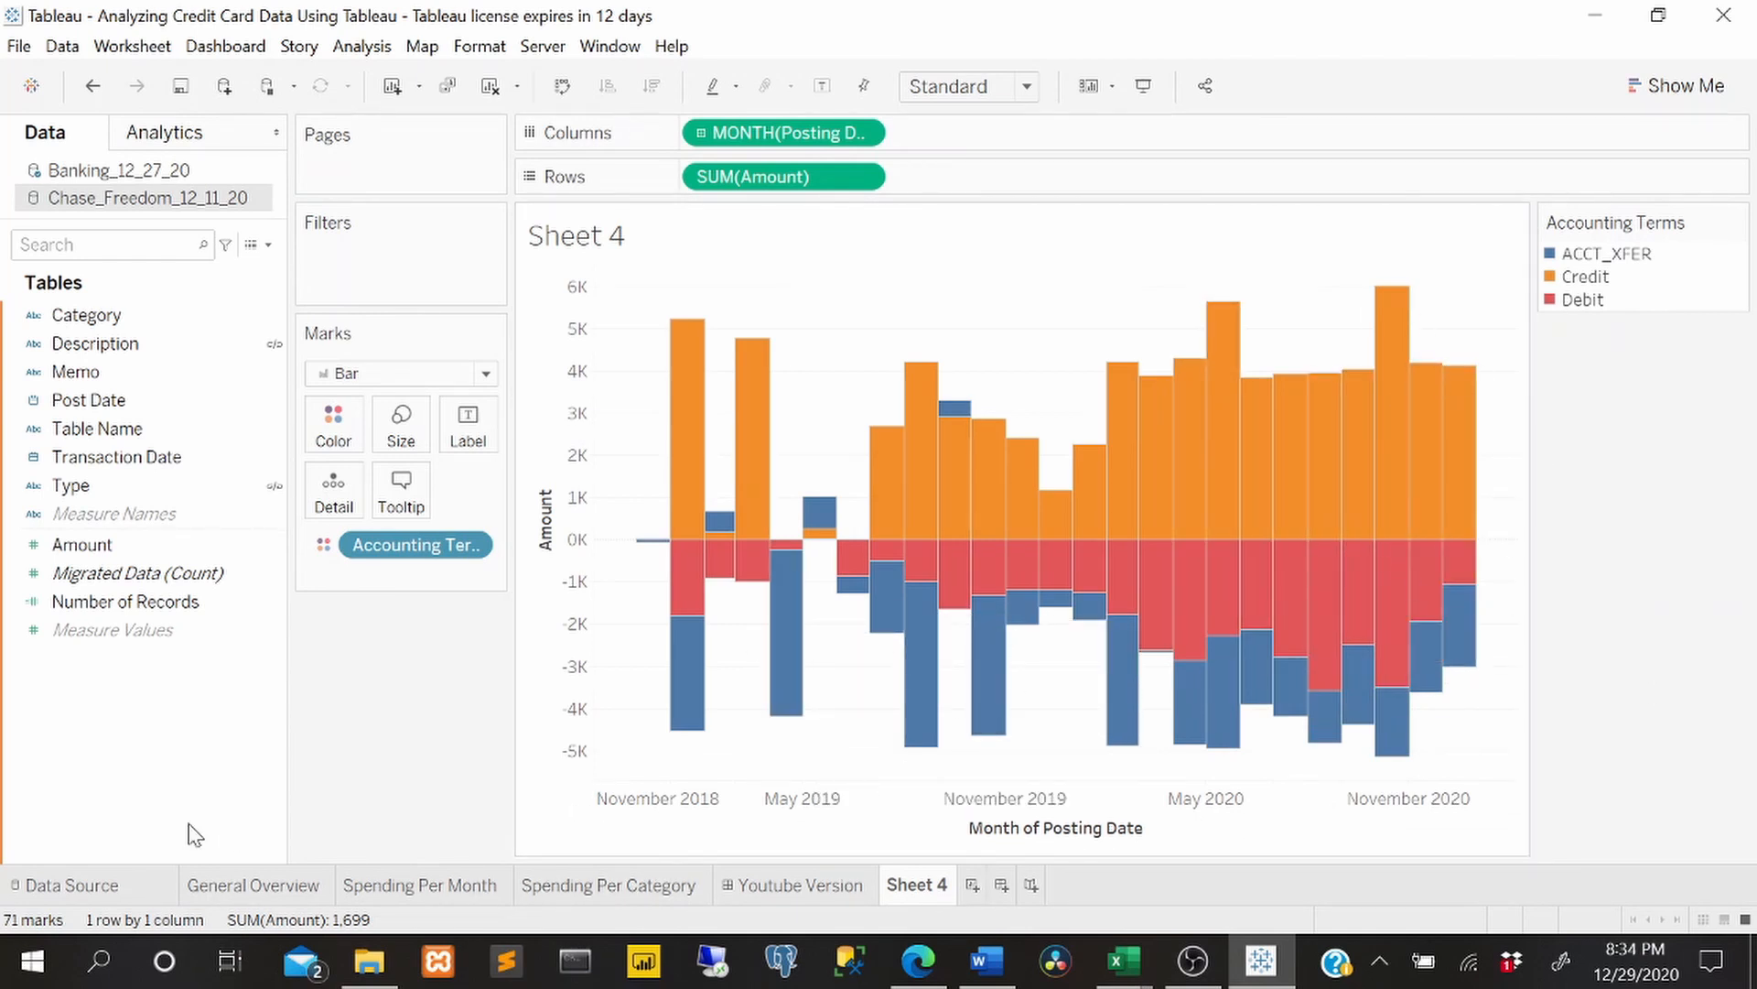
# - Create a calculated field from Transaction Date in the Chase_Freedom_12_11_20 source with the formula month([Transaction Date]) and apply it
pyautogui.click(69, 885)
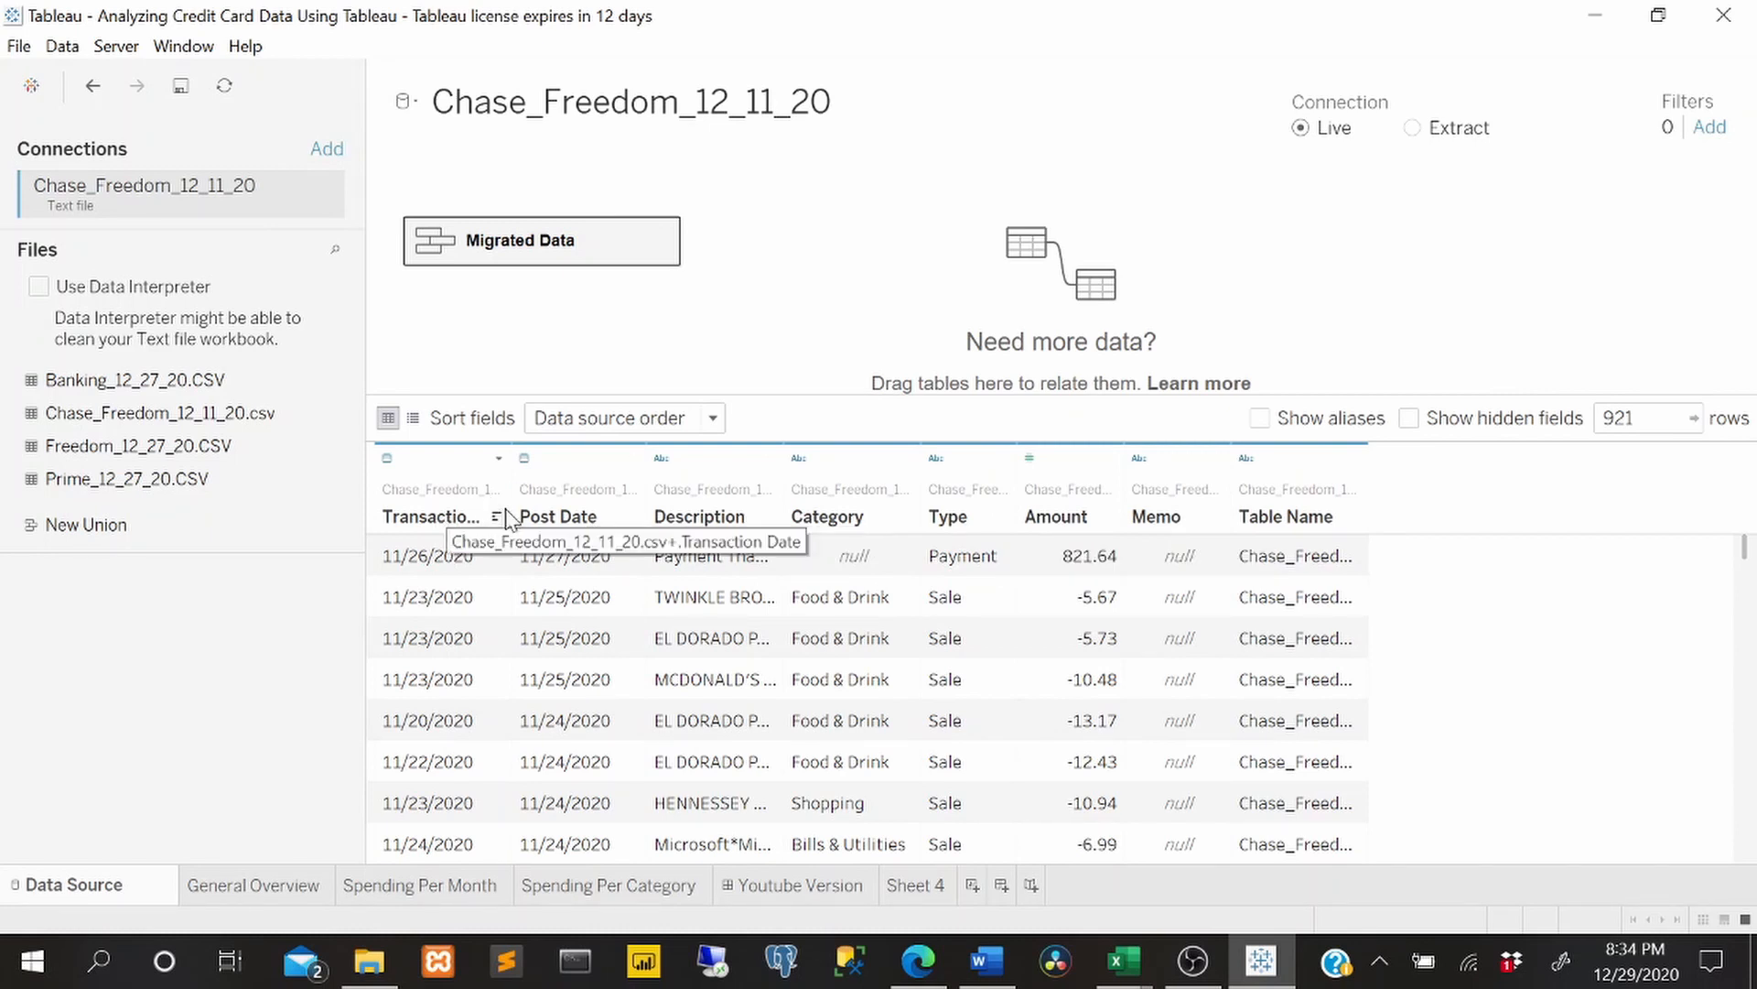
pyautogui.rightClick(436, 497)
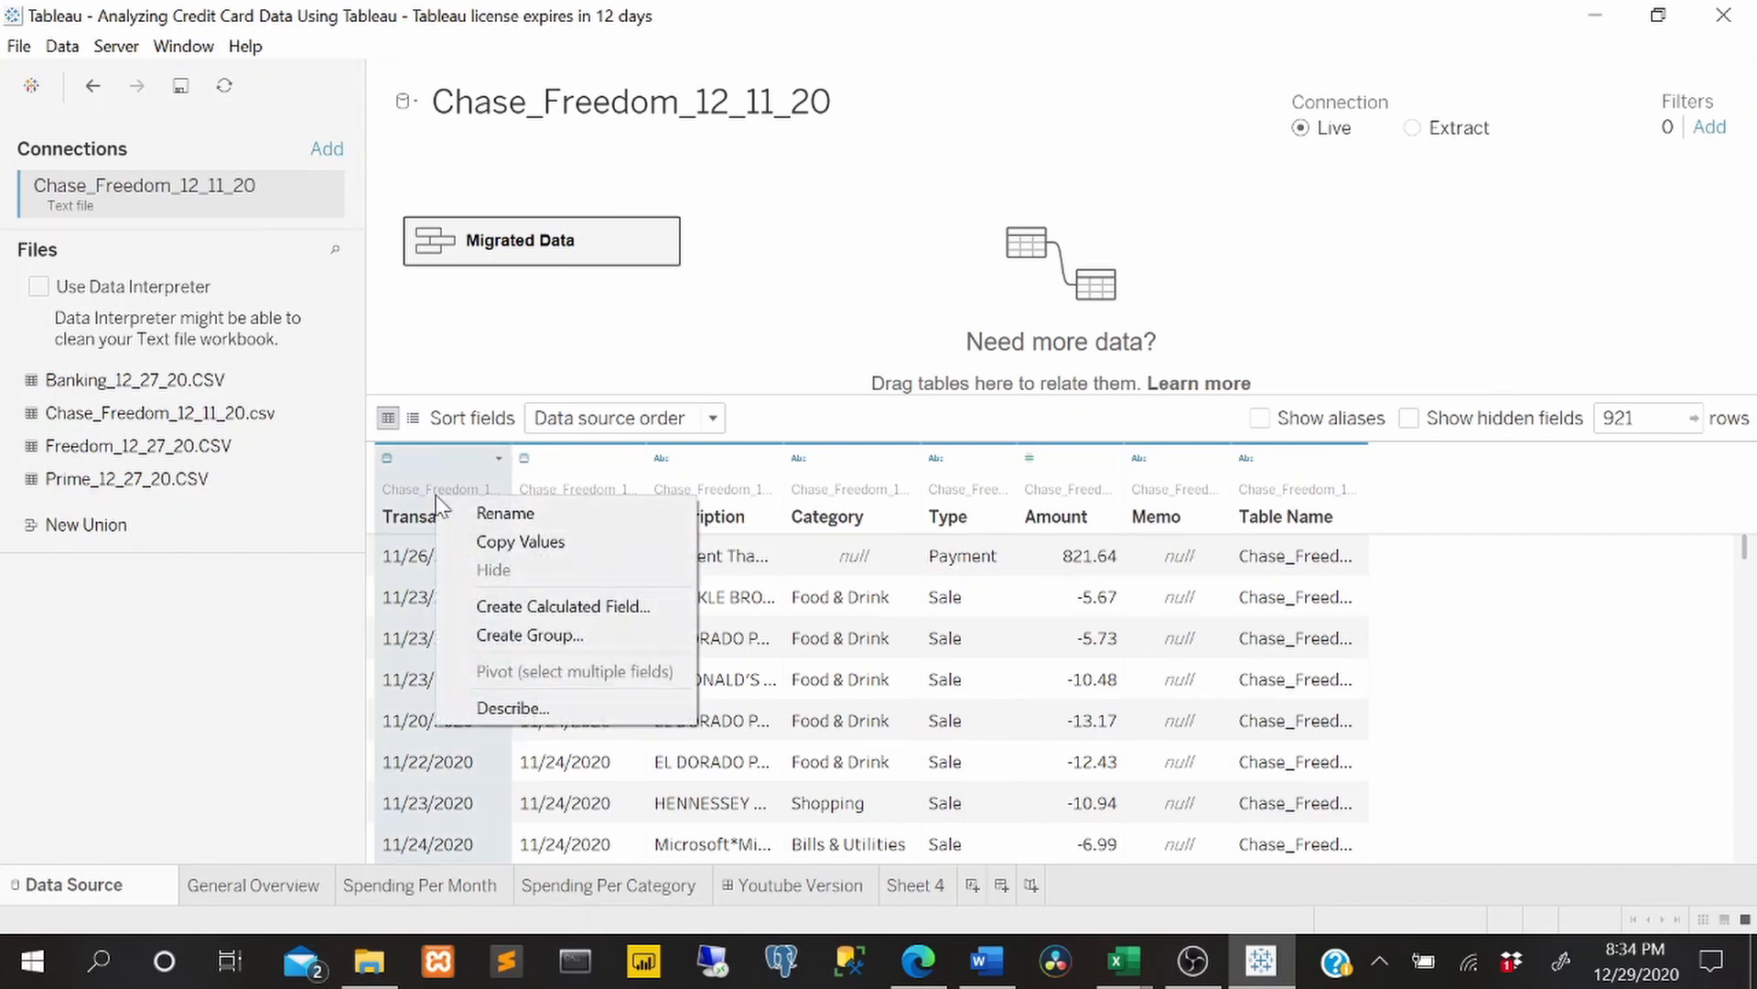
pyautogui.click(563, 608)
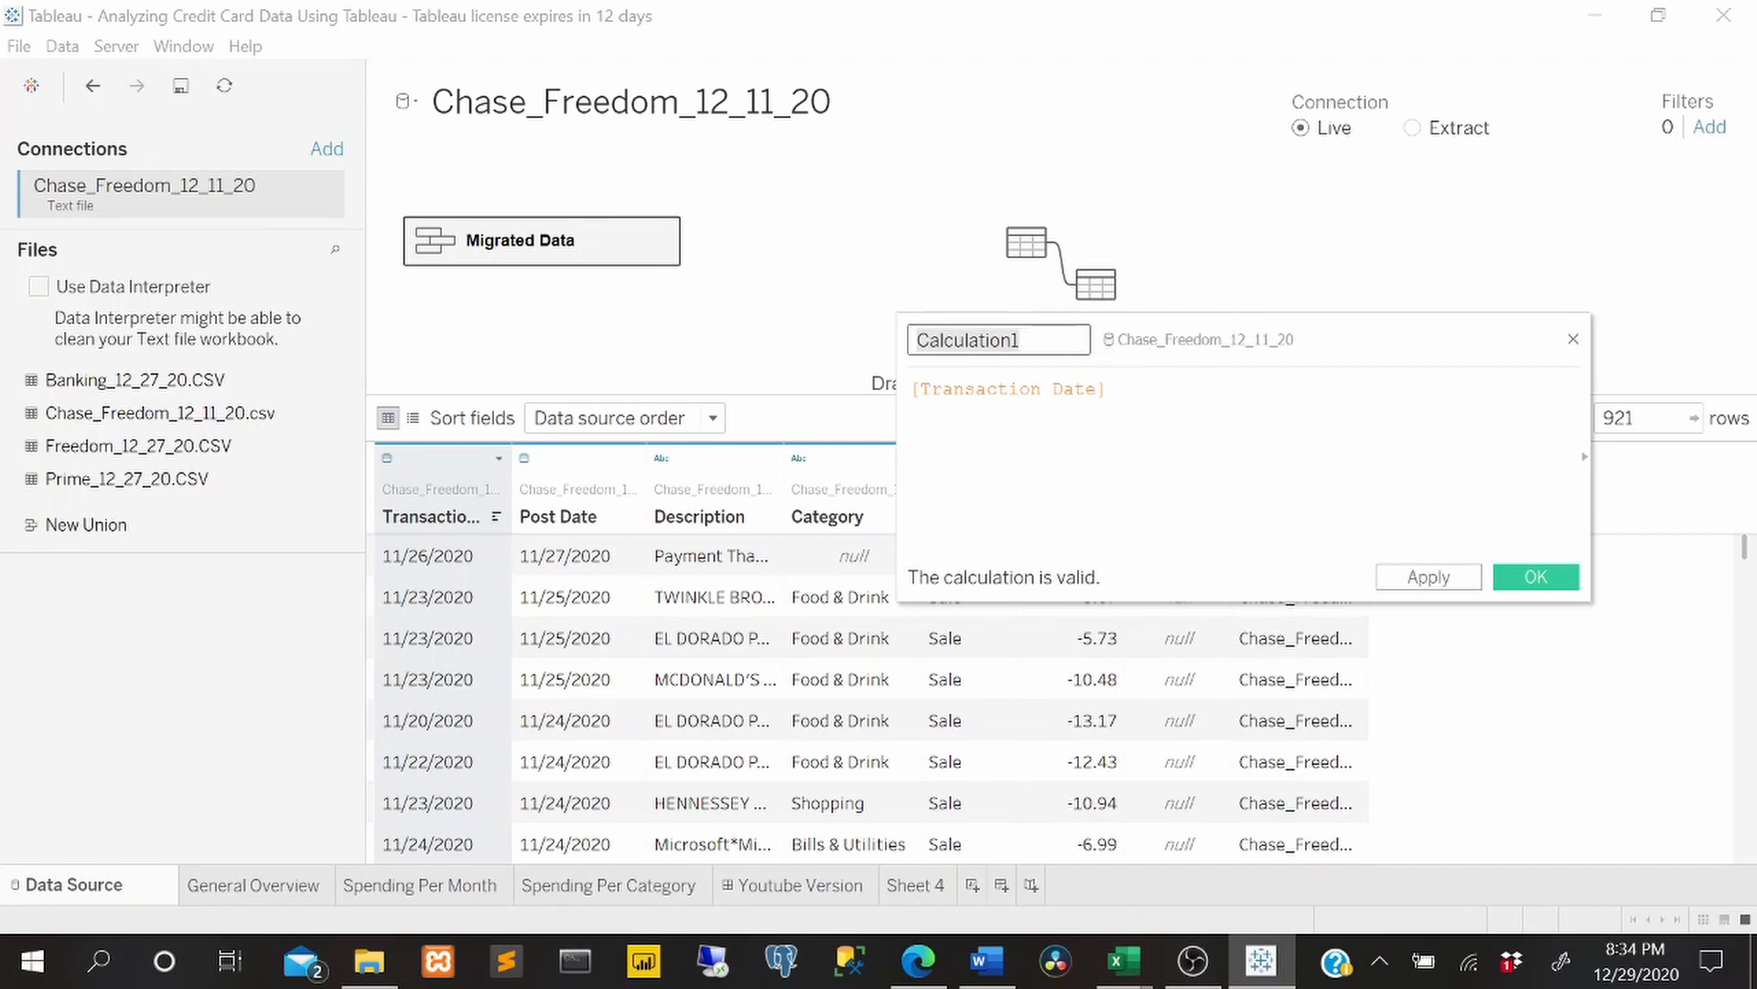
pyautogui.click(919, 389)
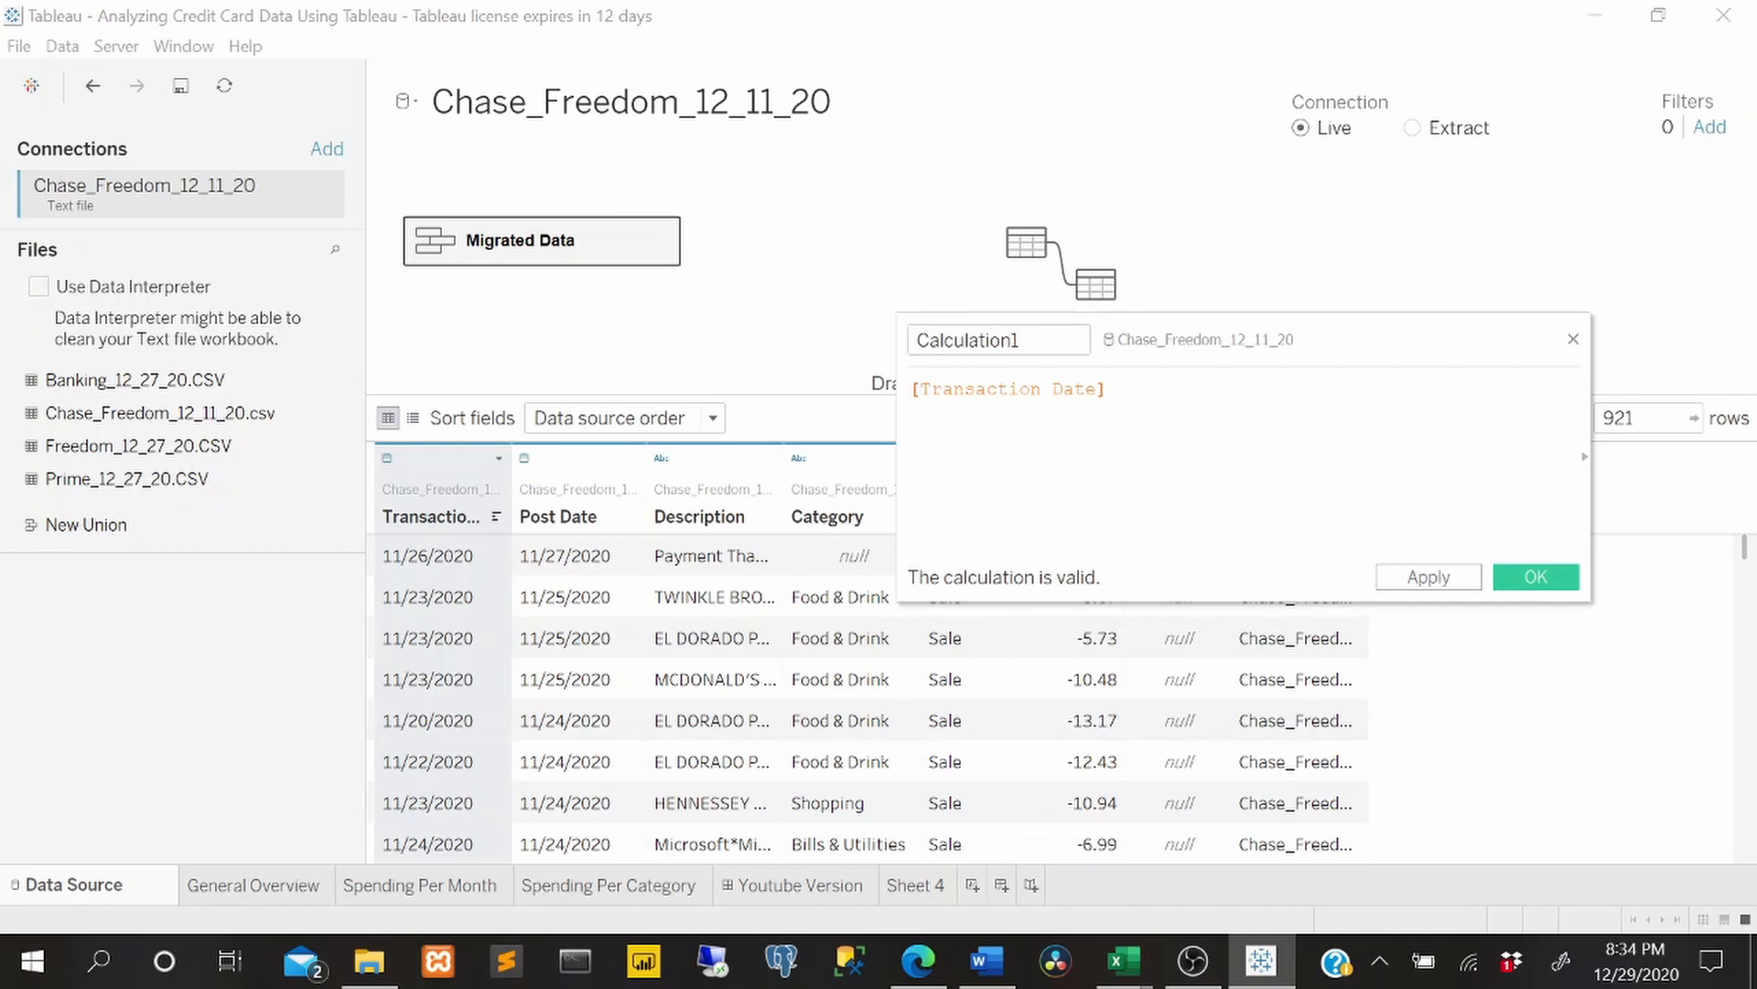
pyautogui.write('mon')
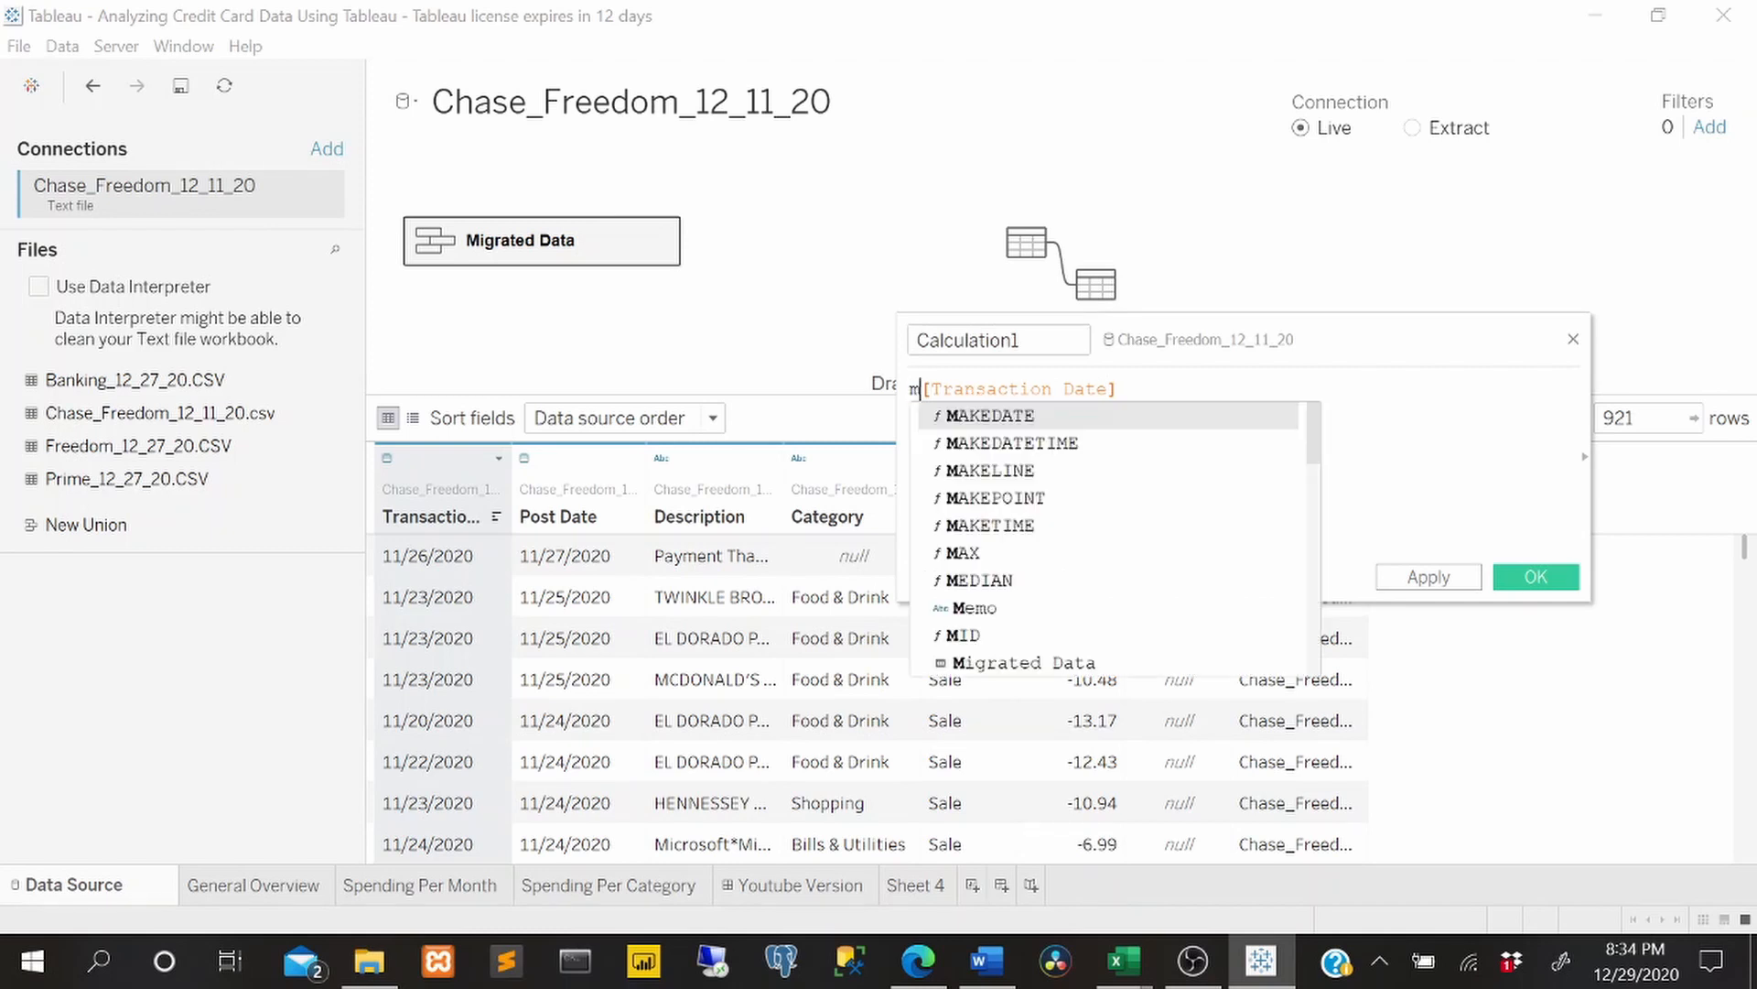
pyautogui.write('th(')
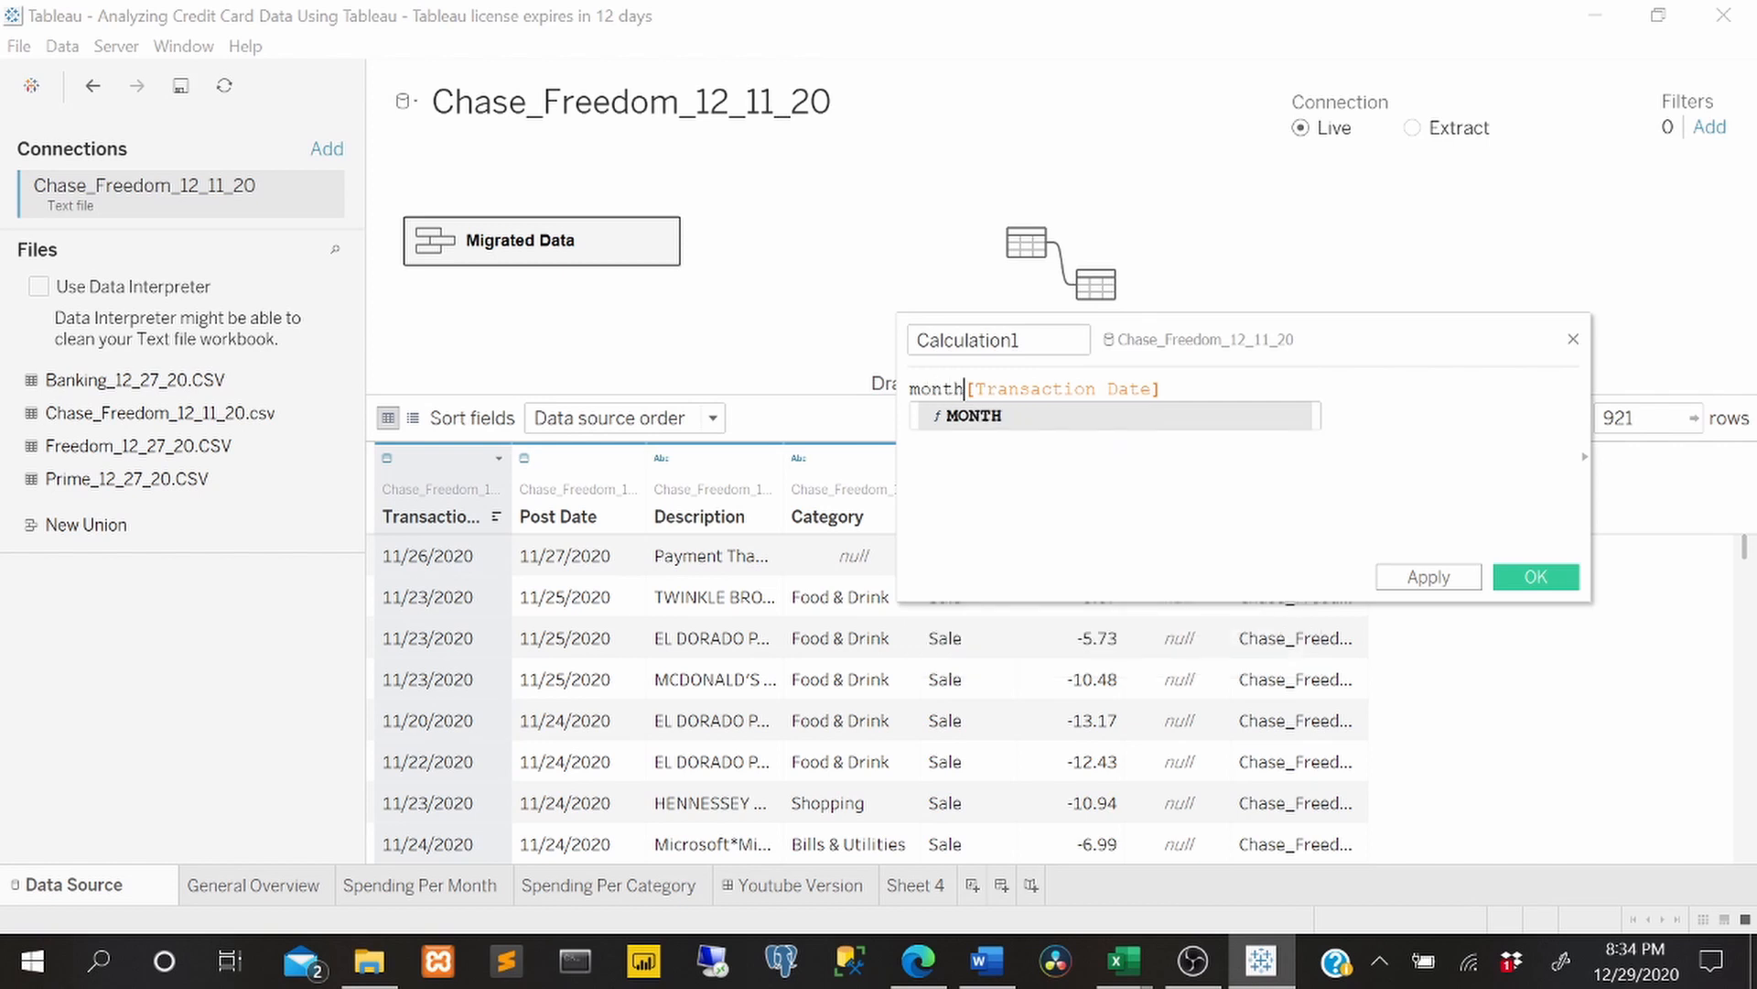
pyautogui.press('Right')
pyautogui.press('Right')
pyautogui.press('Right')
pyautogui.press('Right')
pyautogui.press('Right')
pyautogui.press('Right')
pyautogui.press('Right')
pyautogui.press('Right')
pyautogui.press('Right')
pyautogui.press('Right')
pyautogui.press('Right')
pyautogui.press('Right')
pyautogui.press('Right')
pyautogui.press('Right')
pyautogui.press('Right')
pyautogui.press('Right')
pyautogui.press('Right')
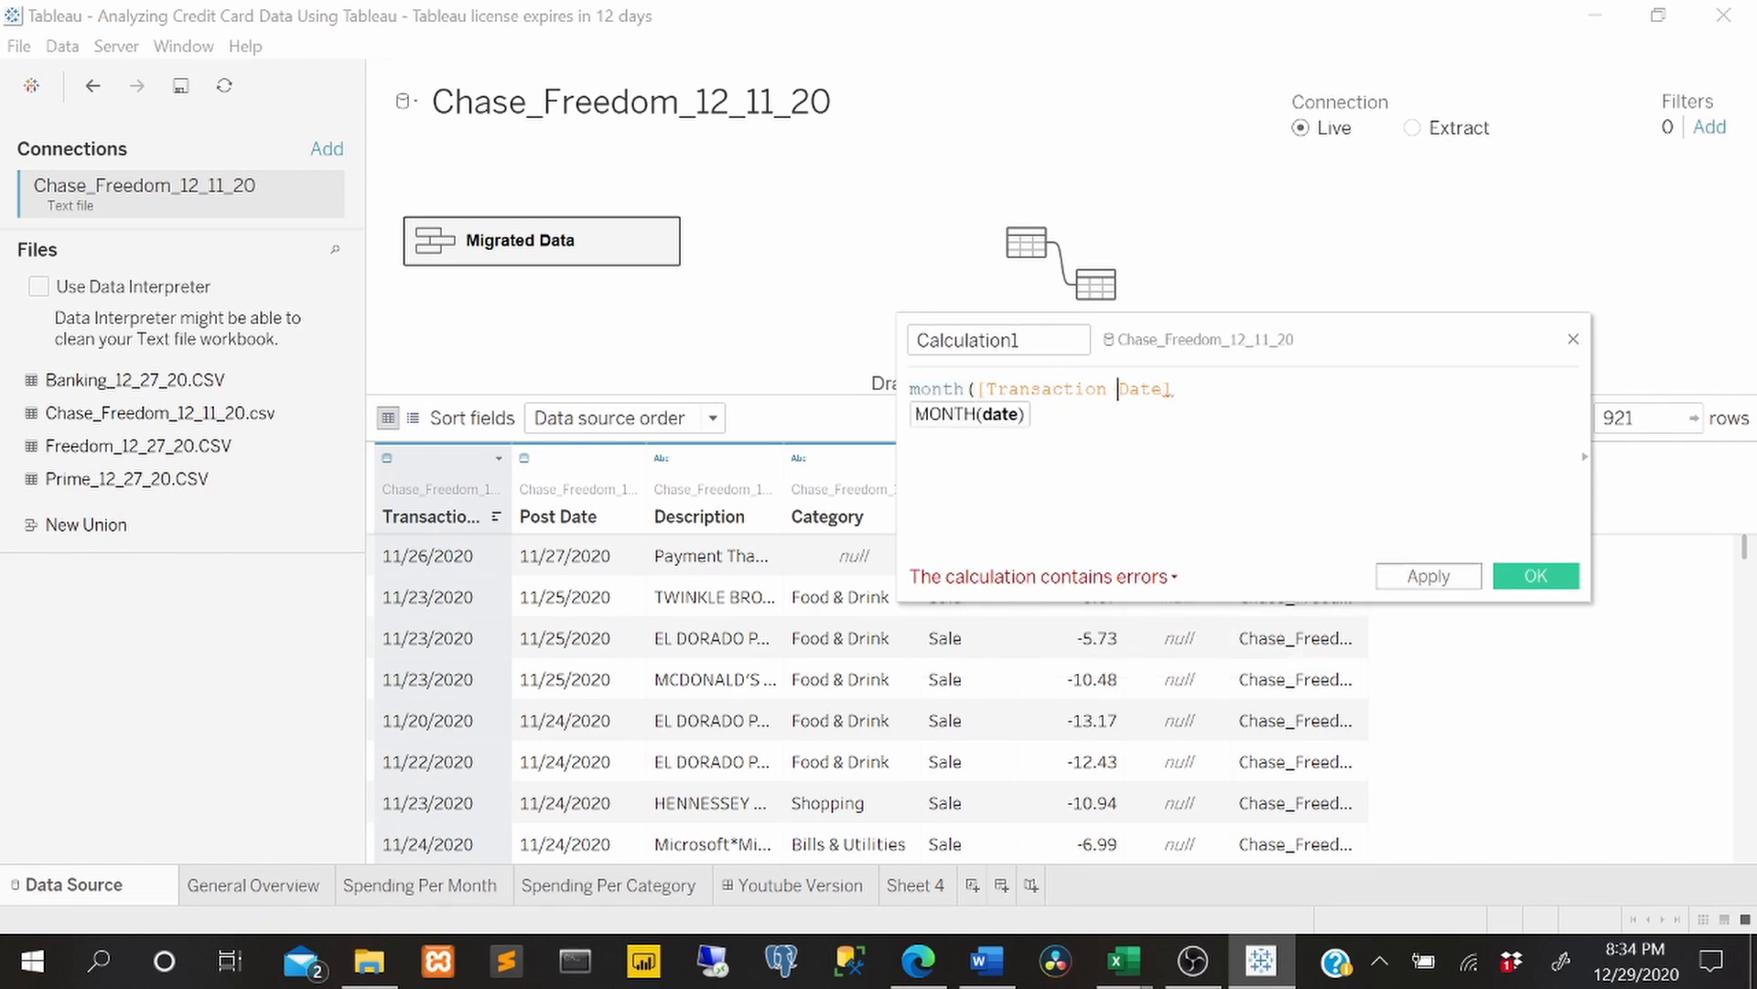
pyautogui.write(')')
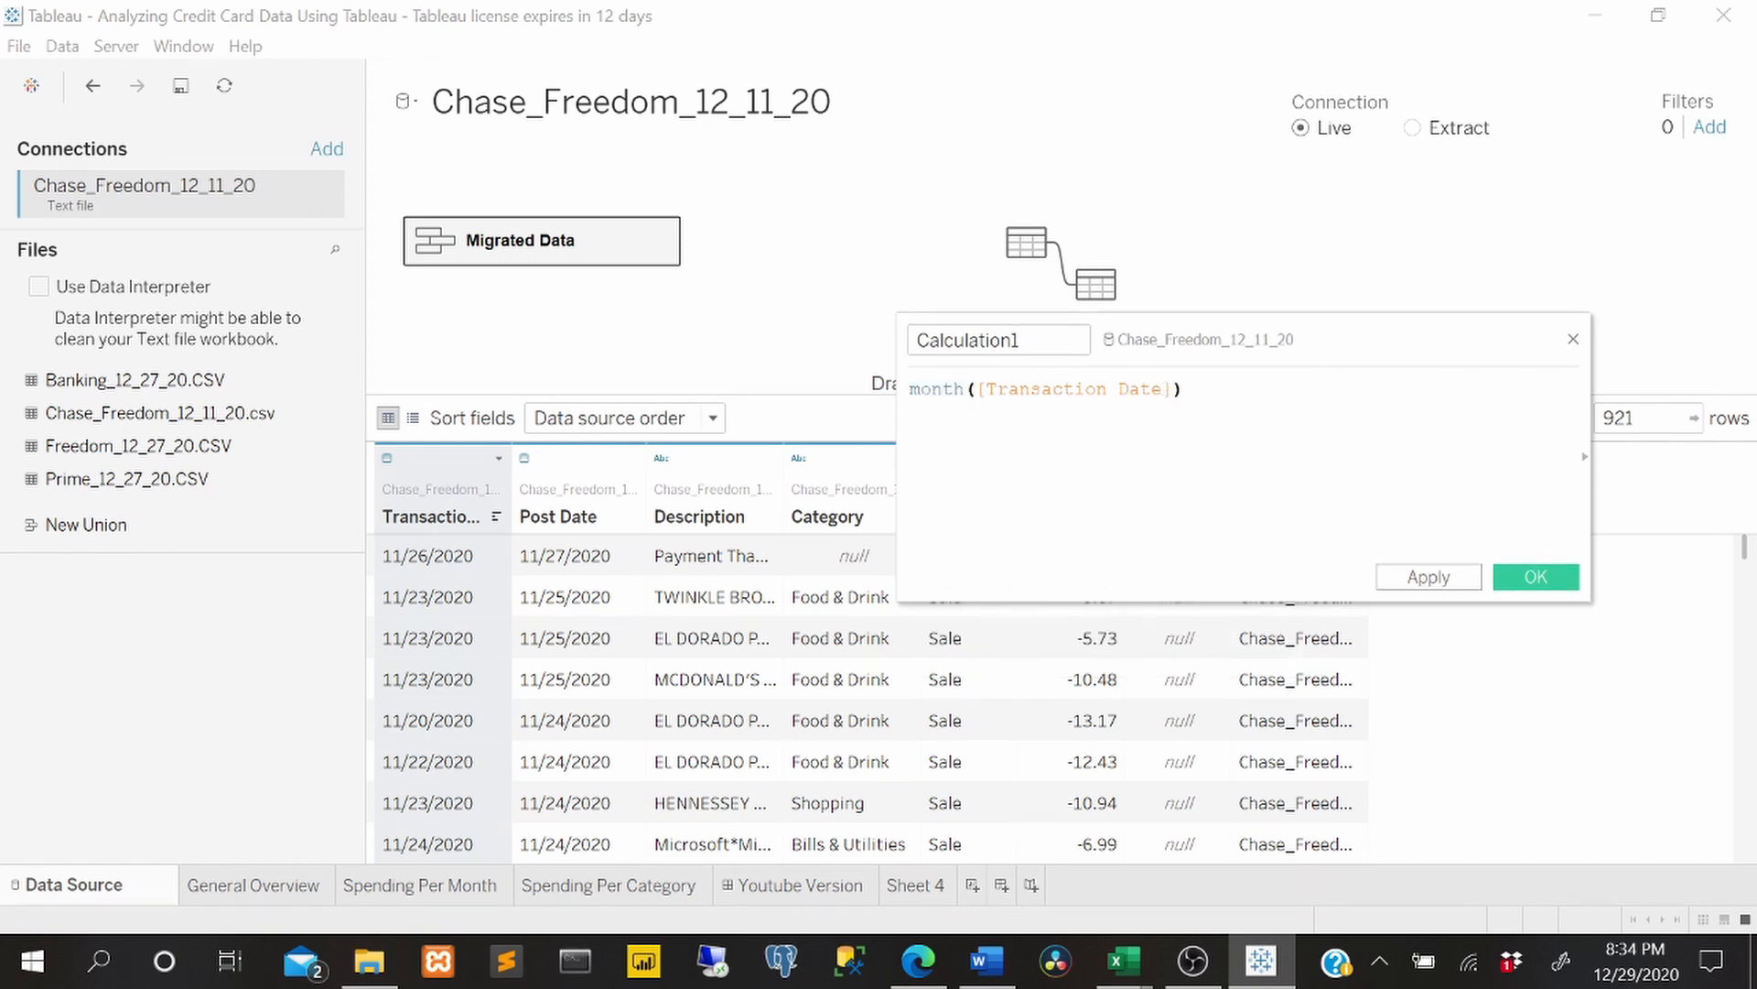
pyautogui.press('Left')
pyautogui.press('Left')
pyautogui.click(910, 389)
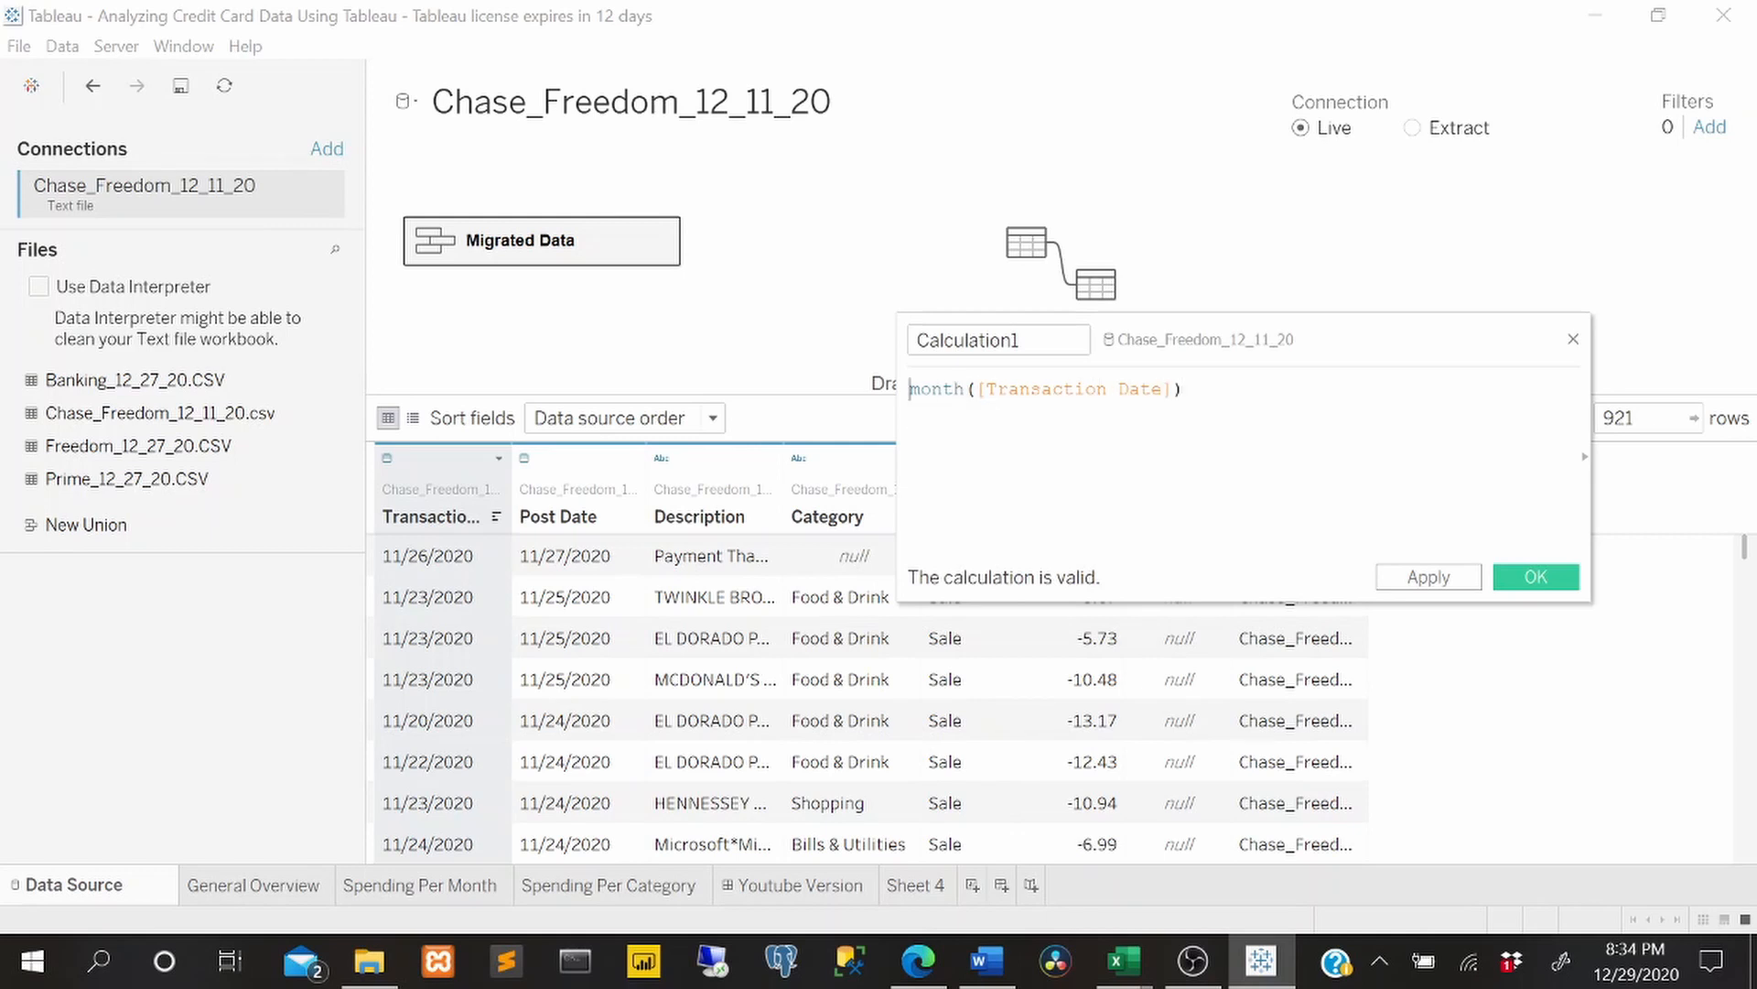
pyautogui.click(1008, 389)
pyautogui.press('Right')
pyautogui.click(1430, 580)
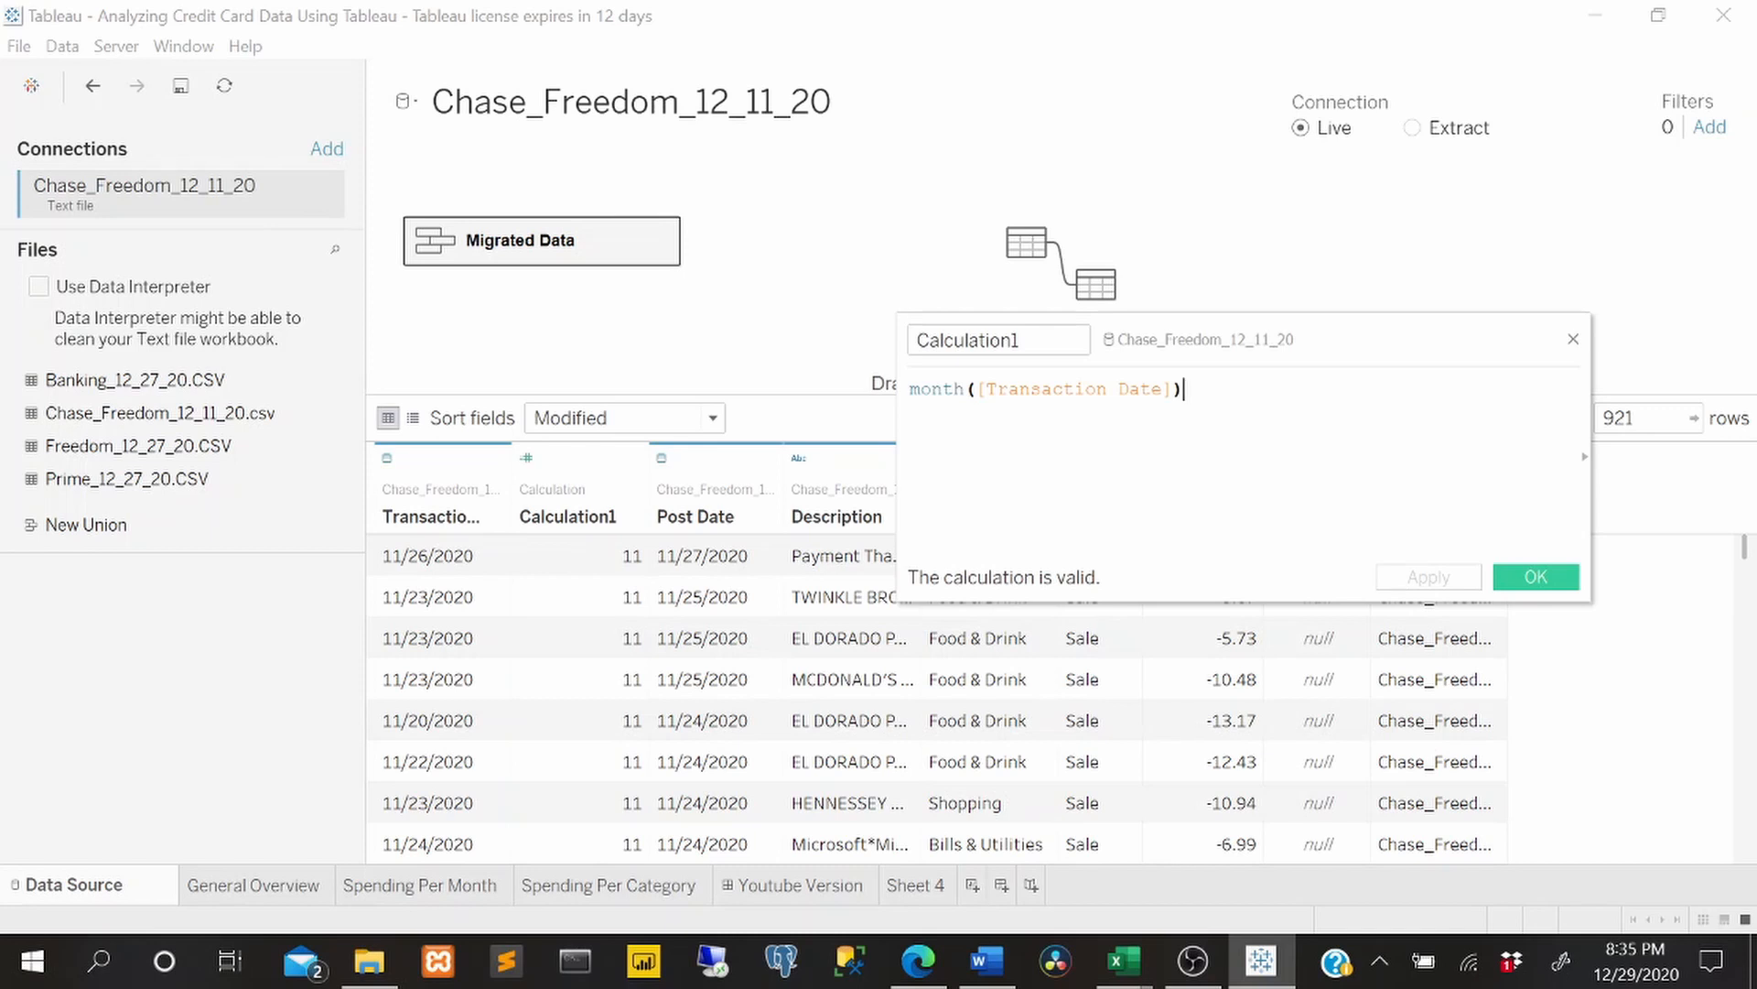
# - Append +'/' after the month function in the formula and check the reported calculation error
pyautogui.write("+'/'")
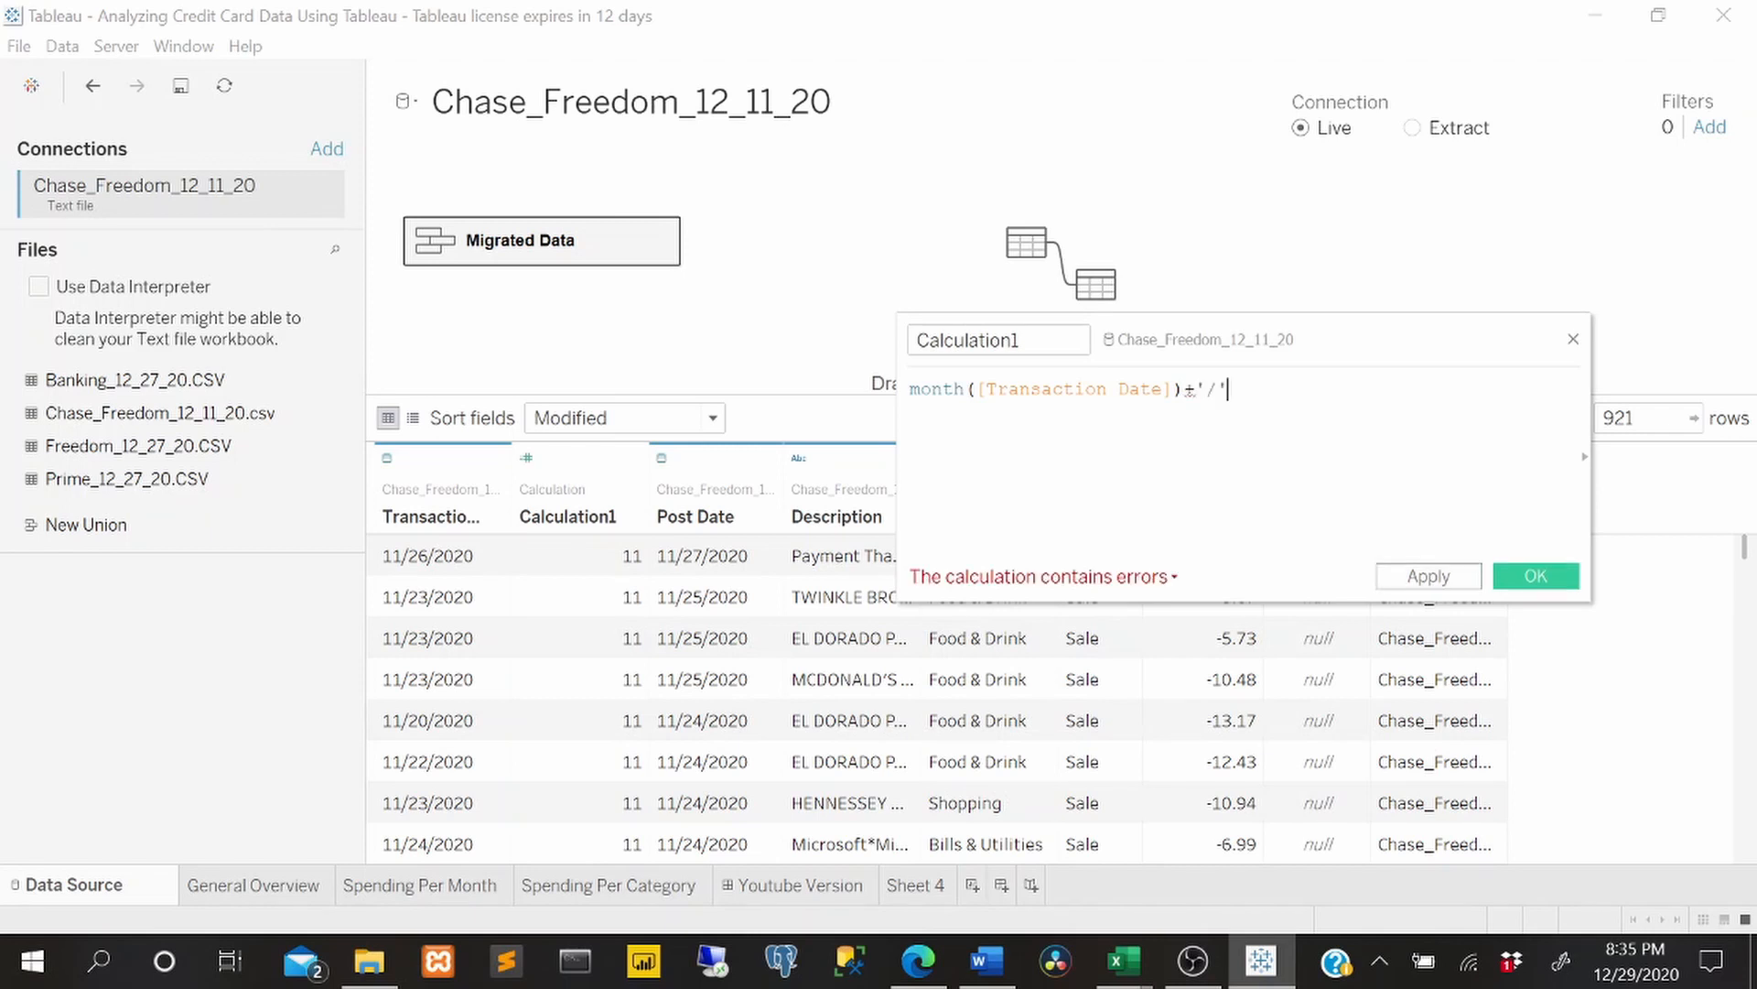
pyautogui.click(1173, 577)
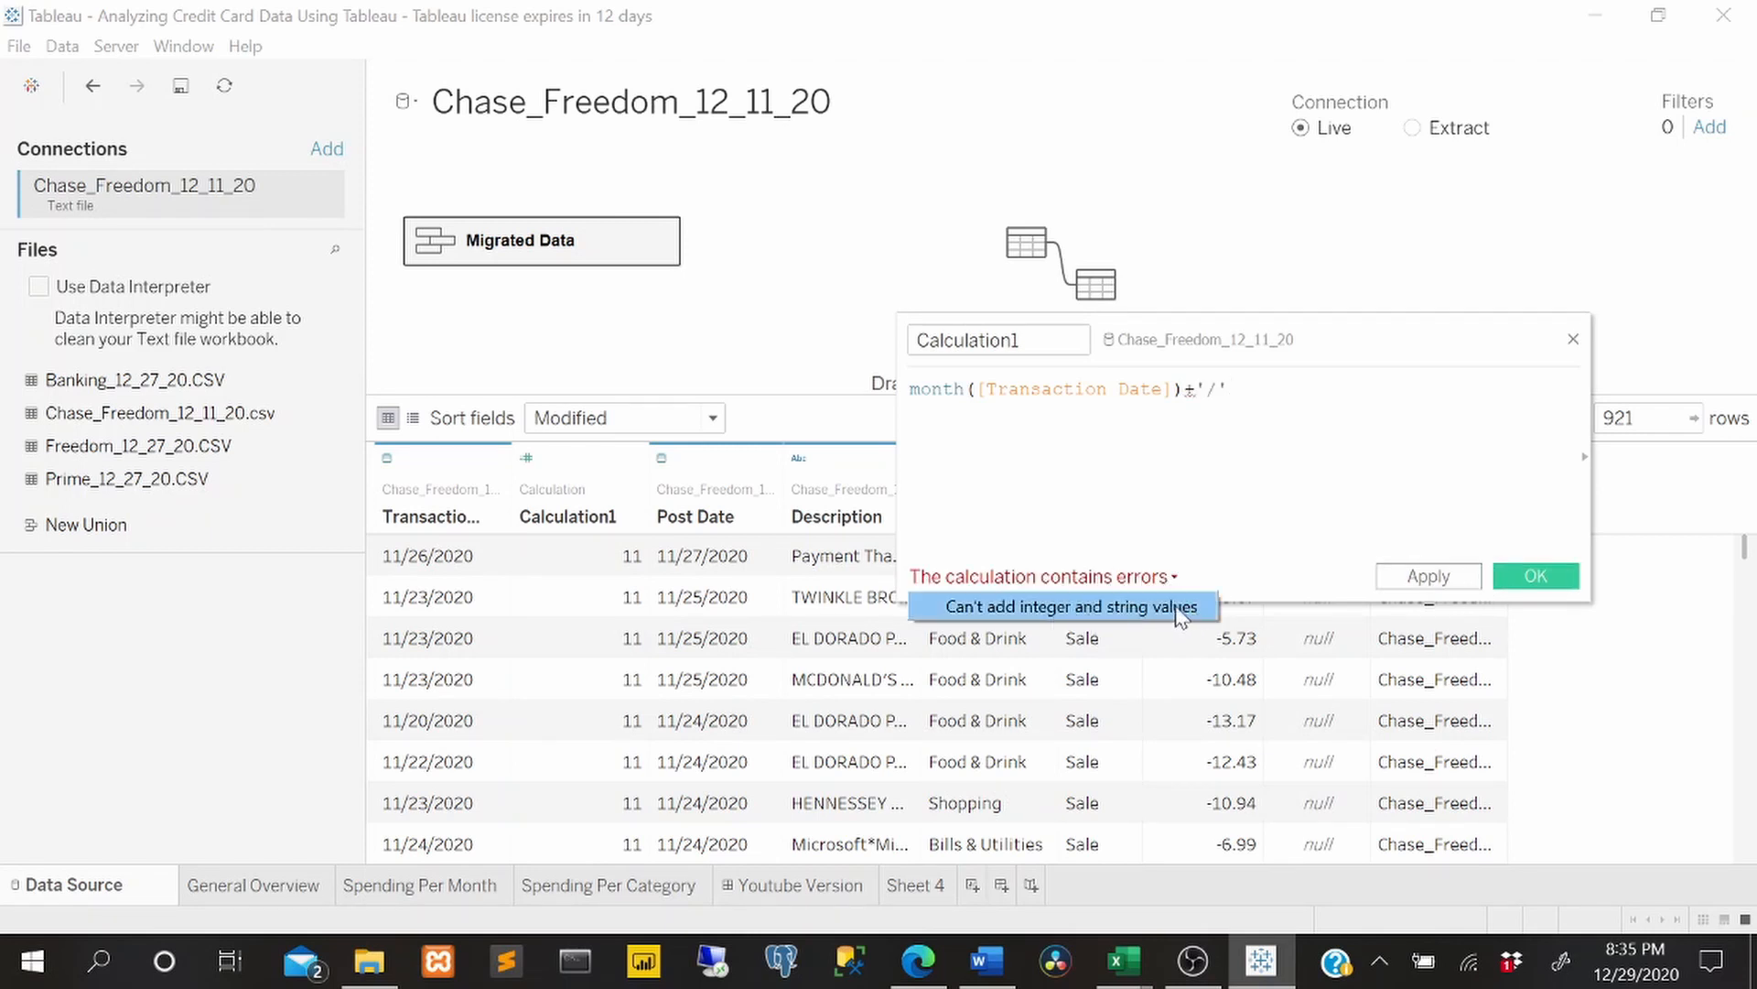
pyautogui.click(1199, 455)
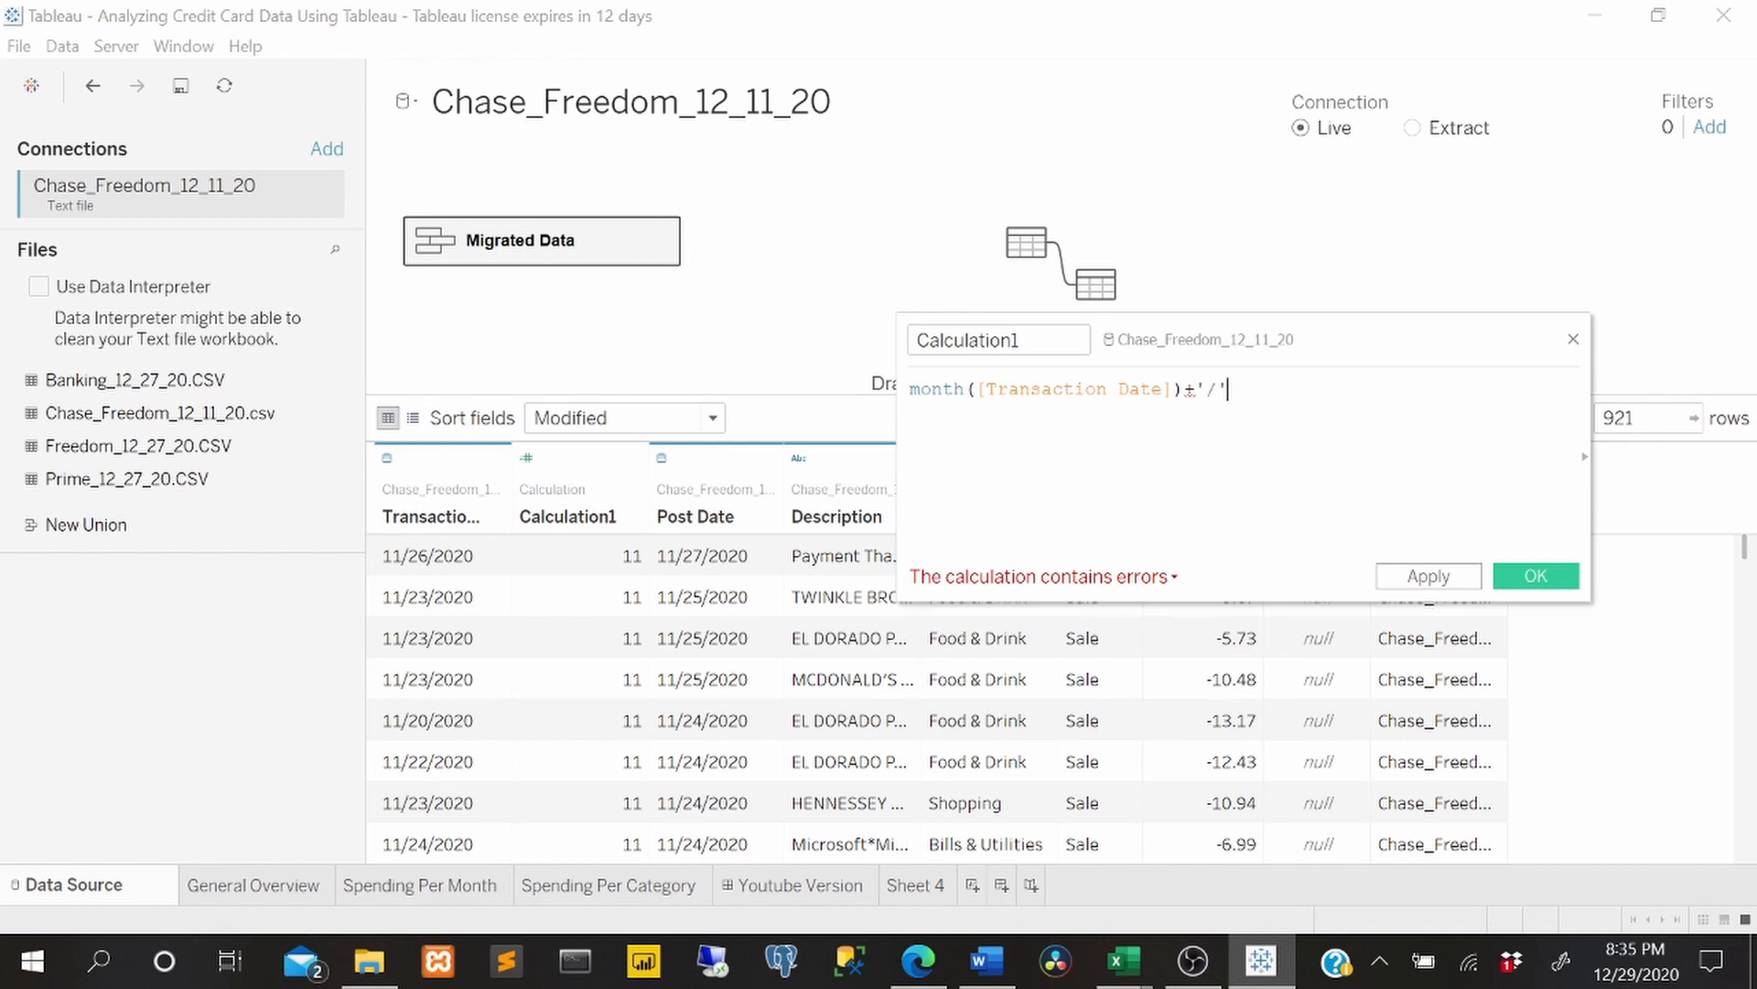
# - Wrap the month function in str() so the formula reads str(month([Transaction Date]))+'/' and apply it
pyautogui.hotkey('shift', 'Left')
pyautogui.hotkey('shift', 'Left')
pyautogui.hotkey('shift', 'Left')
pyautogui.hotkey('shift', 'Left')
pyautogui.hotkey('shift', 'Left')
pyautogui.hotkey('shift', 'Left')
pyautogui.hotkey('shift', 'Left')
pyautogui.hotkey('shift', 'Left')
pyautogui.hotkey('shift', 'Left')
pyautogui.hotkey('shift', 'Left')
pyautogui.hotkey('shift', 'Left')
pyautogui.hotkey('shift', 'Left')
pyautogui.hotkey('shift', 'Left')
pyautogui.hotkey('shift', 'Left')
pyautogui.hotkey('shift', 'Left')
pyautogui.hotkey('shift', 'Left')
pyautogui.hotkey('shift', 'Left')
pyautogui.hotkey('shift', 'Left')
pyautogui.hotkey('shift', 'Left')
pyautogui.hotkey('shift', 'Left')
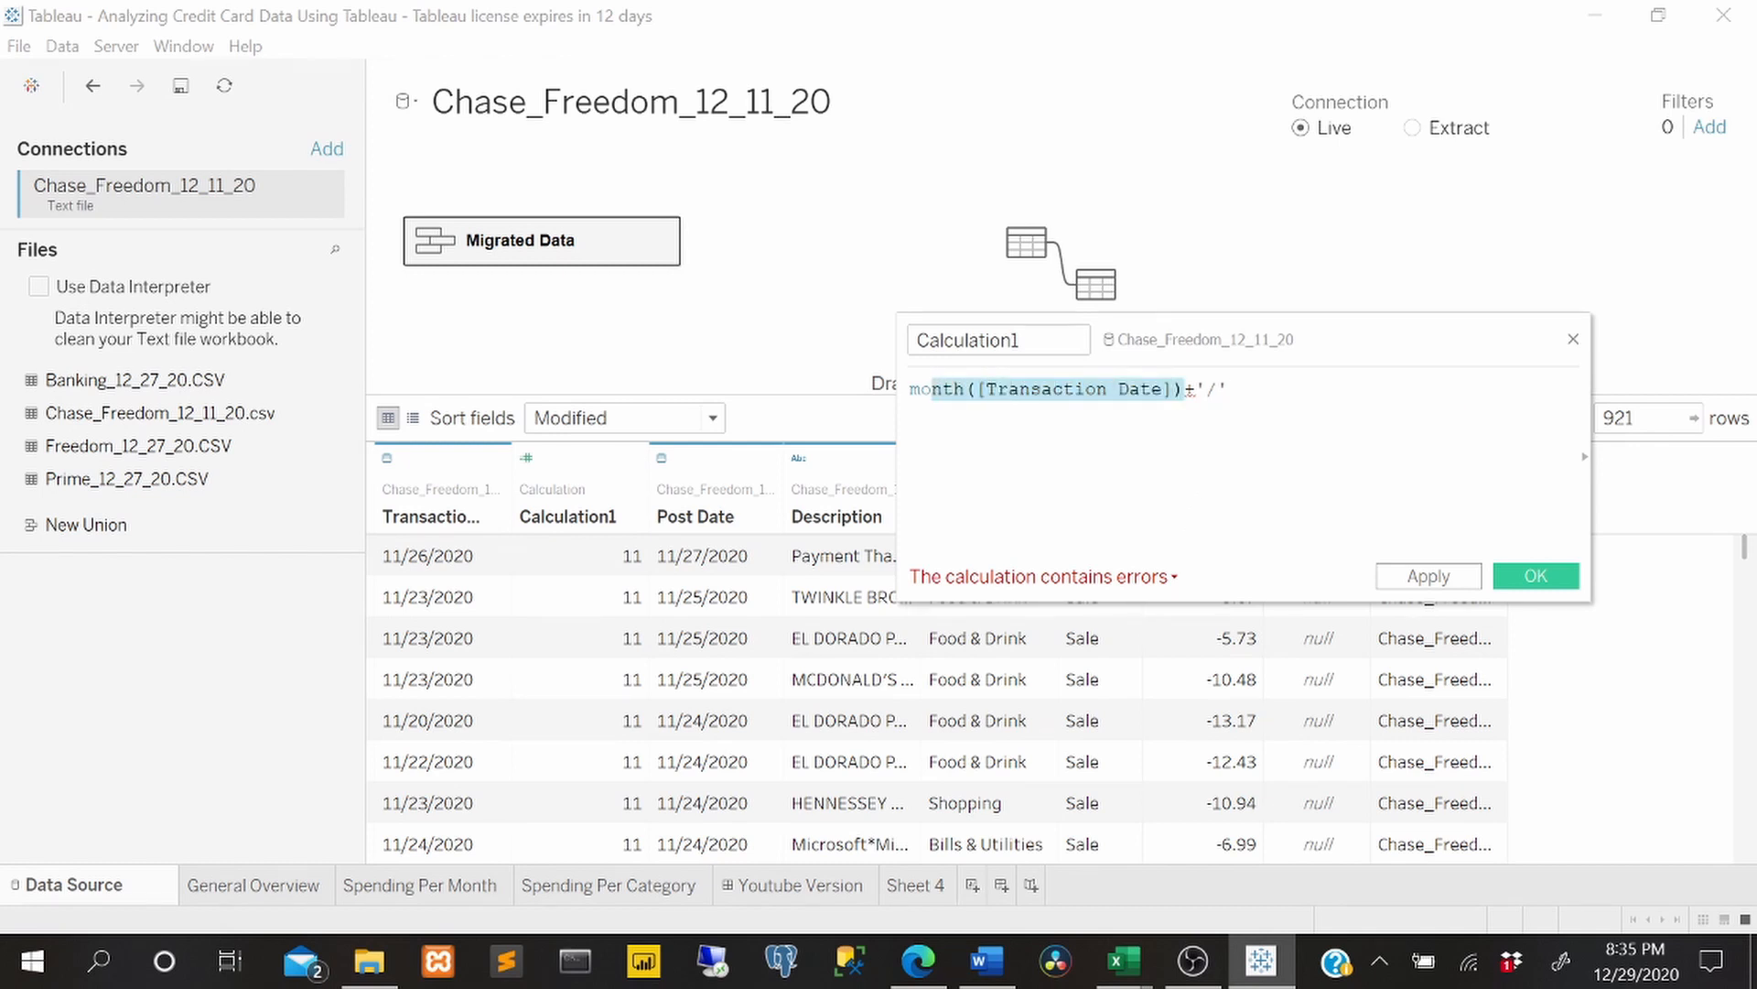
pyautogui.press('End')
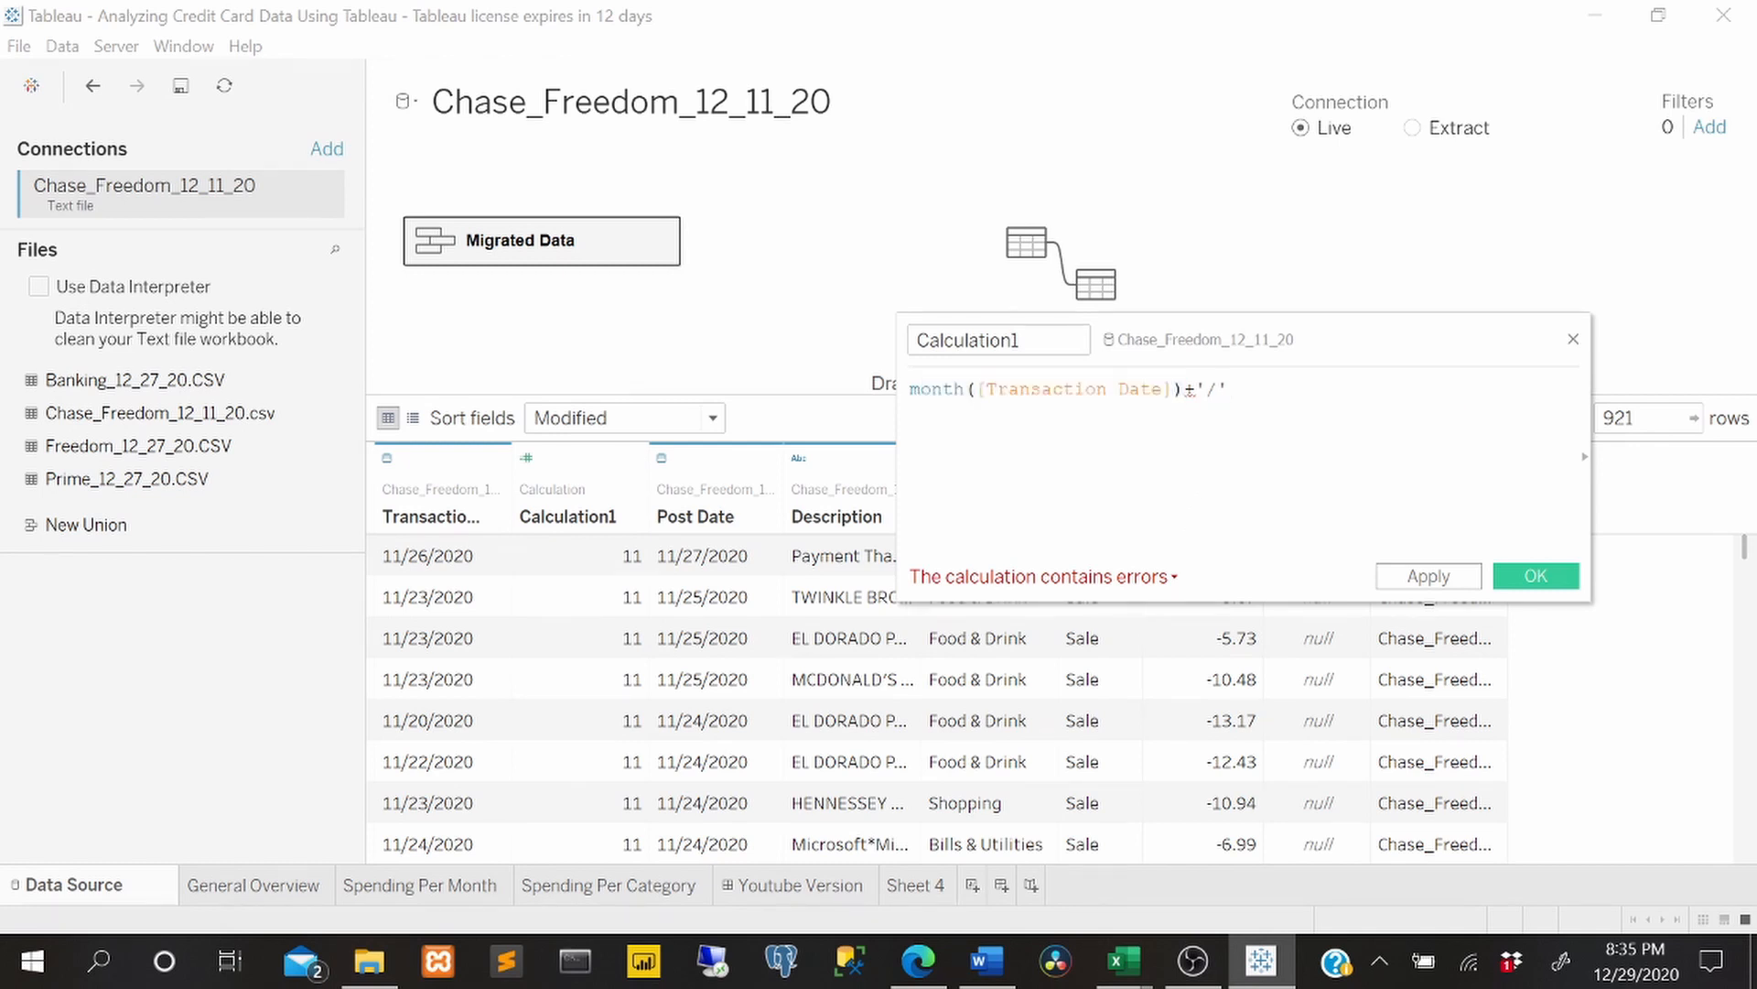
pyautogui.hotkey('shift', 'Left')
pyautogui.hotkey('shift', 'Left')
pyautogui.press('Home')
pyautogui.press('Right')
pyautogui.press('Right')
pyautogui.press('Right')
pyautogui.write('str(')
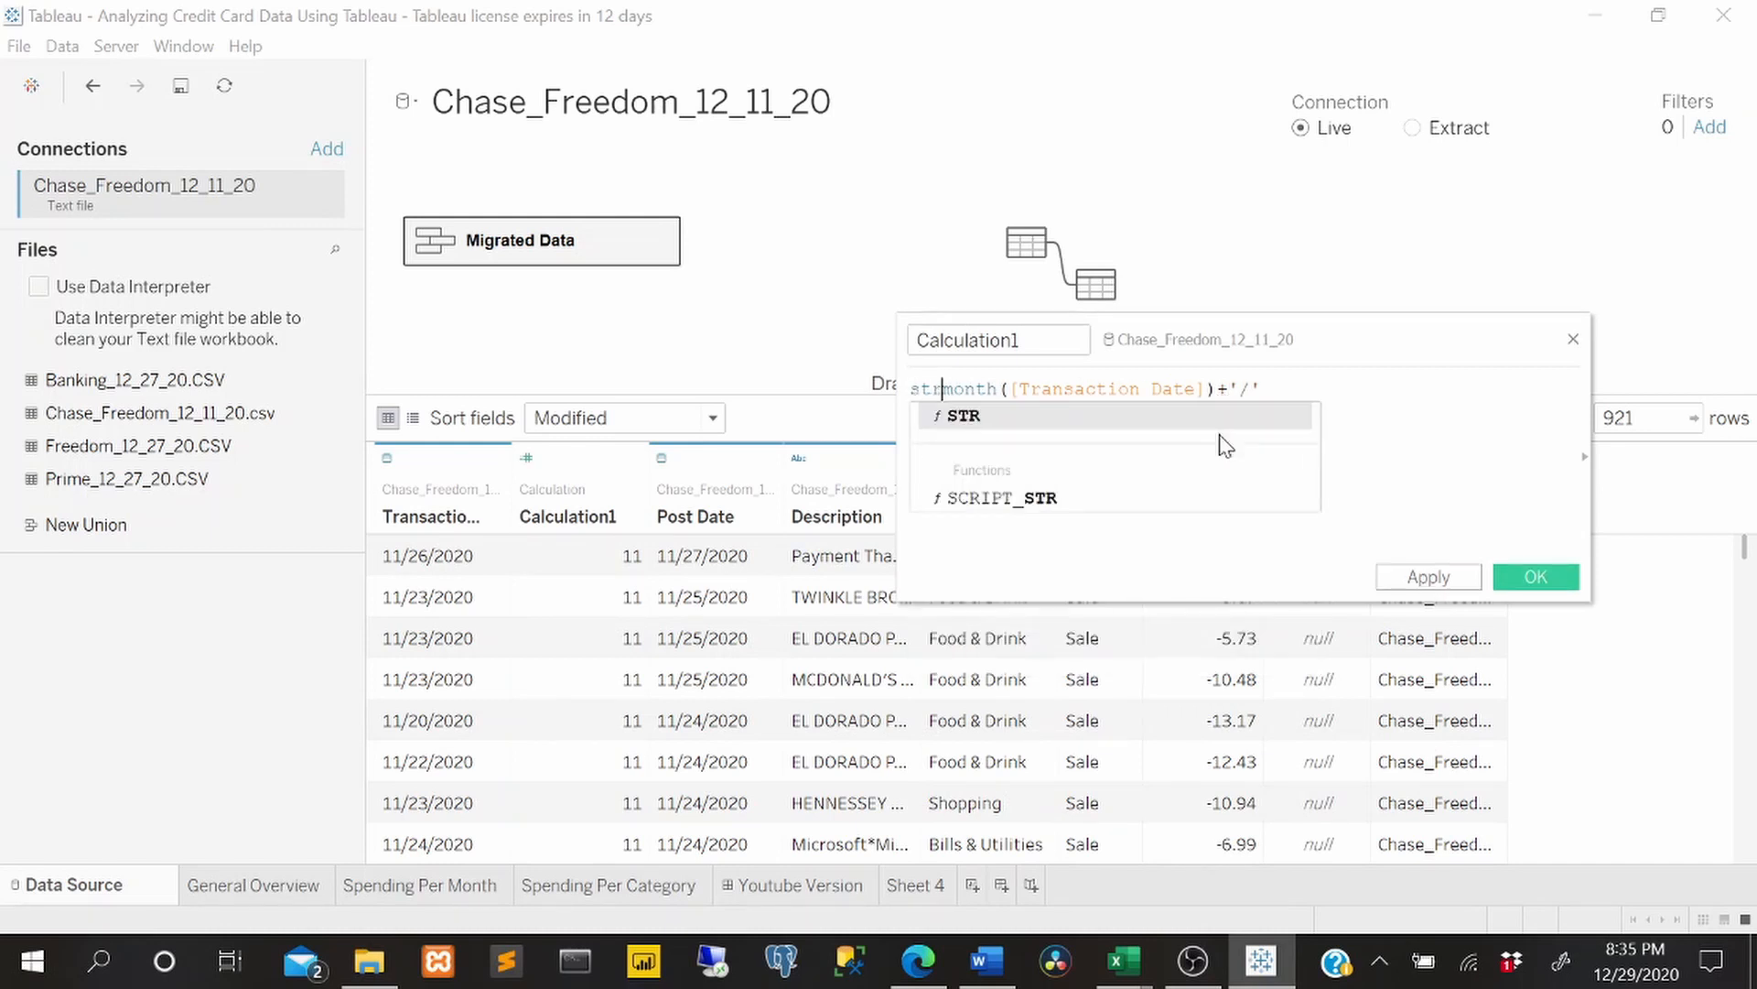
pyautogui.press('Right')
pyautogui.press('Right')
pyautogui.press('Right')
pyautogui.press('Right')
pyautogui.press('Right')
pyautogui.press('Right')
pyautogui.press('Right')
pyautogui.press('Right')
pyautogui.press('Right')
pyautogui.press('Right')
pyautogui.press('Right')
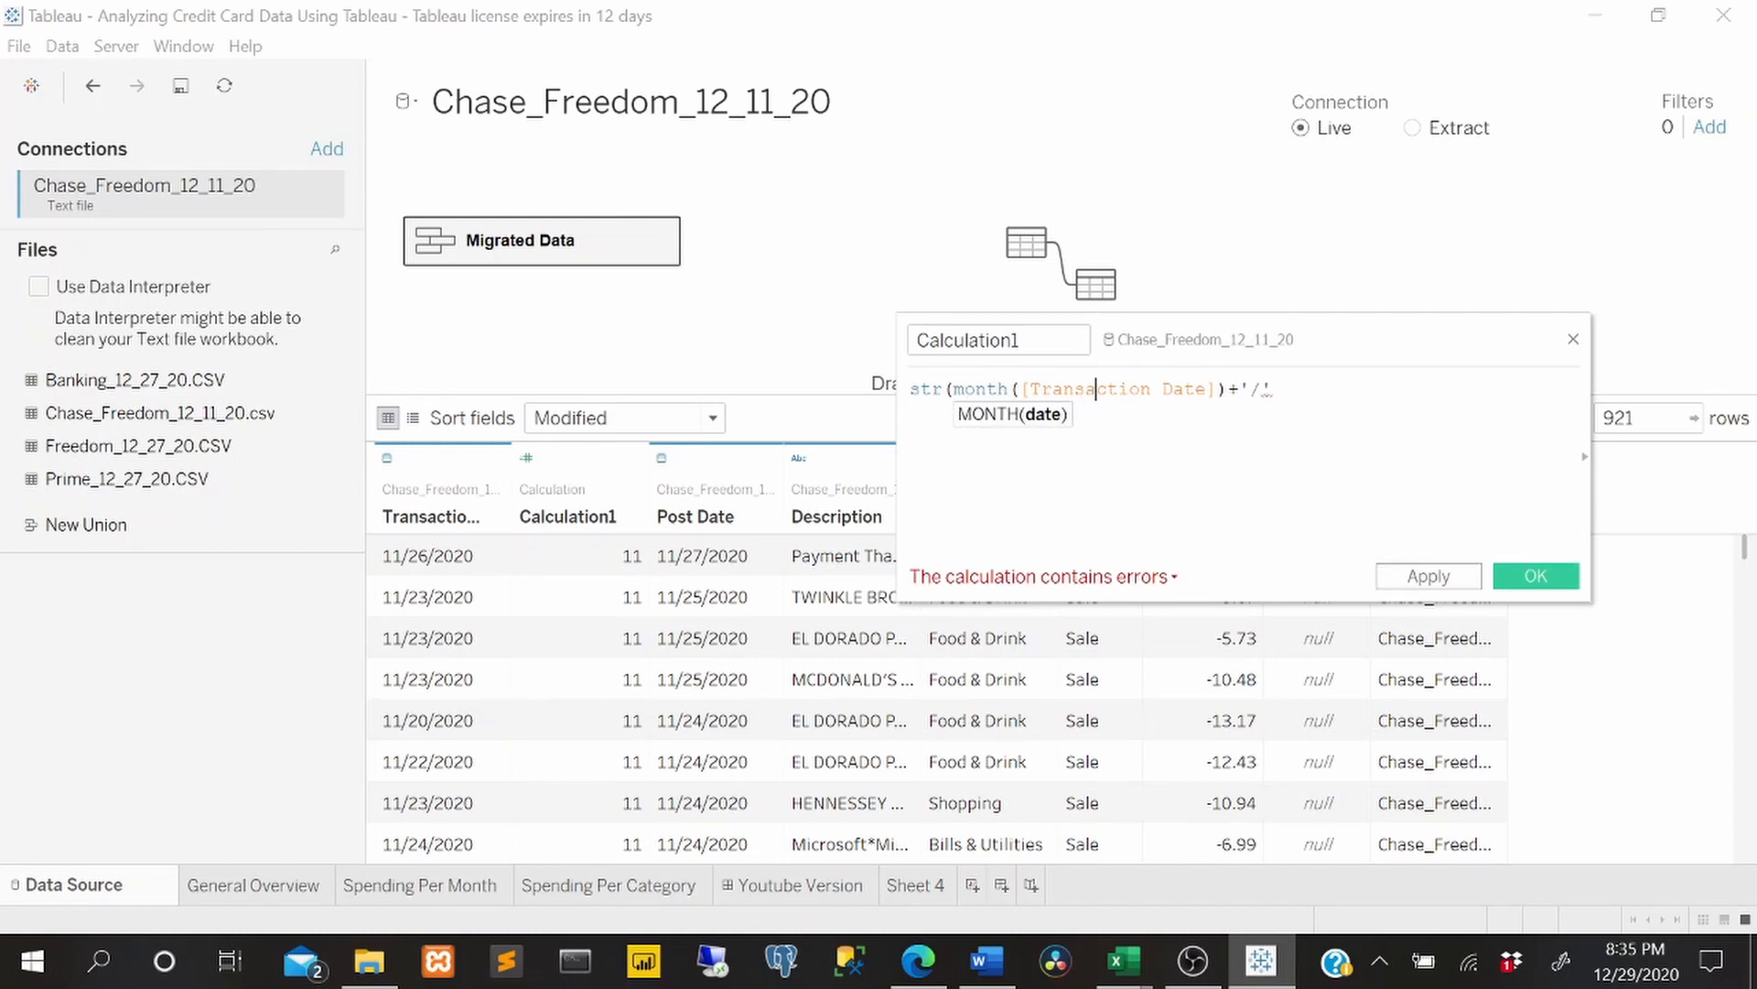
pyautogui.press('Right')
pyautogui.press('Right')
pyautogui.press('Right')
pyautogui.write(')')
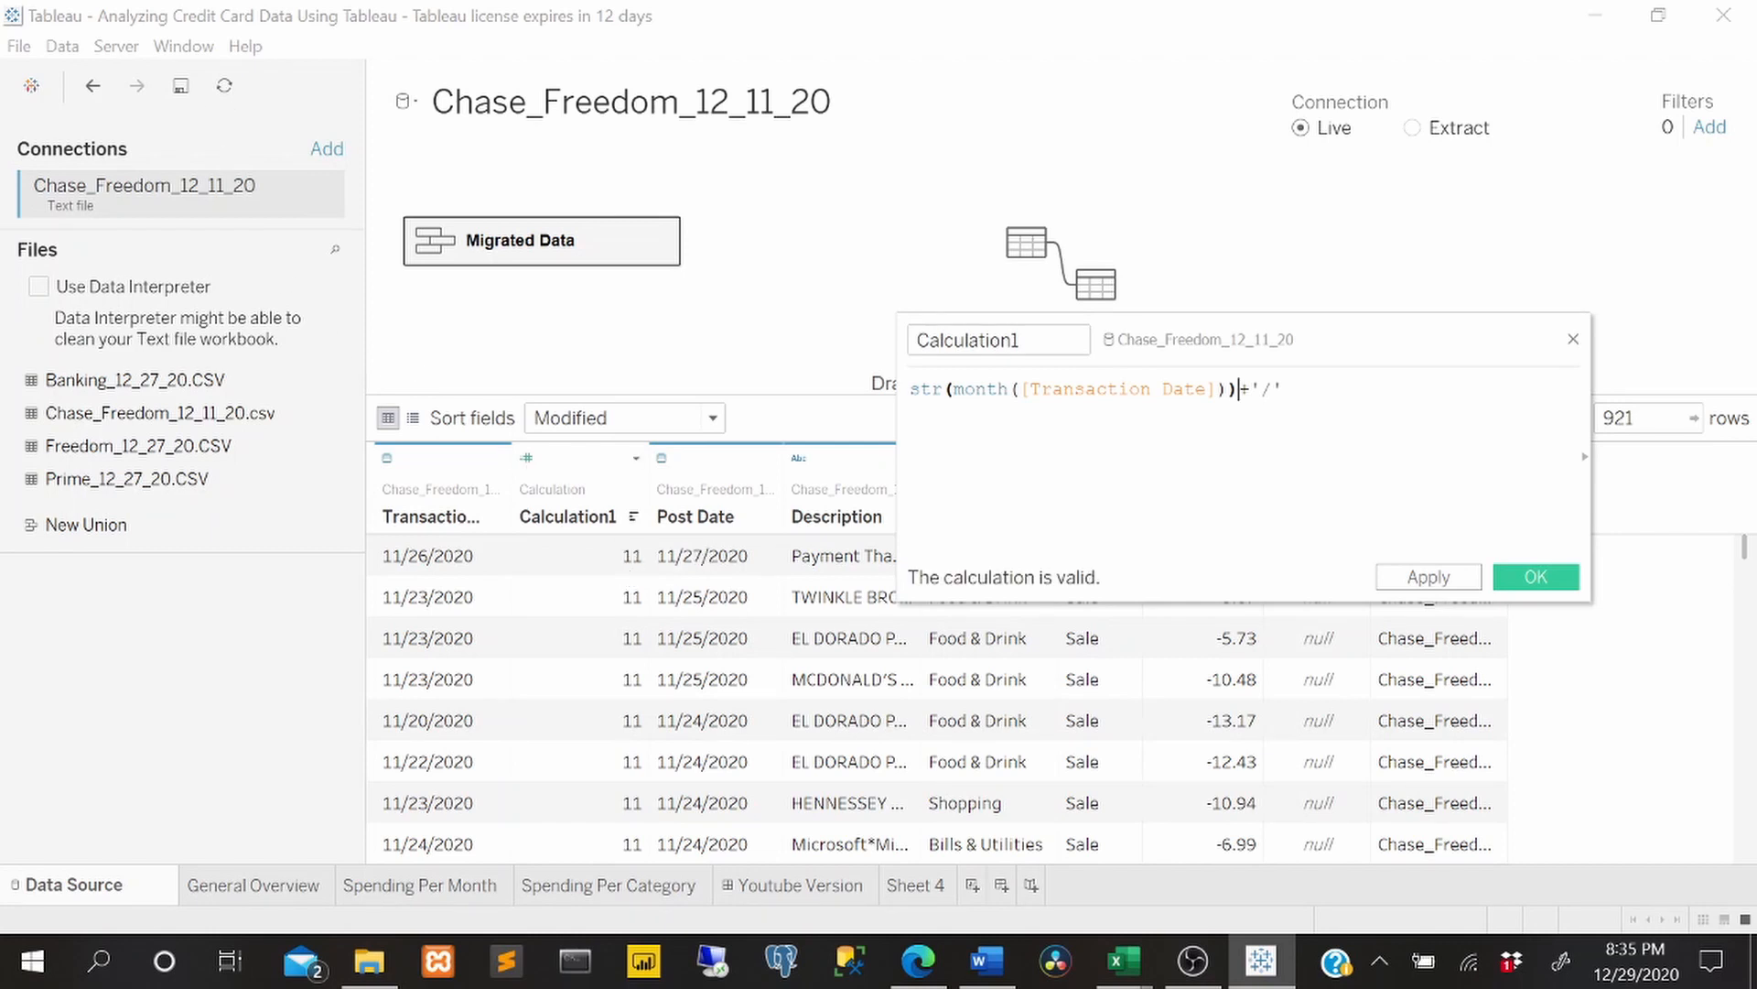
pyautogui.click(1433, 577)
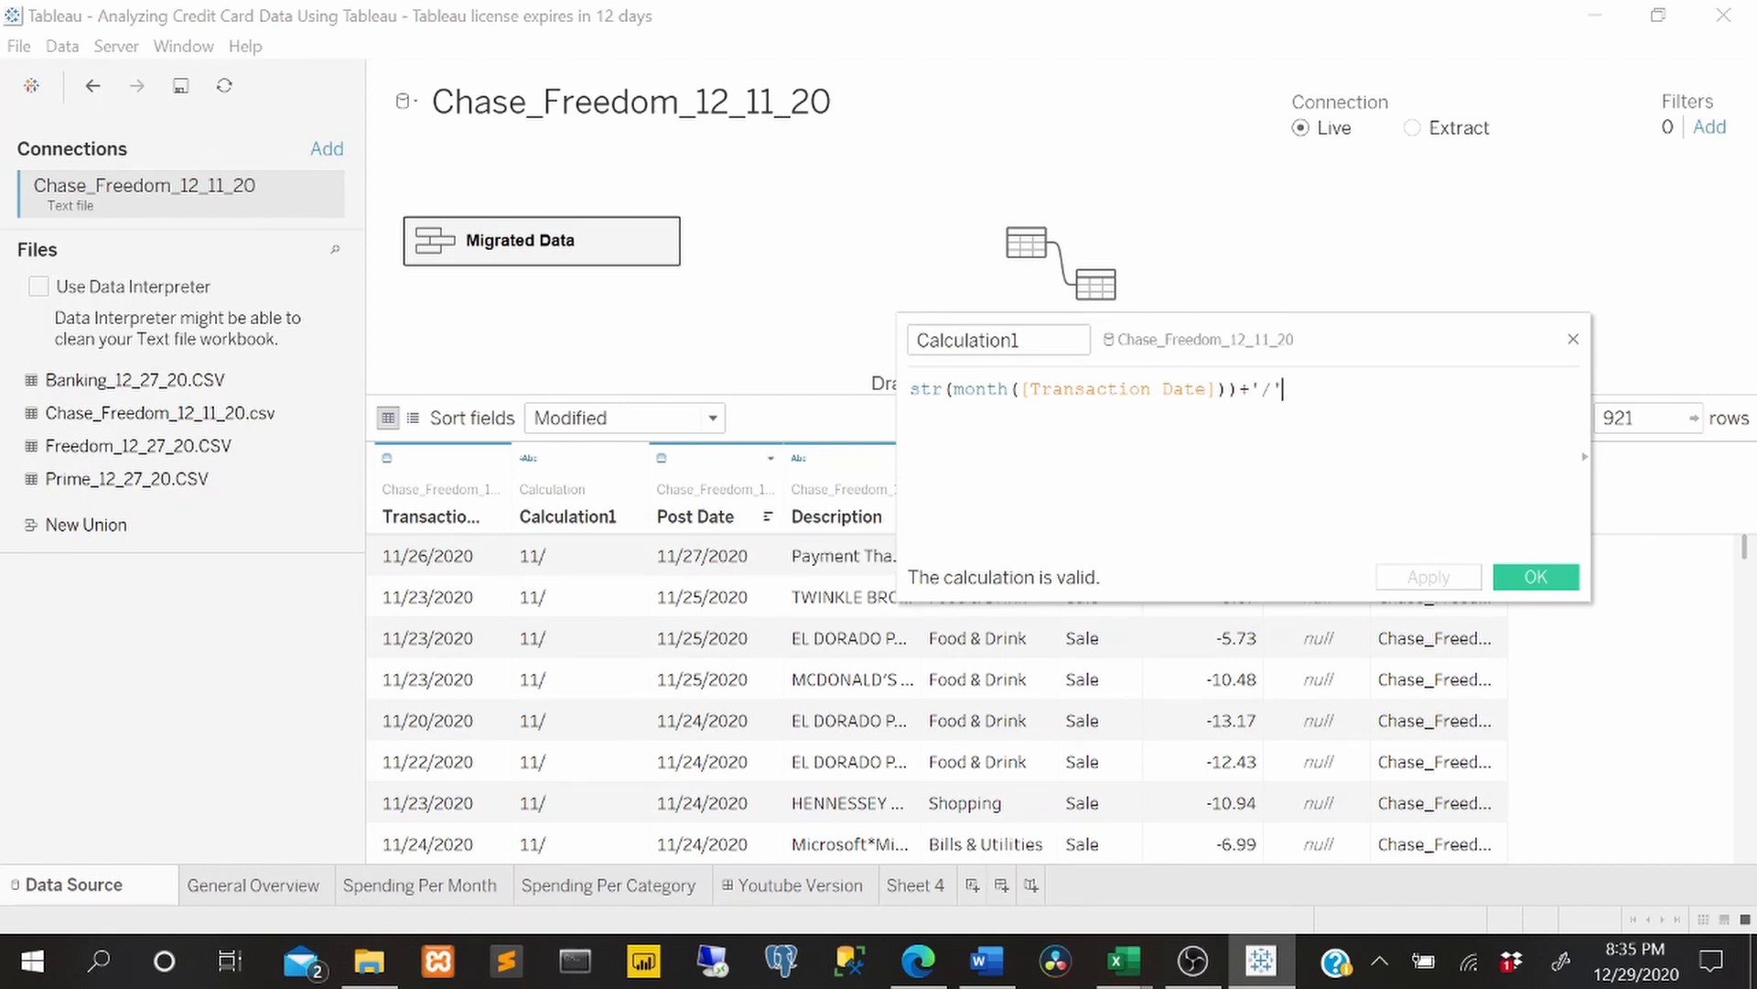
# - Append +str(MONTH([Transaction Date])) to the formula, apply it, change that MONTH to YEAR and apply the calculation again
pyautogui.write('+')
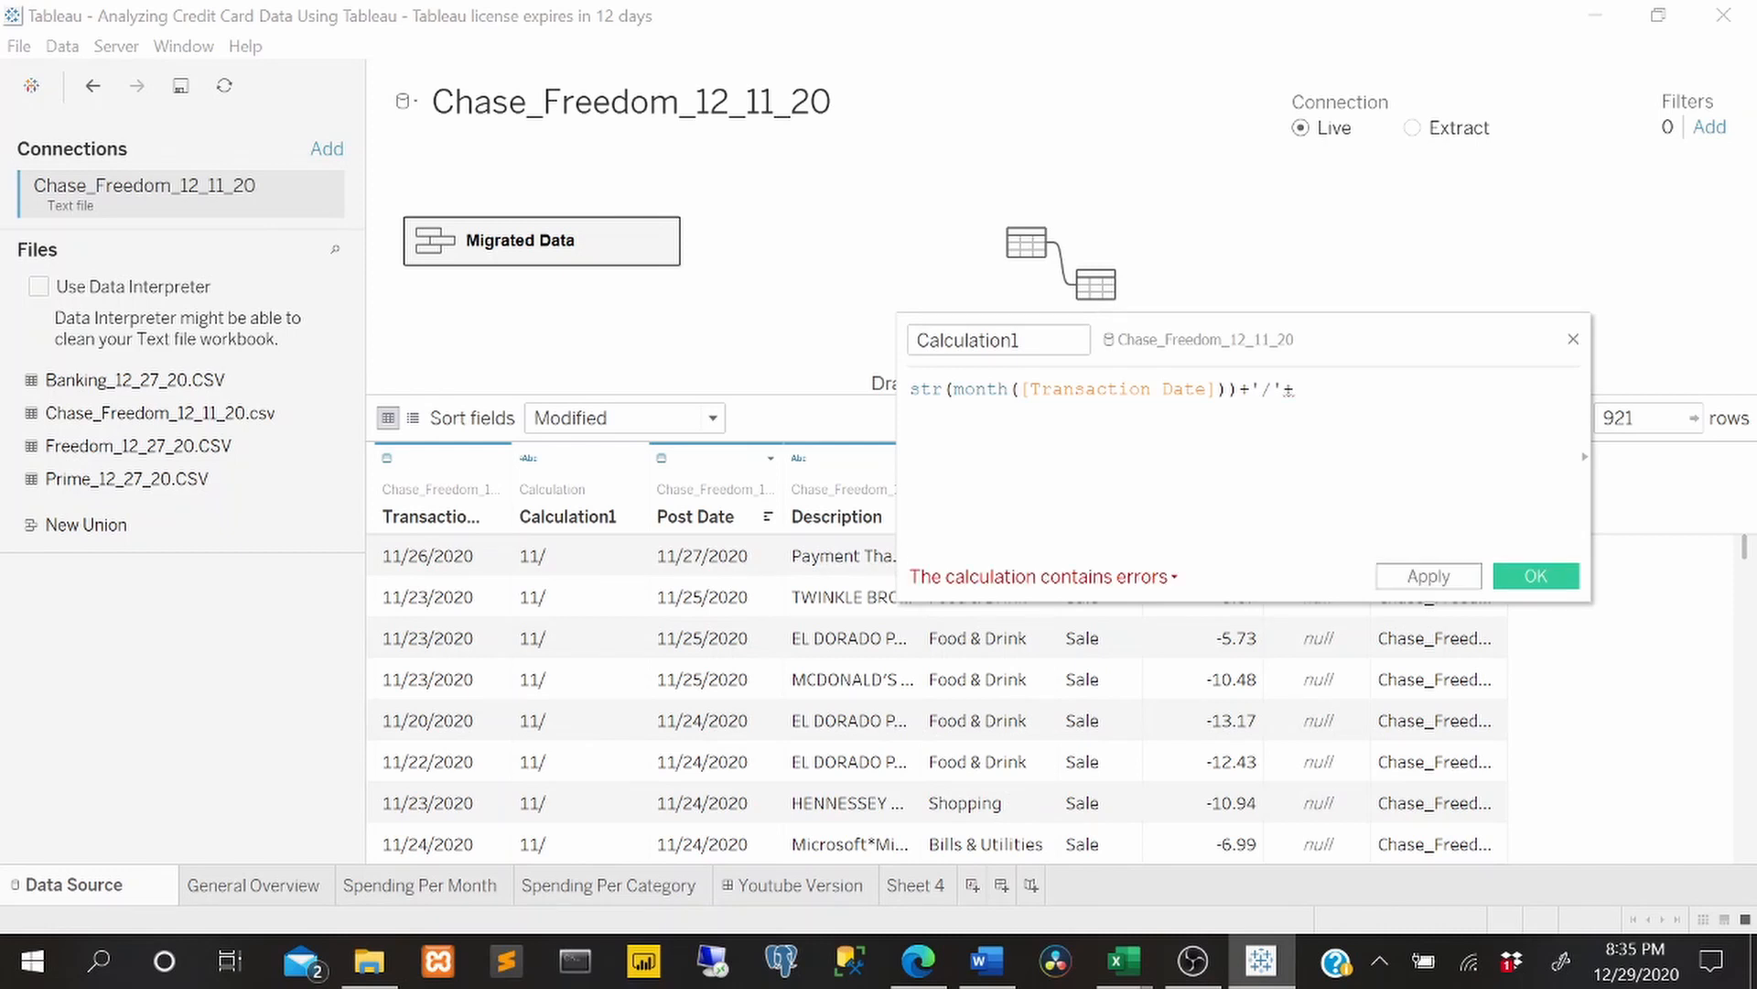
pyautogui.write('tr(monyj')
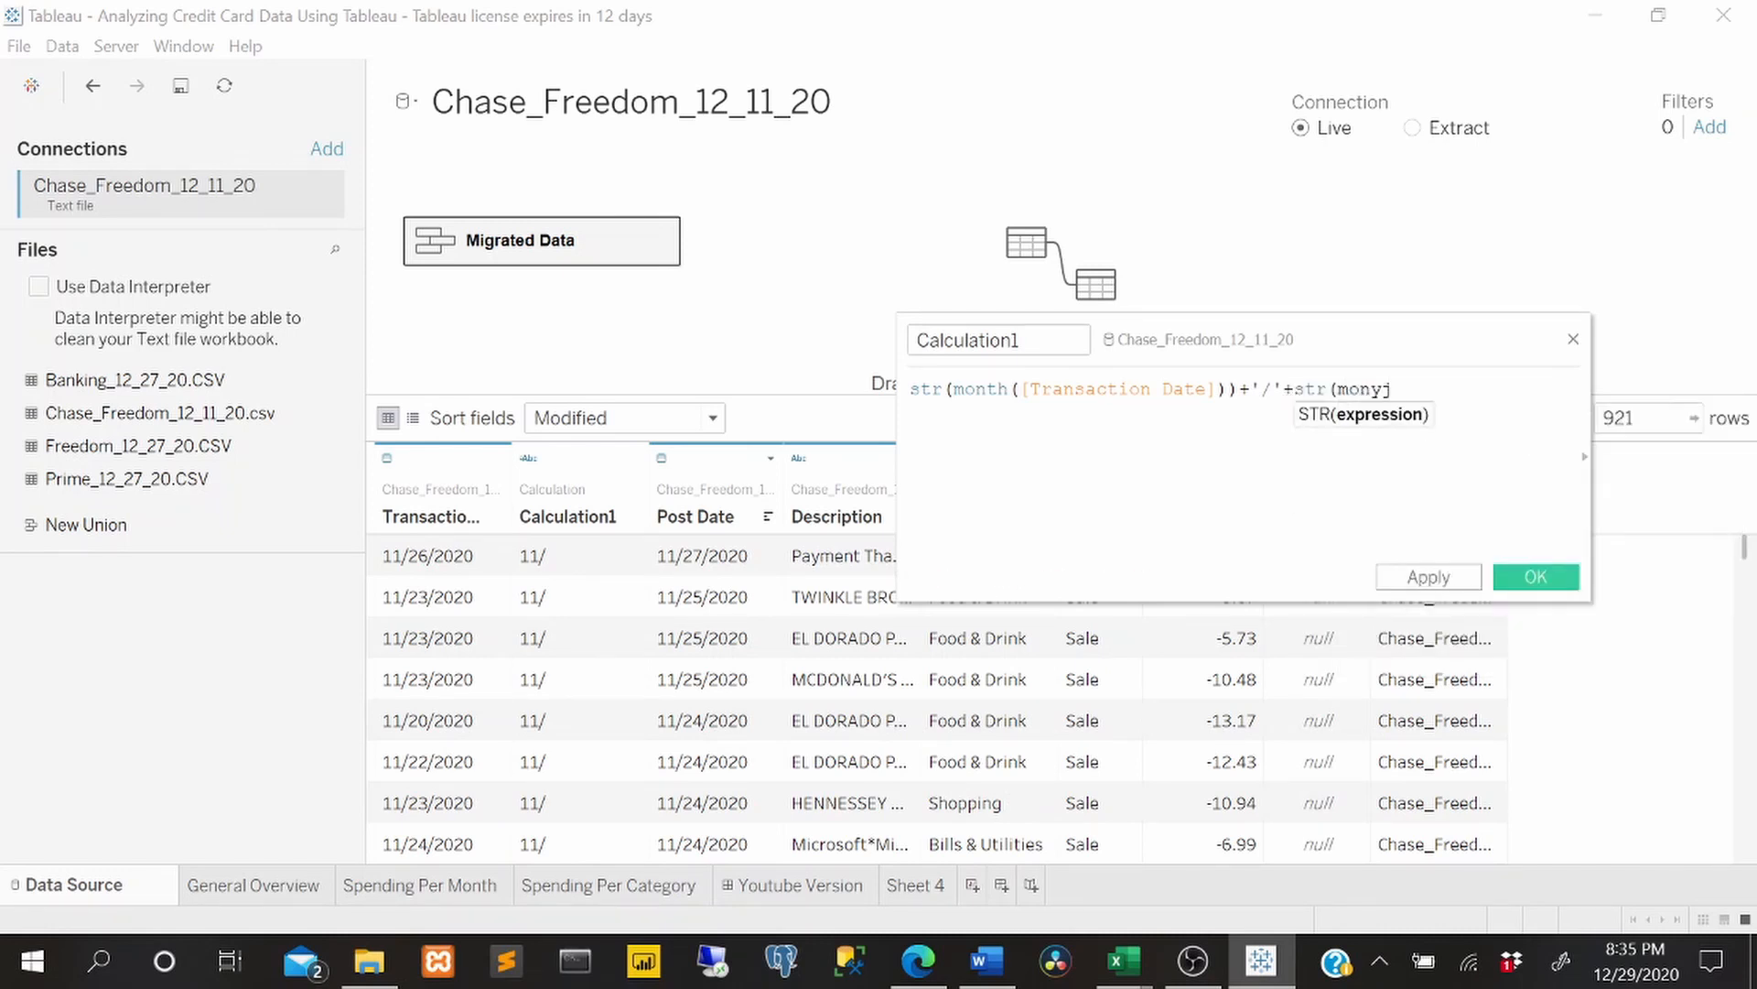
pyautogui.press('BackSpace')
pyautogui.press('BackSpace')
pyautogui.press('Return')
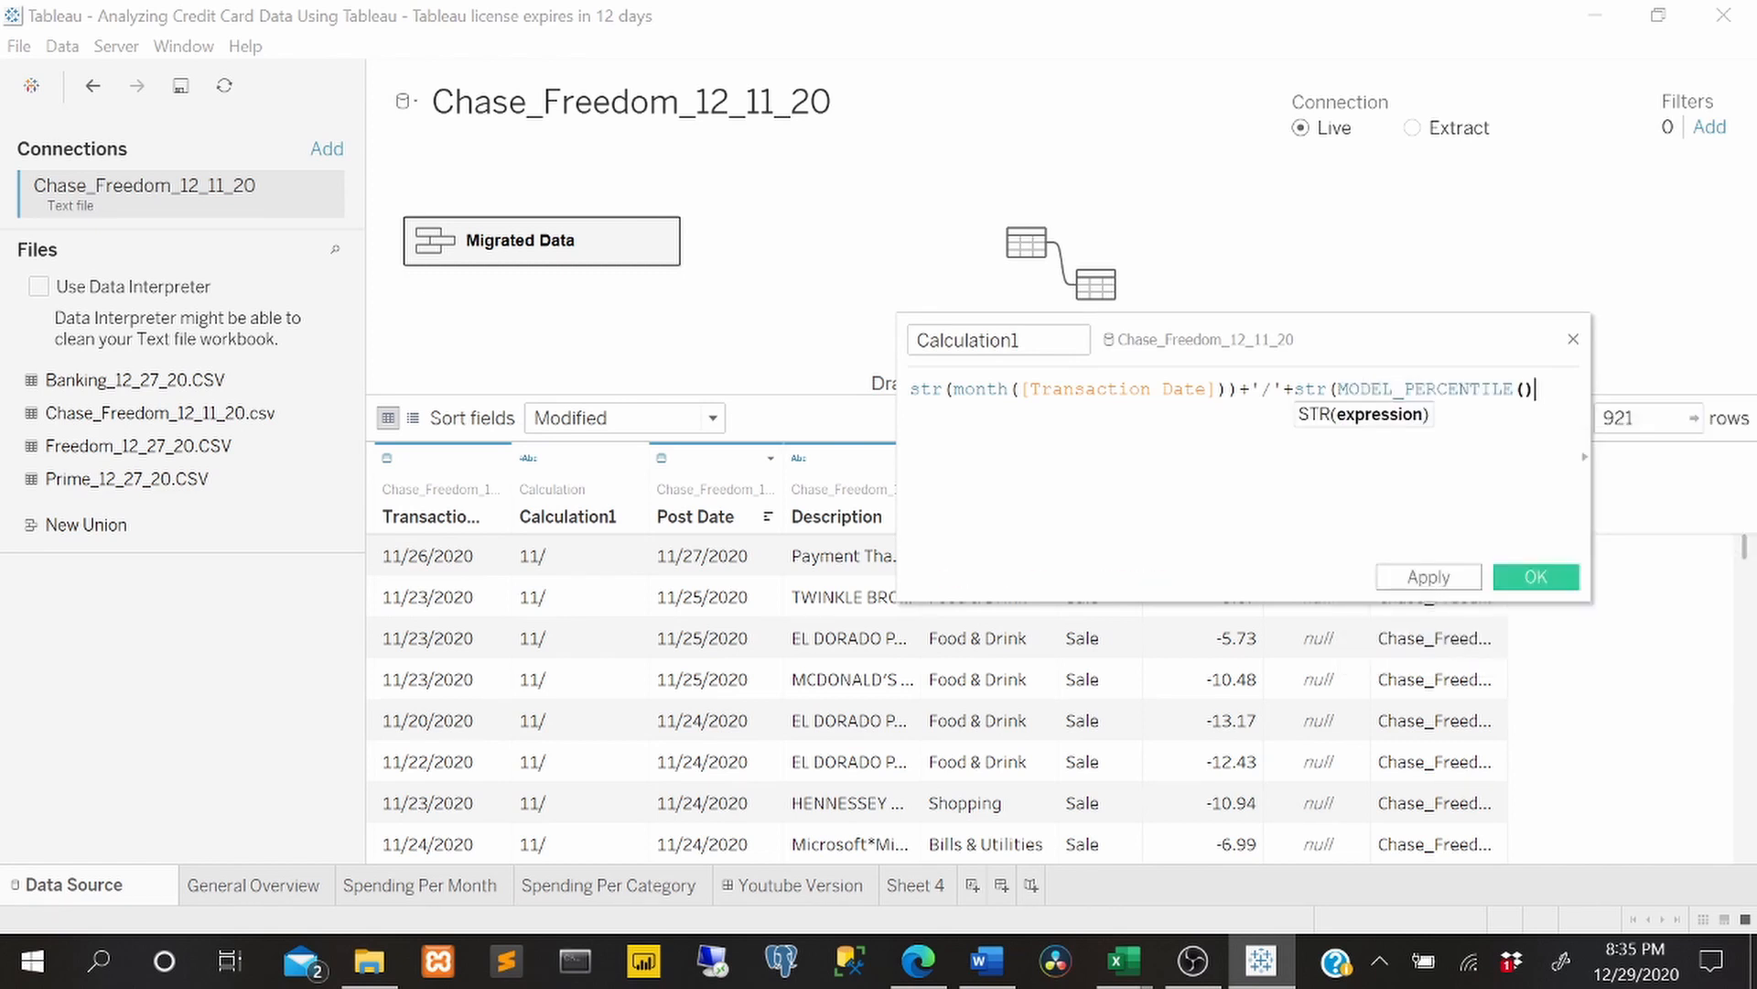
pyautogui.hotkey('ctrl', 'z')
pyautogui.write('n')
pyautogui.press('Return')
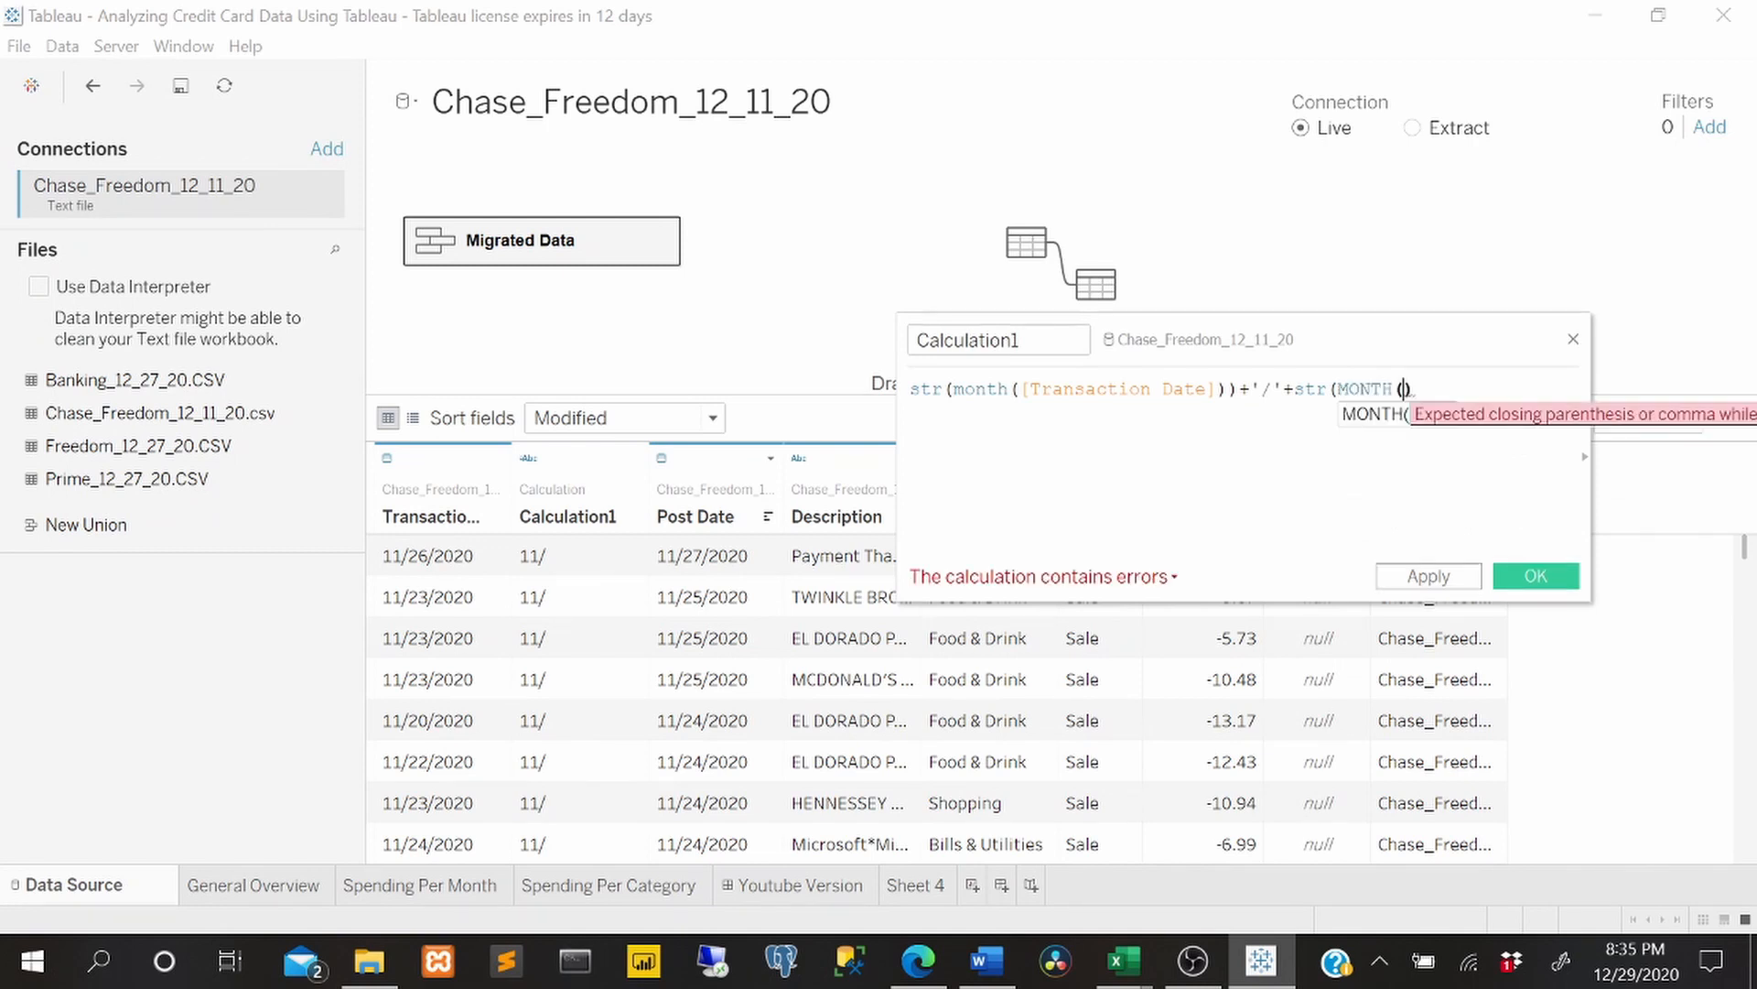
pyautogui.write('[Transaction Date]')
pyautogui.press('Return')
pyautogui.write(')')
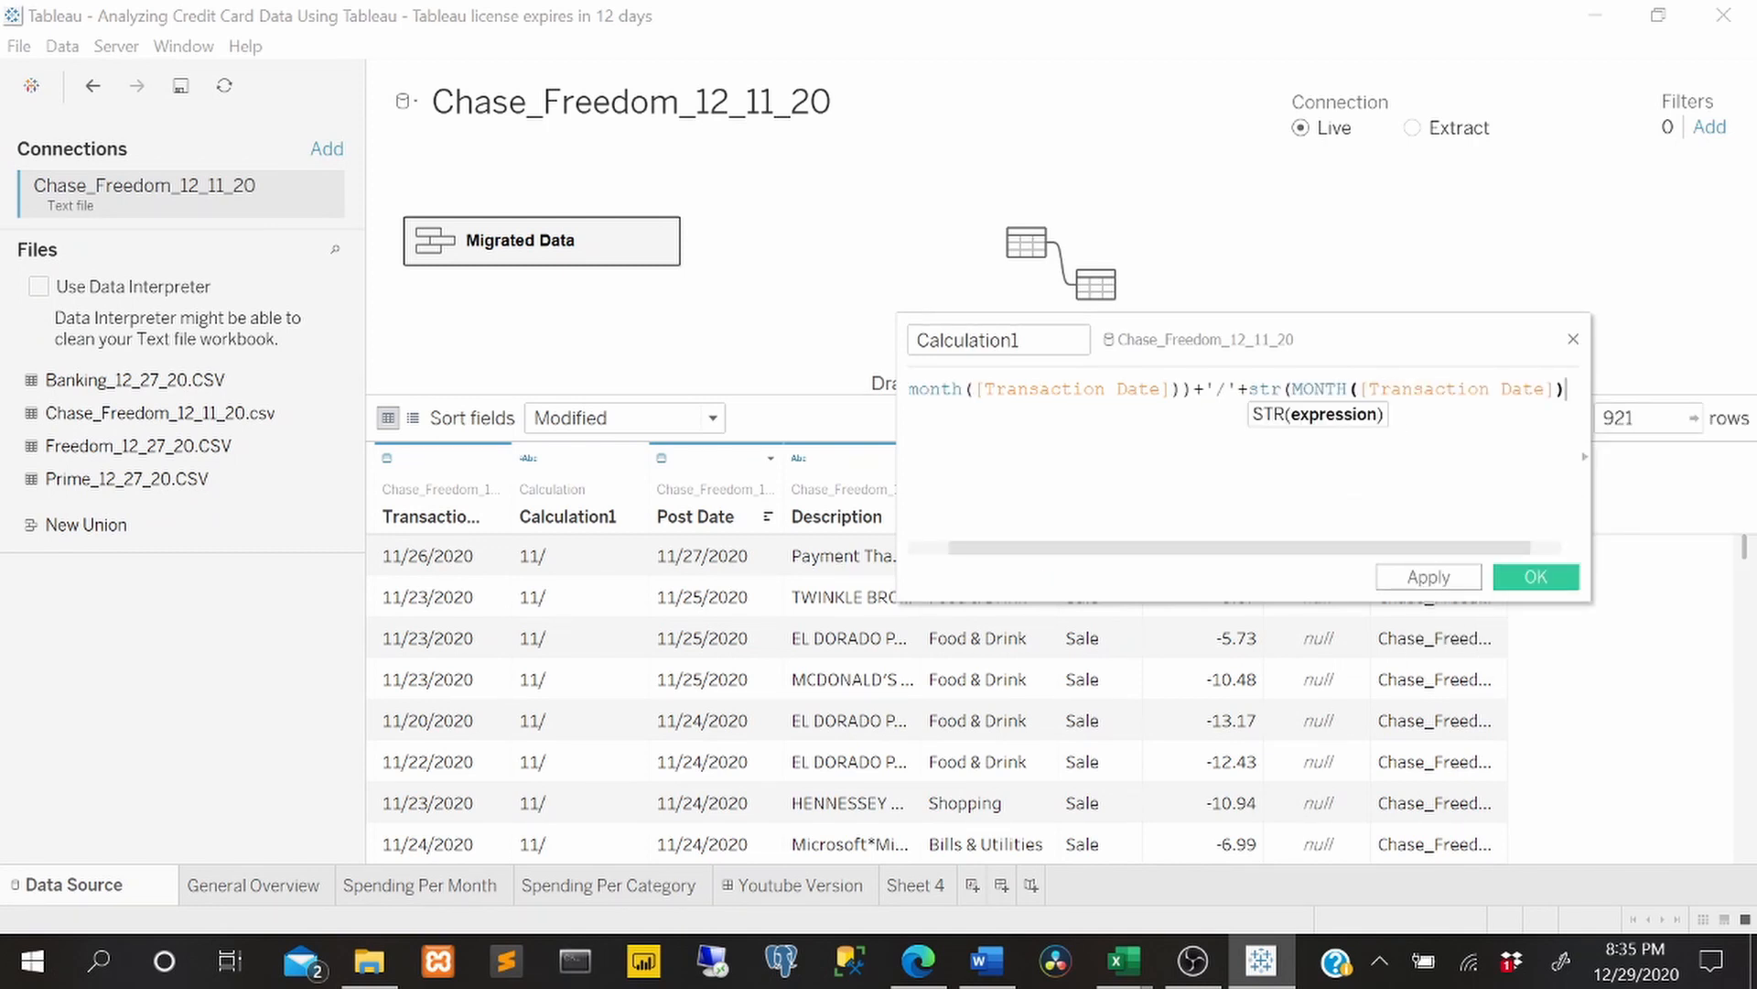
pyautogui.write(')')
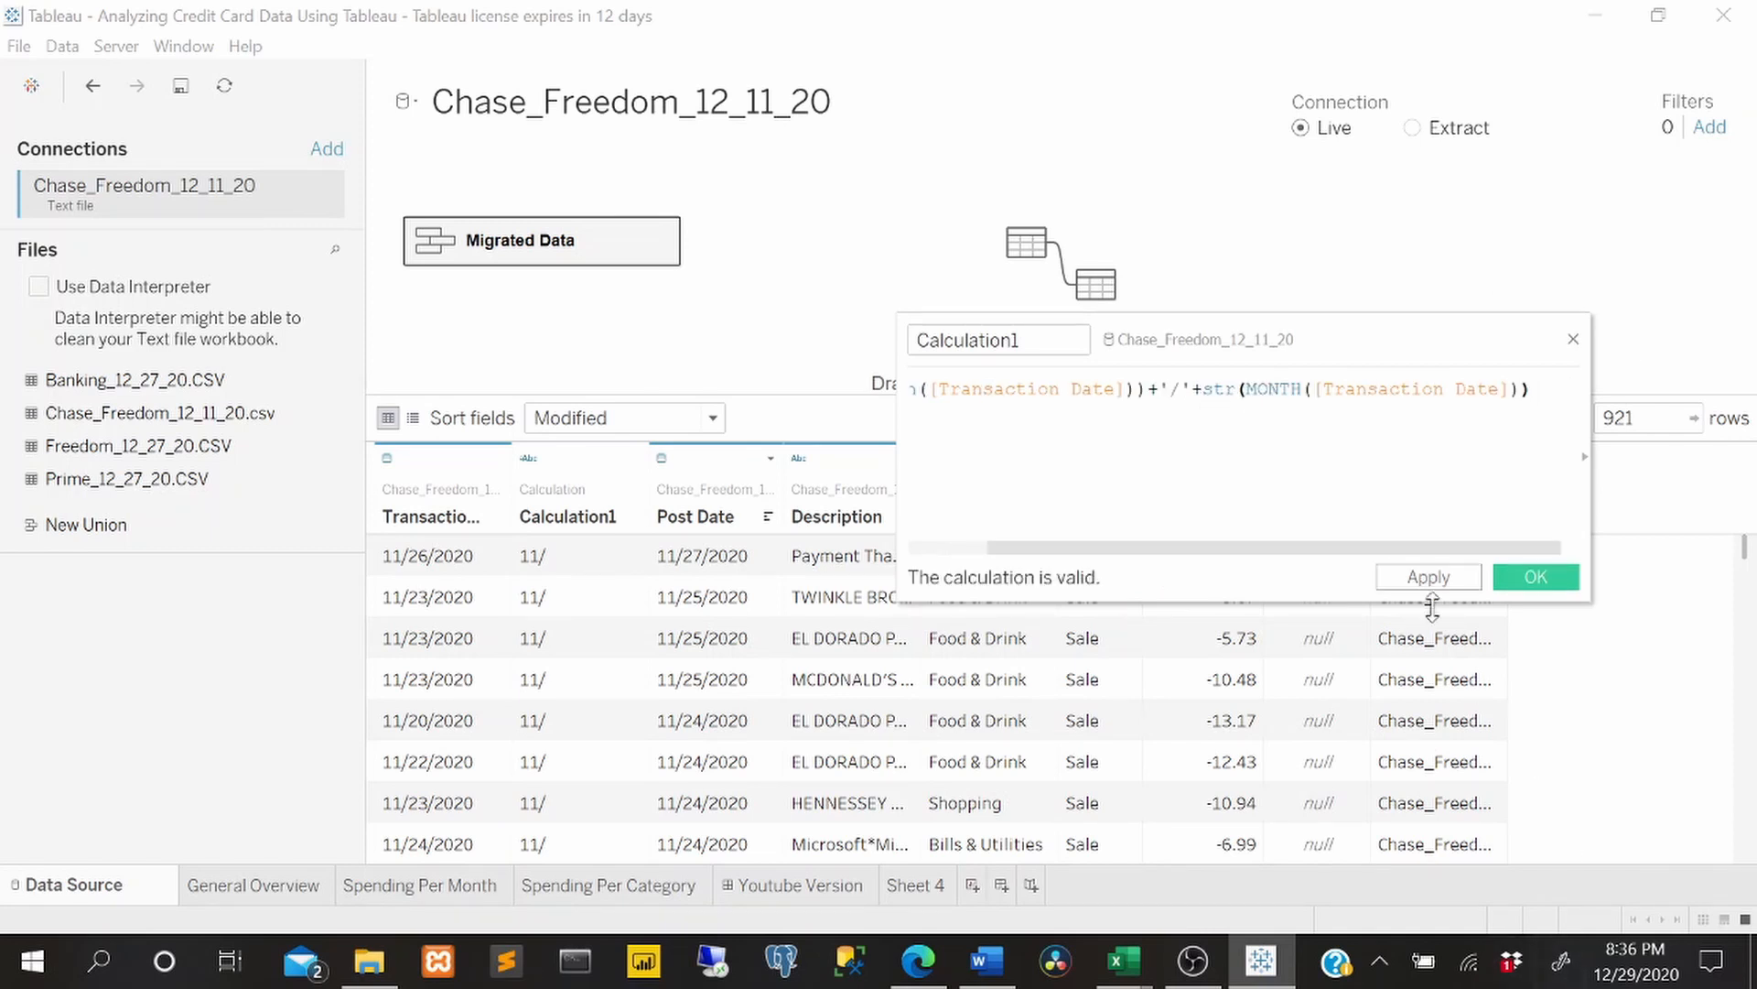
pyautogui.click(1408, 579)
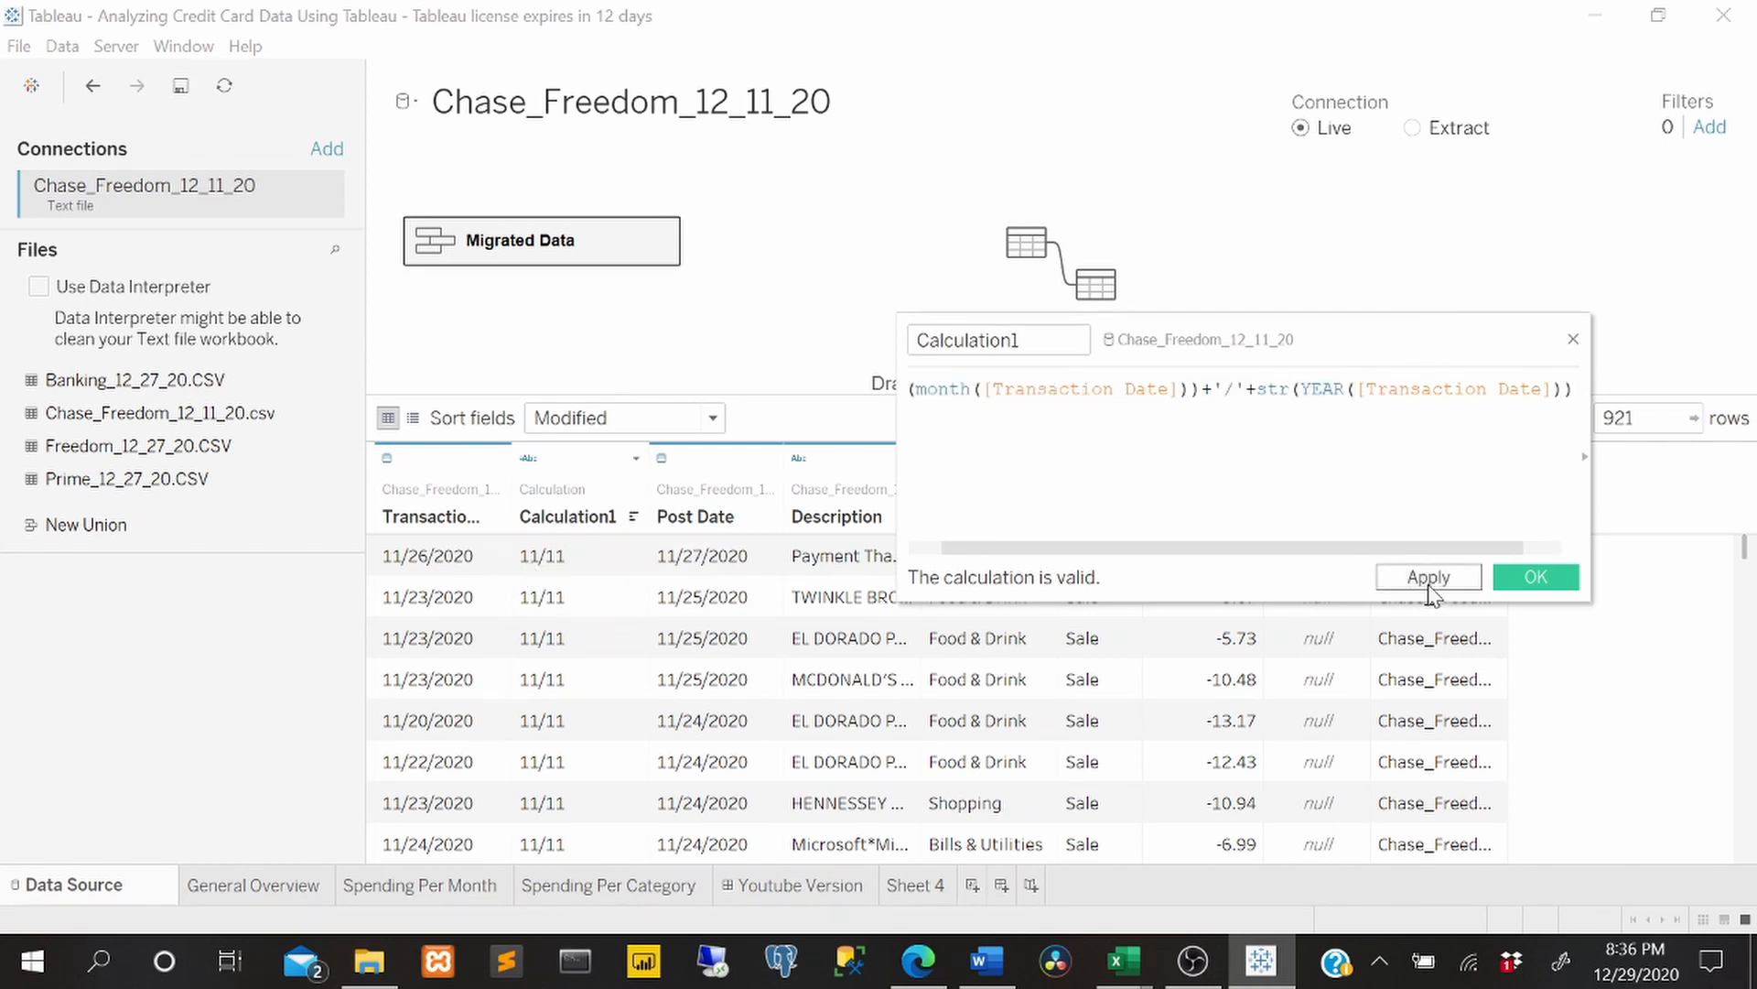
pyautogui.click(1431, 578)
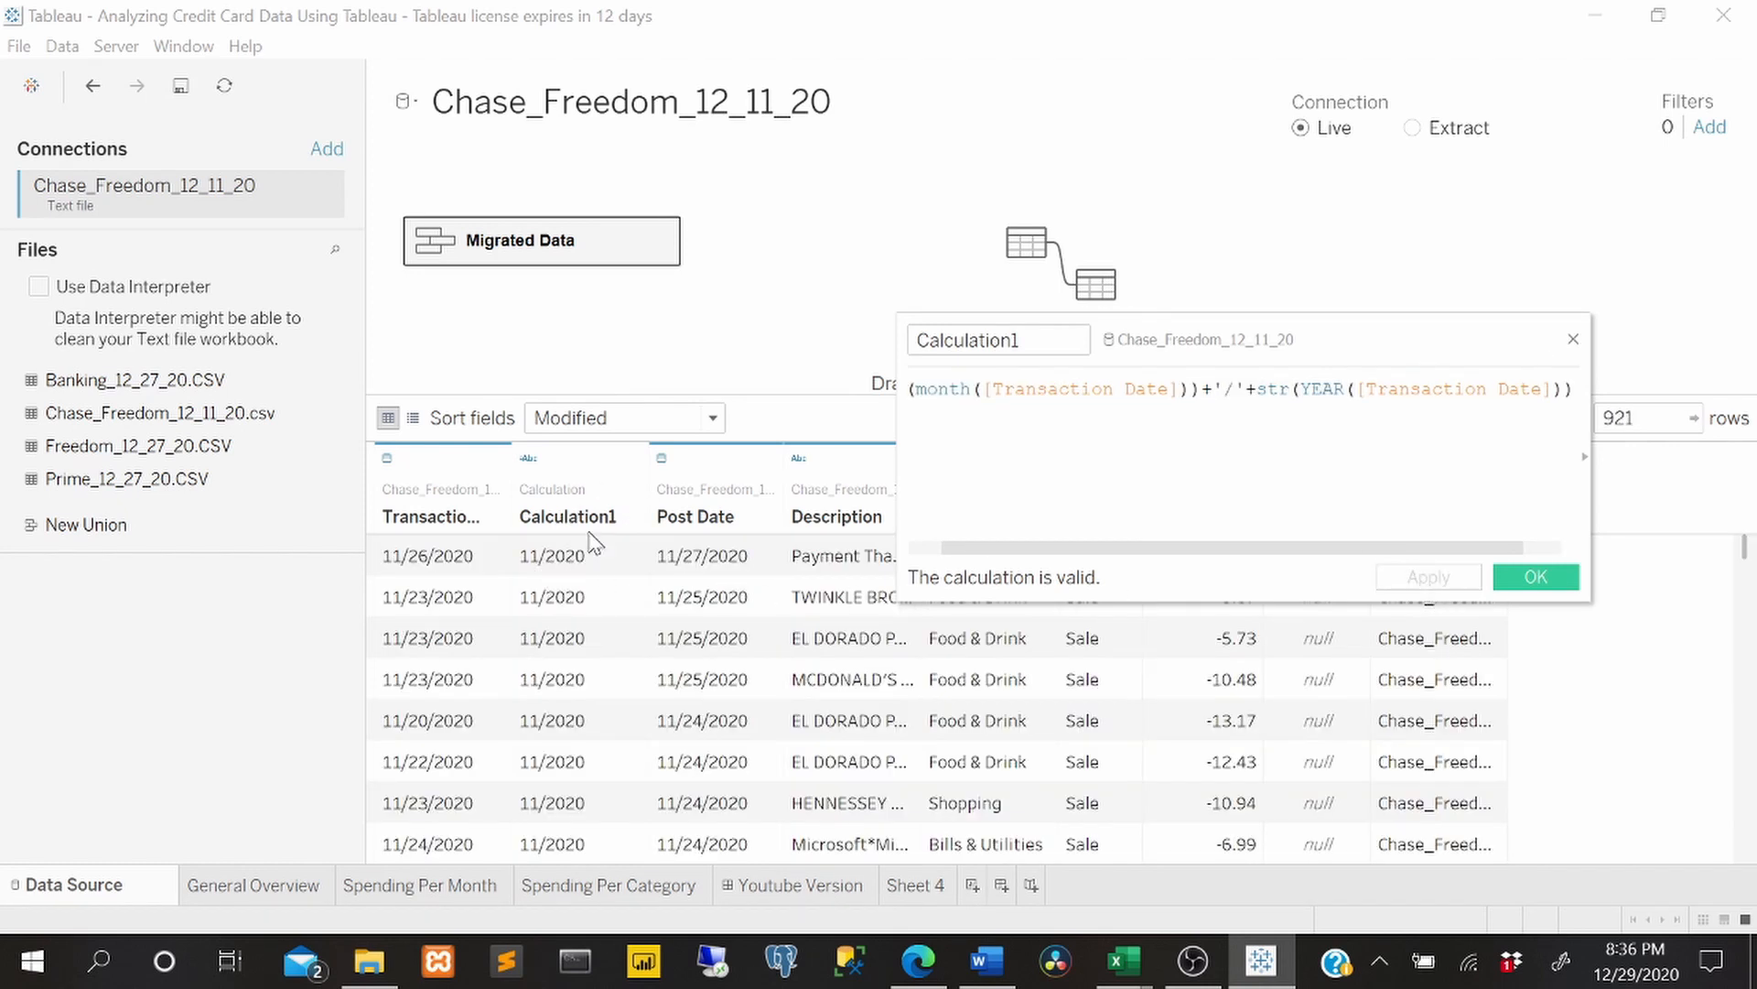
# - Rename the month/year calculation as Date Text, copy its whole formula and save the calculated field
pyautogui.click(918, 339)
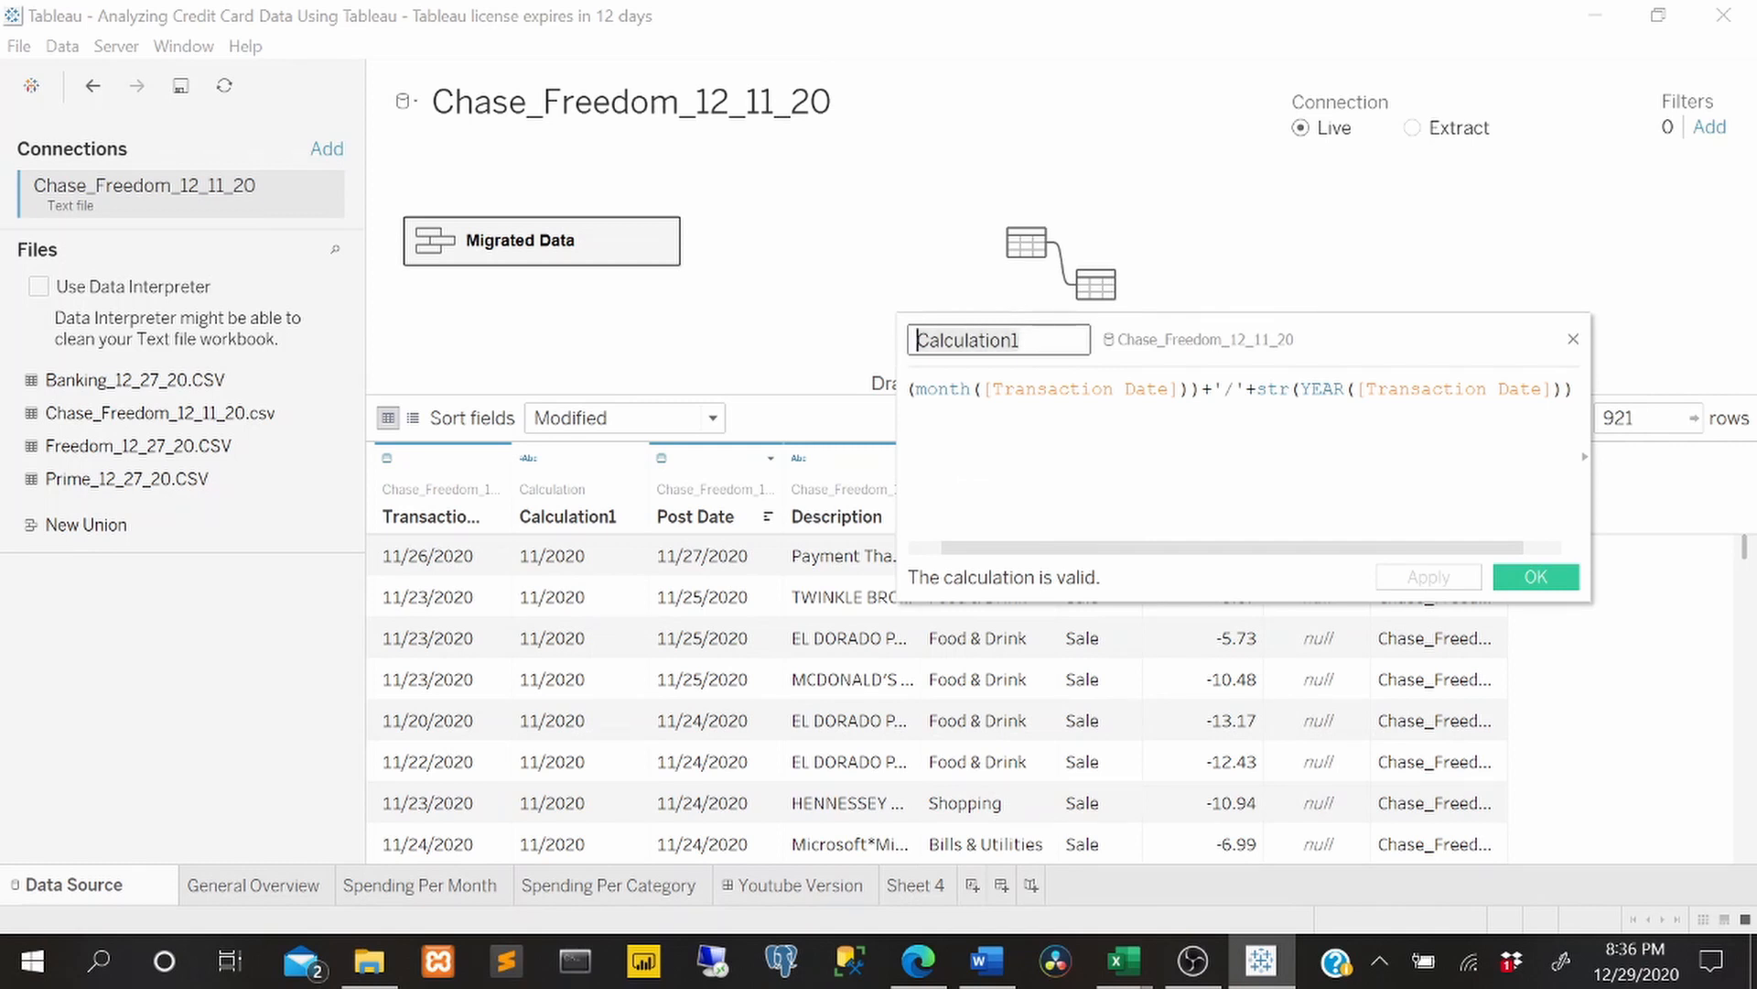
pyautogui.hotkey('ctrl', 'a')
pyautogui.press('BackSpace')
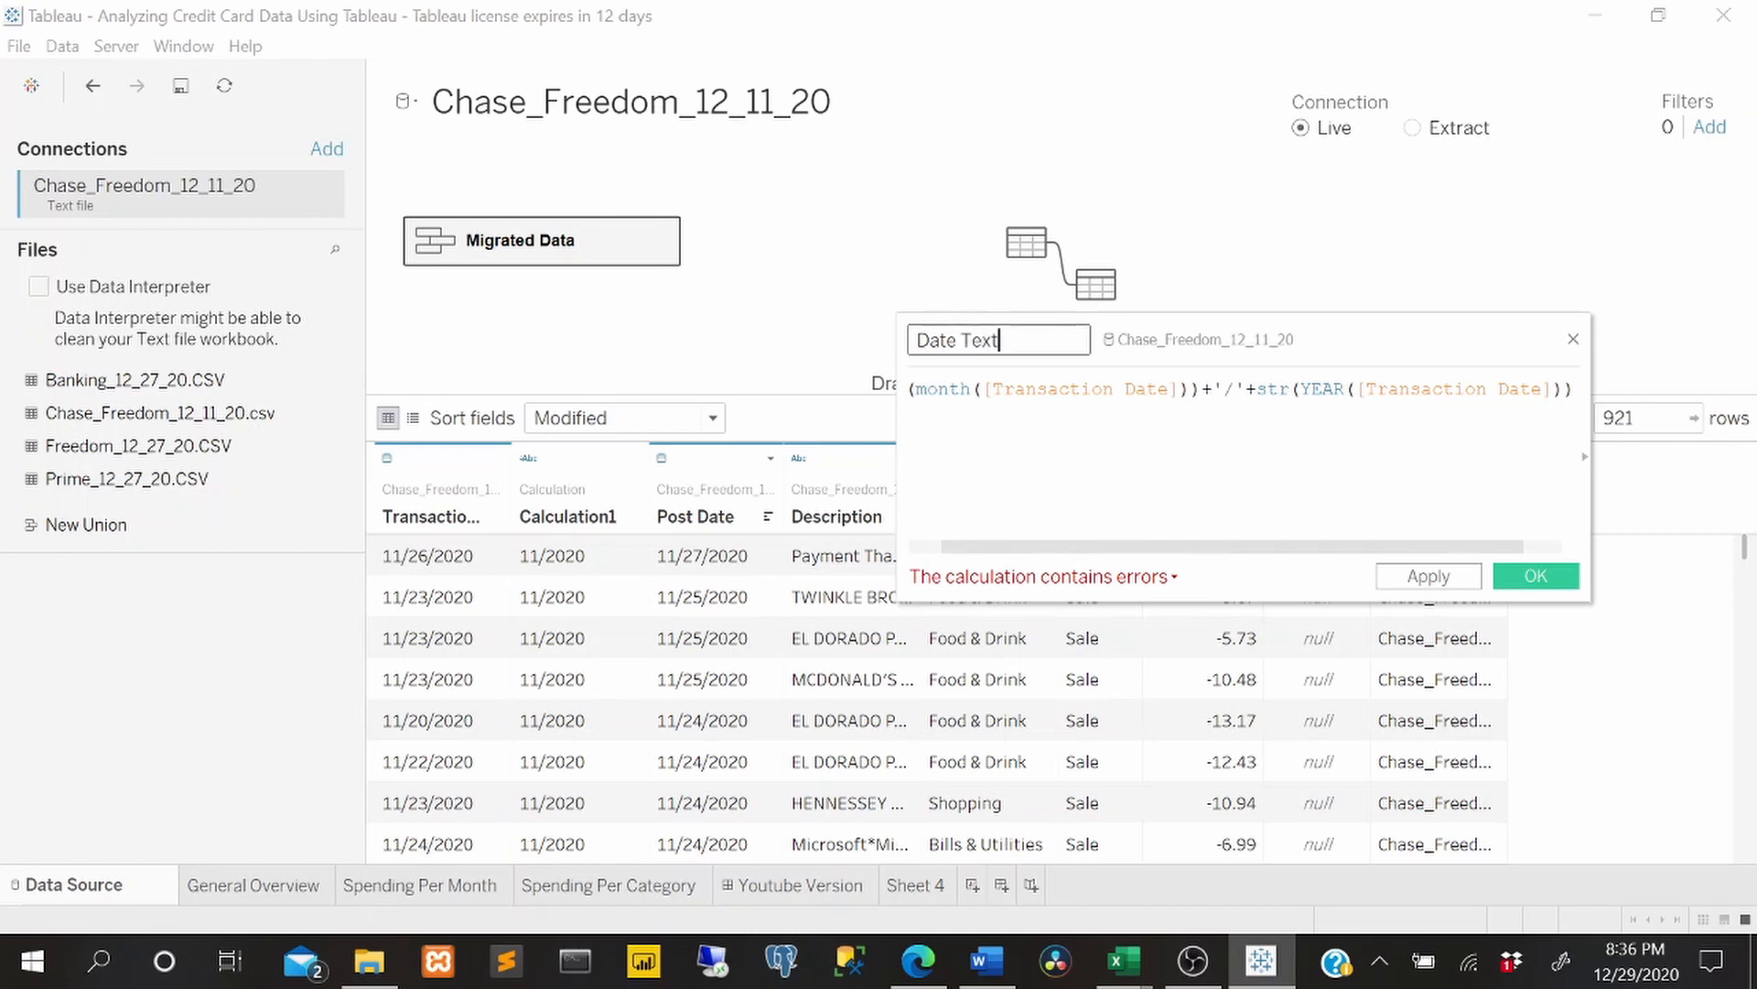
pyautogui.press('Tab')
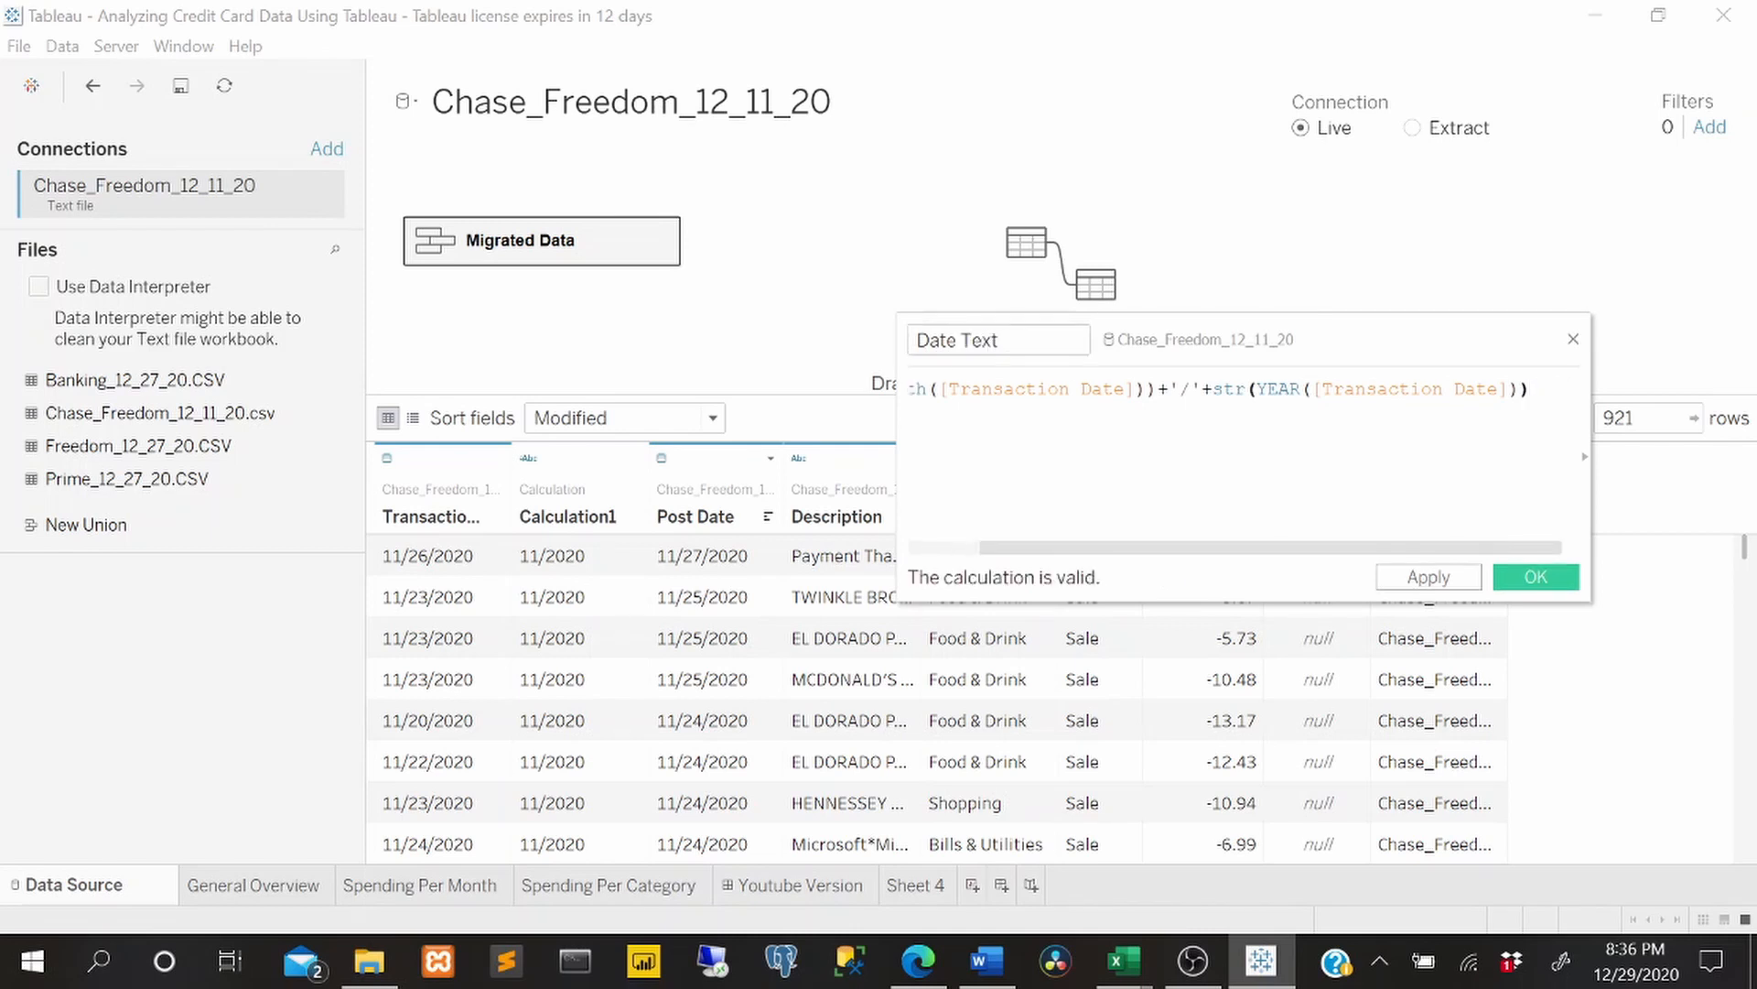
pyautogui.hotkey('ctrl', 'a')
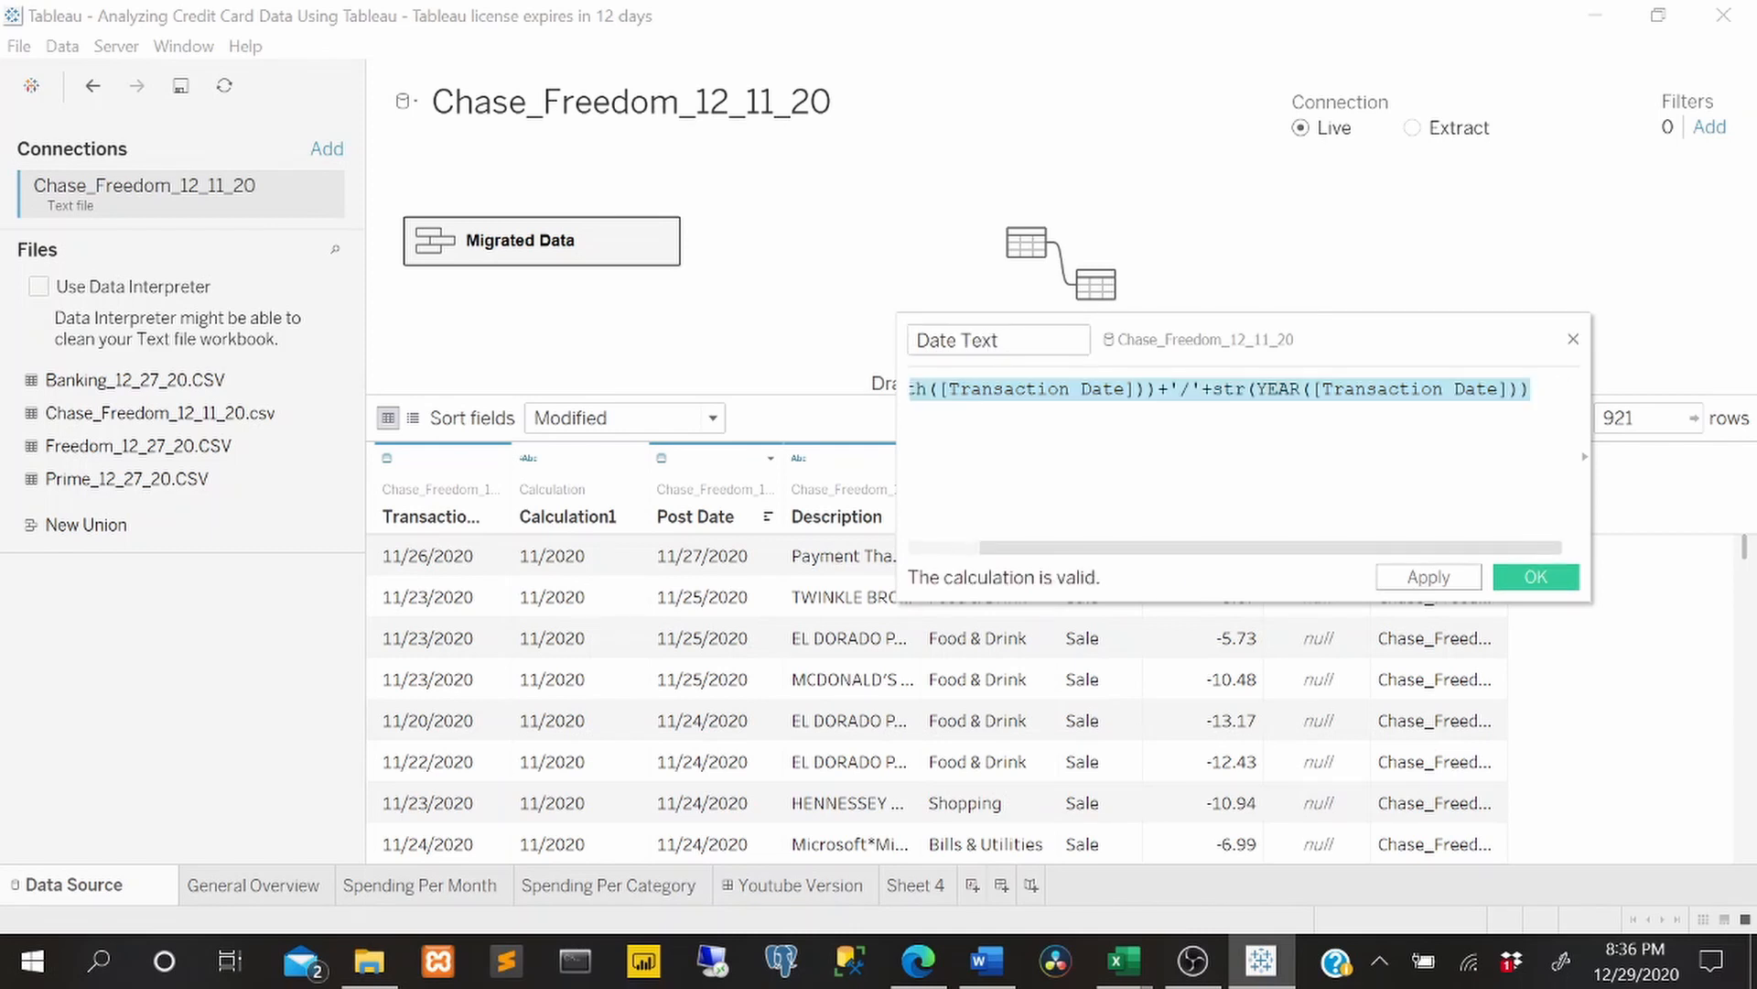
pyautogui.click(1457, 589)
pyautogui.click(1536, 576)
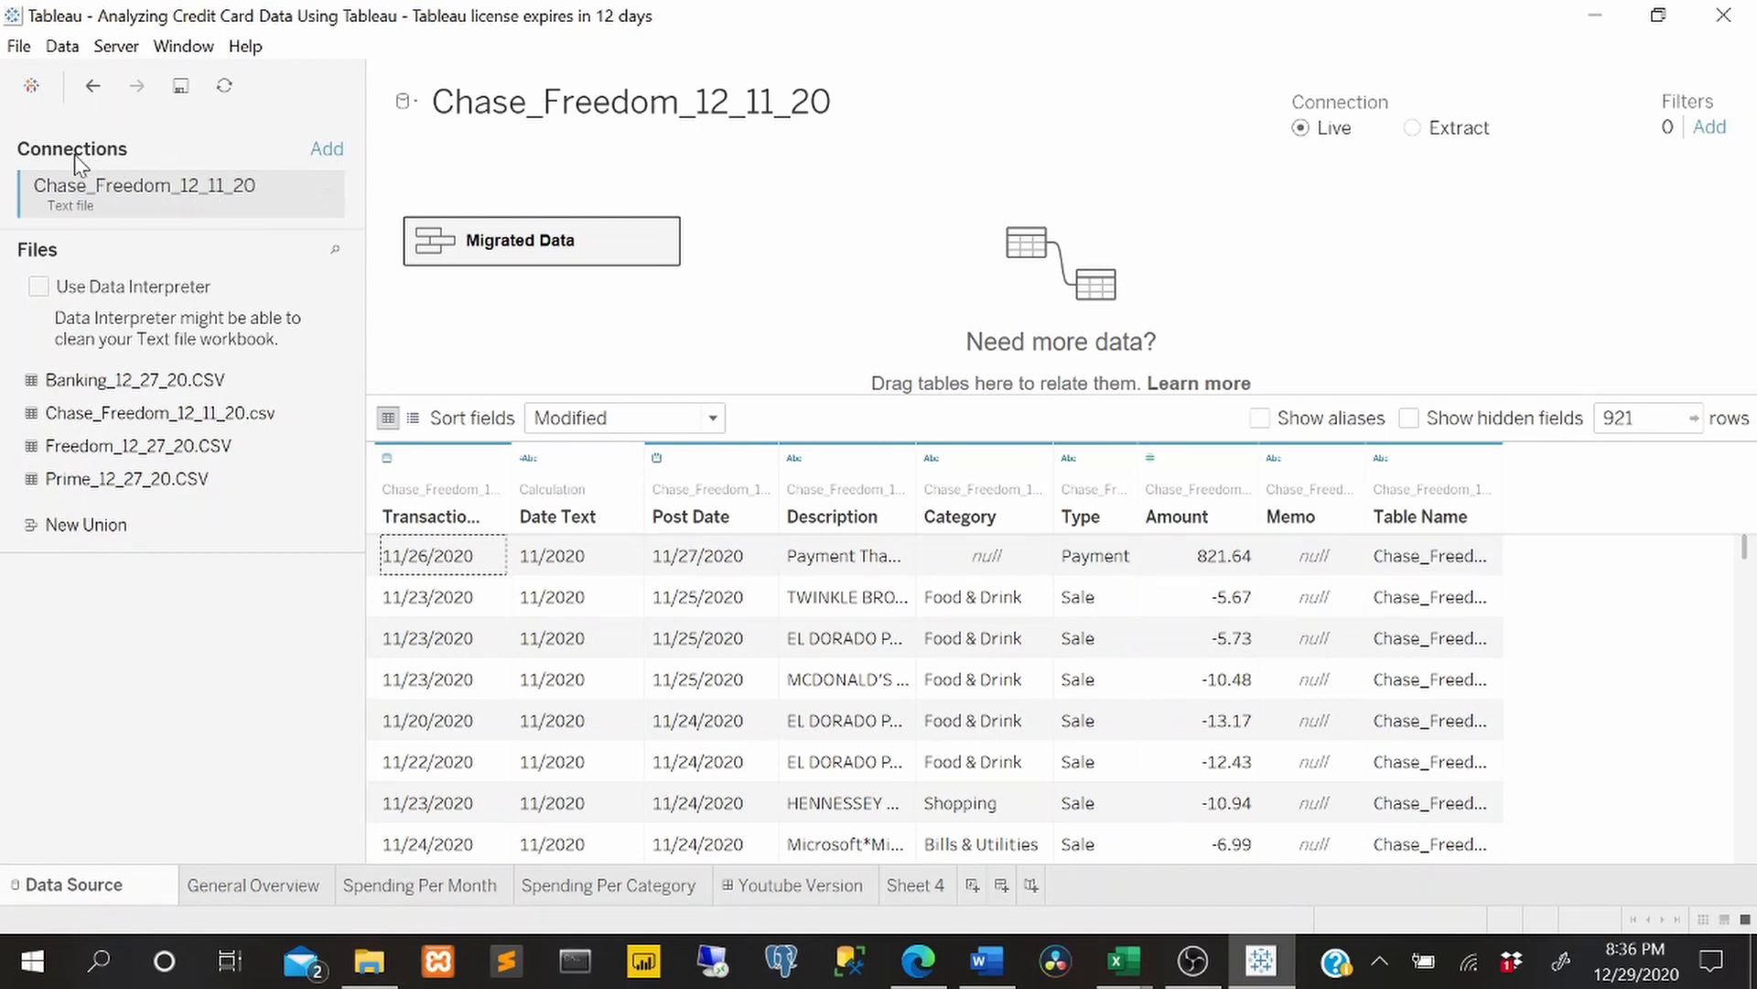
# - Start a calculated field from Posting Date in the Banking_12_27_20 data source
pyautogui.click(915, 885)
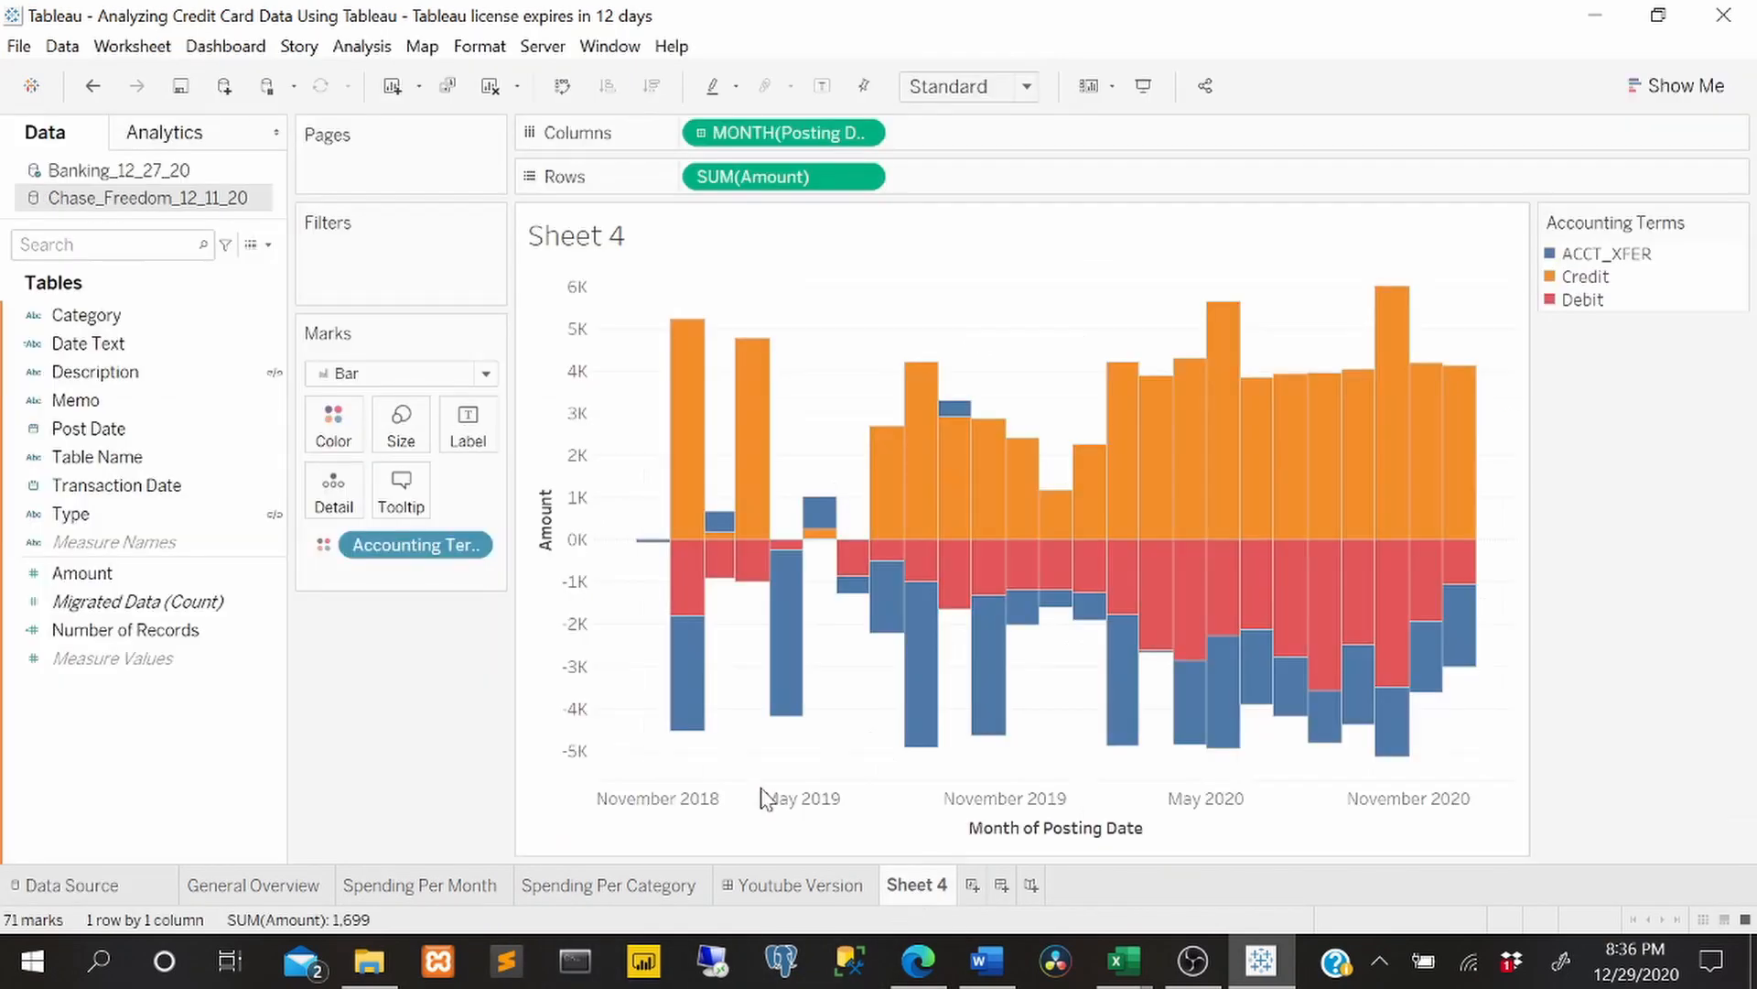
pyautogui.click(177, 172)
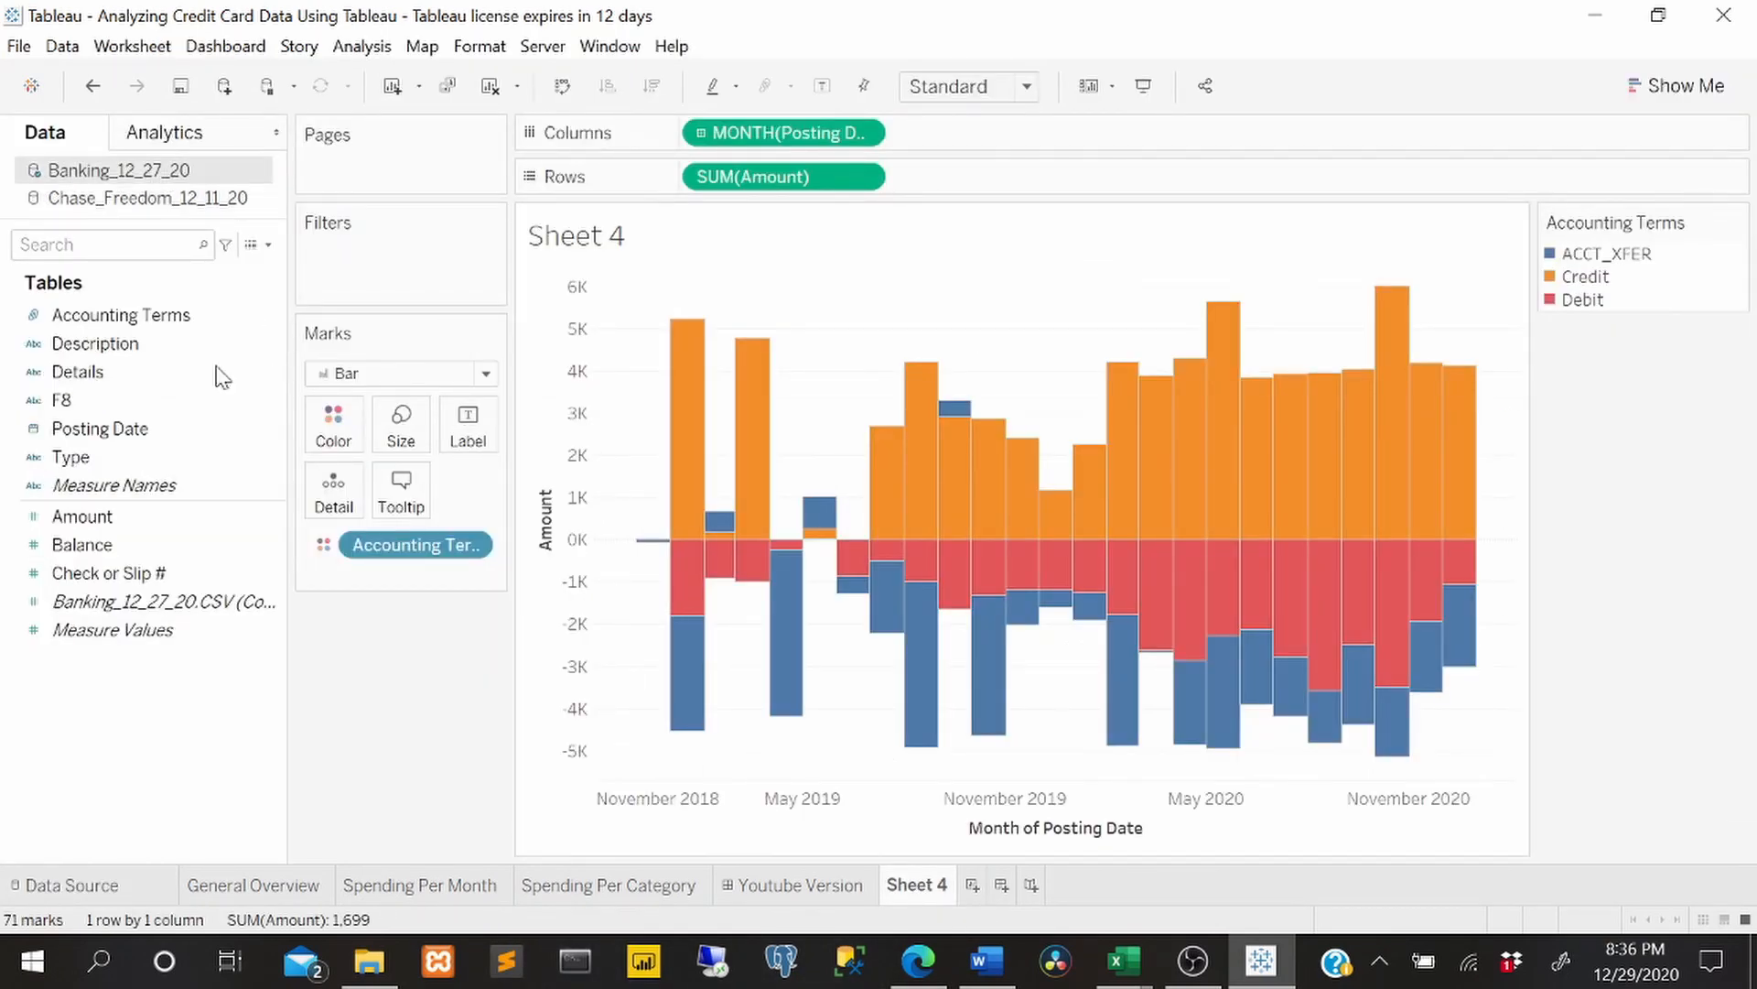
pyautogui.click(73, 885)
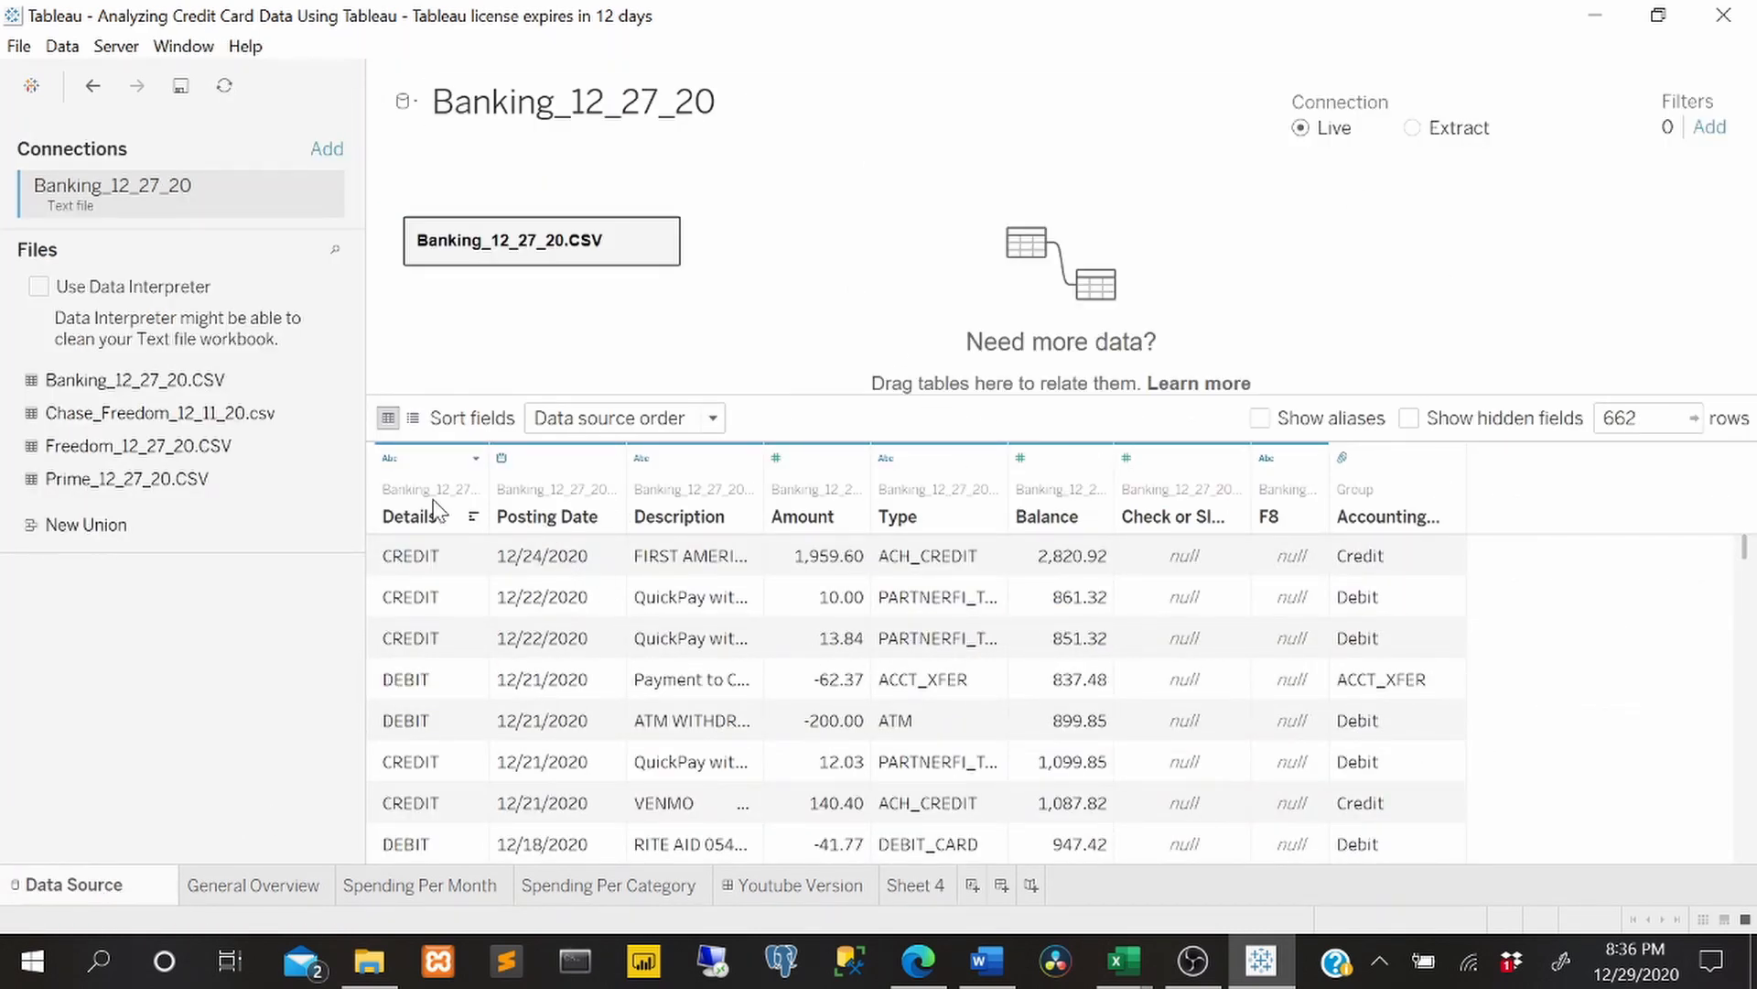
pyautogui.click(575, 517)
pyautogui.rightClick(575, 518)
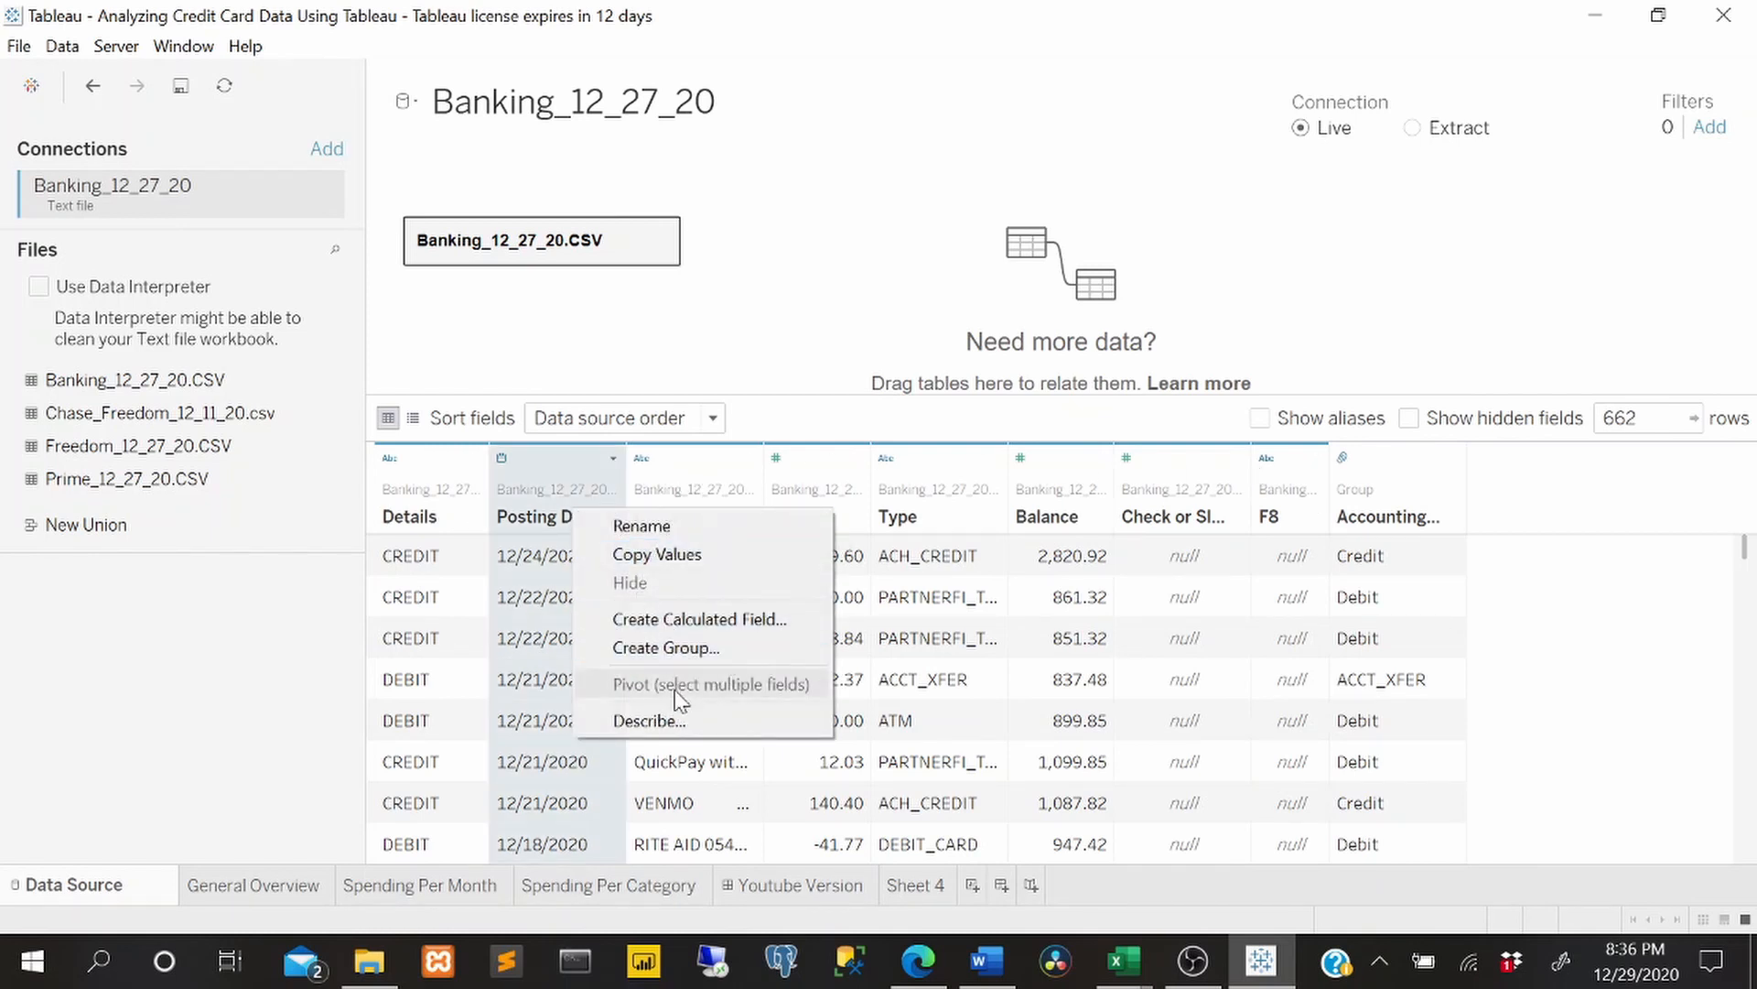
pyautogui.click(701, 620)
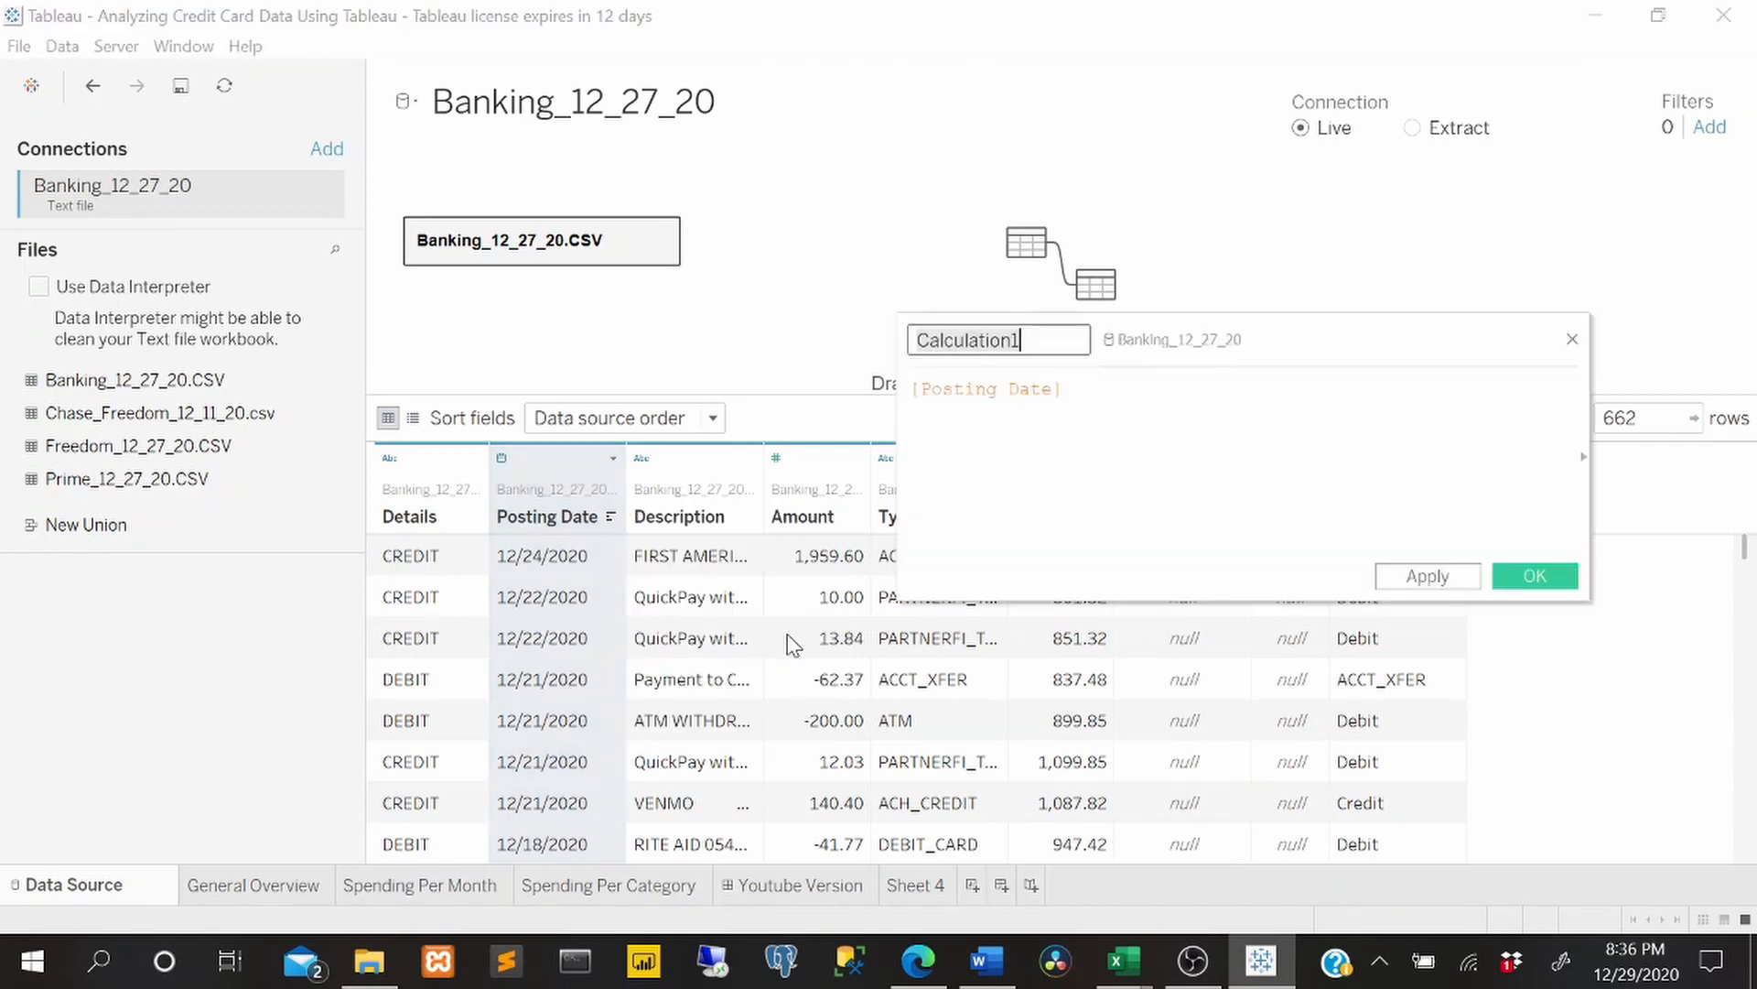
# - Replace the formula with the copied one, adapted to read str(month([Posting Date]))+'/'+str(YEAR([Posting Date]))
pyautogui.click(1064, 389)
pyautogui.hotkey('ctrl', 'a')
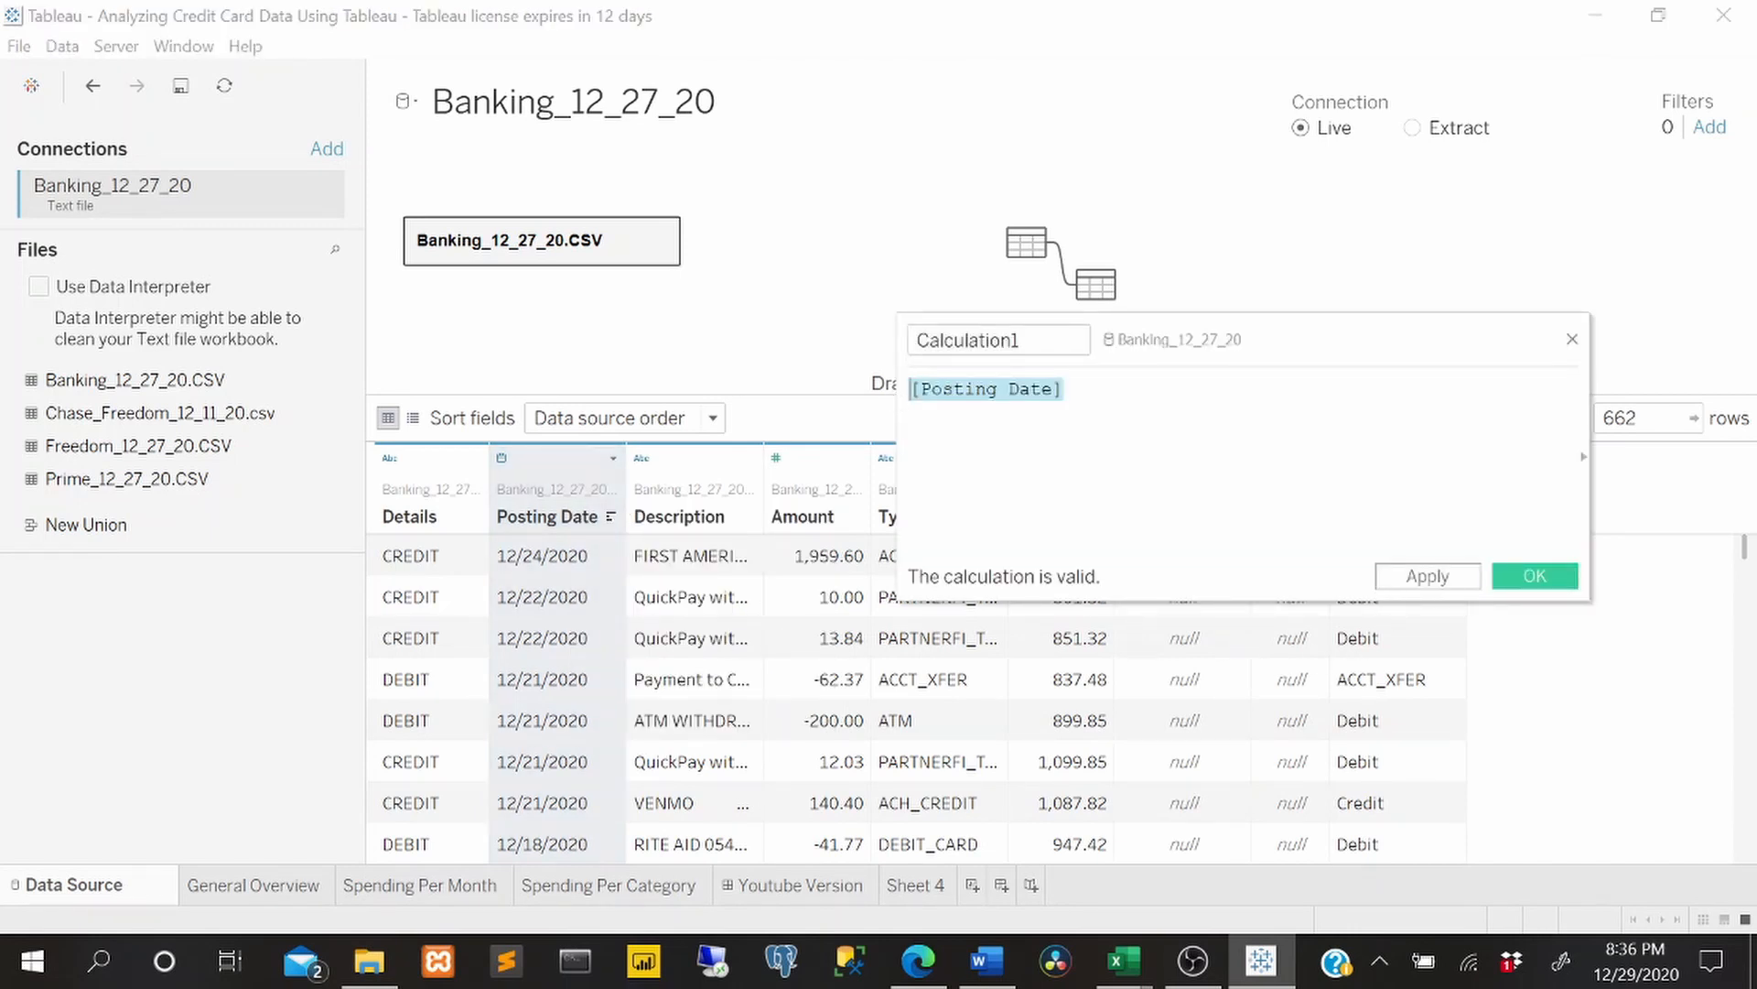
pyautogui.write("str(month([Transaction Date]))+'/'+str(YEAR([Transaction Date]))")
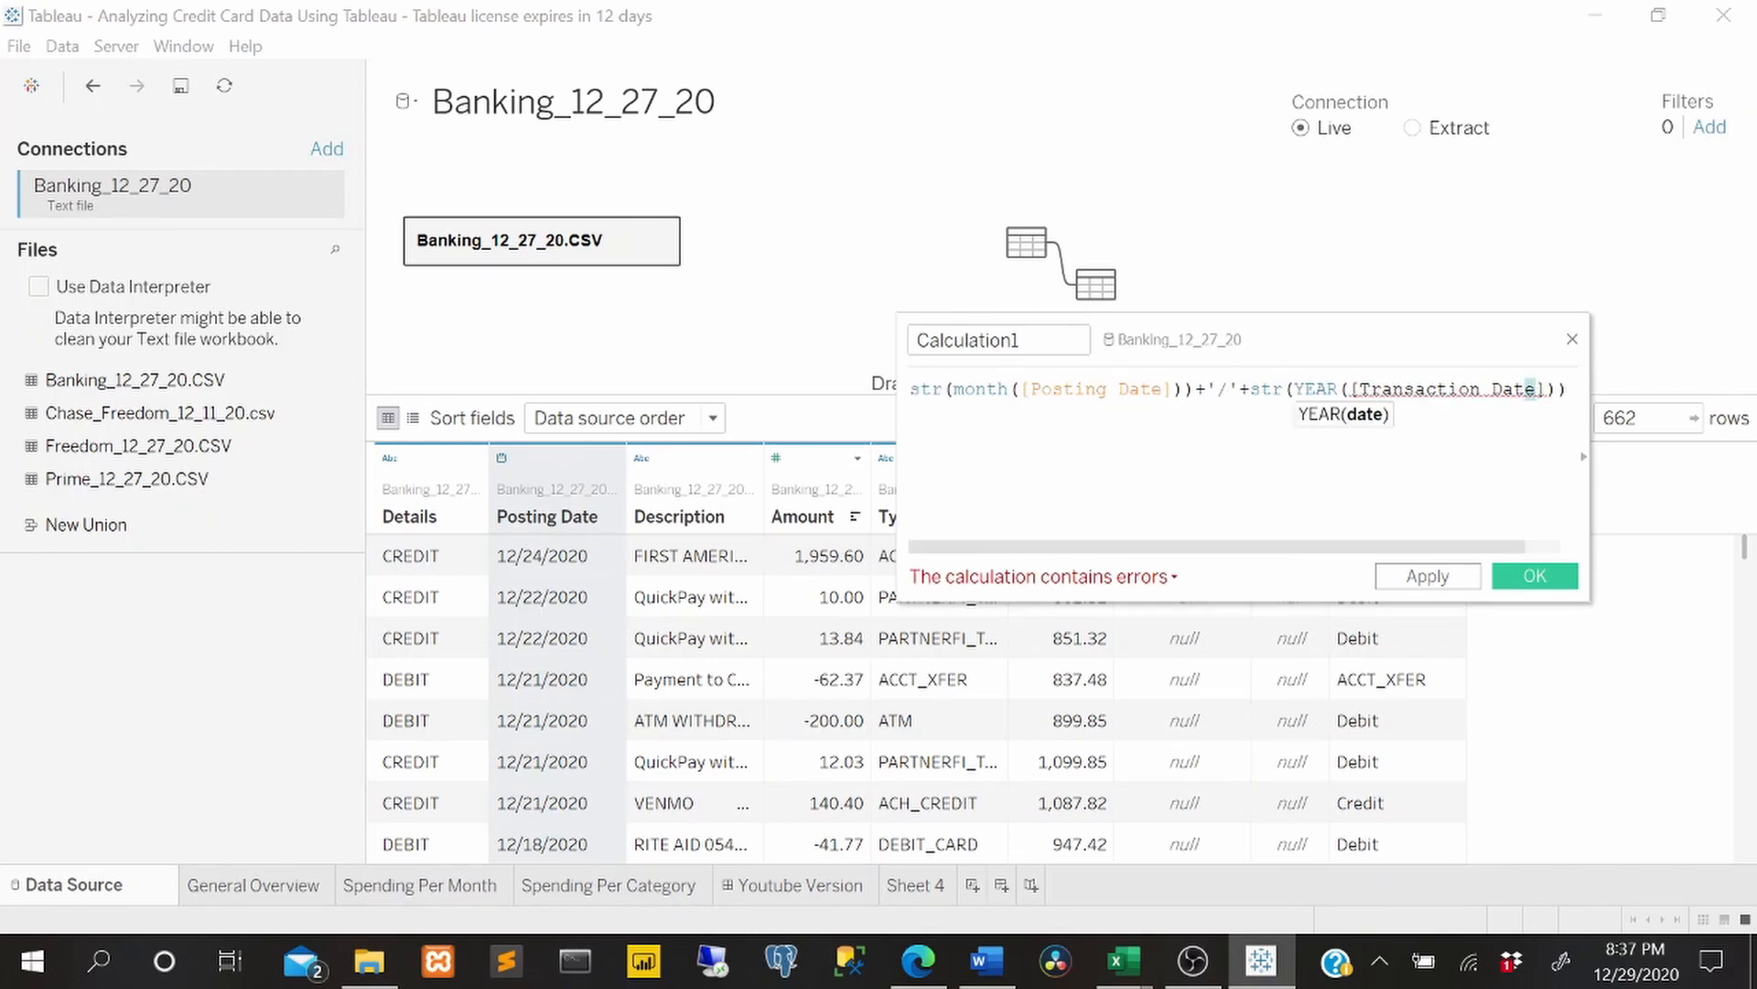
pyautogui.click(1541, 392)
pyautogui.press('BackSpace')
pyautogui.press('BackSpace')
pyautogui.press('BackSpace')
pyautogui.press('BackSpace')
pyautogui.press('BackSpace')
pyautogui.press('BackSpace')
pyautogui.press('BackSpace')
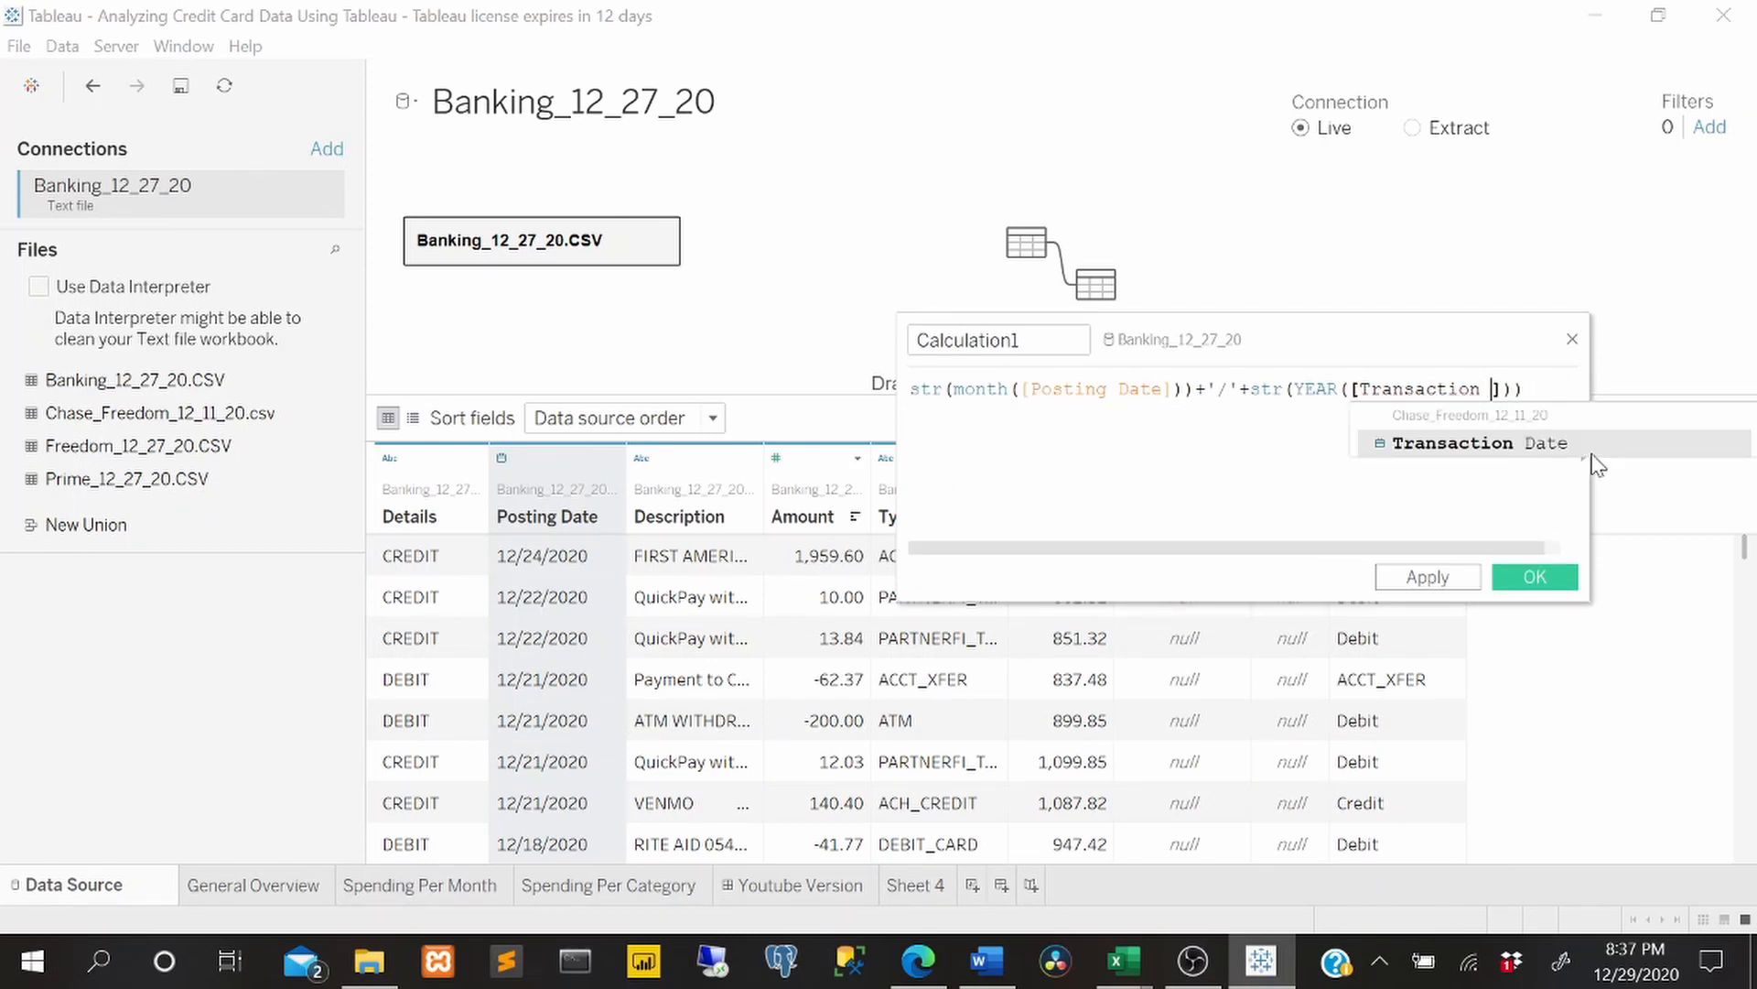
pyautogui.press('BackSpace')
pyautogui.press('BackSpace')
pyautogui.press('BackSpace')
pyautogui.press('BackSpace')
pyautogui.press('BackSpace')
pyautogui.press('BackSpace')
pyautogui.press('BackSpace')
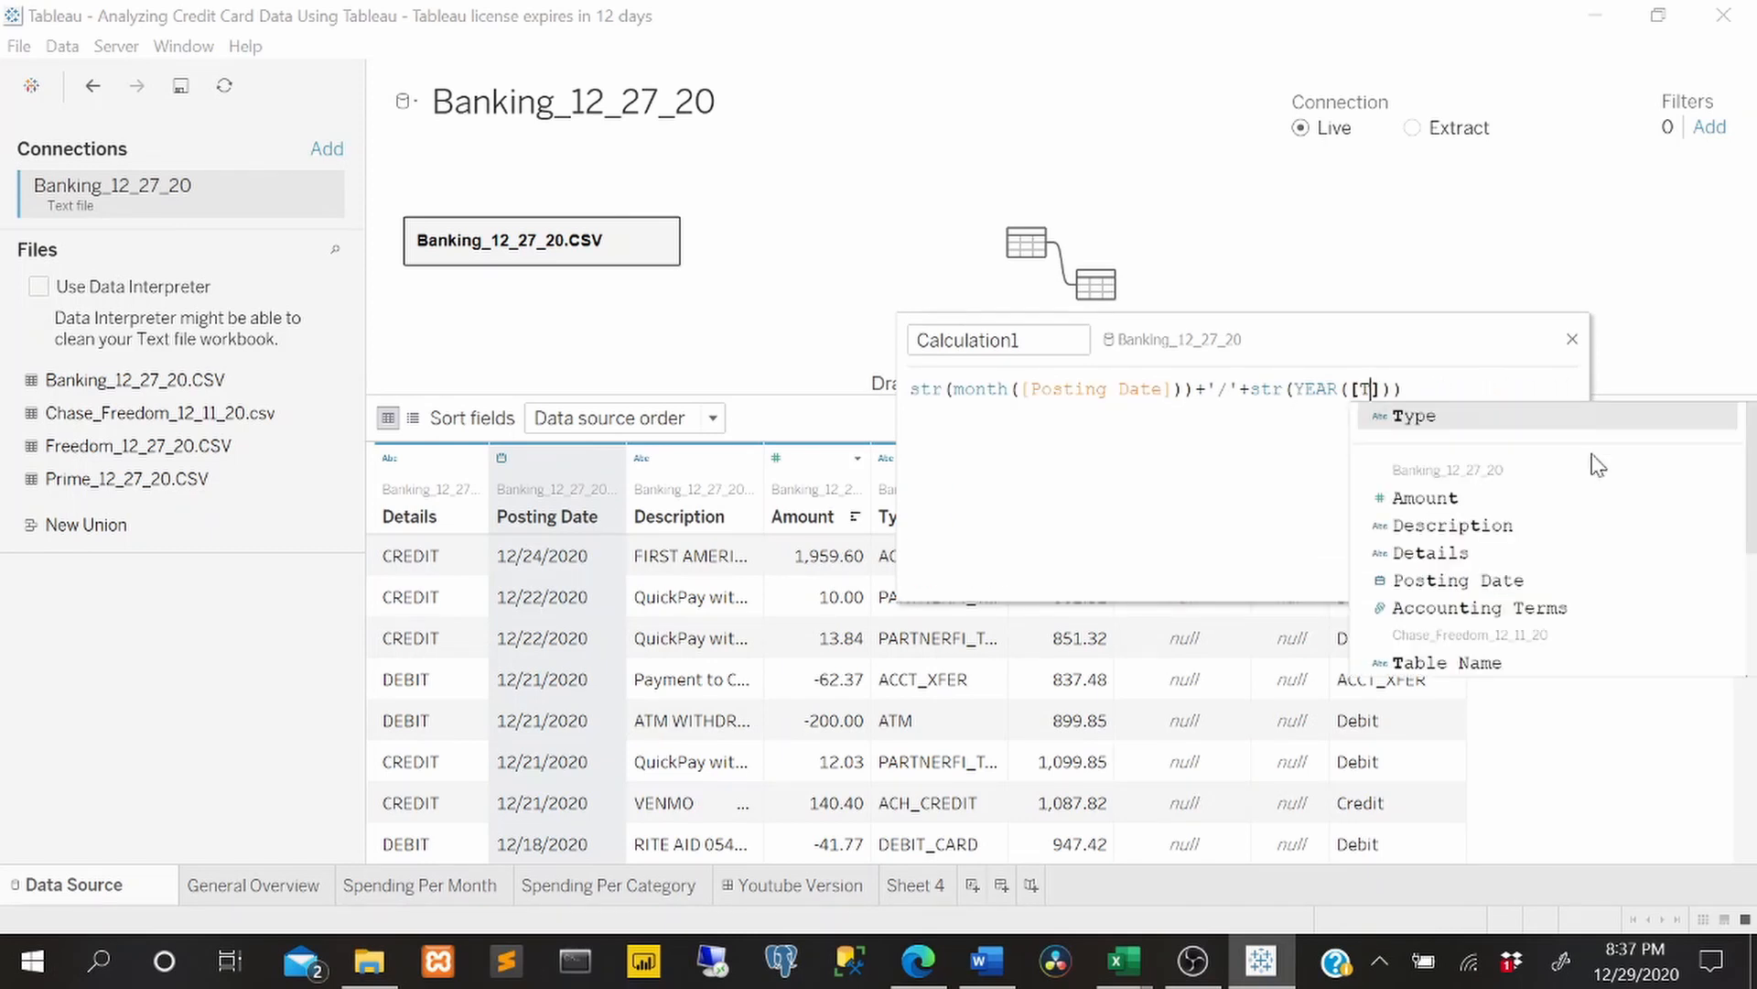
pyautogui.write('P')
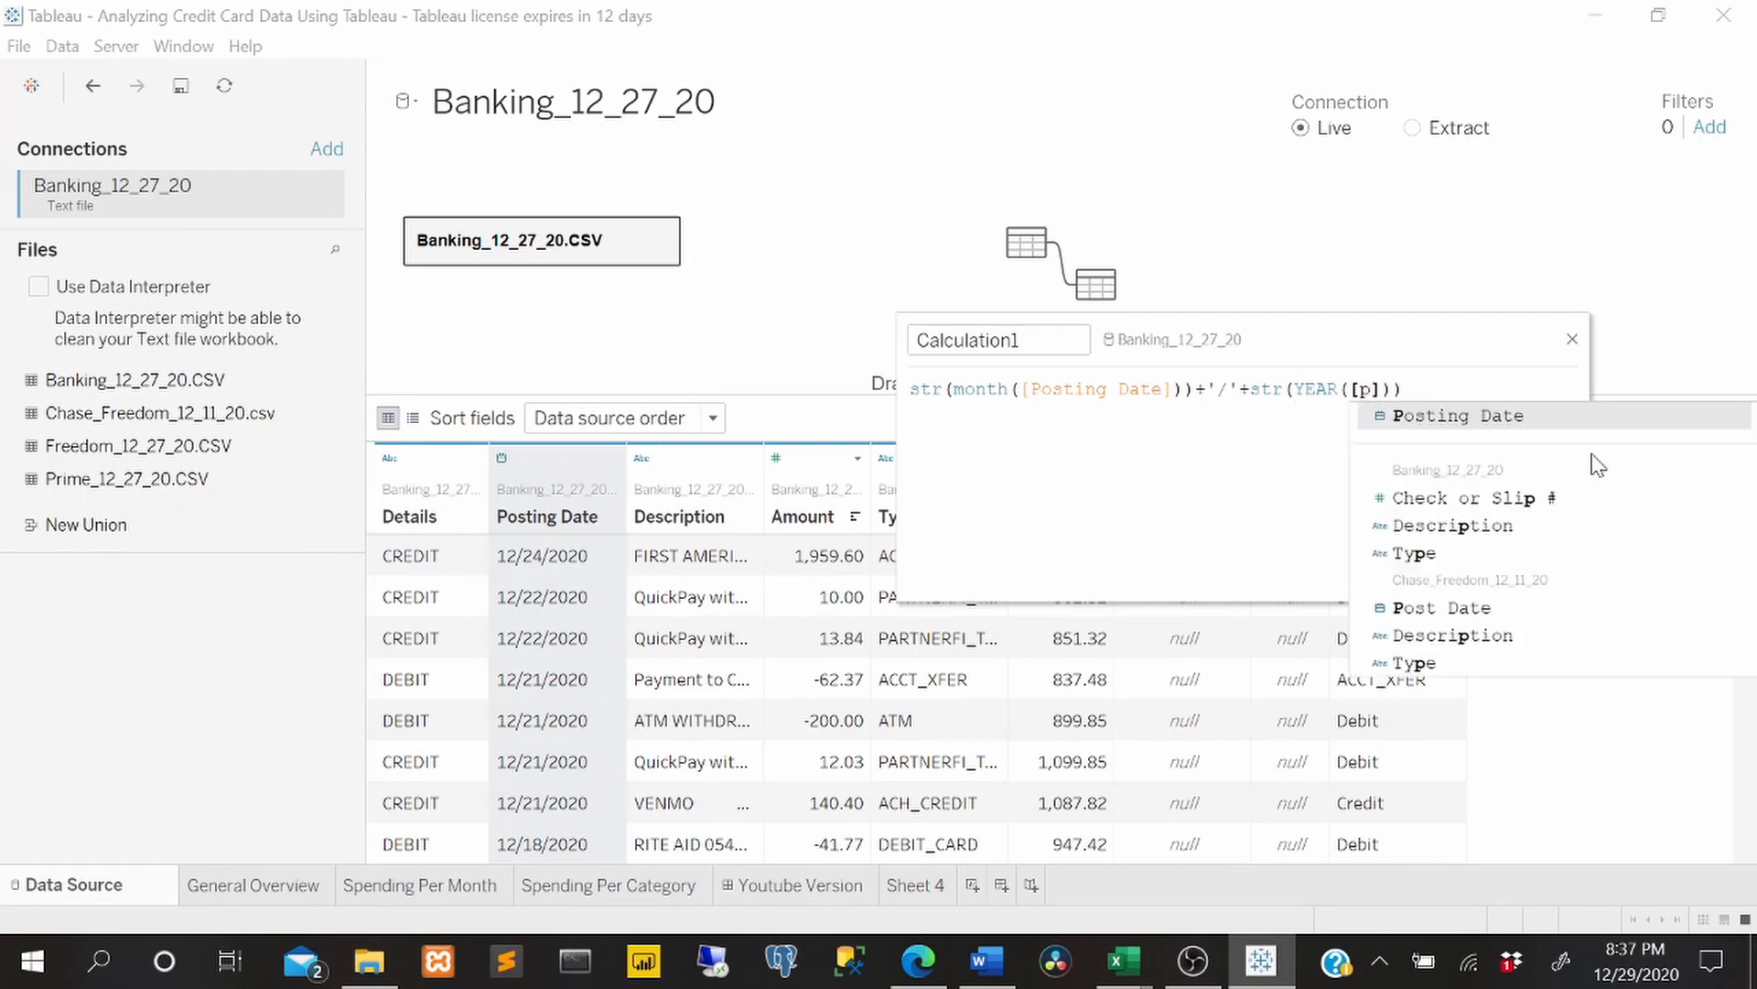
pyautogui.press('Return')
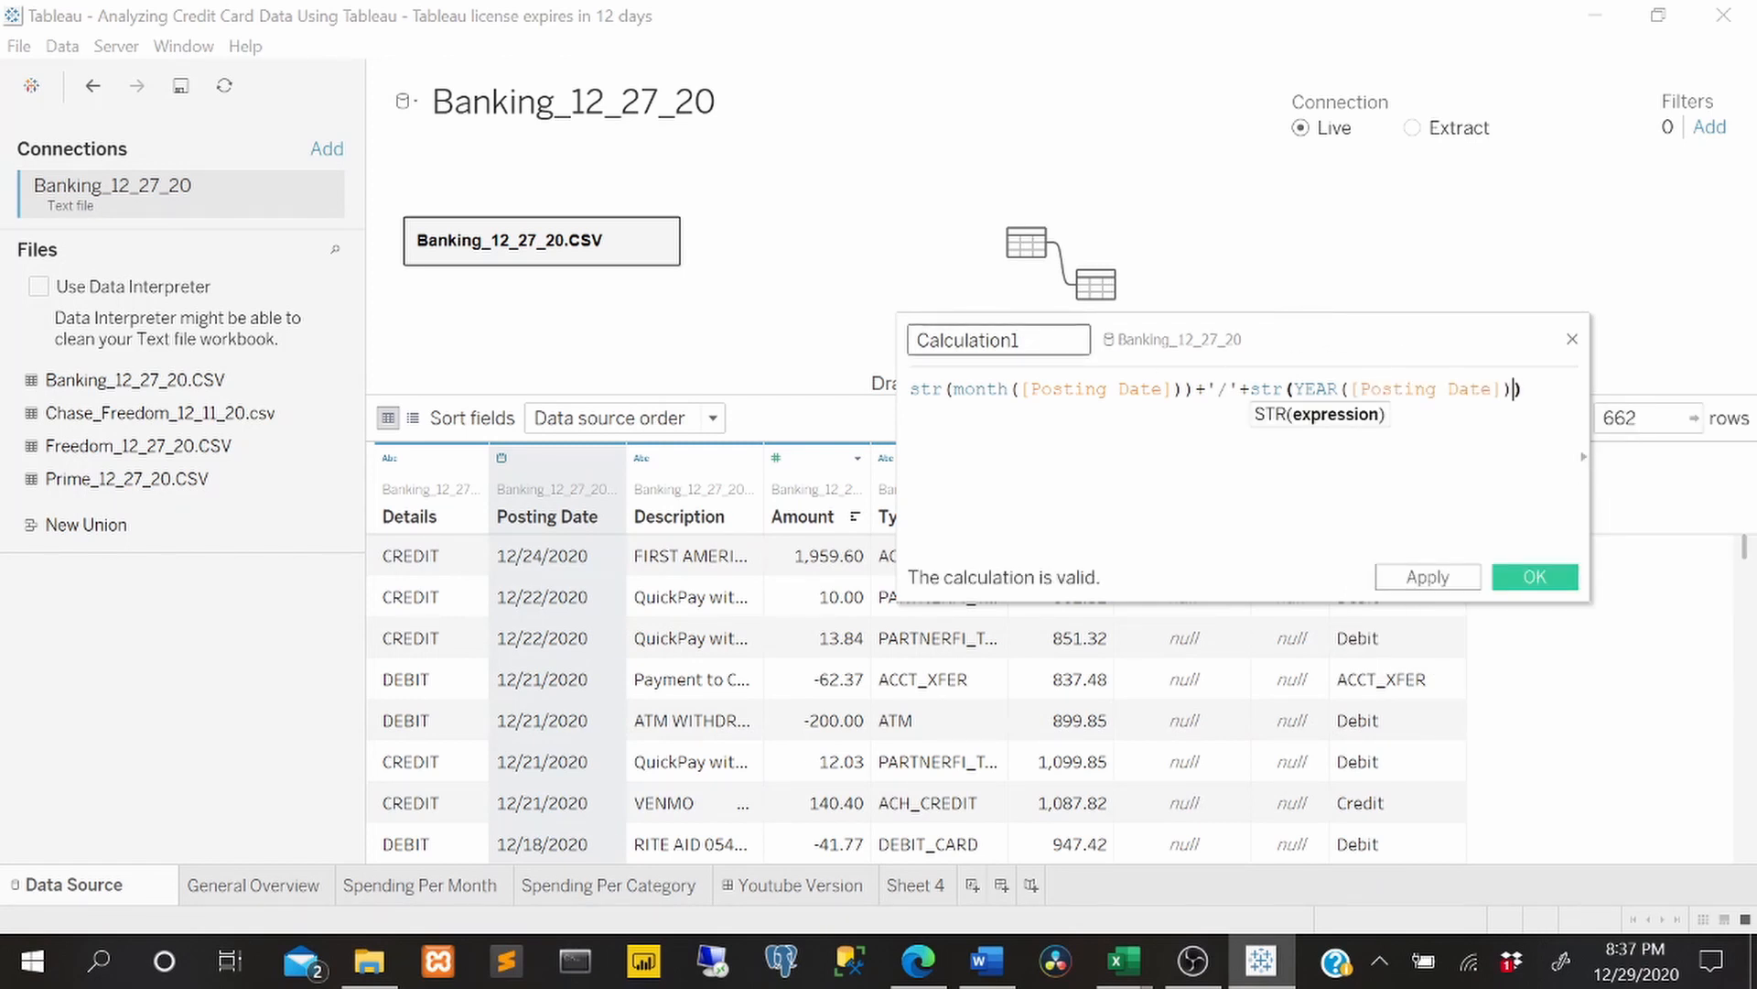
# - Name the banking calculated field Date Text and save it
pyautogui.click(918, 339)
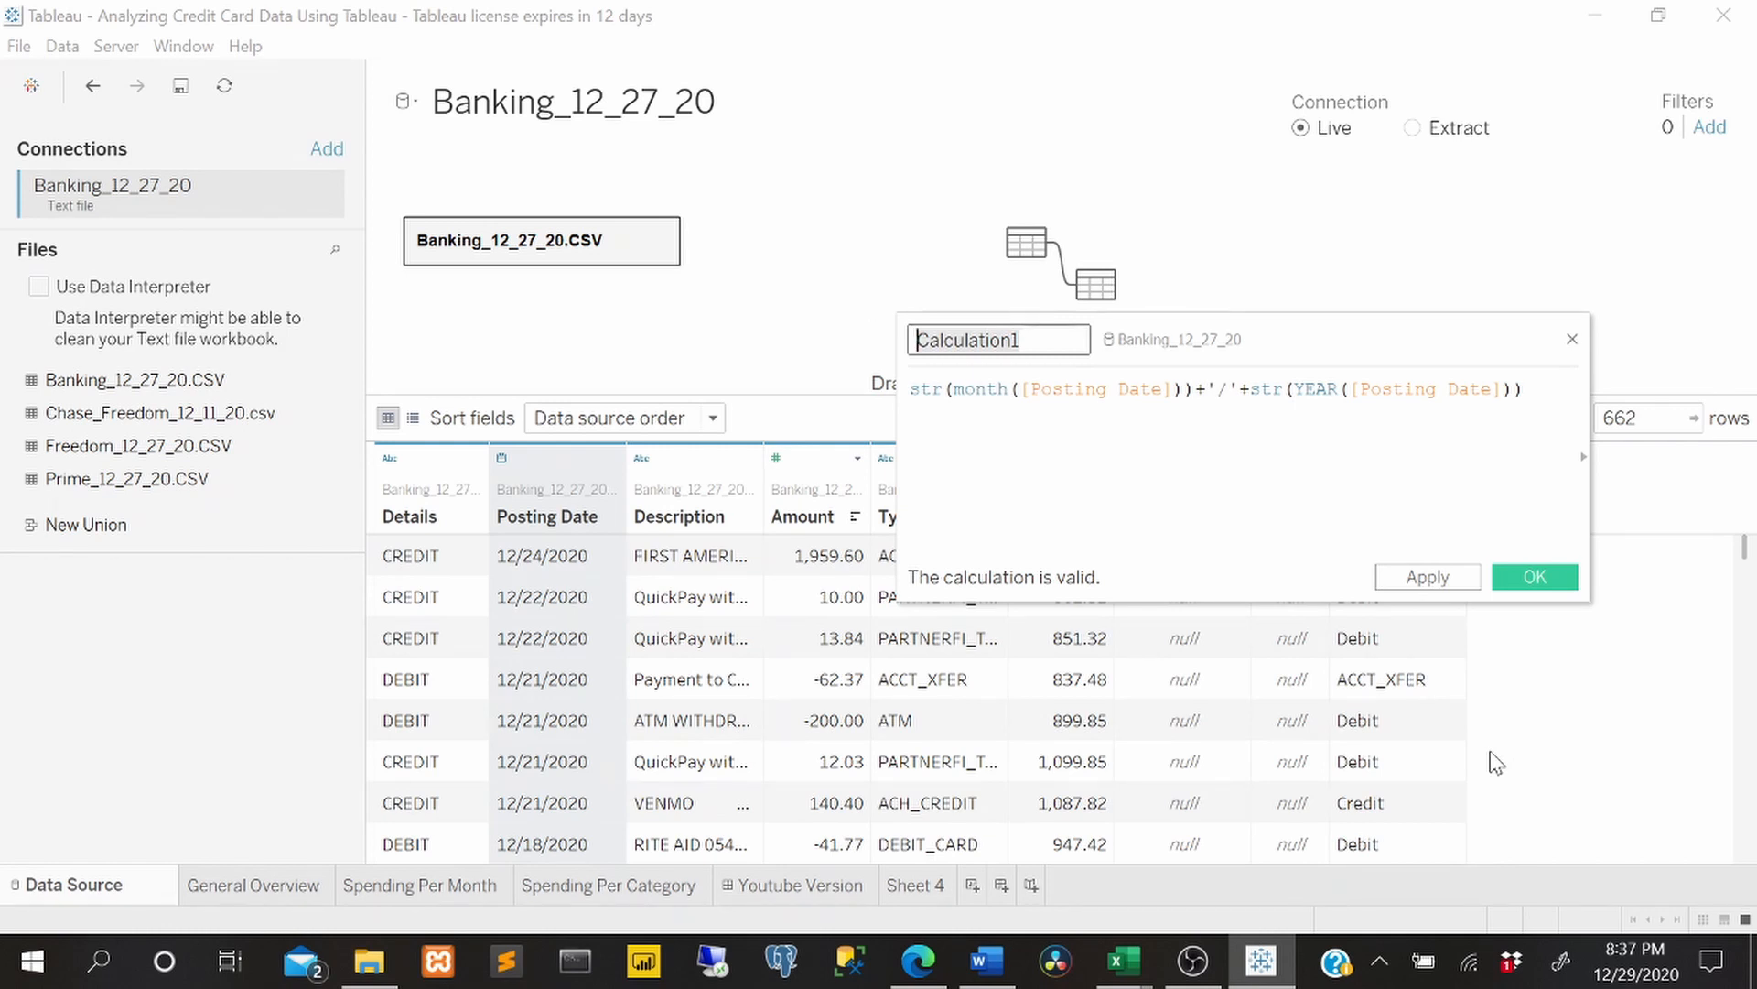
pyautogui.write('Date Text')
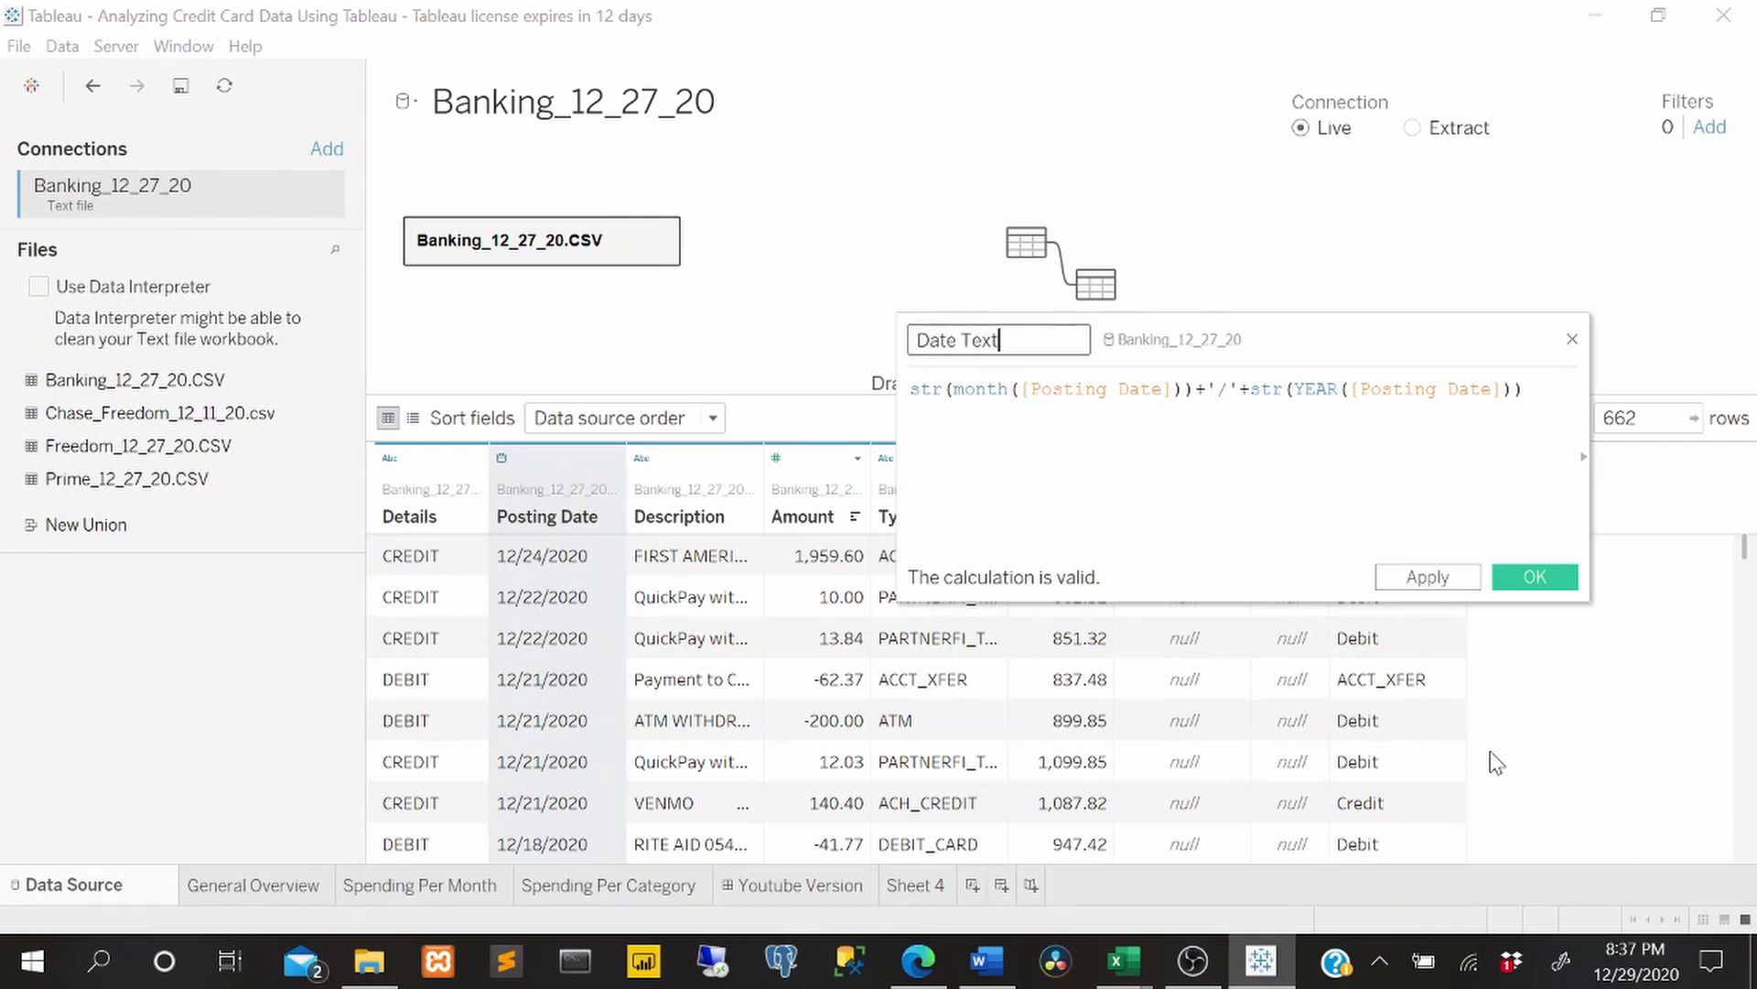
pyautogui.click(1540, 575)
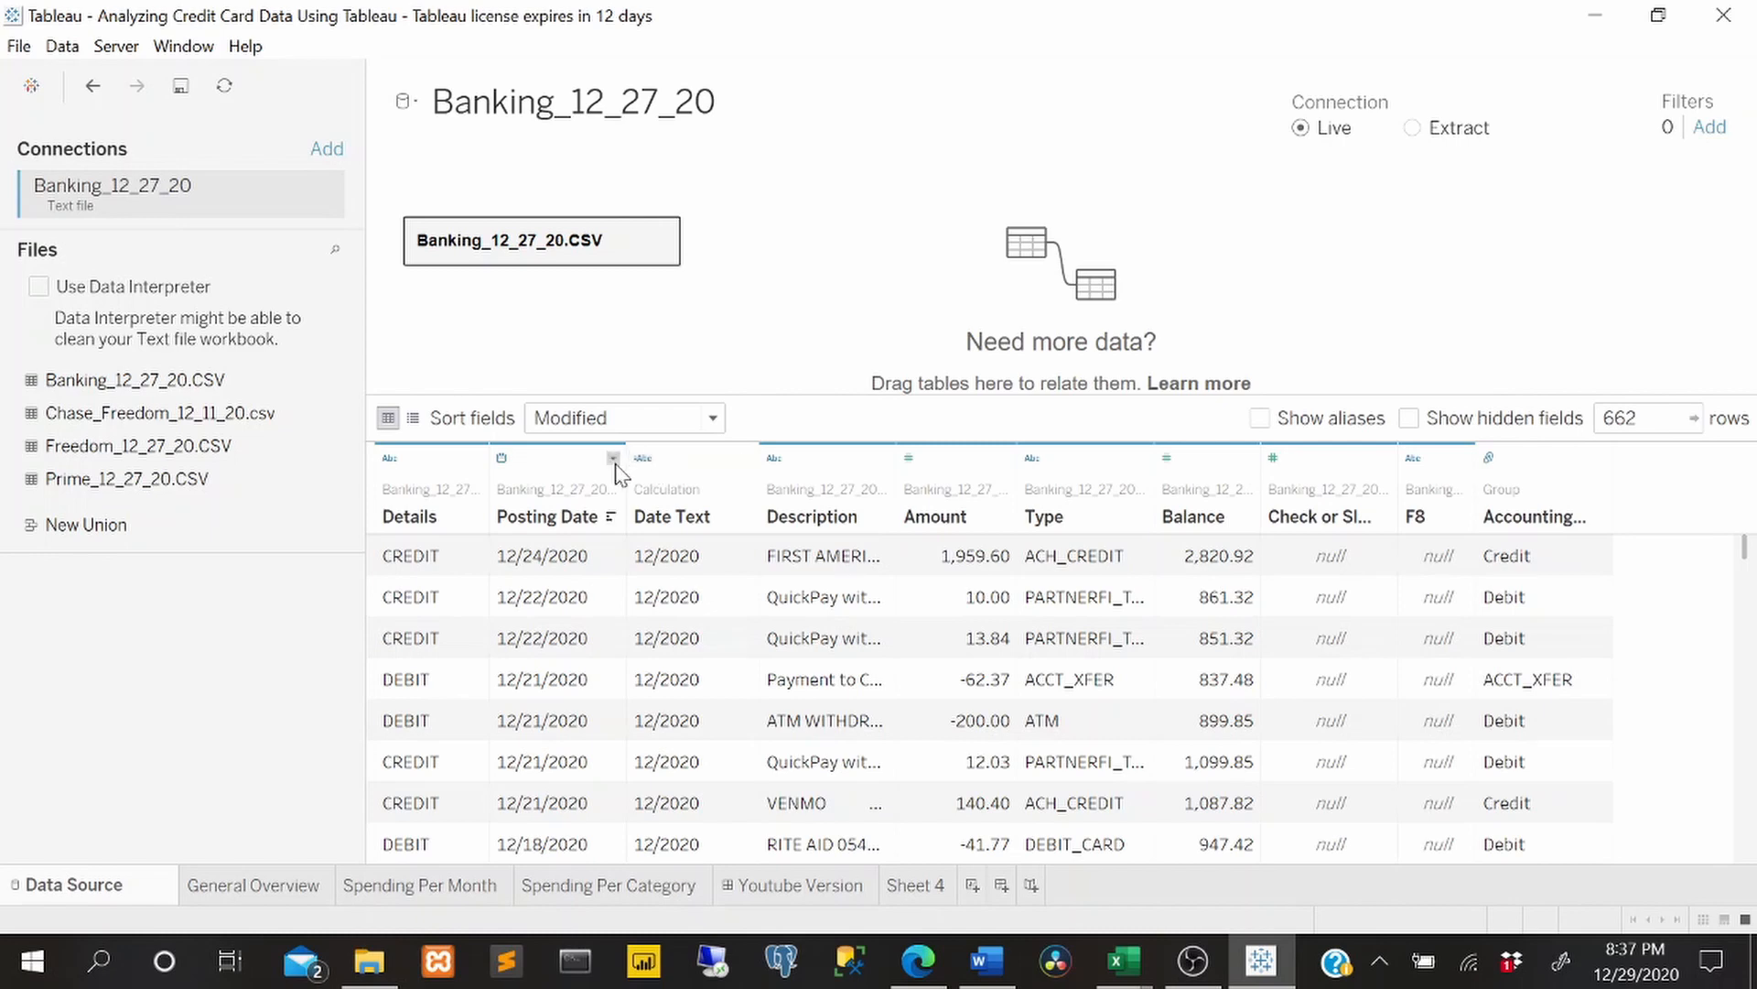
# - On Sheet 4, link Chase_Freedom_12_11_20 to the banking data through Date Text and add the Chase Amount to Rows as a second measure
pyautogui.click(916, 885)
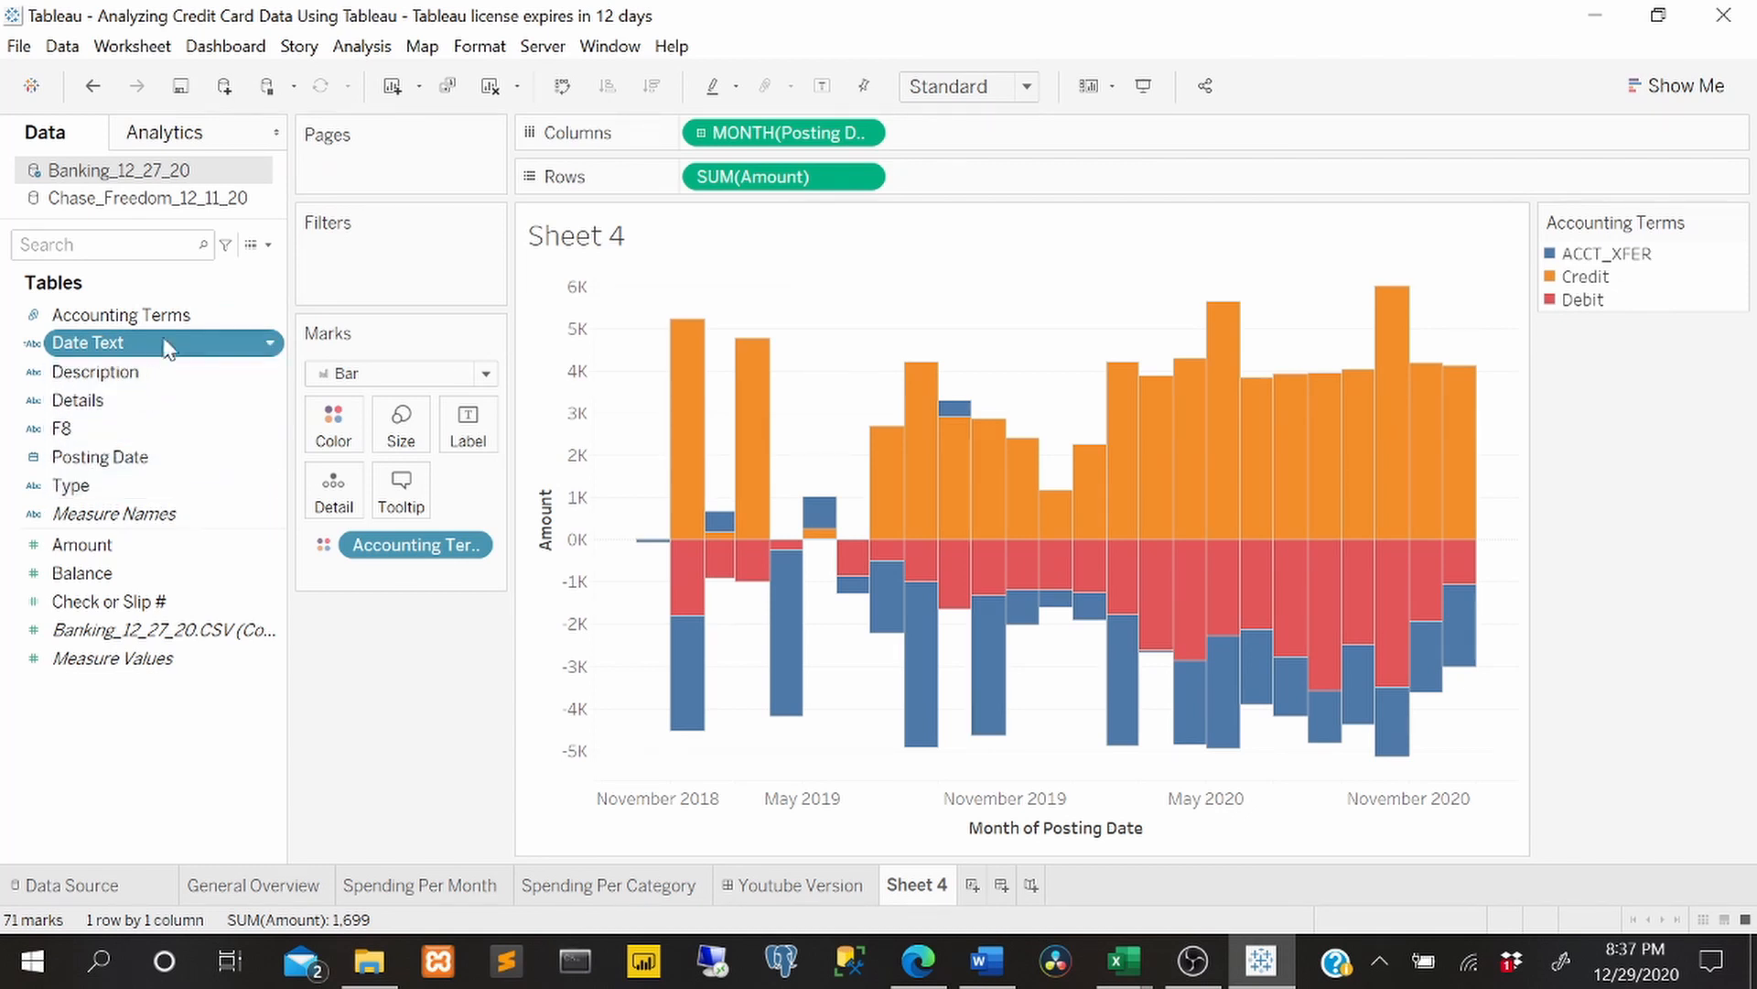
pyautogui.click(174, 197)
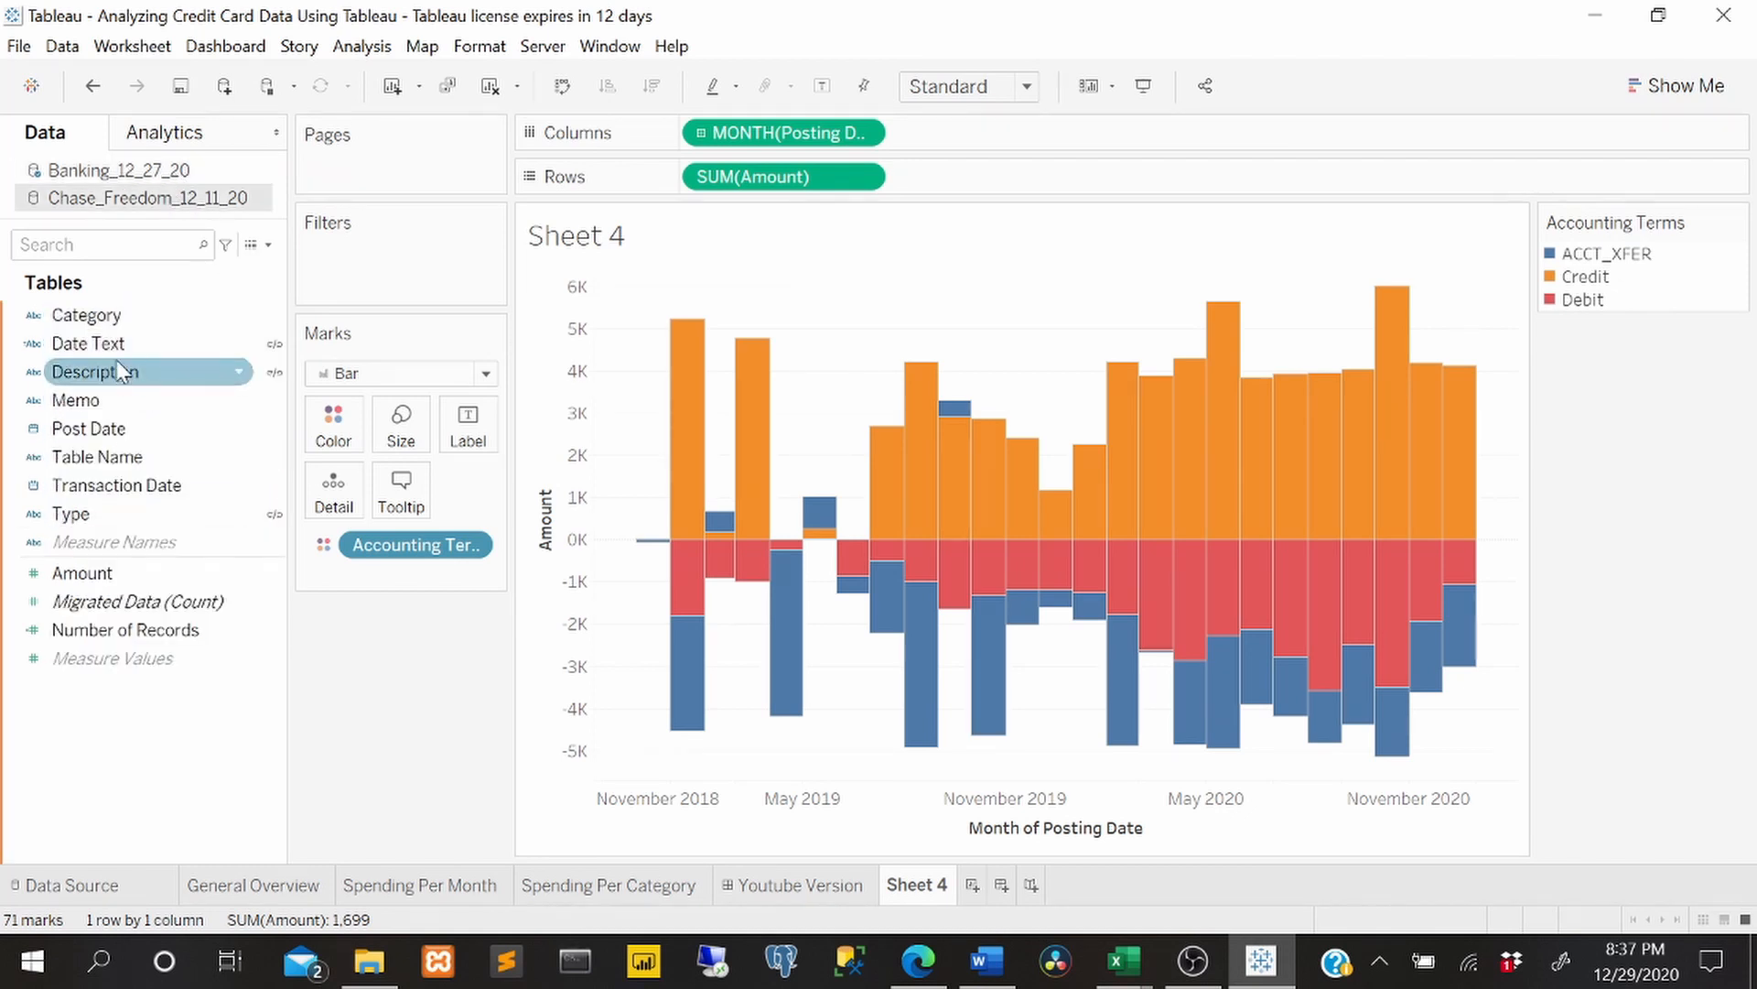
pyautogui.click(278, 347)
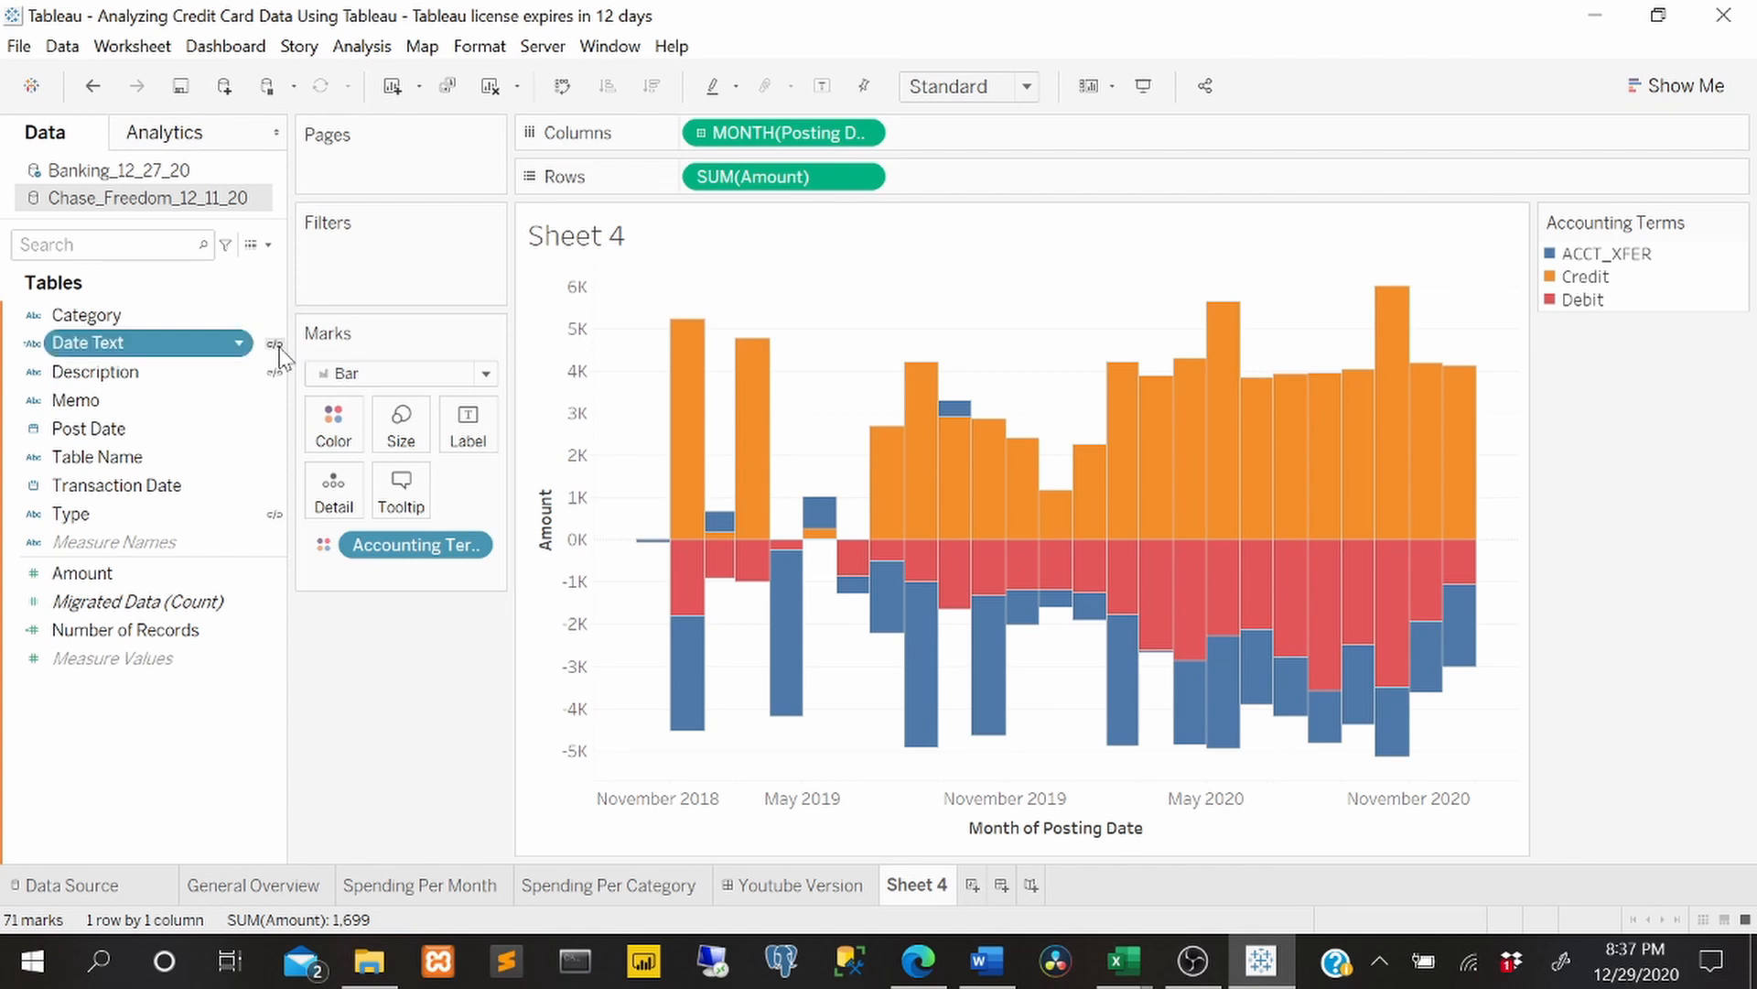
pyautogui.click(276, 344)
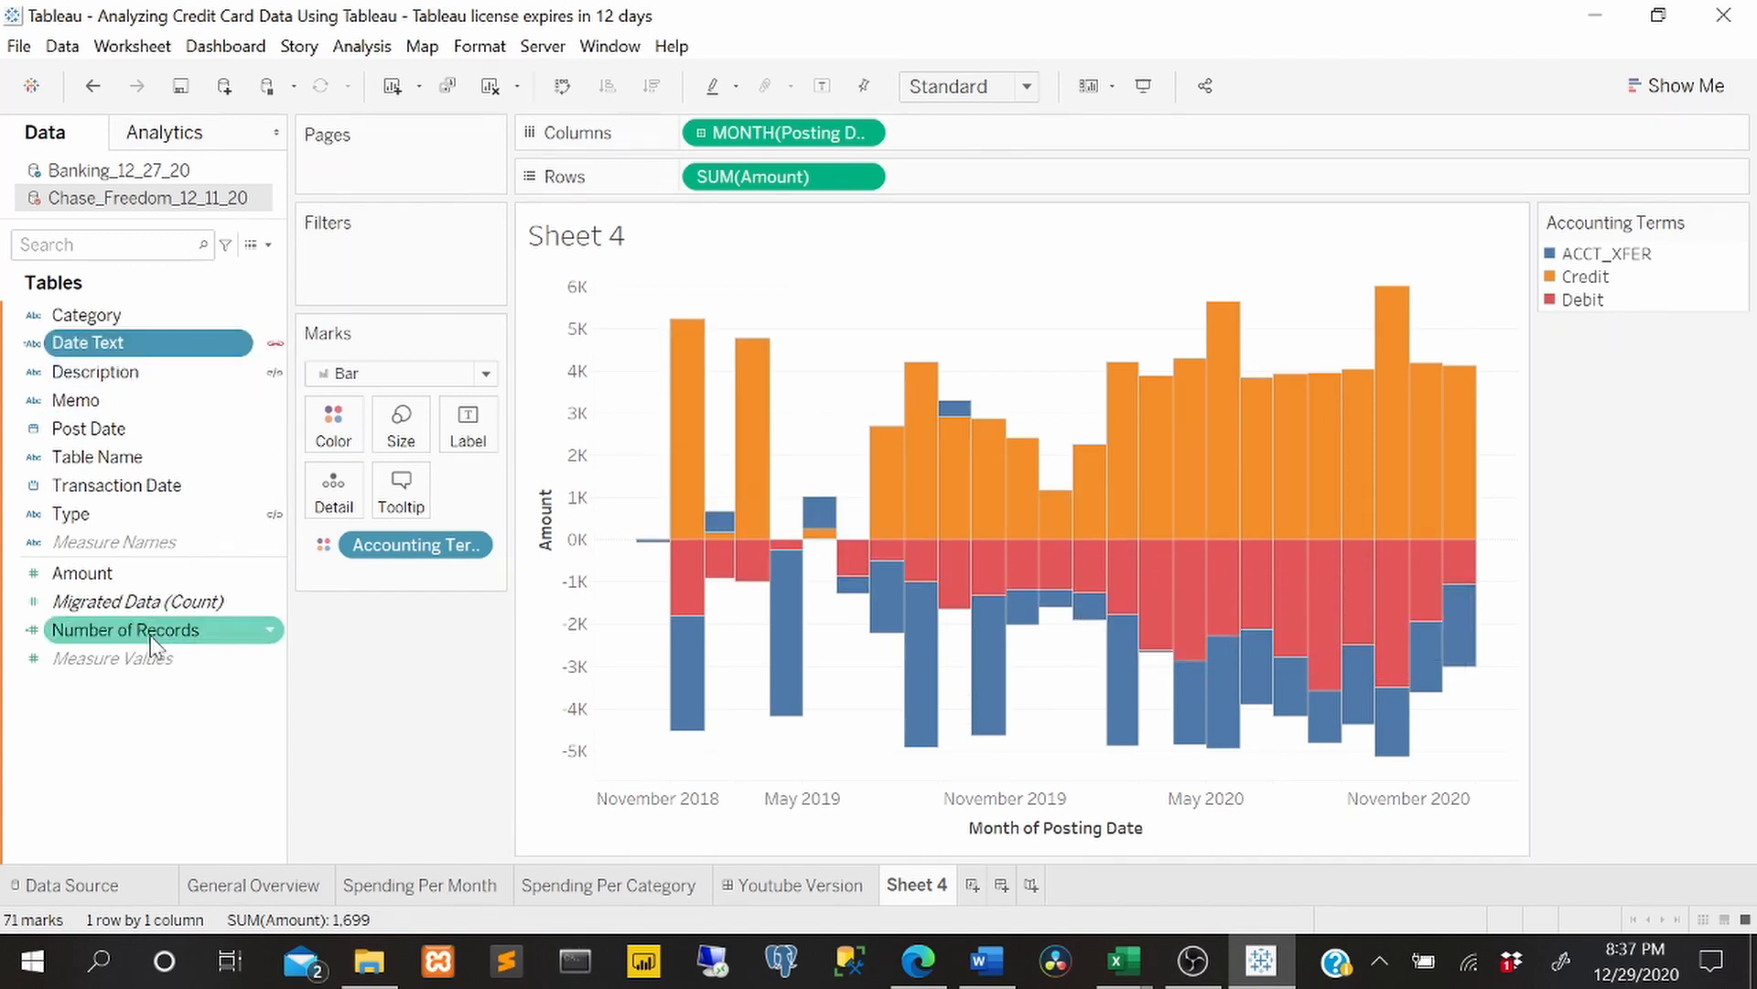
pyautogui.click(254, 569)
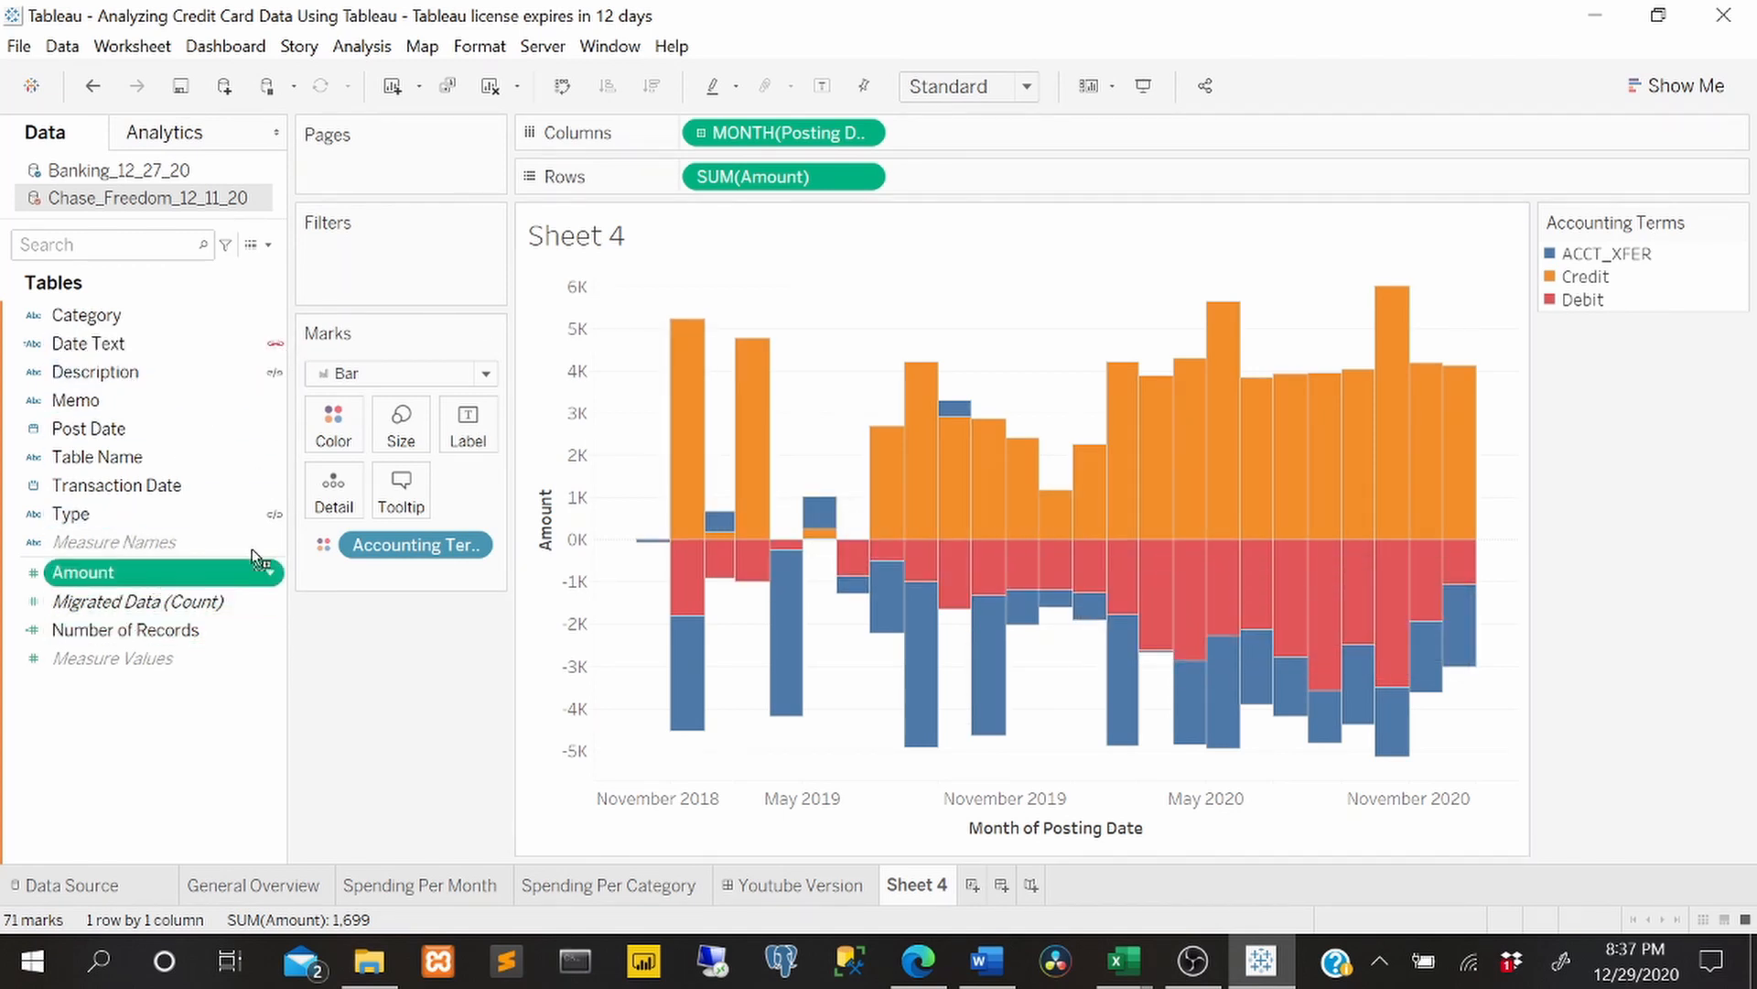
pyautogui.moveTo(255, 558); pyautogui.dragTo(1016, 179)
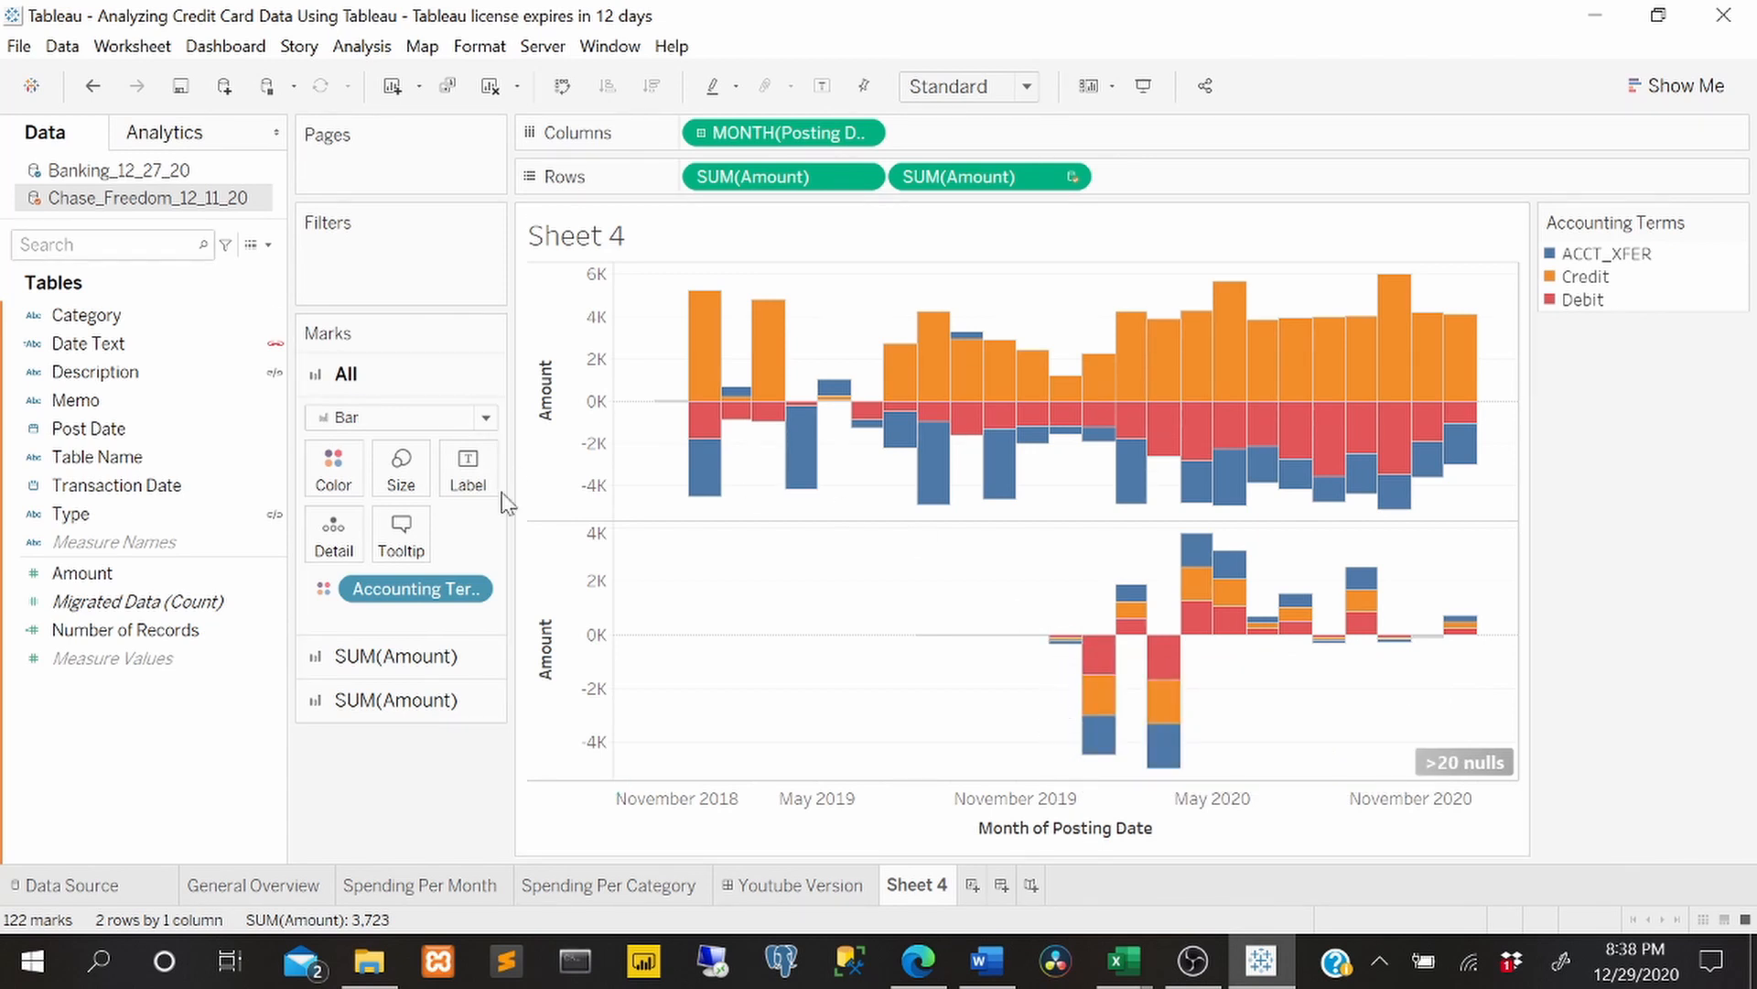
pyautogui.click(486, 418)
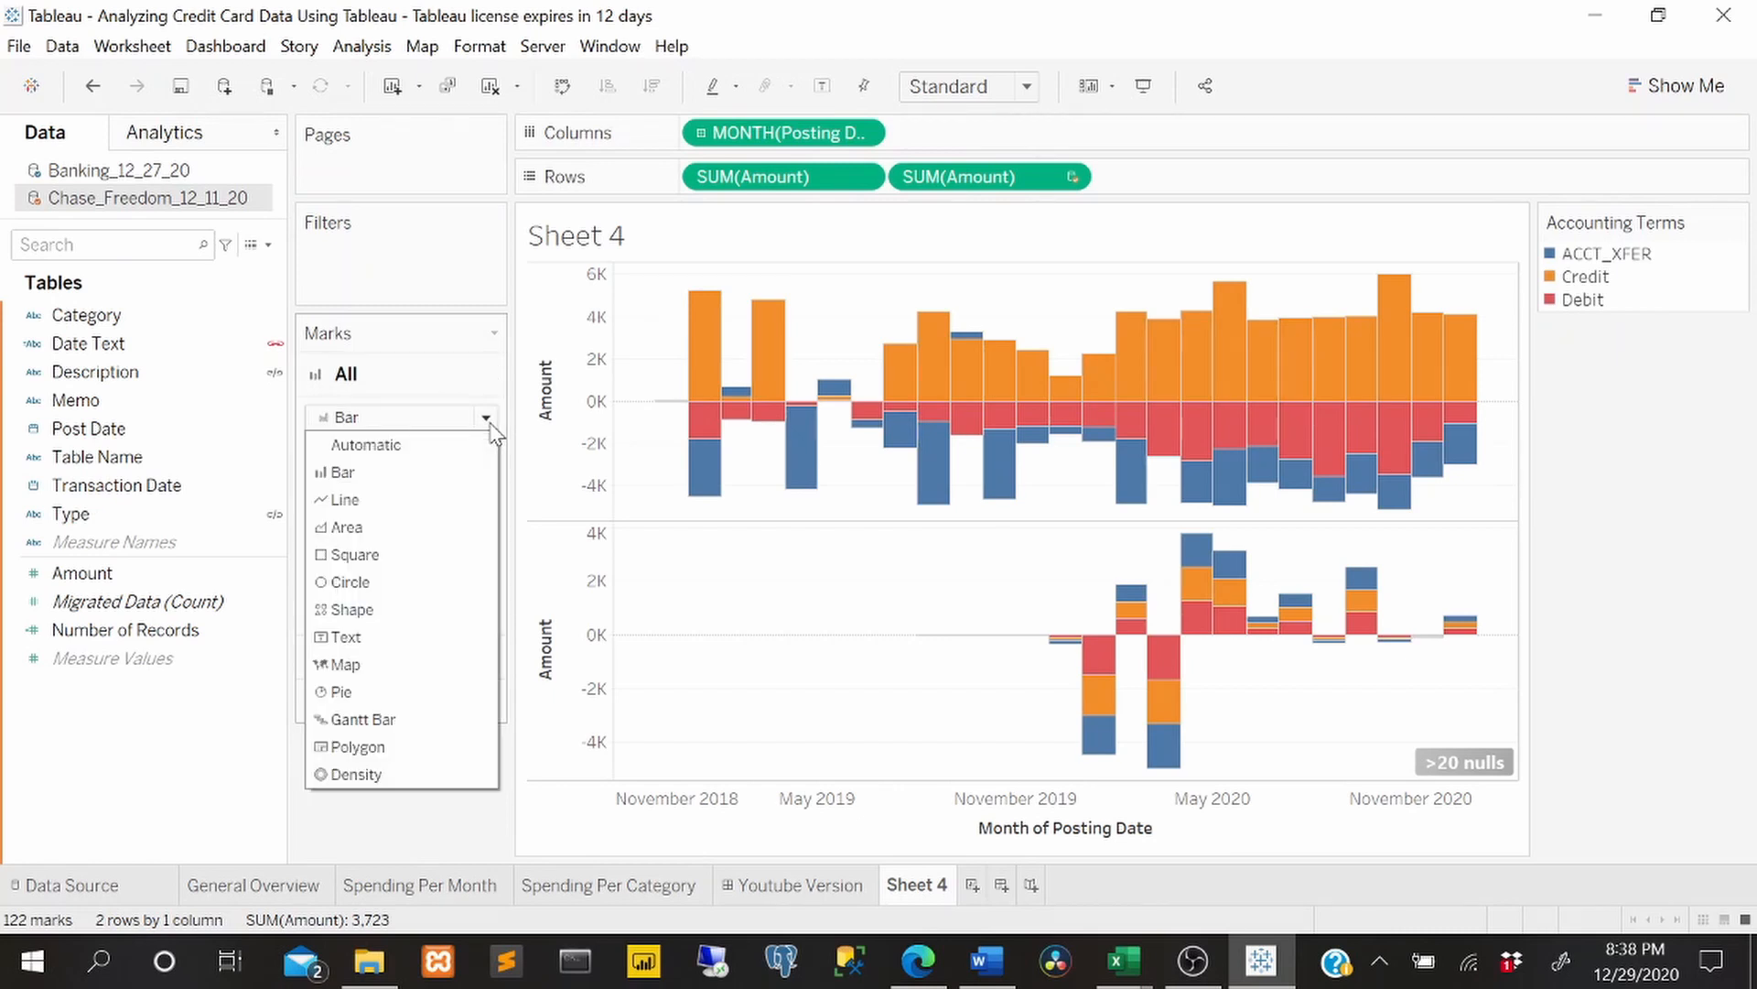
pyautogui.click(408, 503)
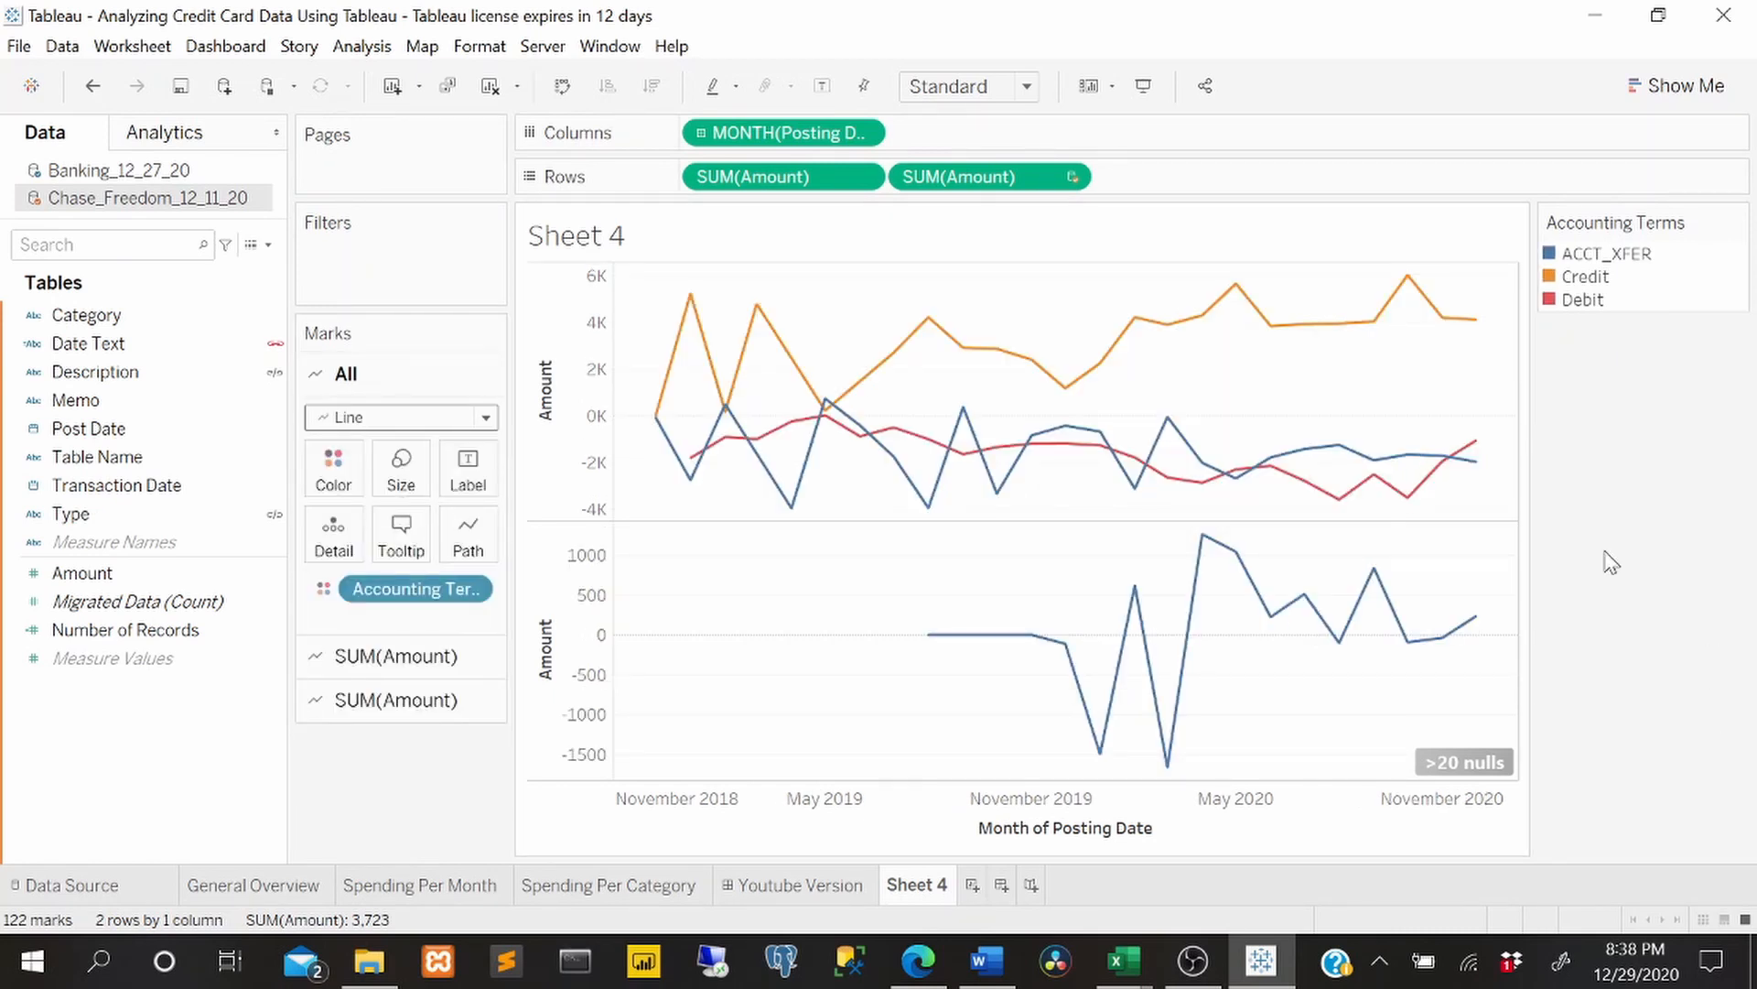
pyautogui.hotkey('ctrl', 'z')
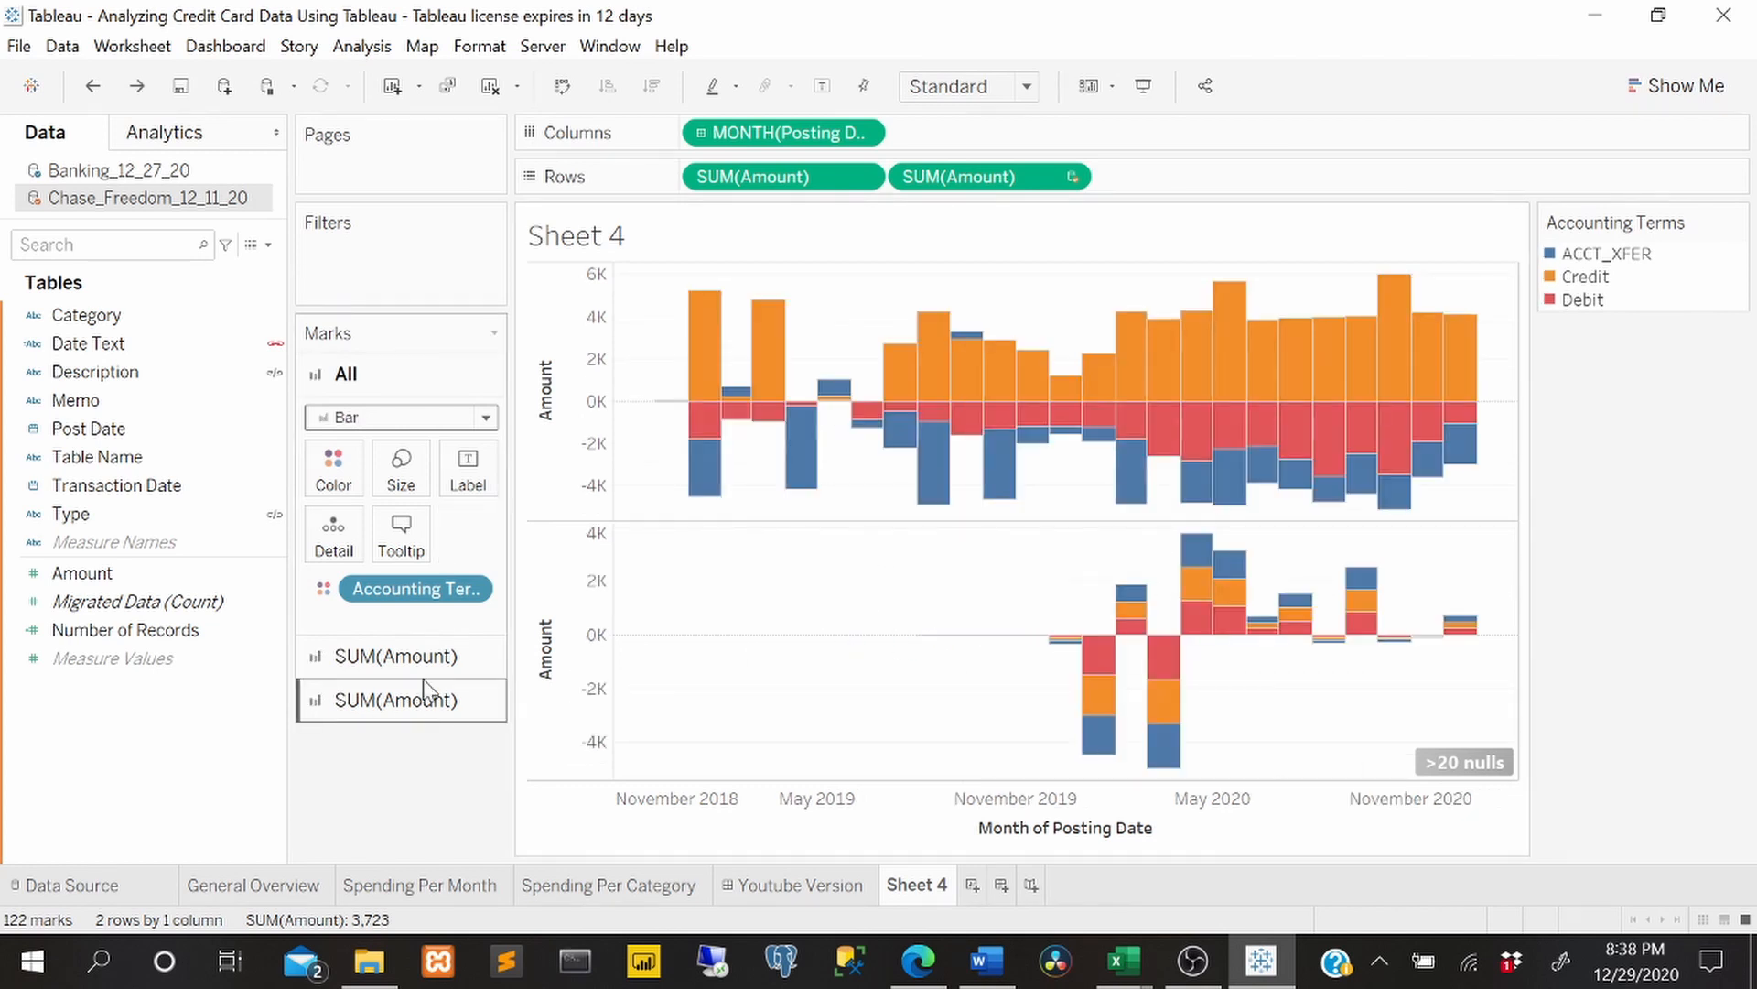
# - Change the marks of the Chase SUM(Amount) to Line and combine it with the banking amount on a dual axis
pyautogui.click(458, 703)
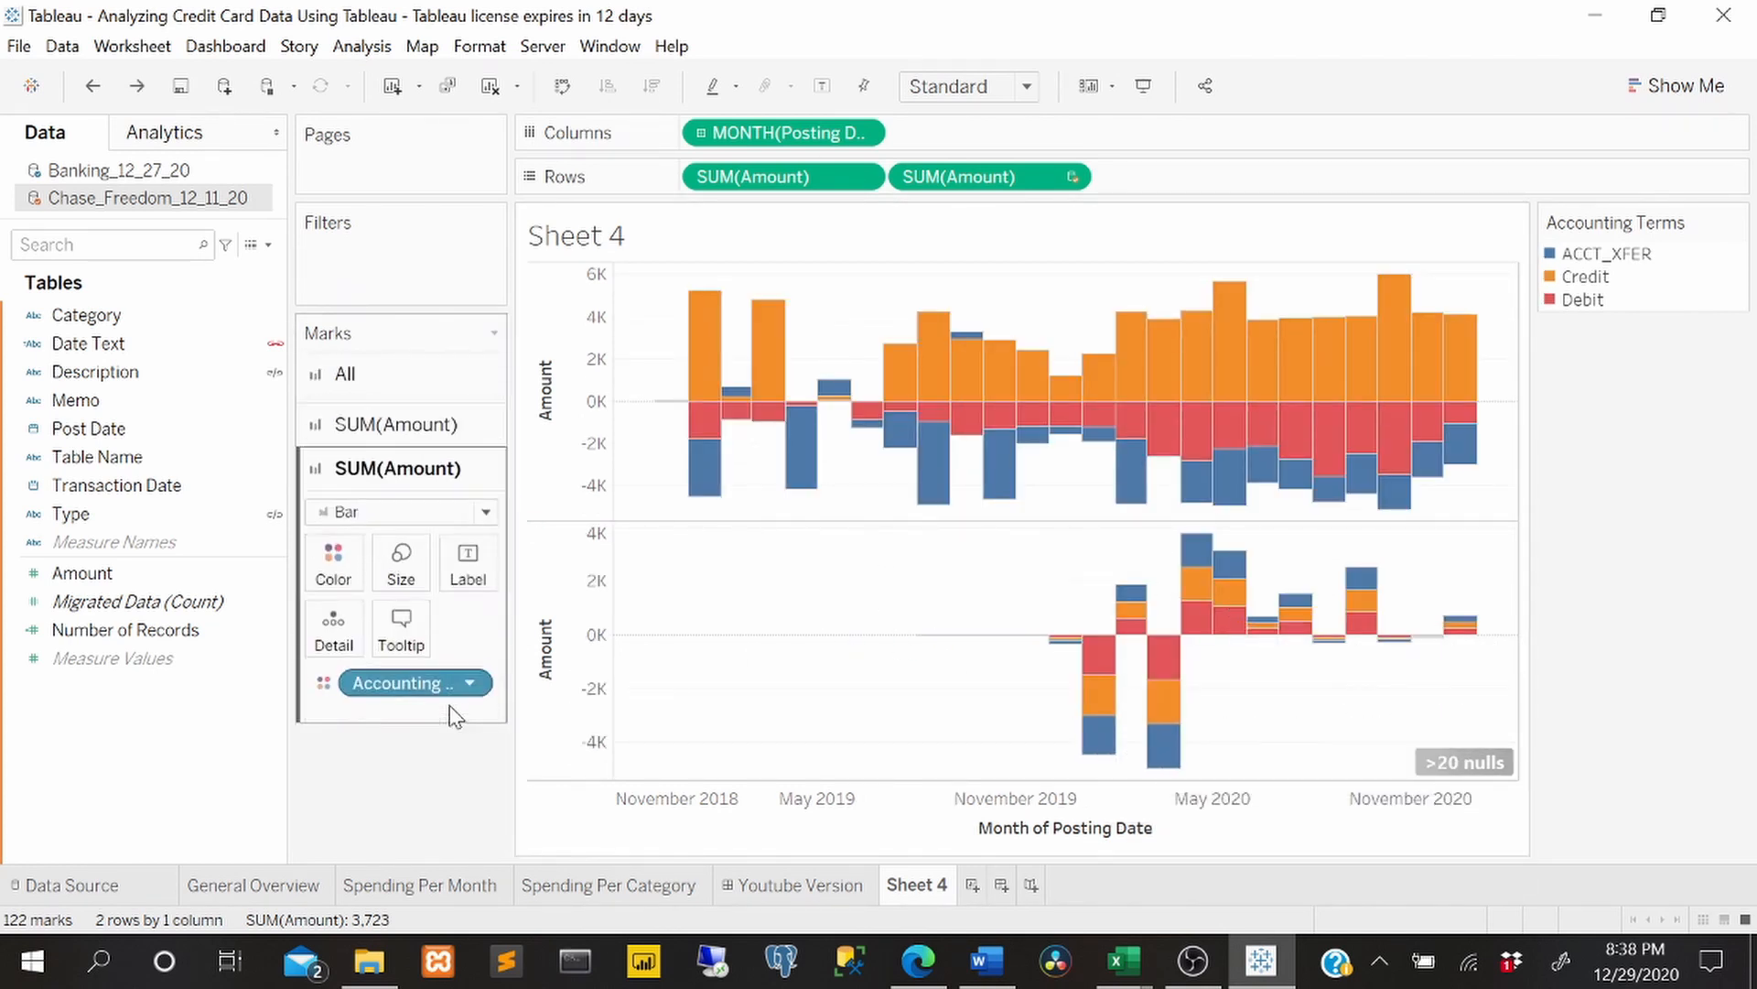
pyautogui.click(487, 507)
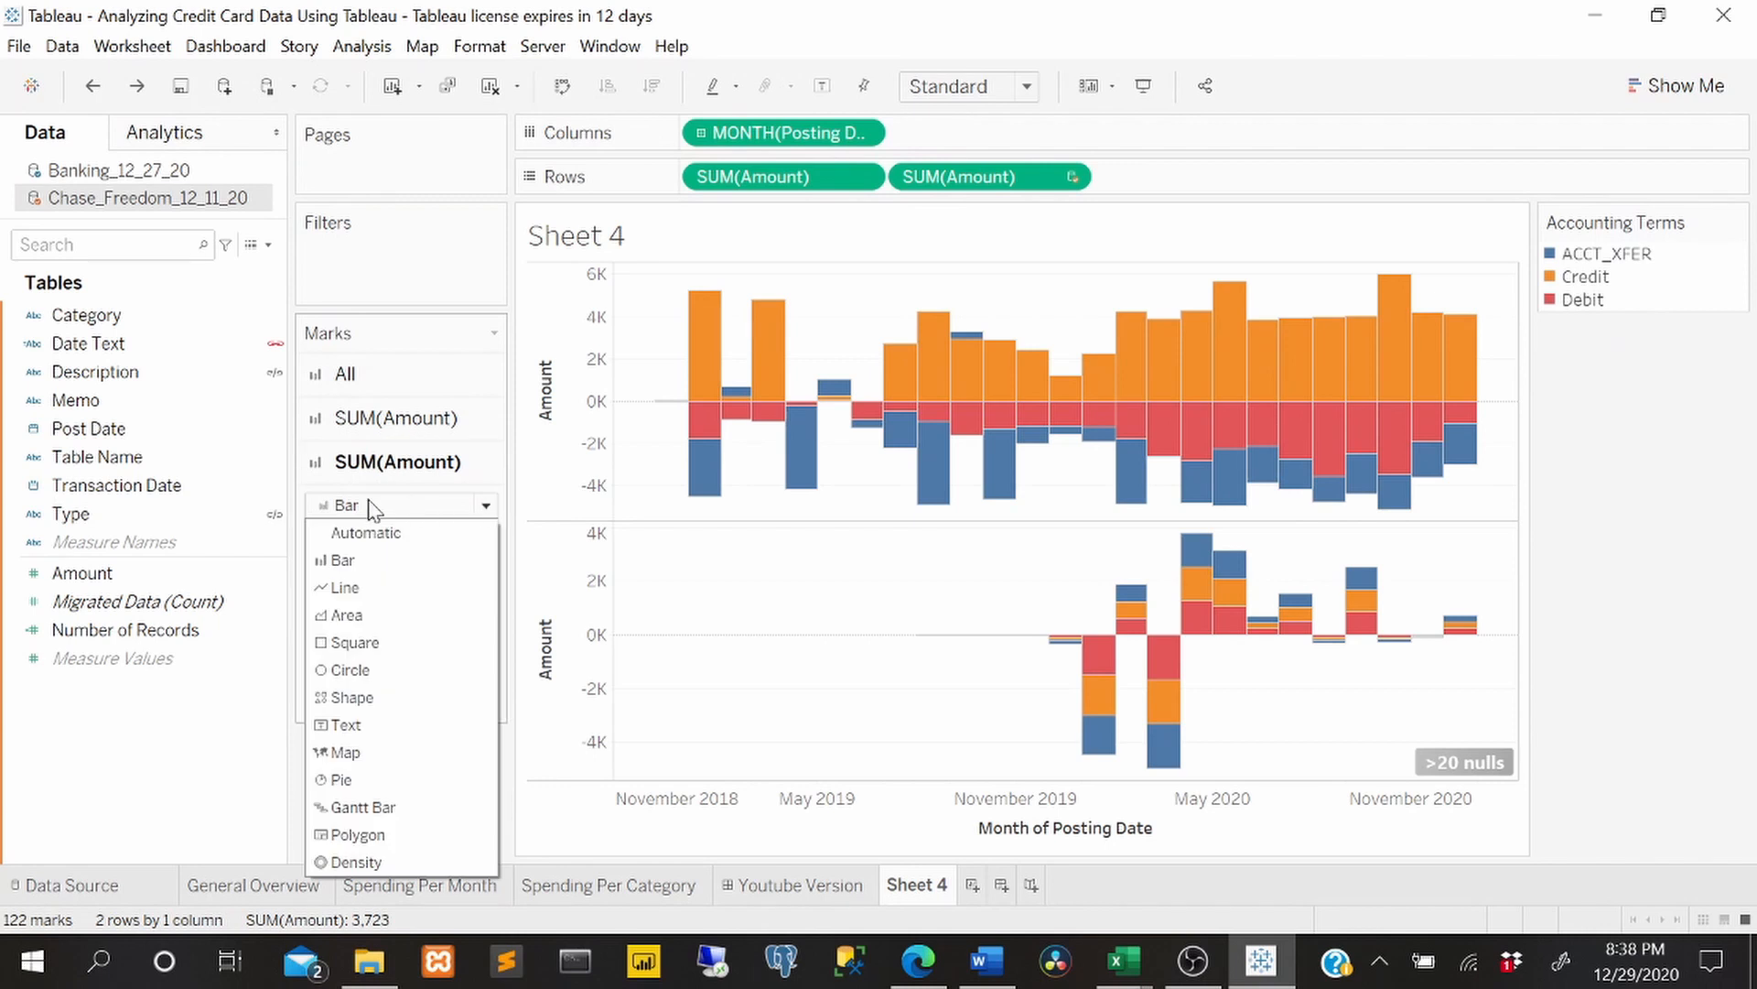
pyautogui.click(355, 587)
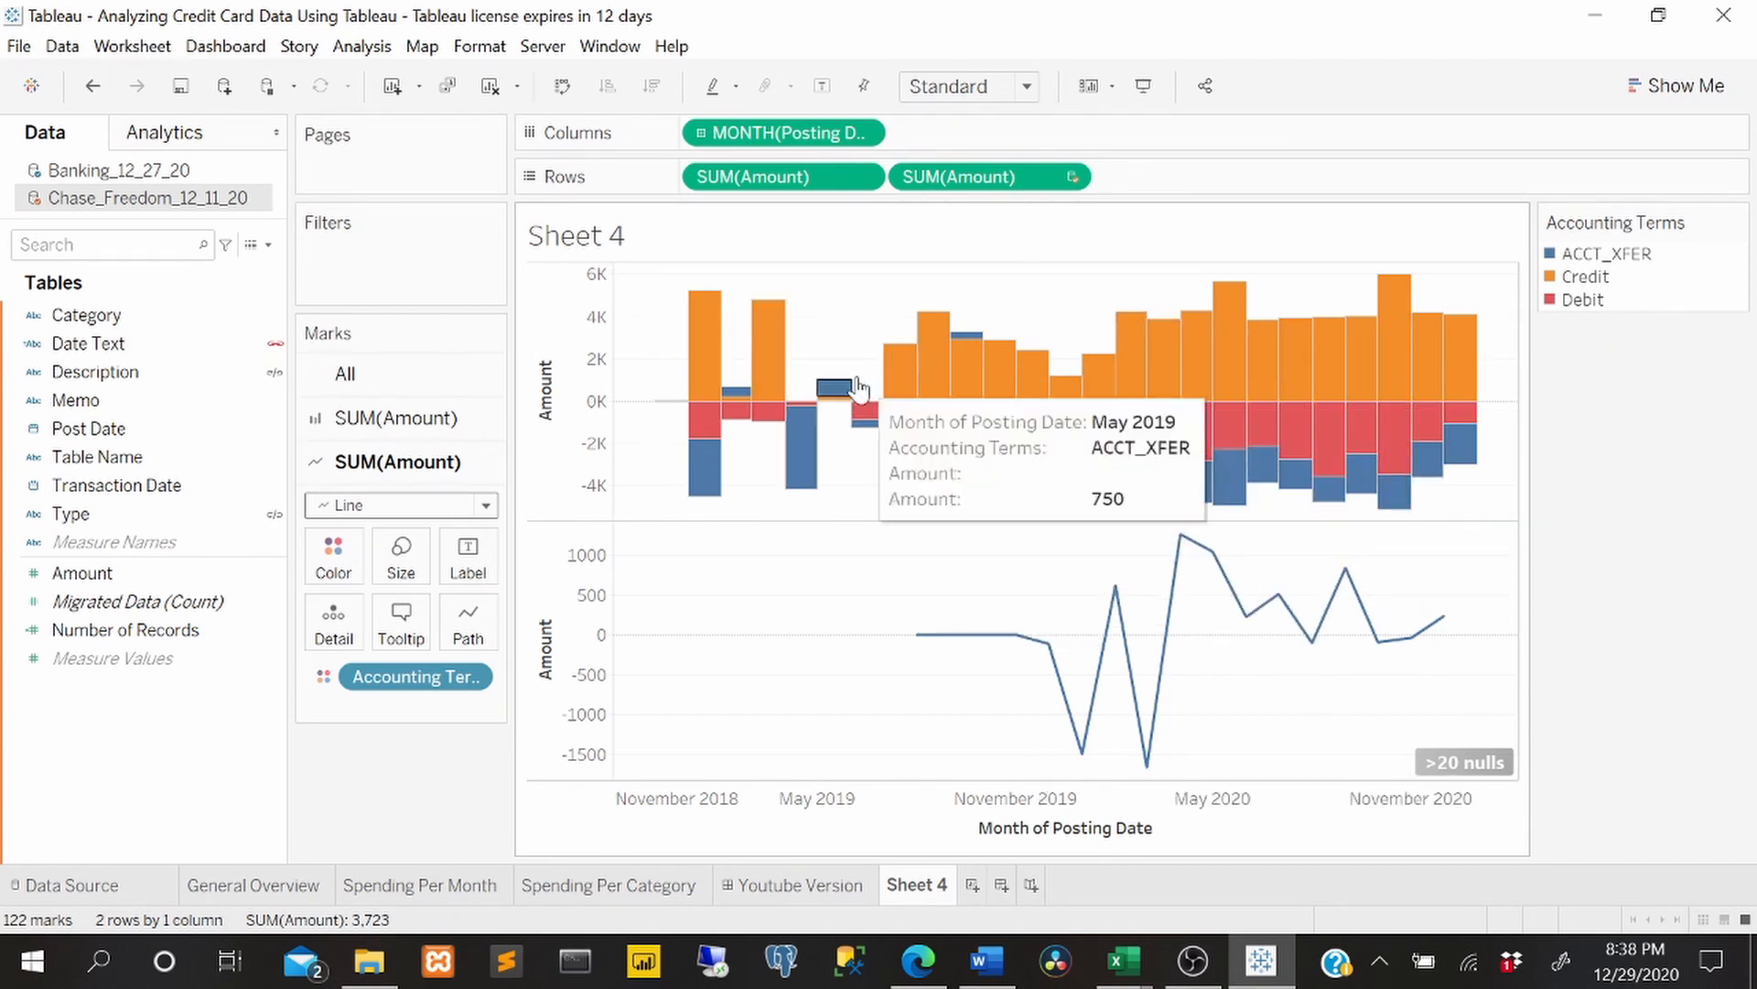
pyautogui.rightClick(1029, 182)
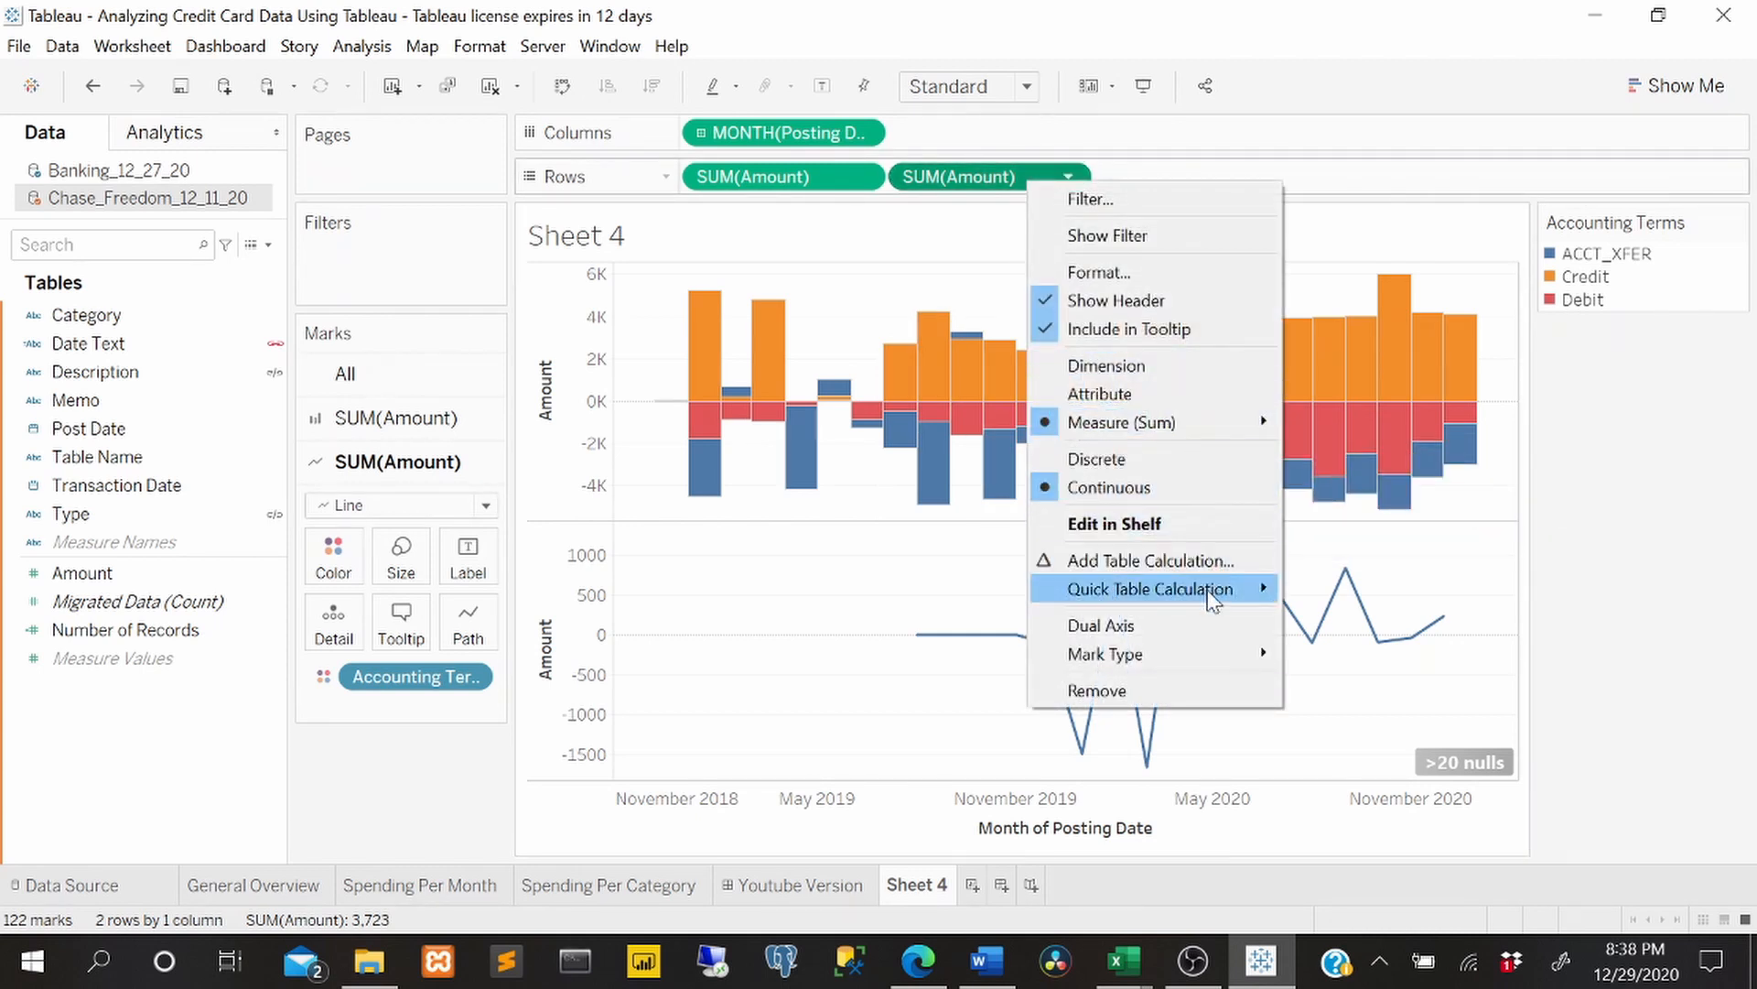
pyautogui.click(1234, 632)
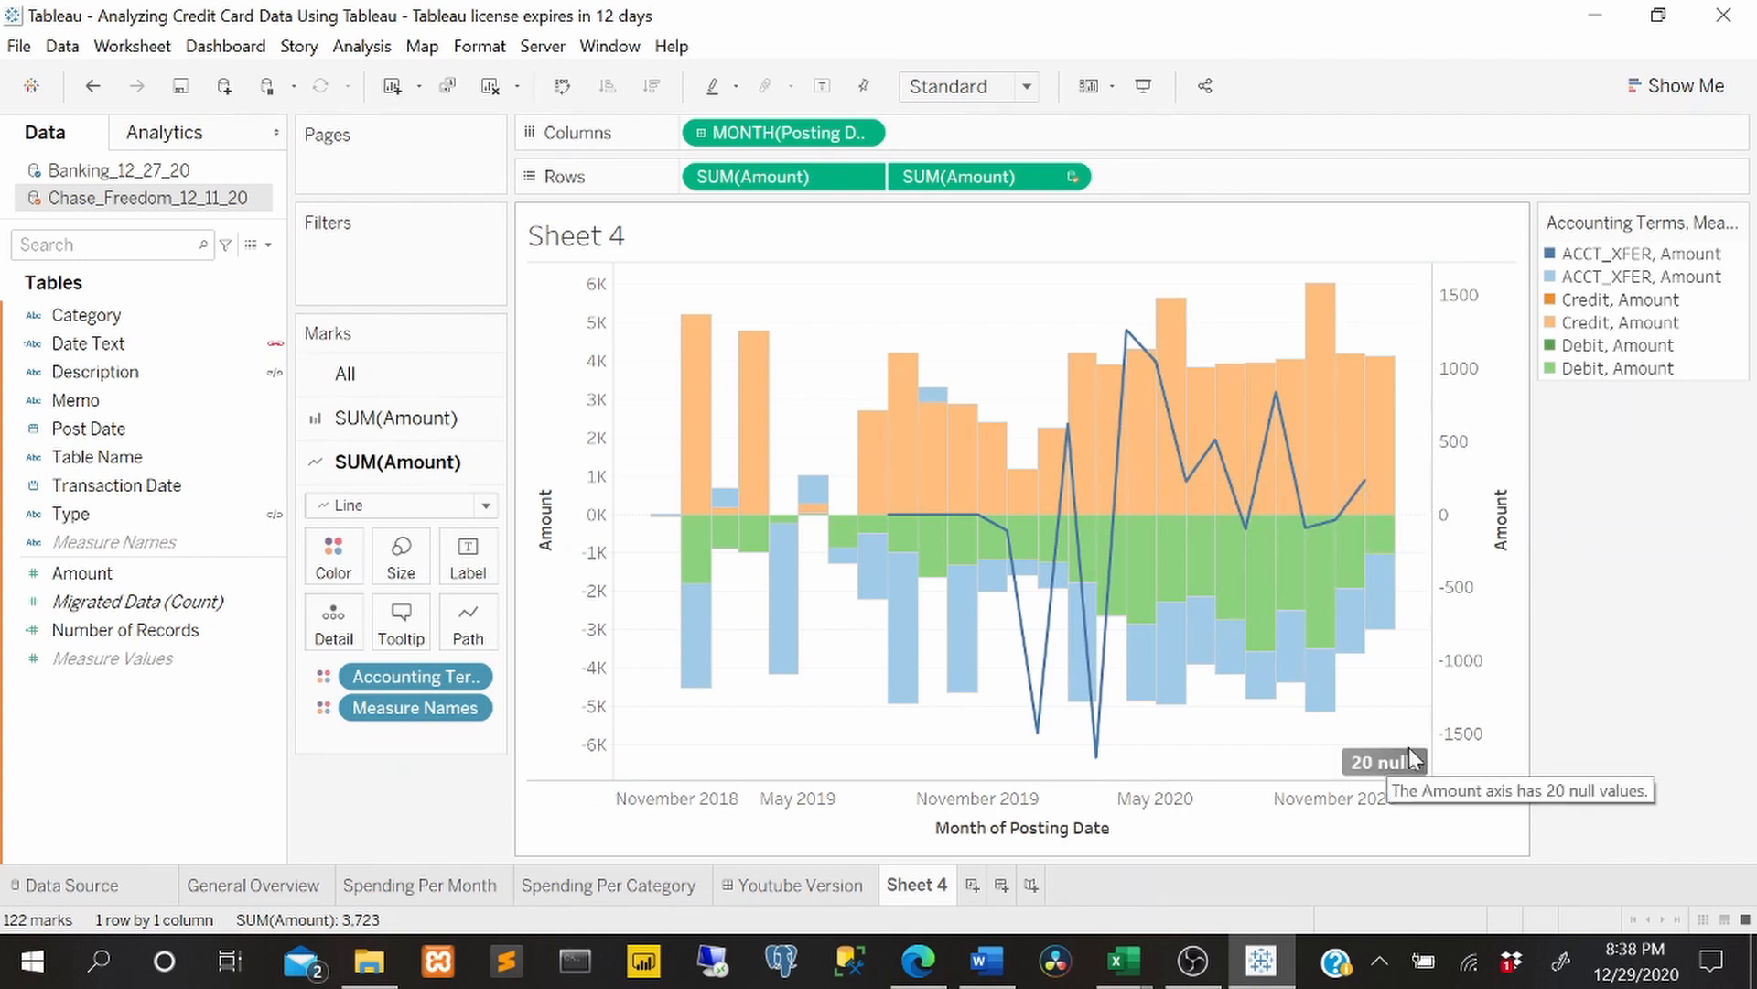
# - Synchronize the secondary Amount axis with the primary banking Amount axis on the Sheet 4 chart
pyautogui.moveTo(1327, 374)
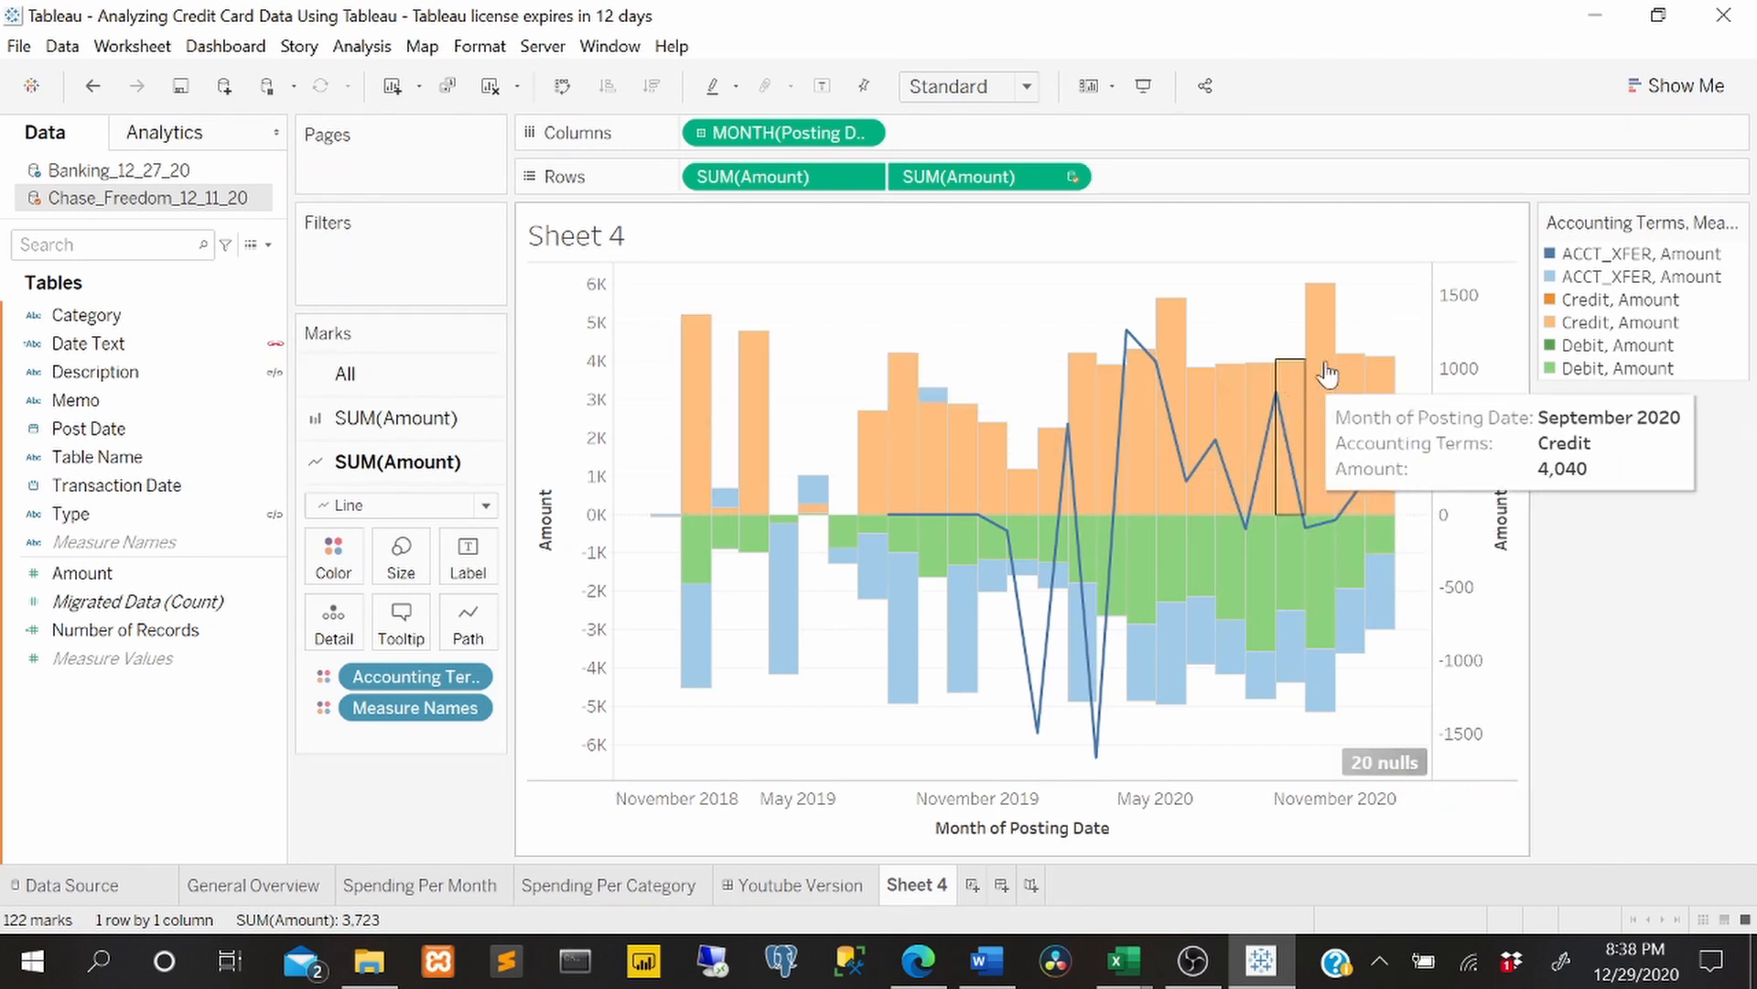
pyautogui.rightClick(1451, 339)
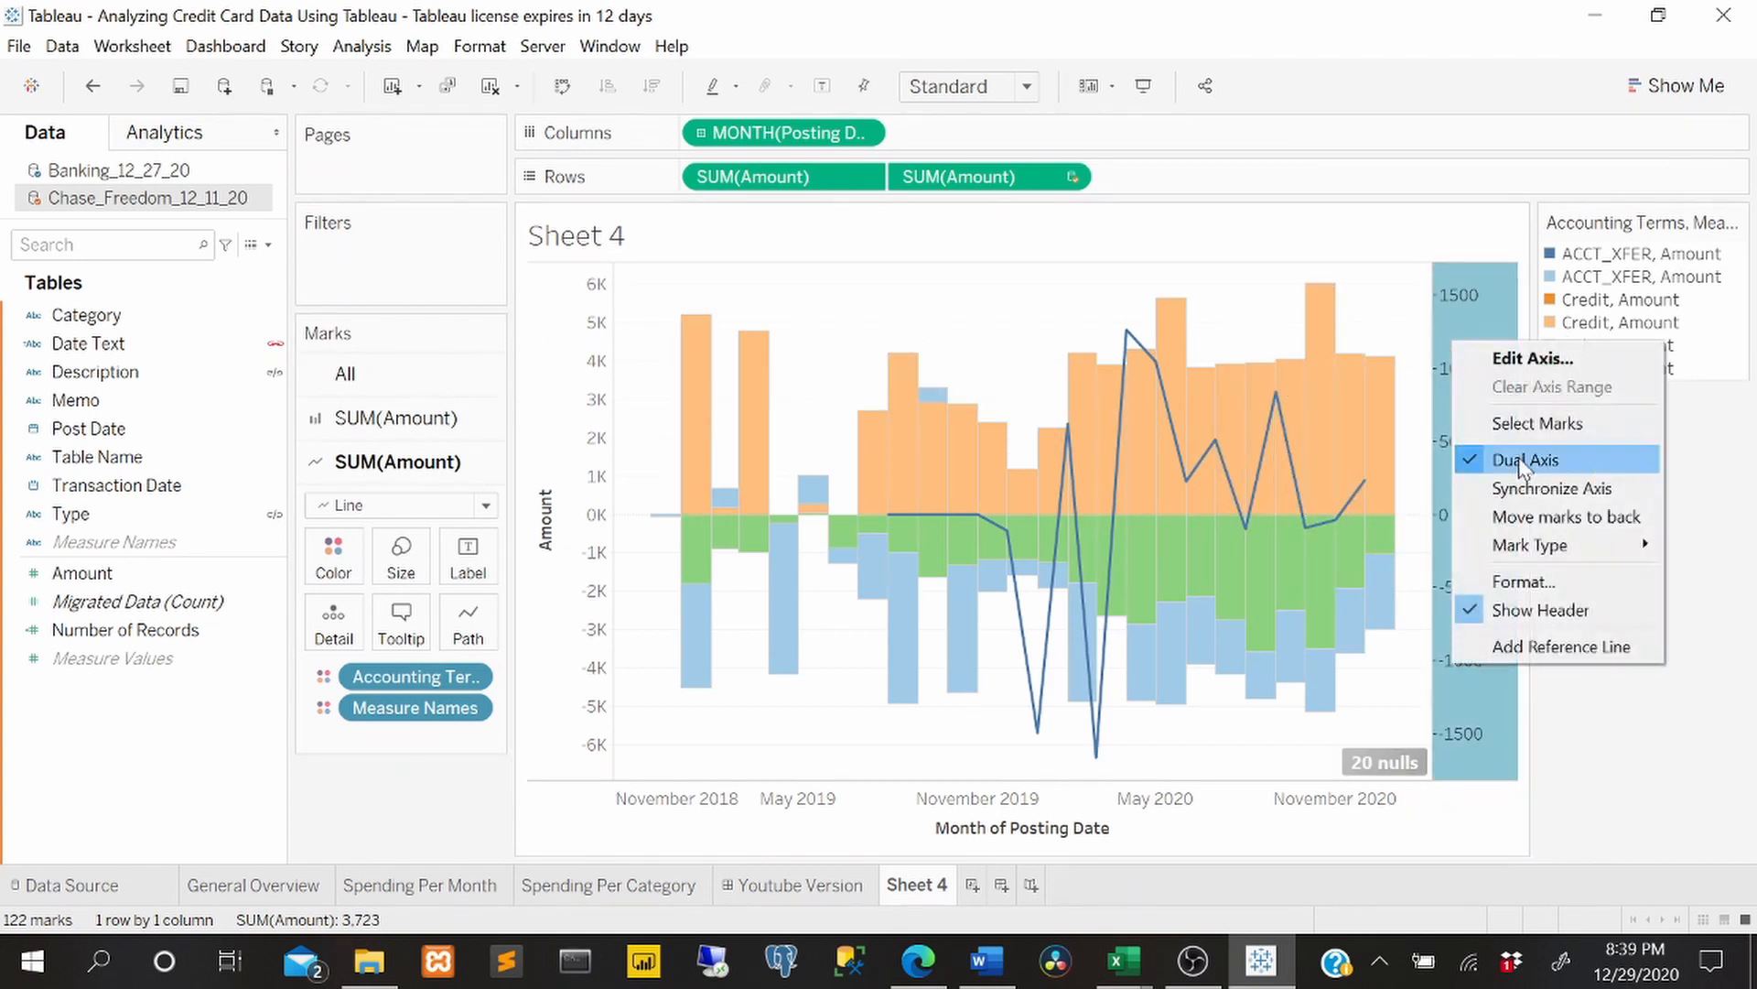
pyautogui.click(1624, 488)
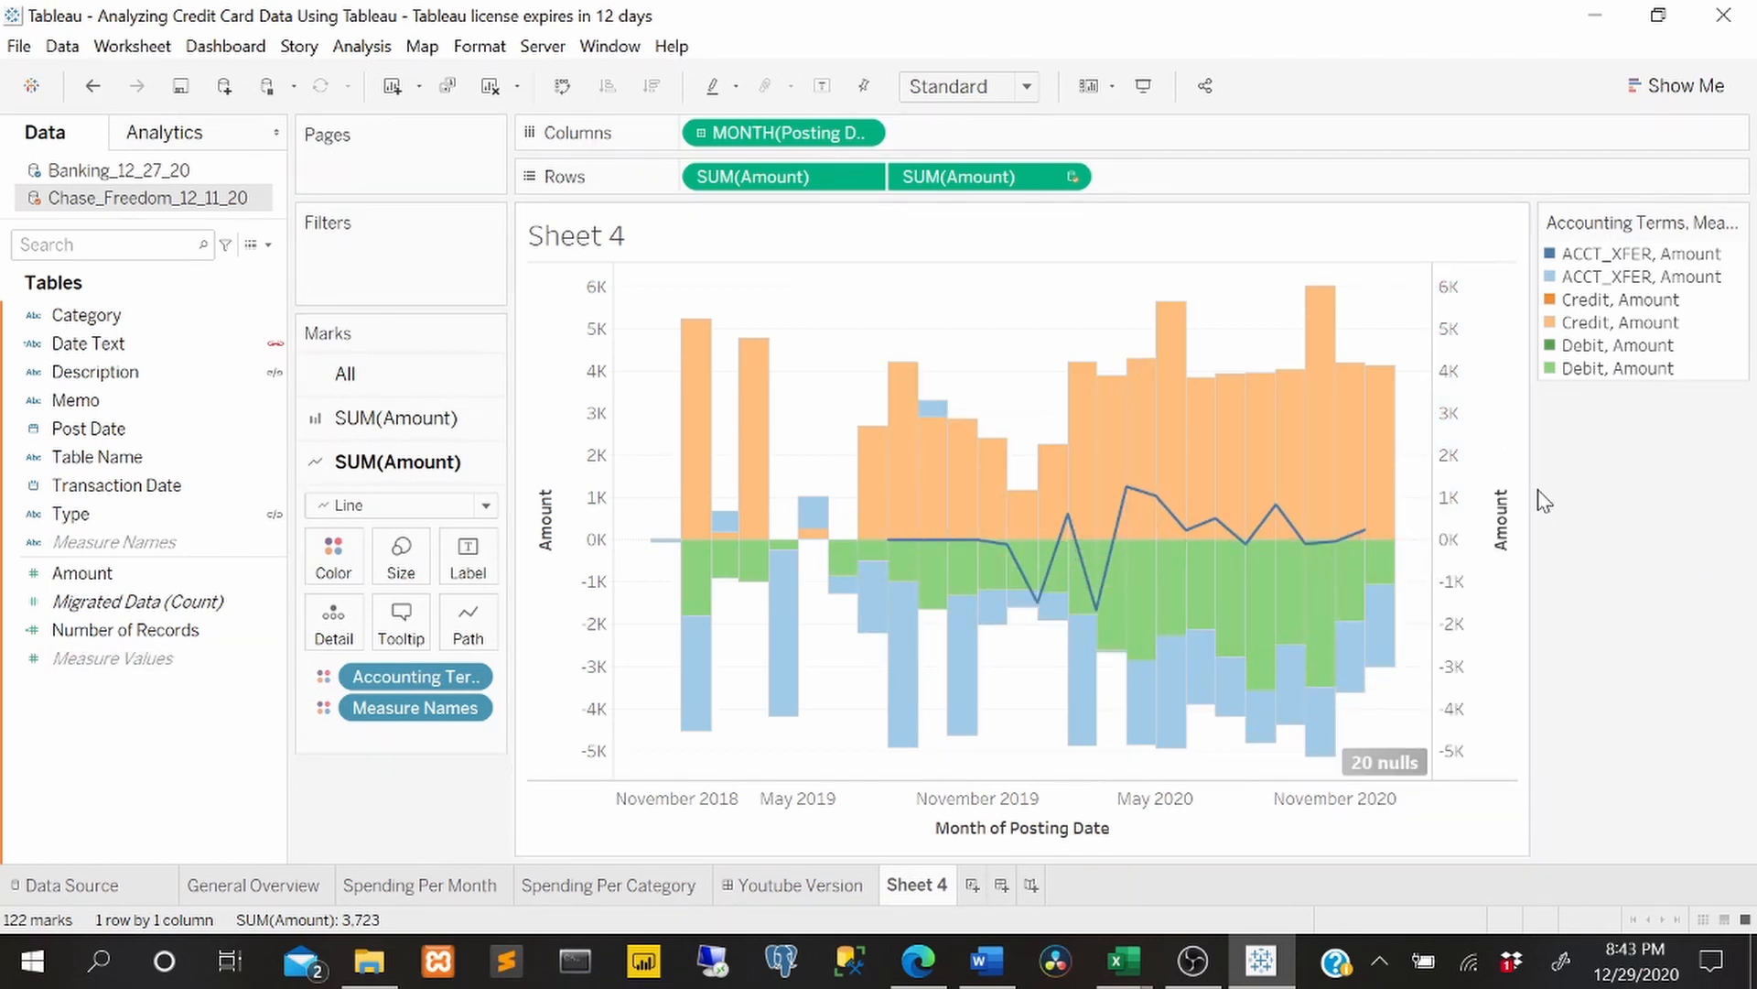
# - Rename Sheet 4 as Consolidated Account Analysis and add a new blank worksheet
pyautogui.moveTo(686, 524)
pyautogui.doubleClick(934, 889)
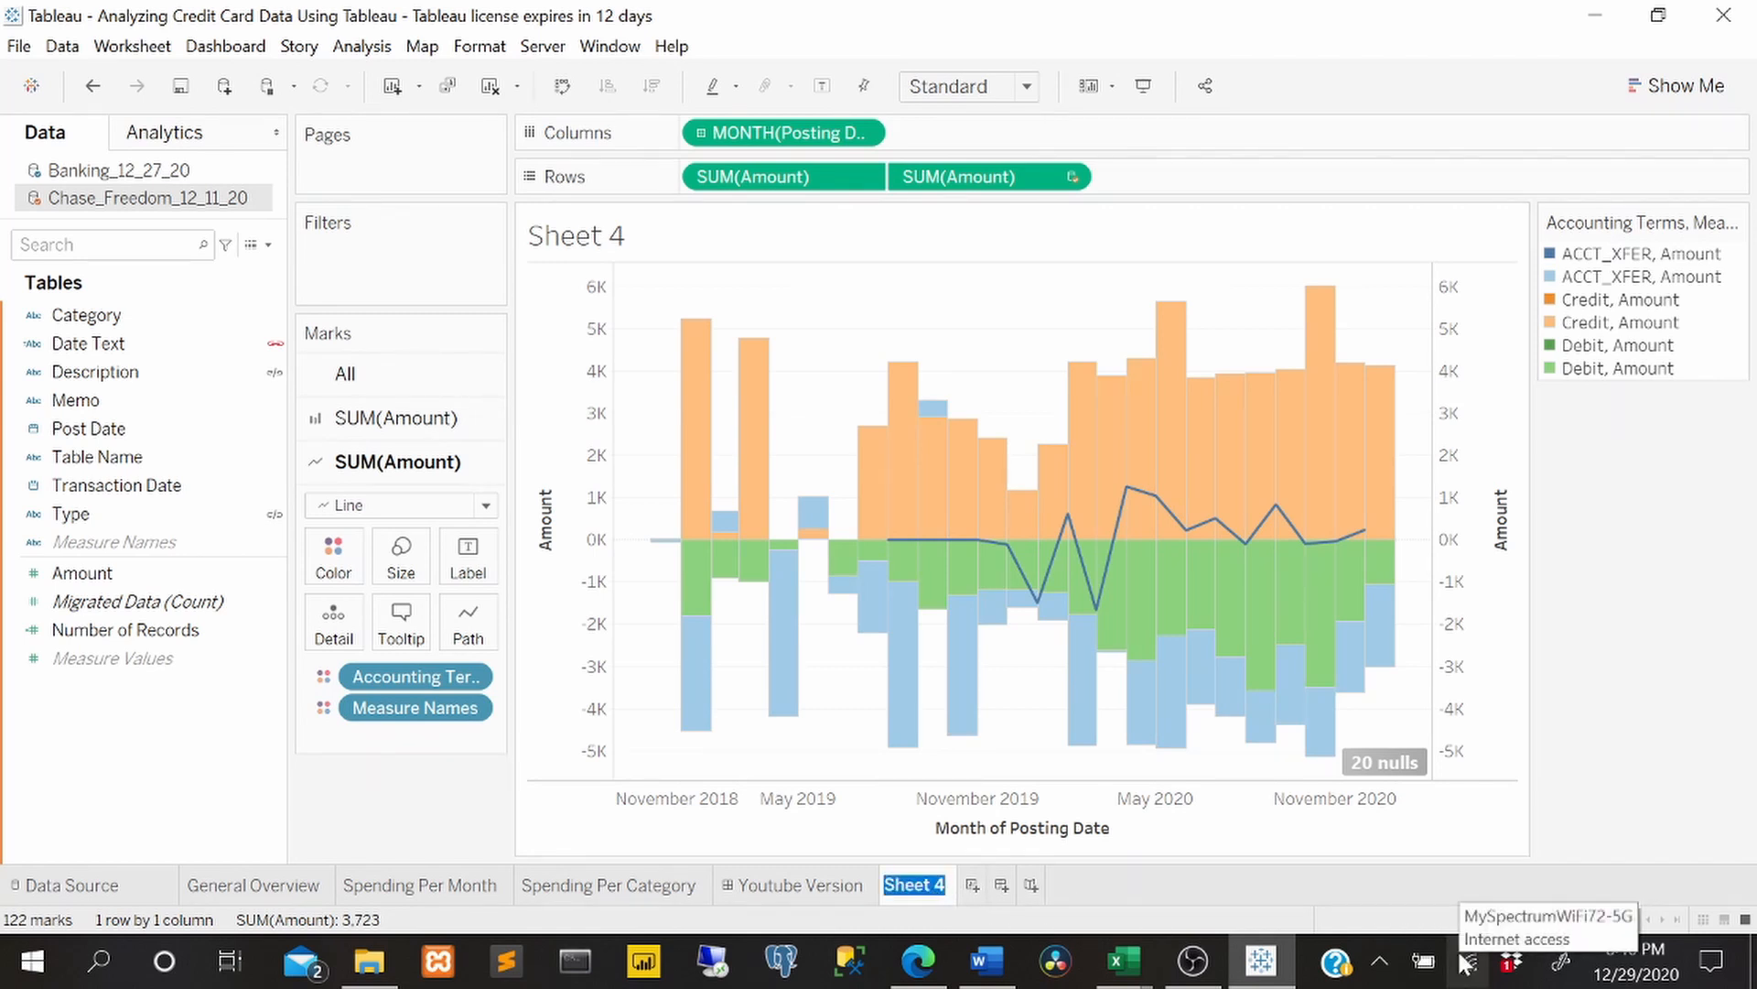
pyautogui.write('Consolidated ')
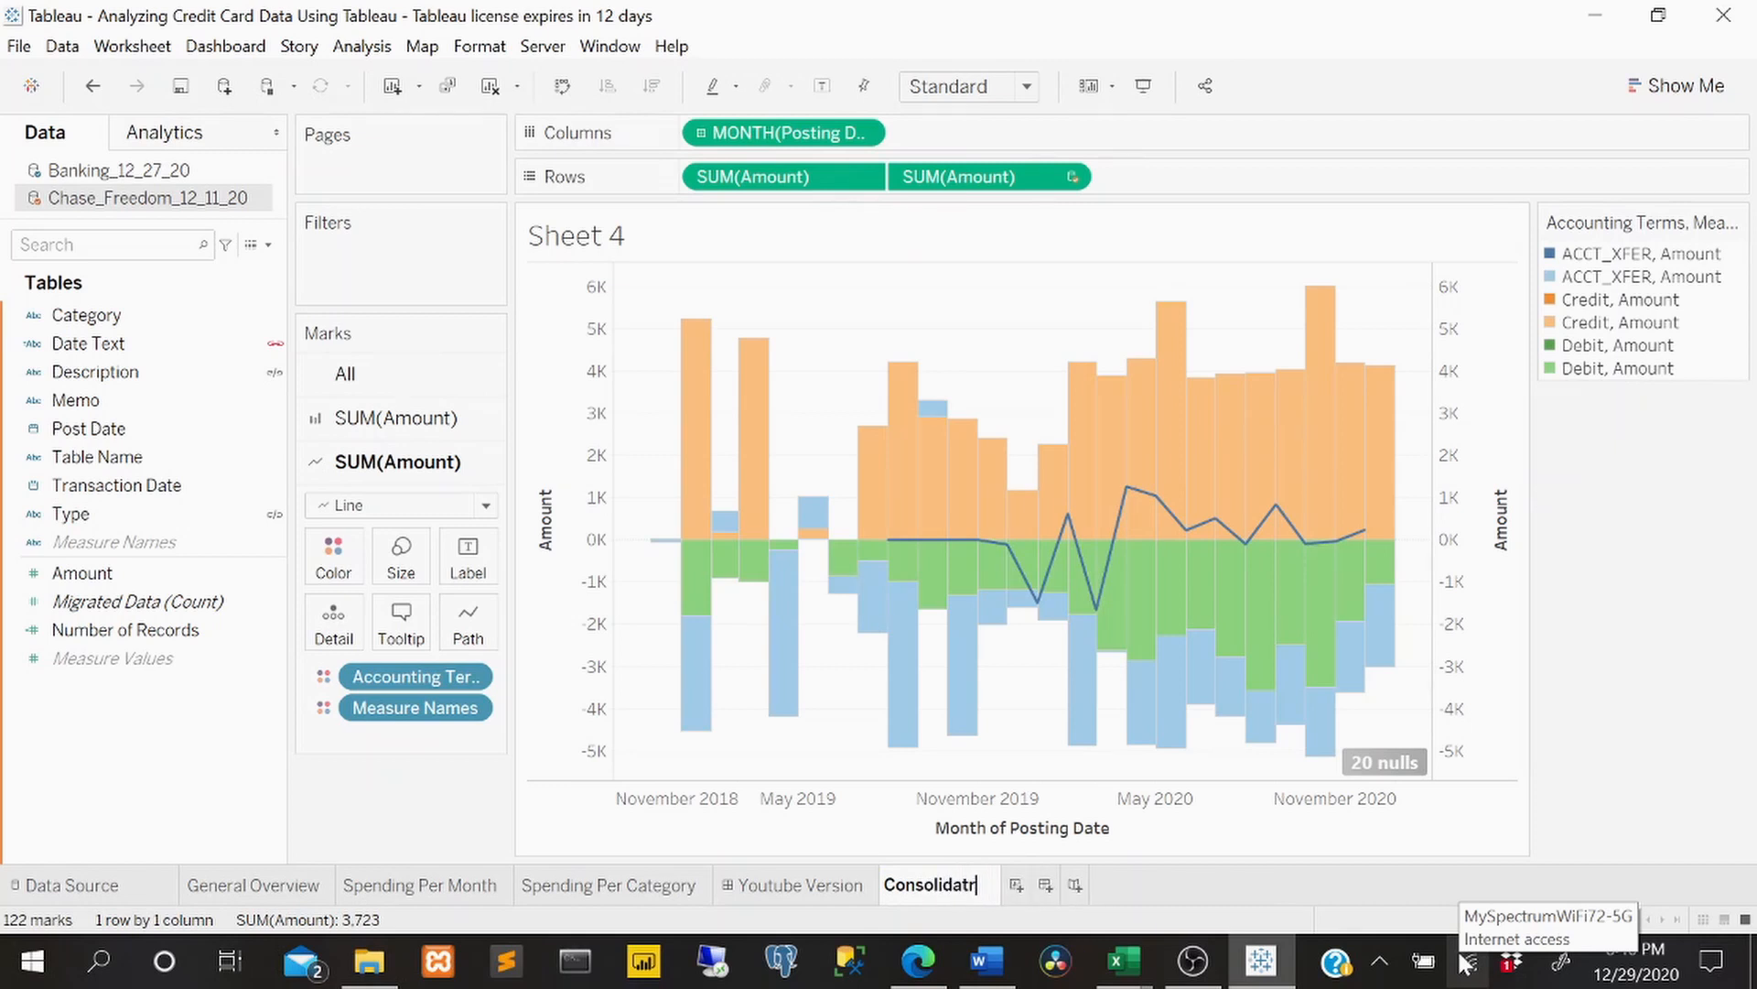
pyautogui.write('Accoun')
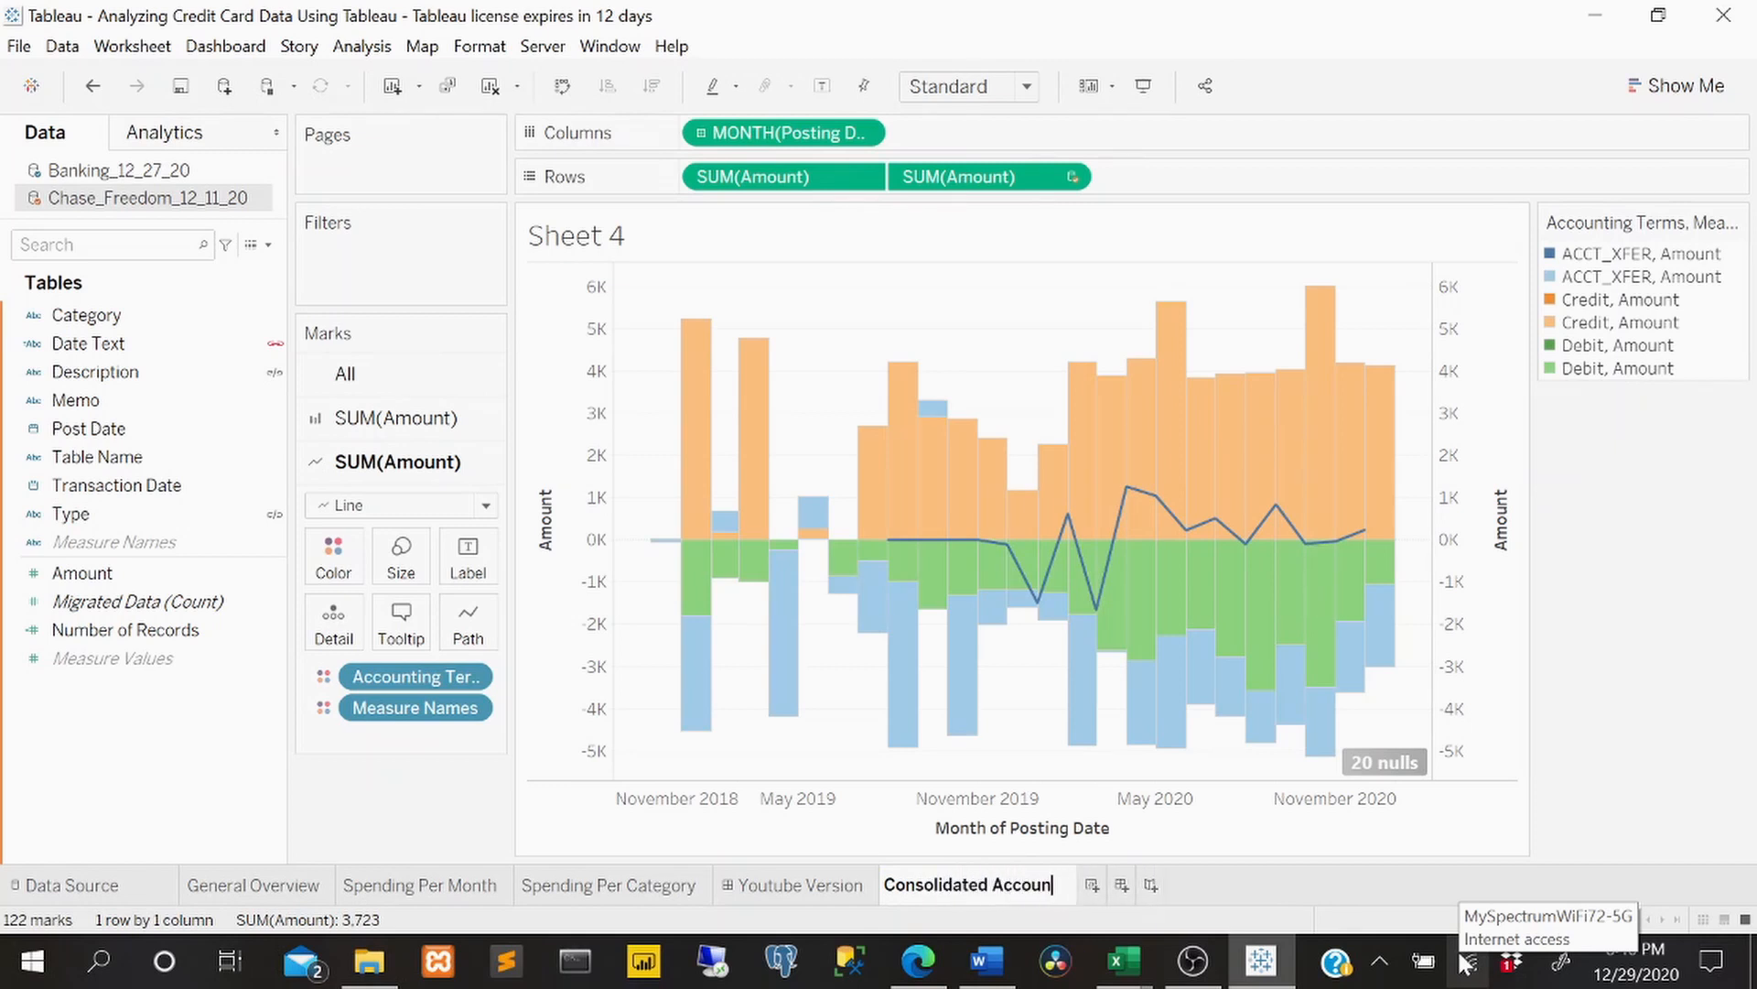
pyautogui.write('t Analysis')
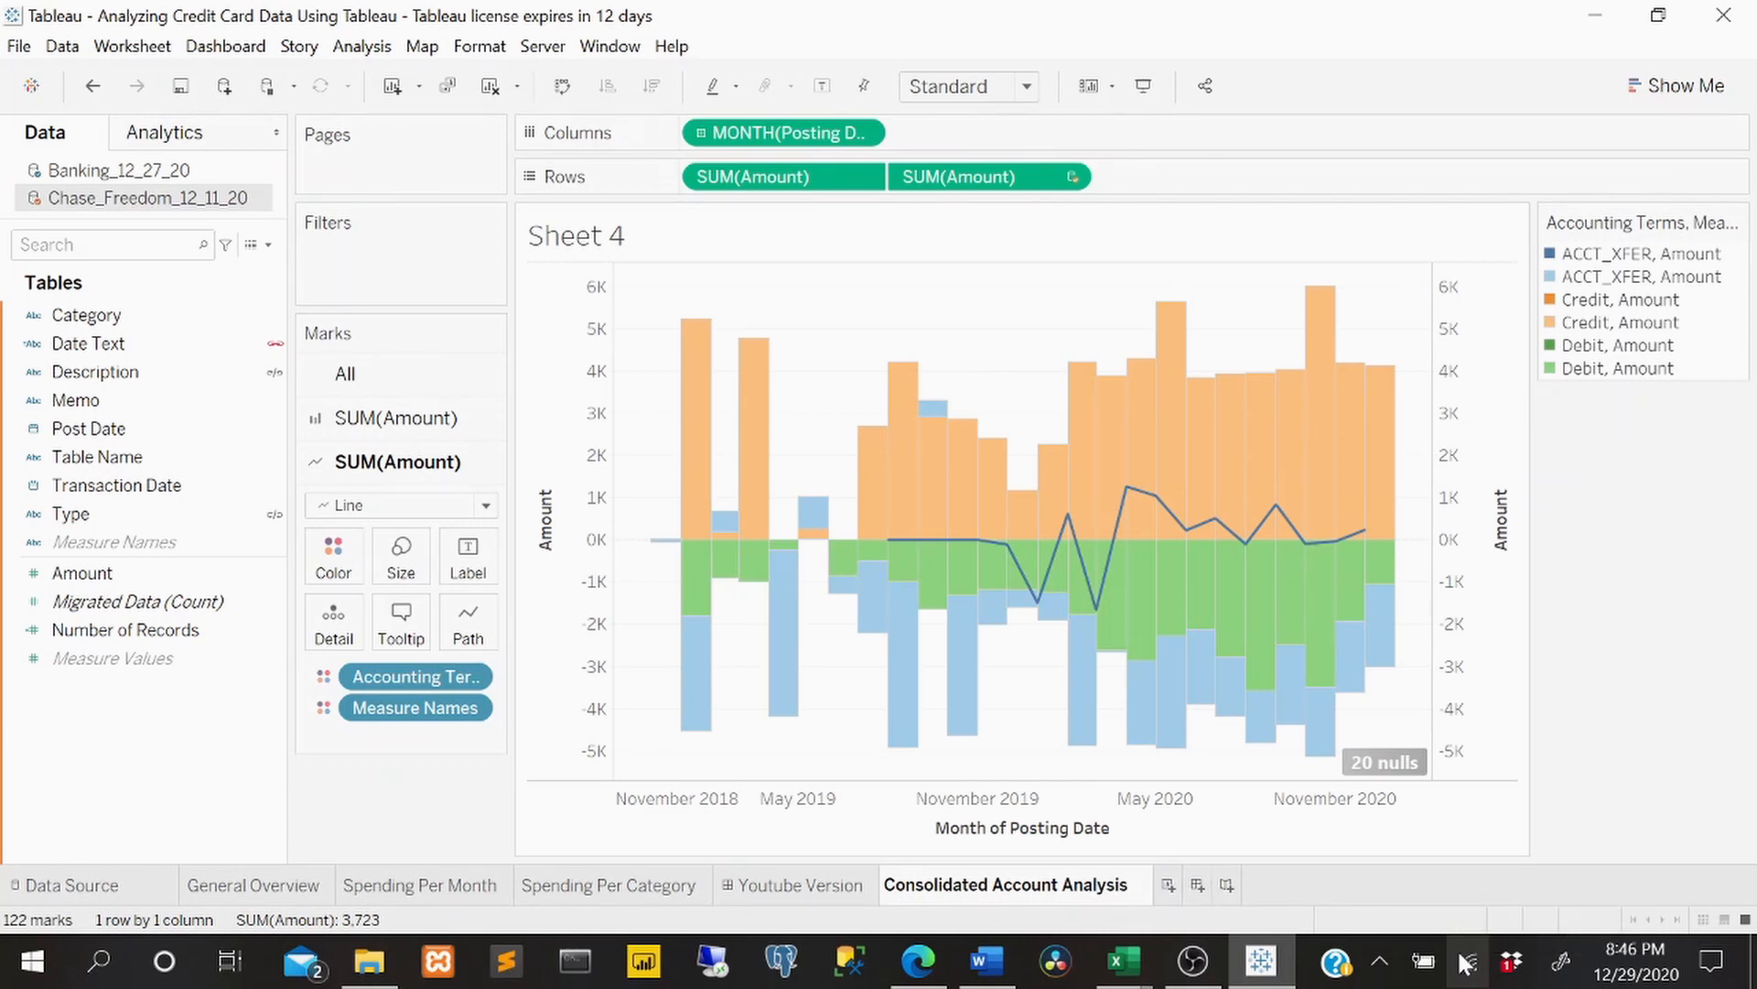
pyautogui.press('Return')
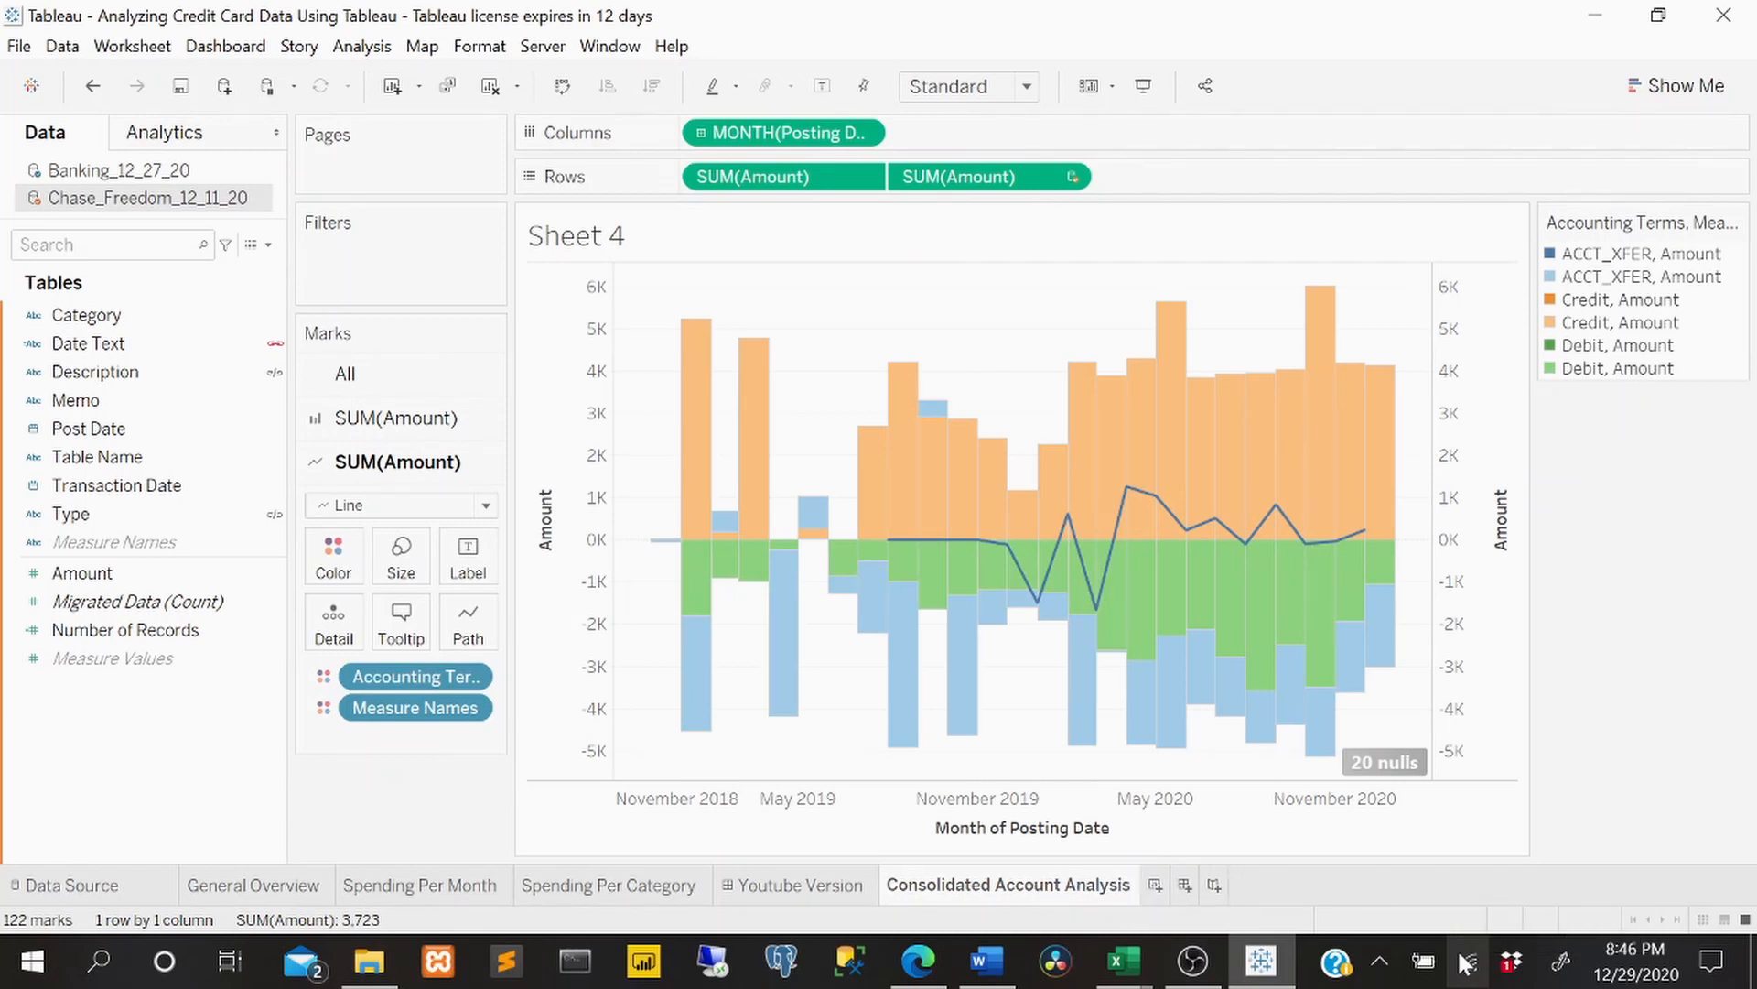
pyautogui.click(1155, 886)
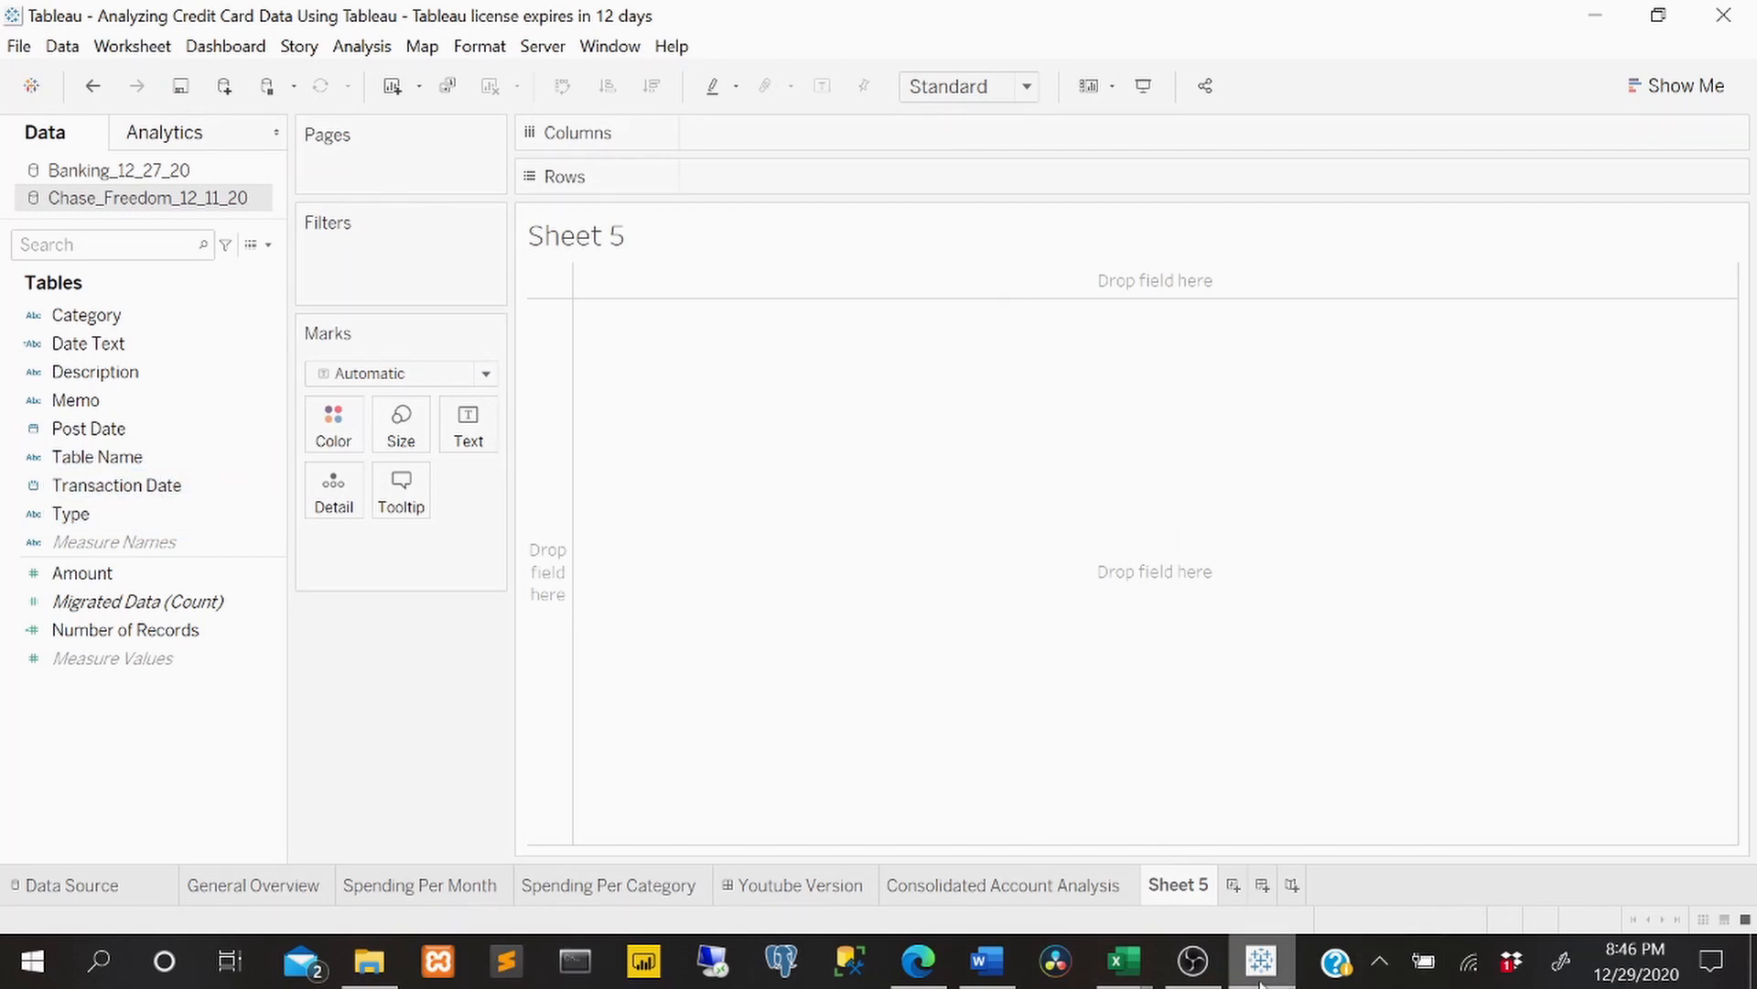
# - Switch to Excel and compare the columns and account records of the Fake People and Fake Accounts workbooks
pyautogui.click(1127, 982)
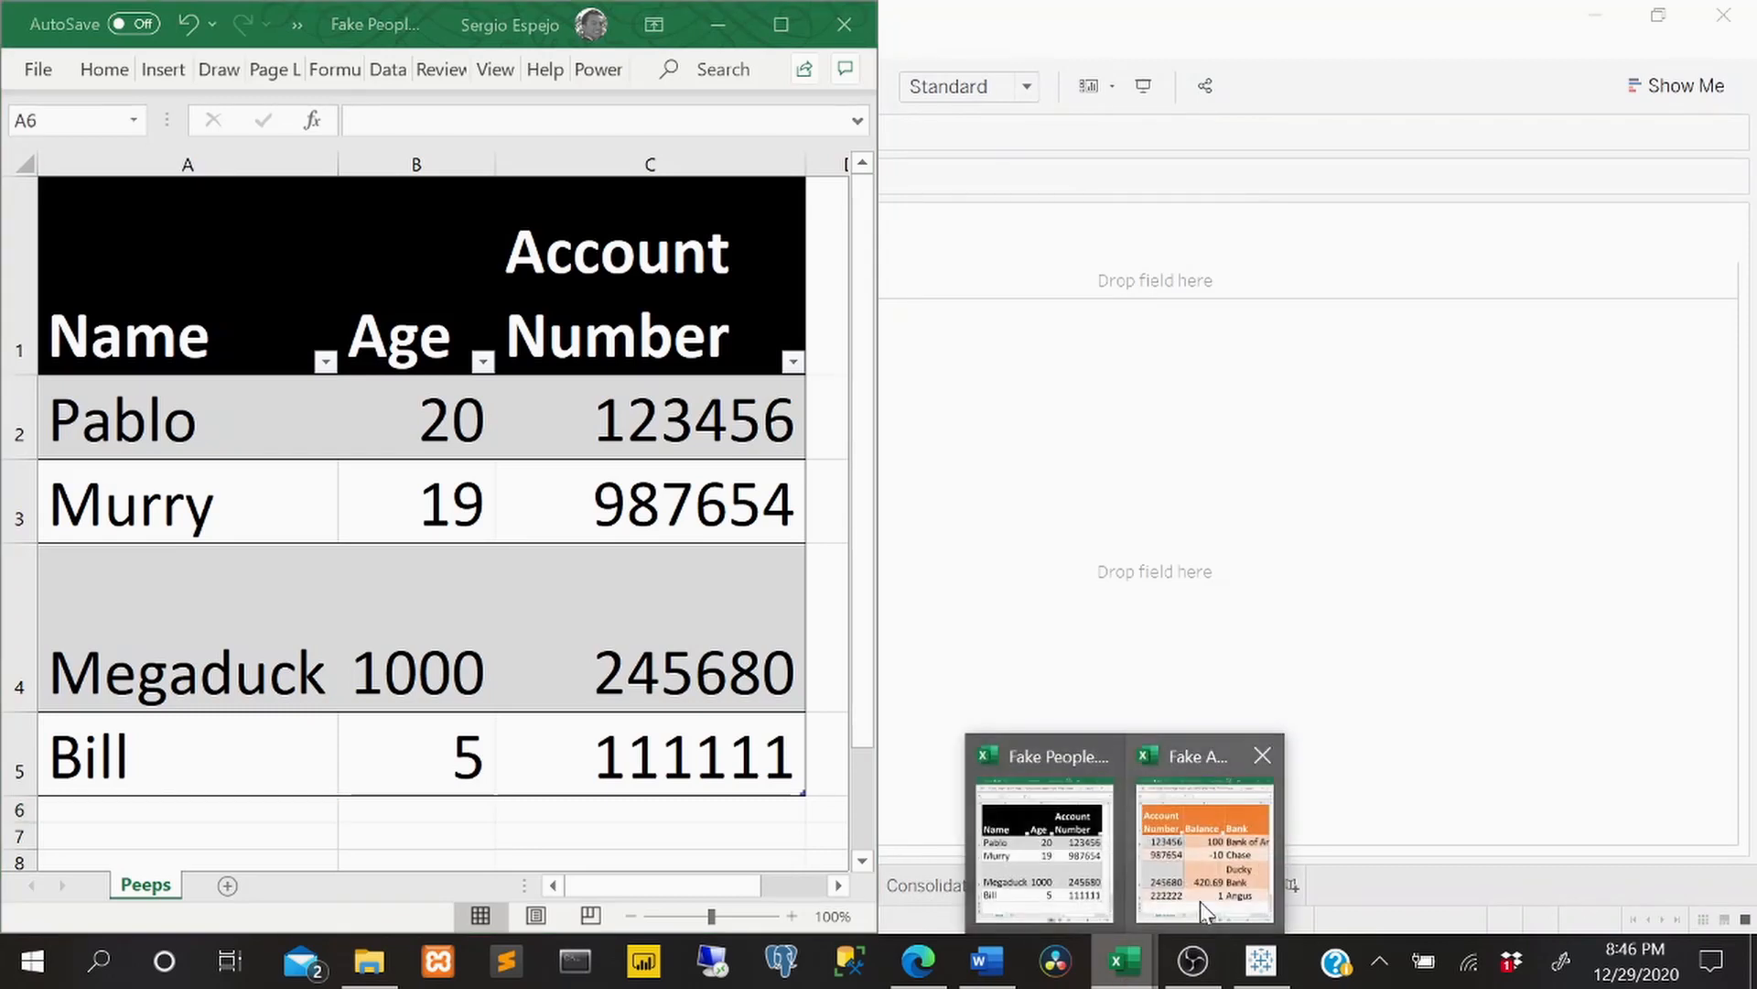
pyautogui.click(1200, 900)
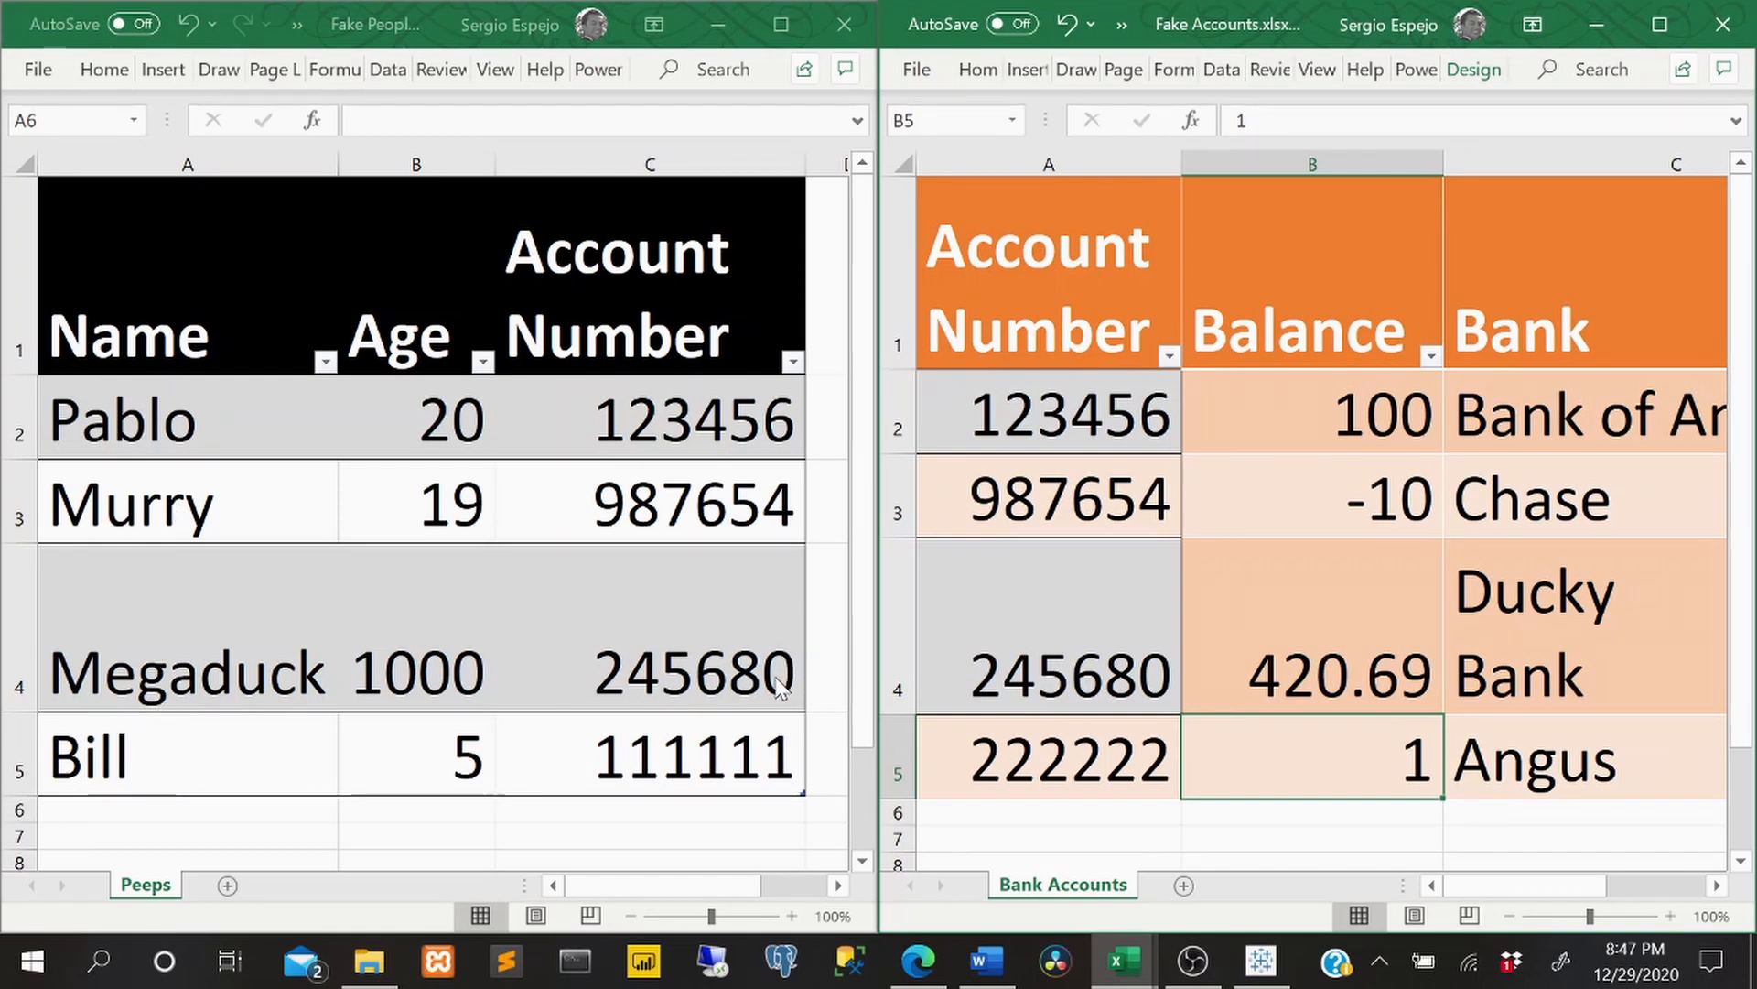
pyautogui.click(1093, 279)
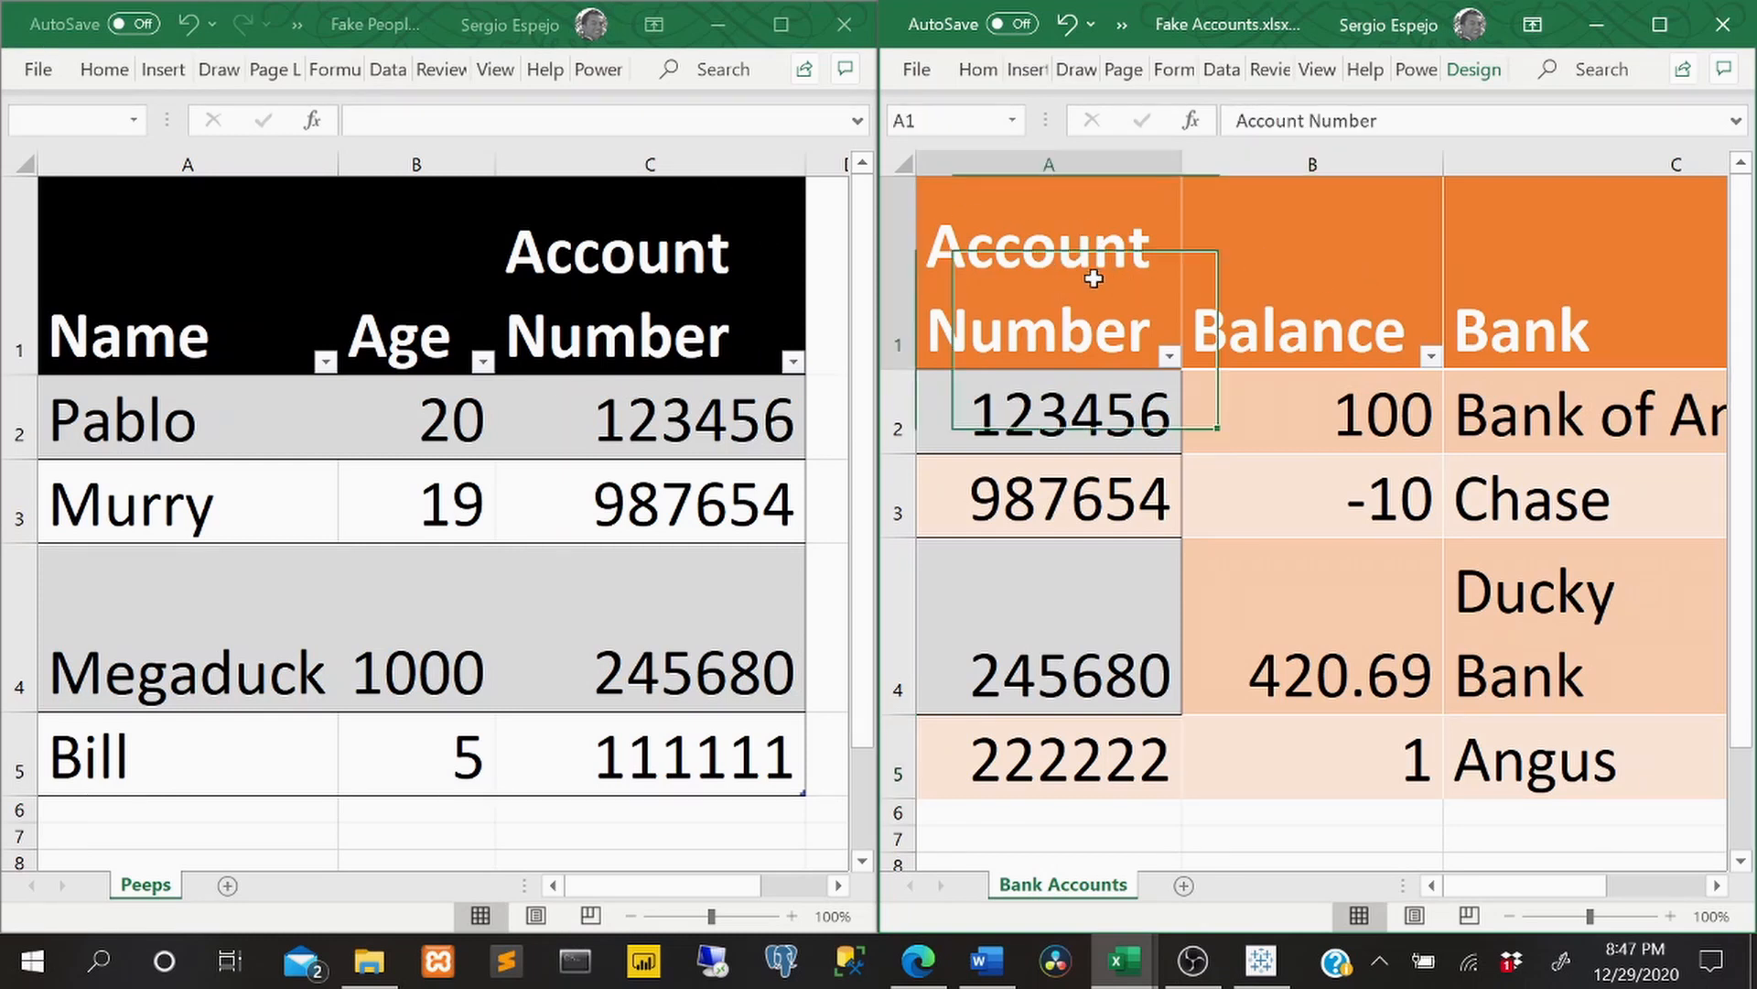
pyautogui.click(1309, 274)
pyautogui.click(1616, 318)
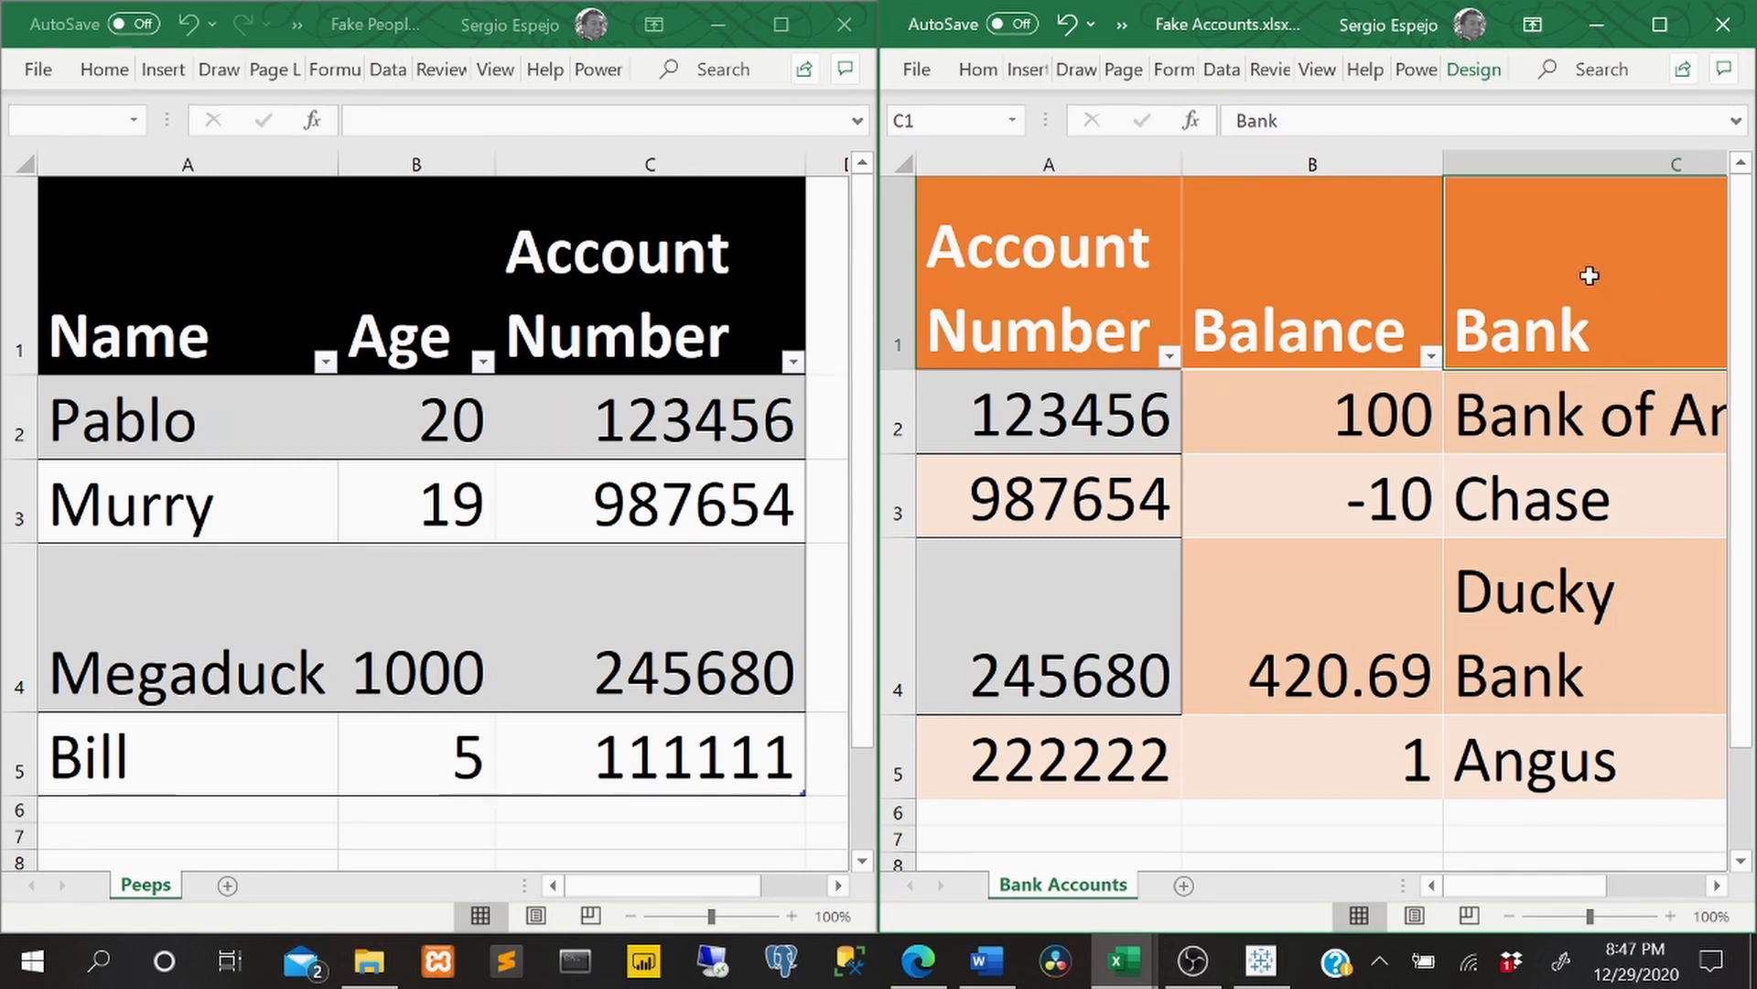
pyautogui.click(244, 257)
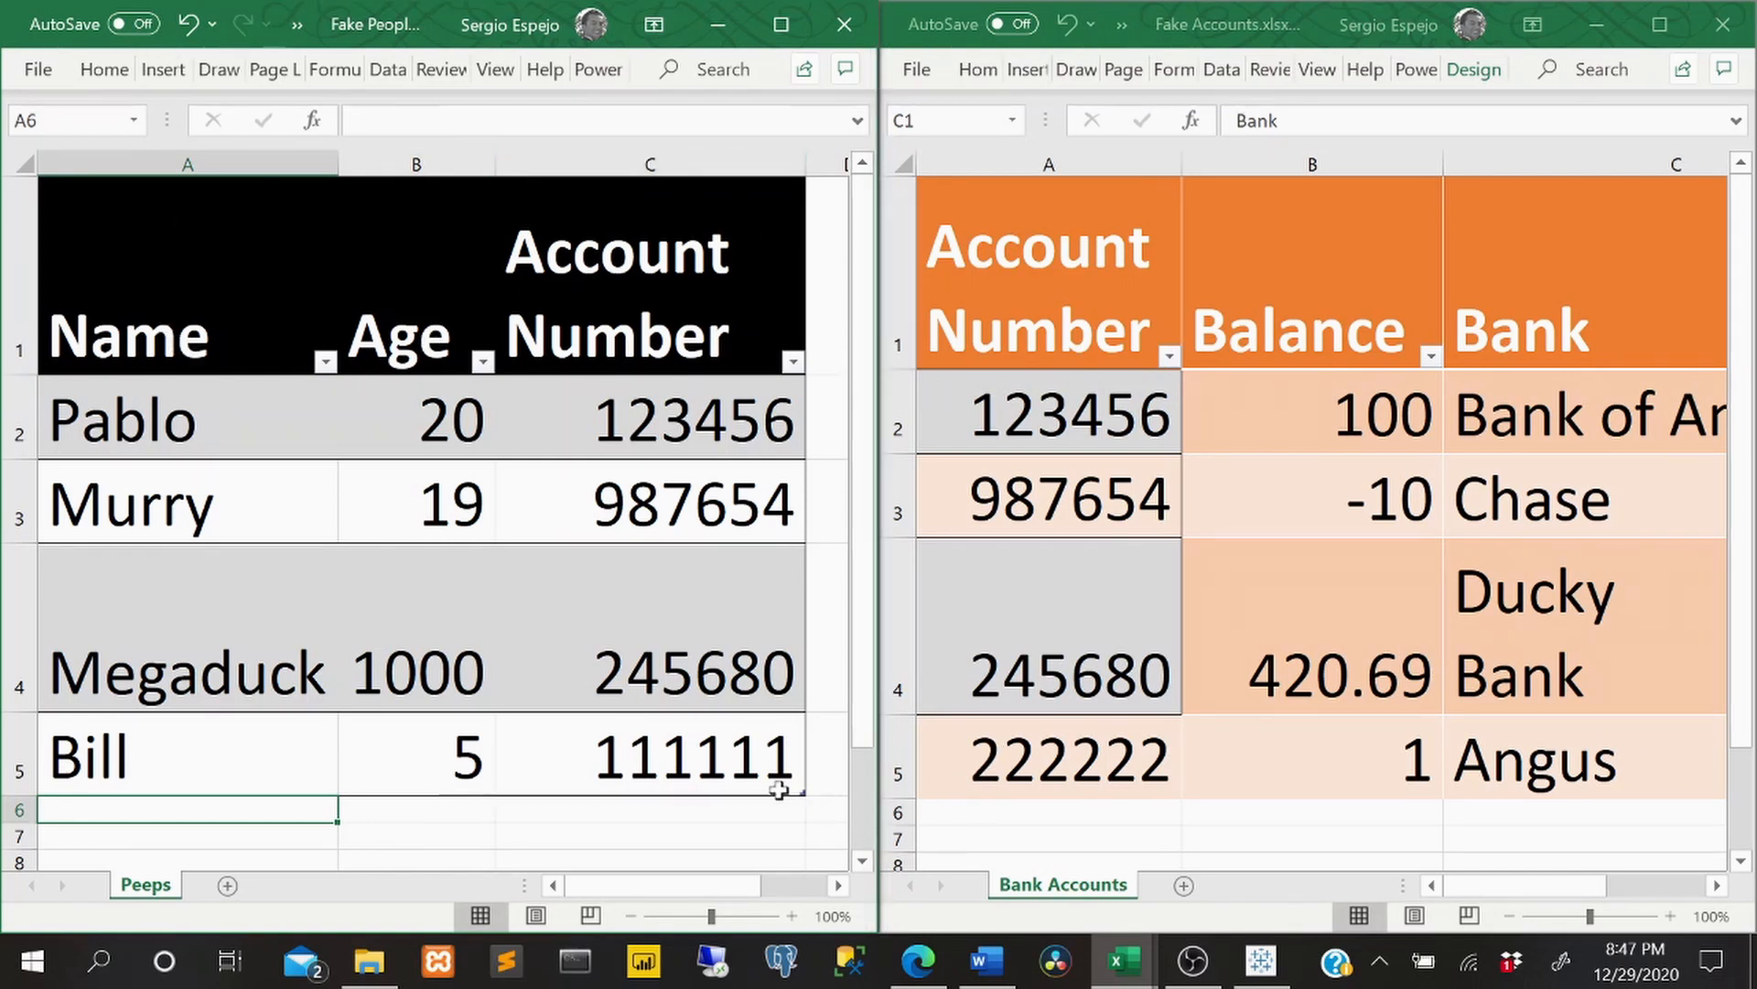
pyautogui.click(1232, 375)
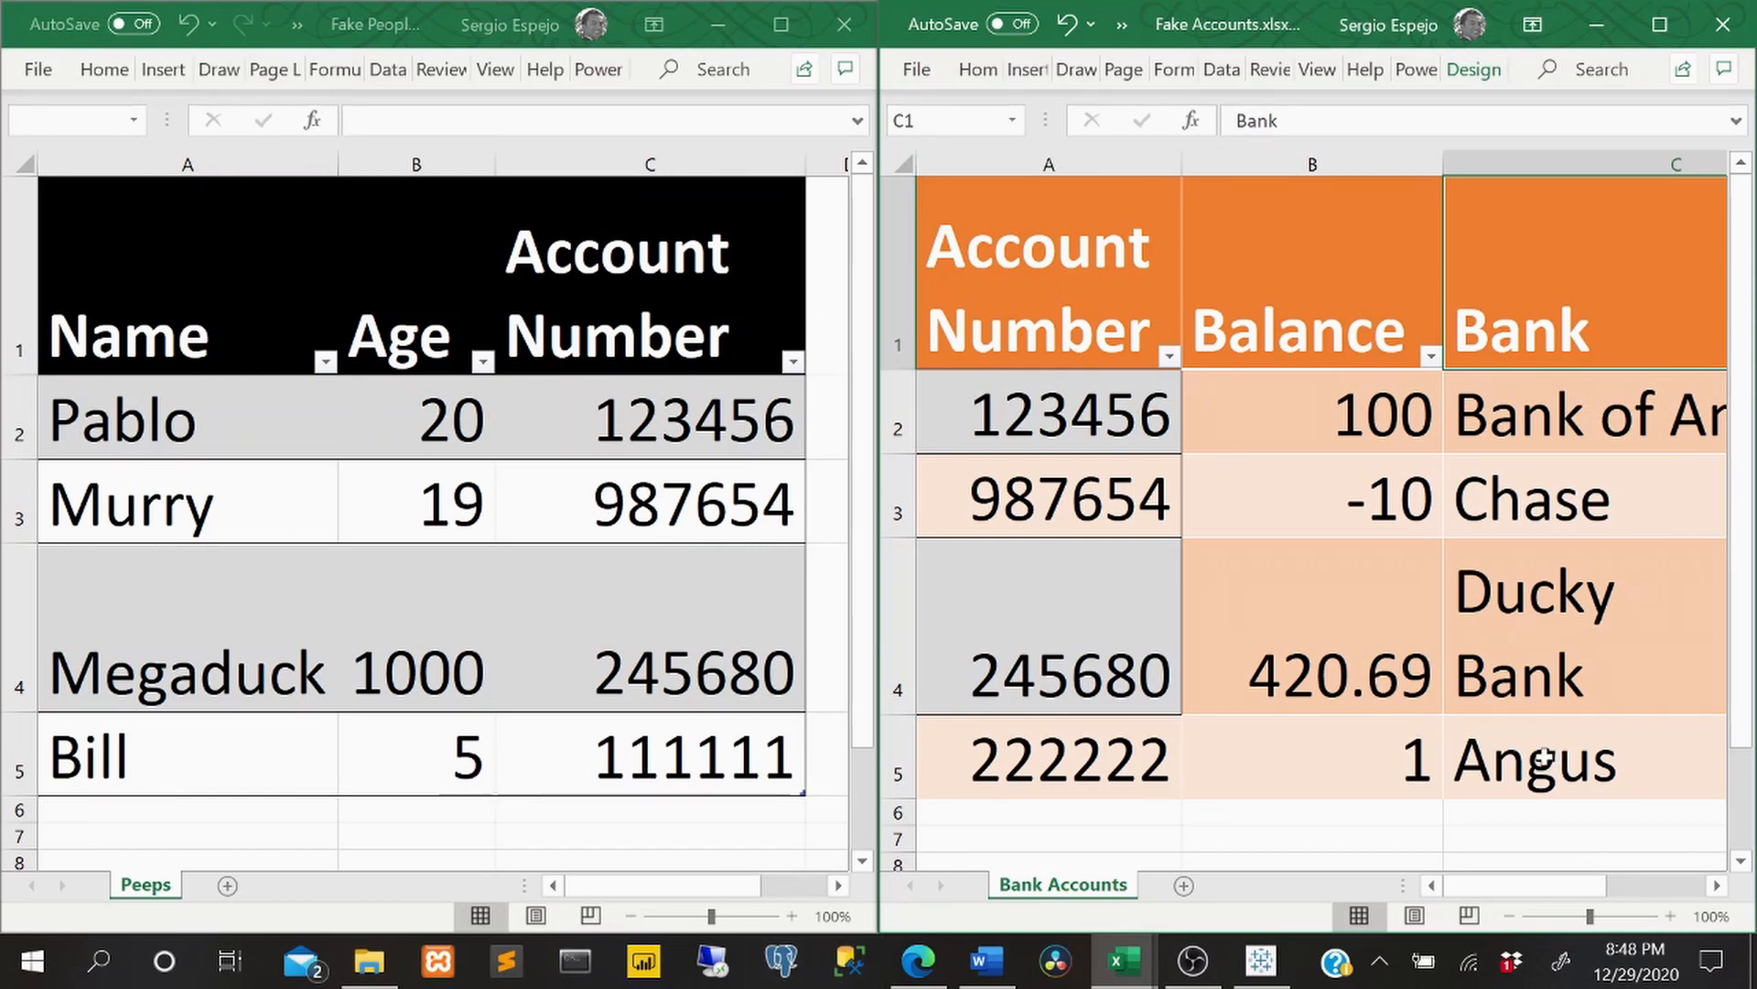
# - Switch to Tableau and connect to the Excel file Fake Accounts.xlsx as a new data source
pyautogui.click(1263, 961)
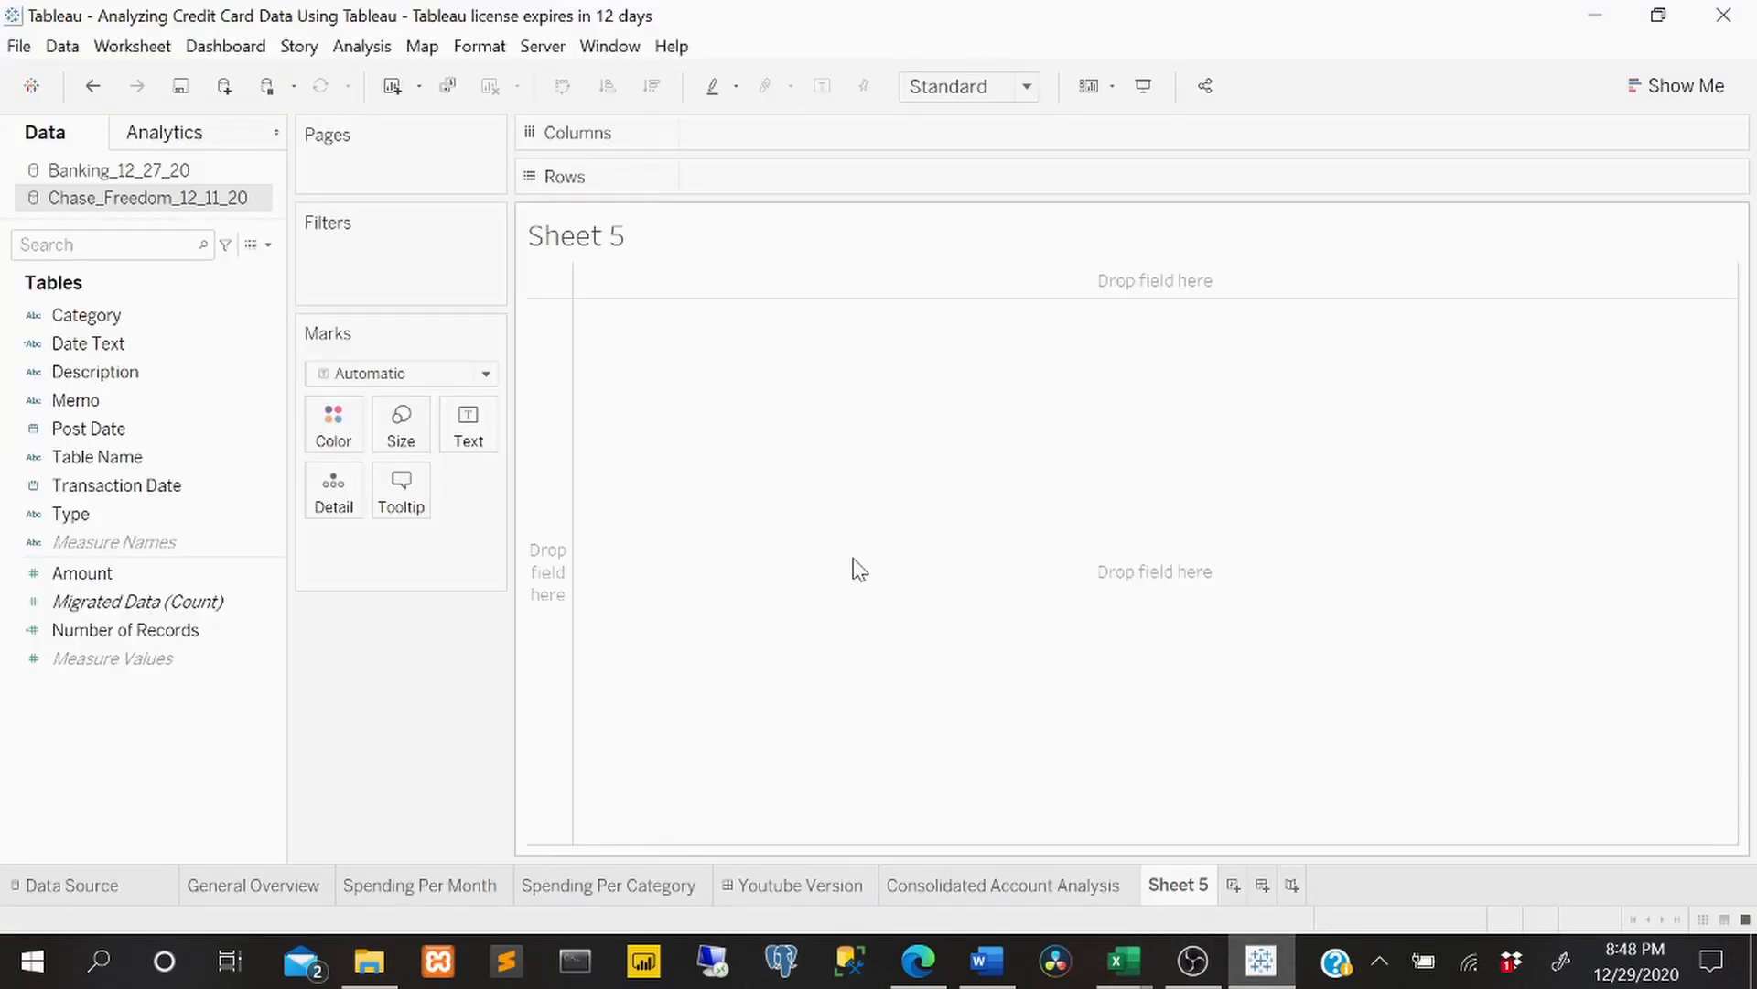
pyautogui.click(60, 48)
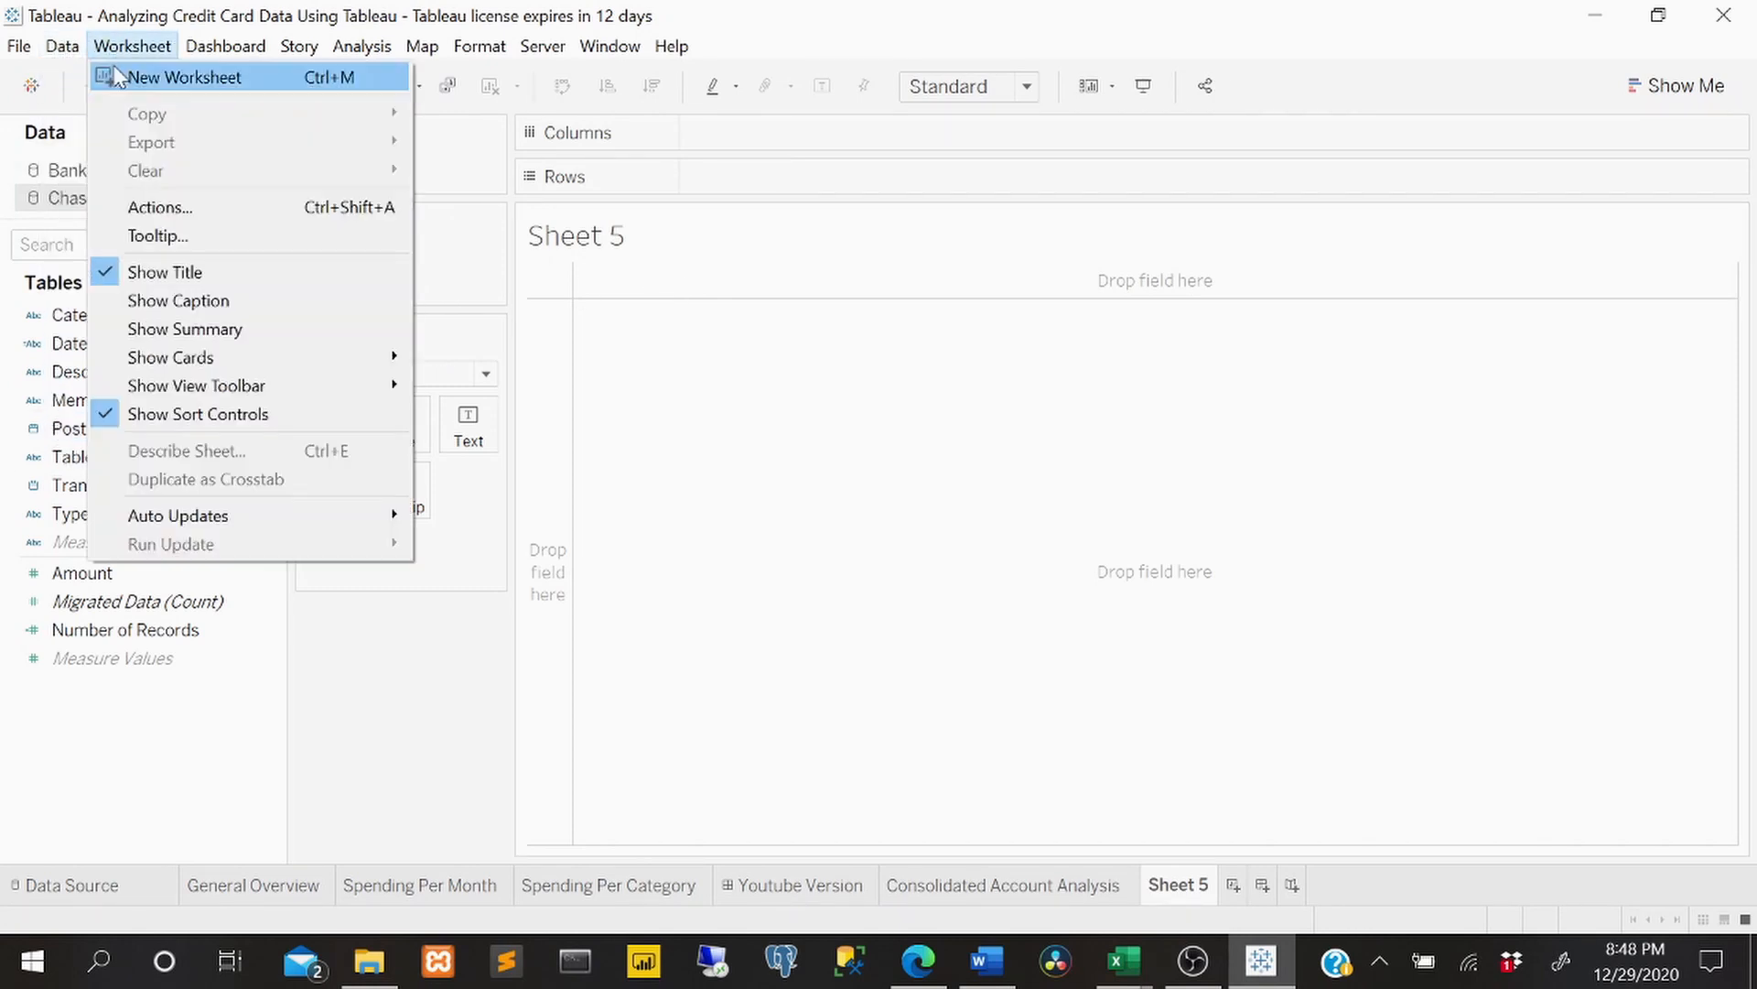
pyautogui.click(94, 77)
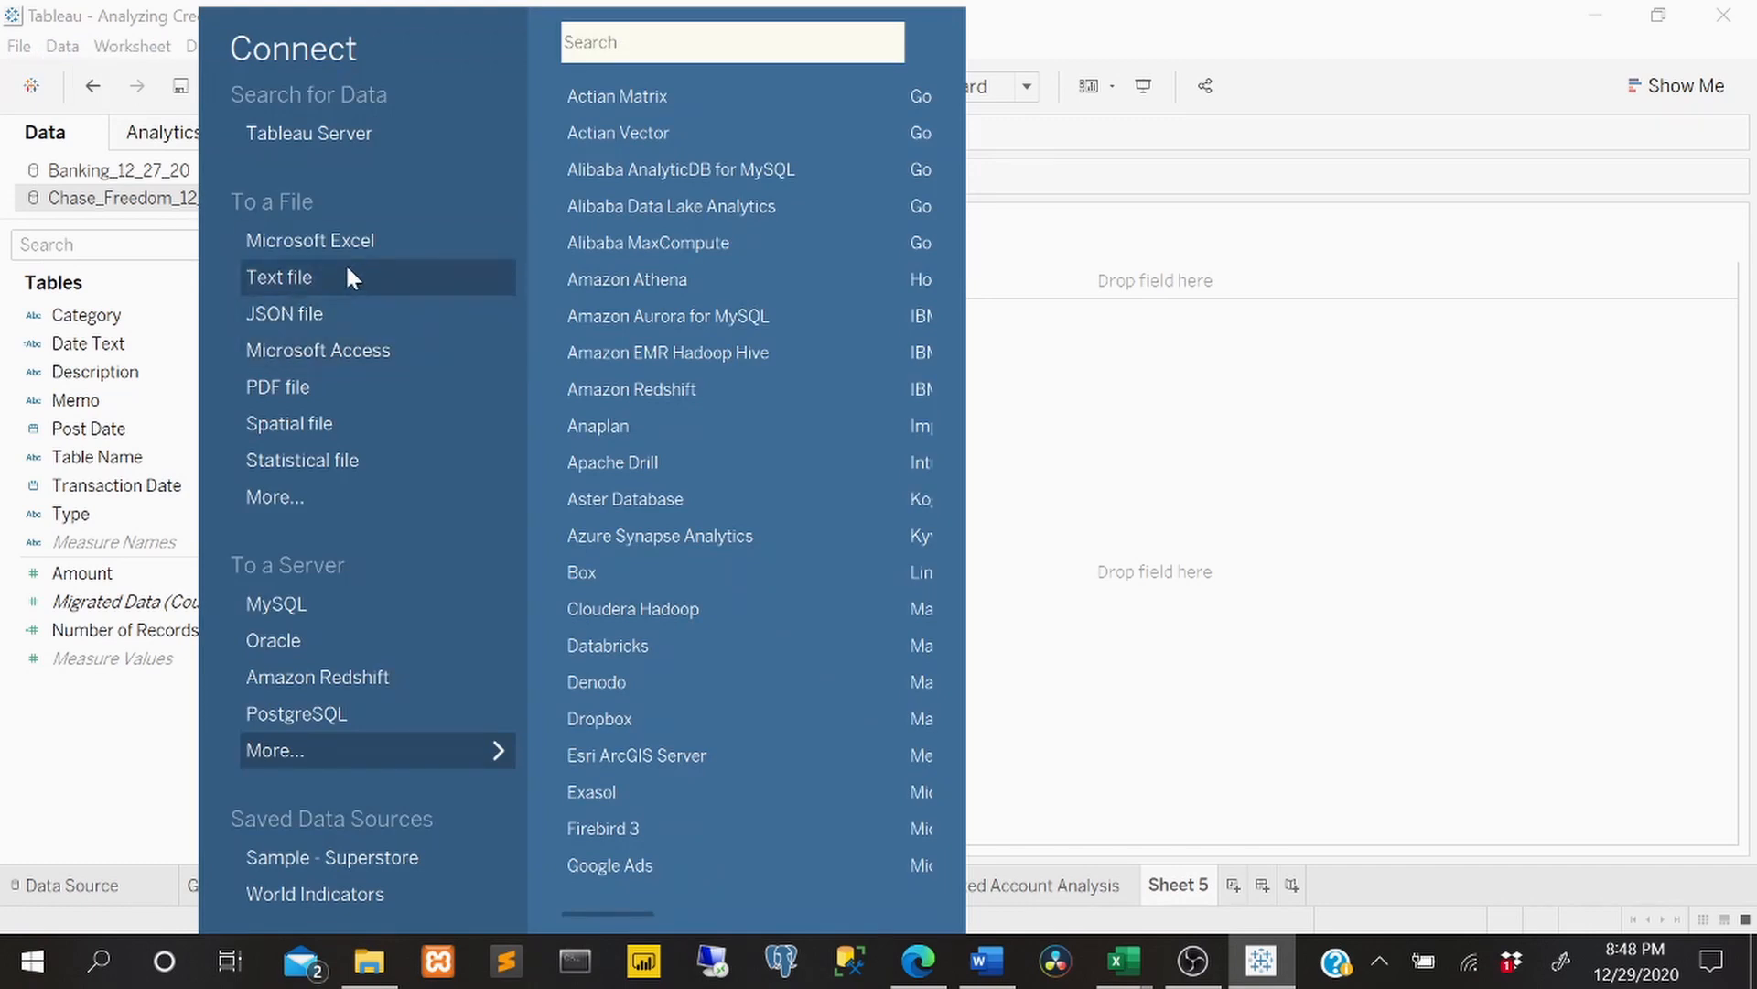
pyautogui.click(359, 243)
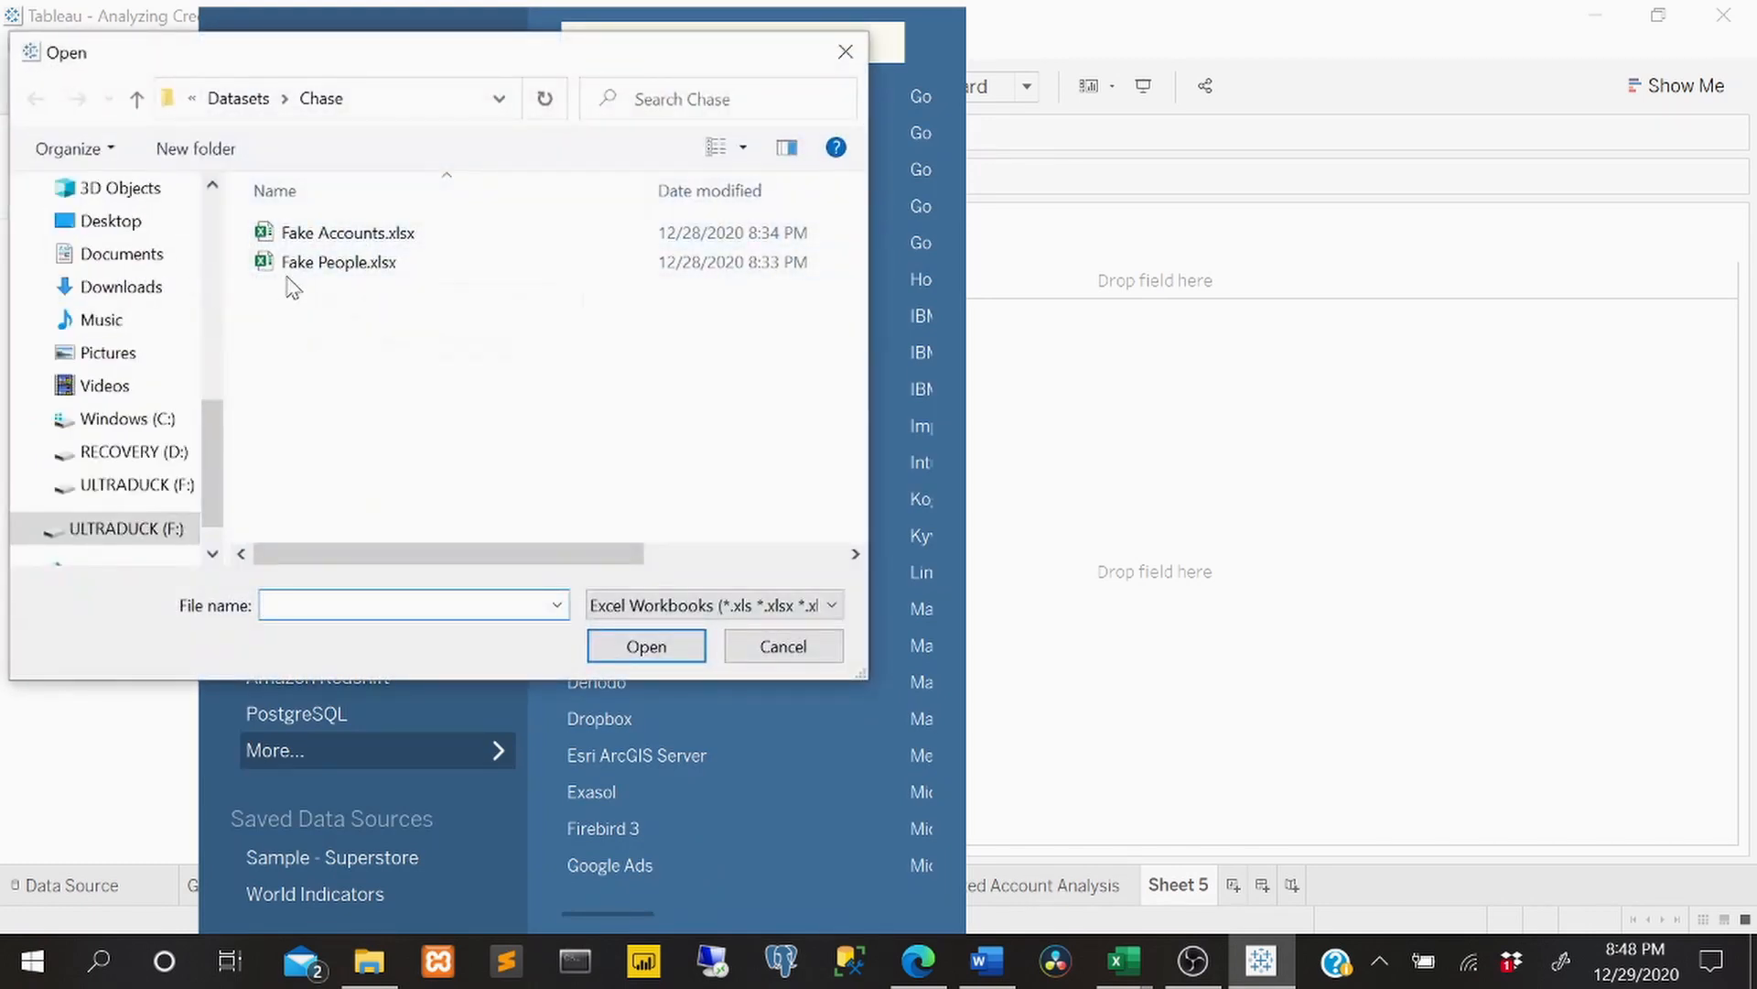
pyautogui.click(392, 240)
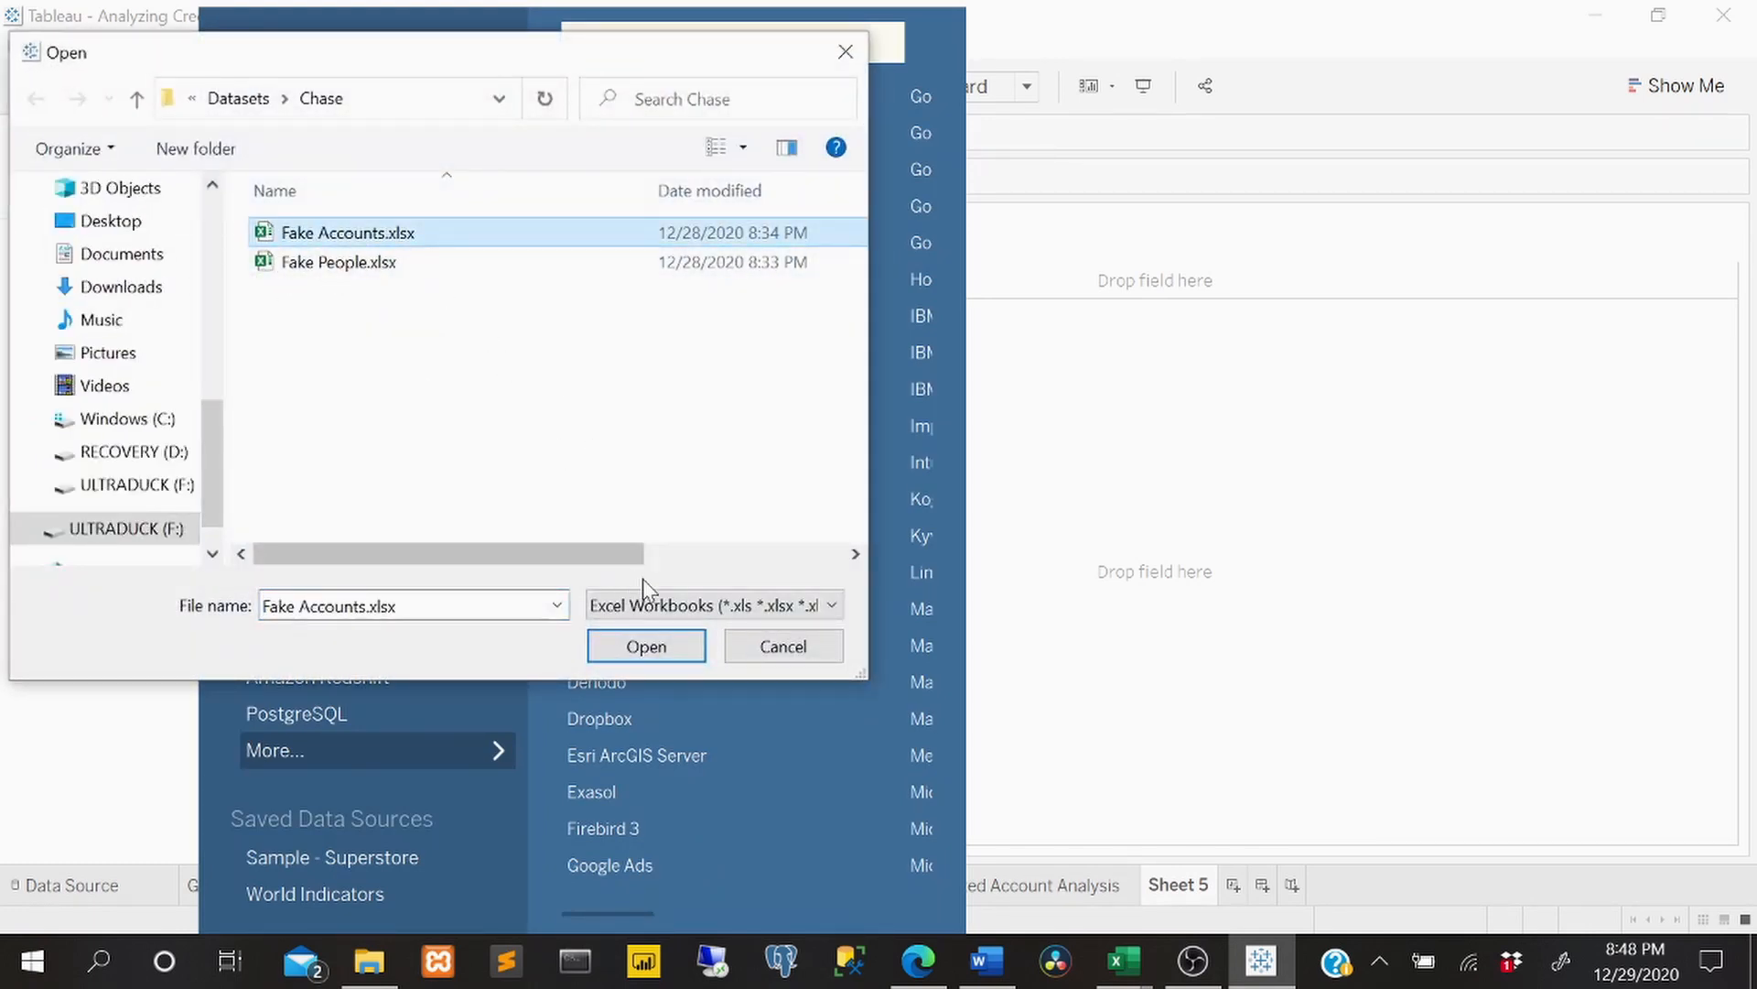
pyautogui.click(651, 646)
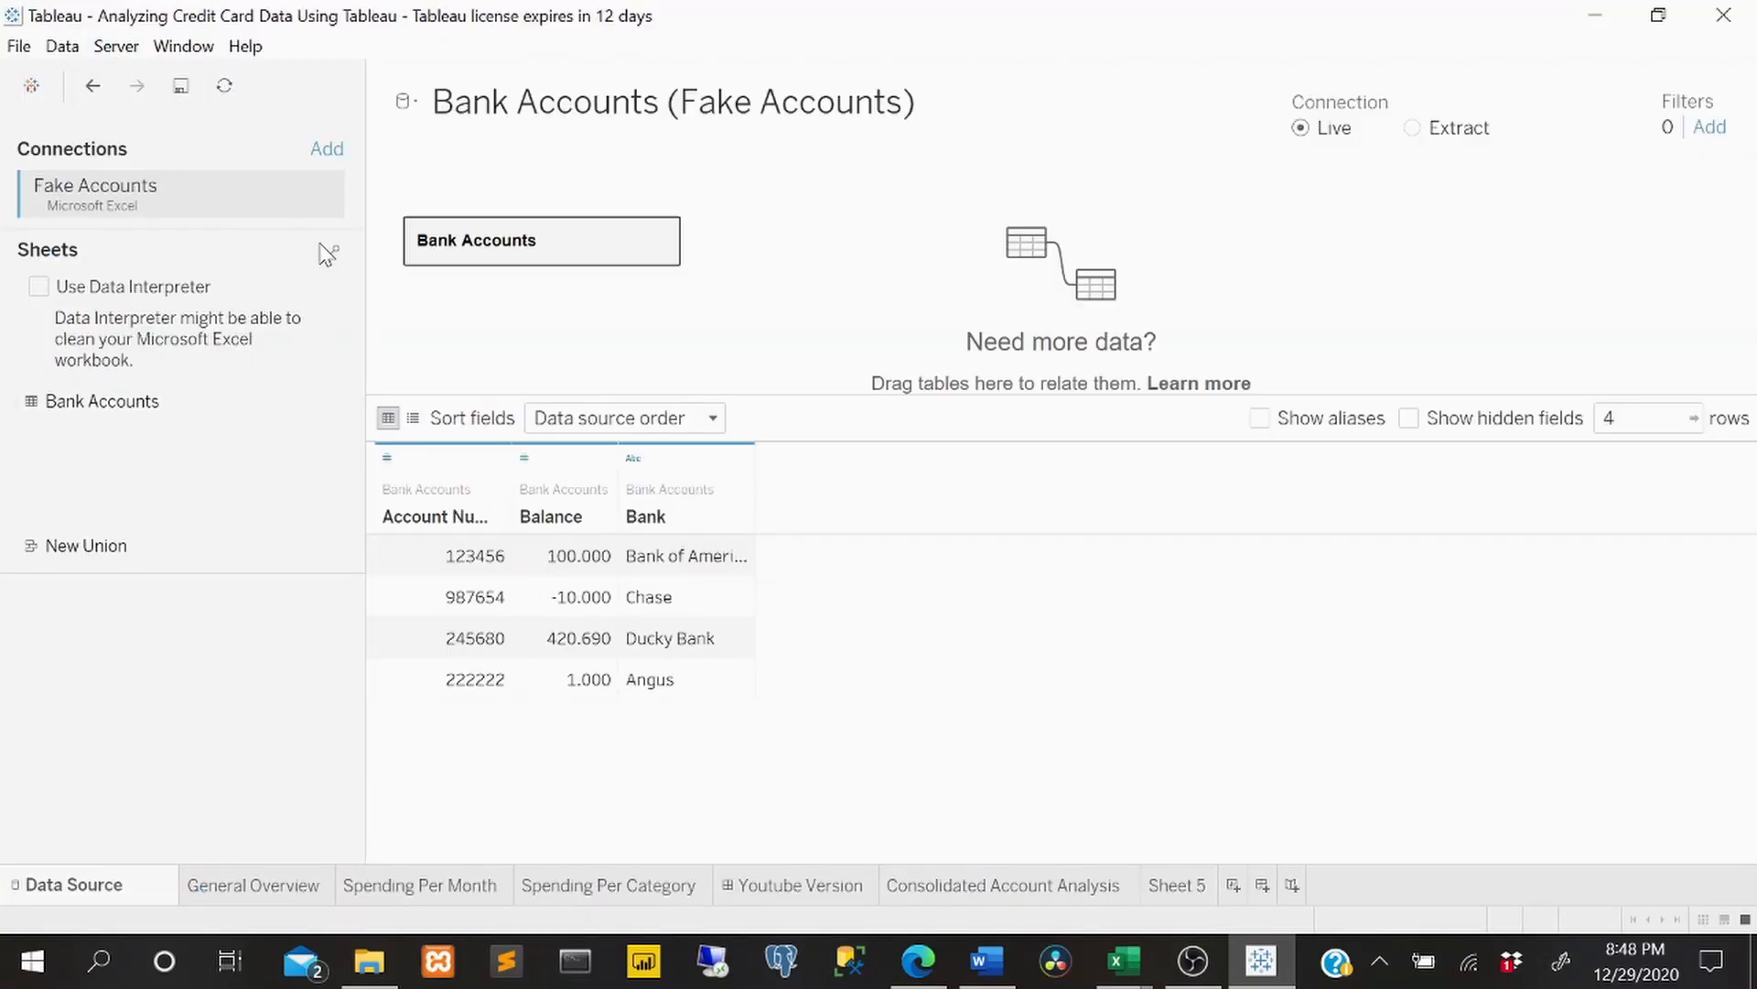
# - Add the Excel file Fake People.xlsx as a second connection in the Bank Accounts data source
pyautogui.click(327, 150)
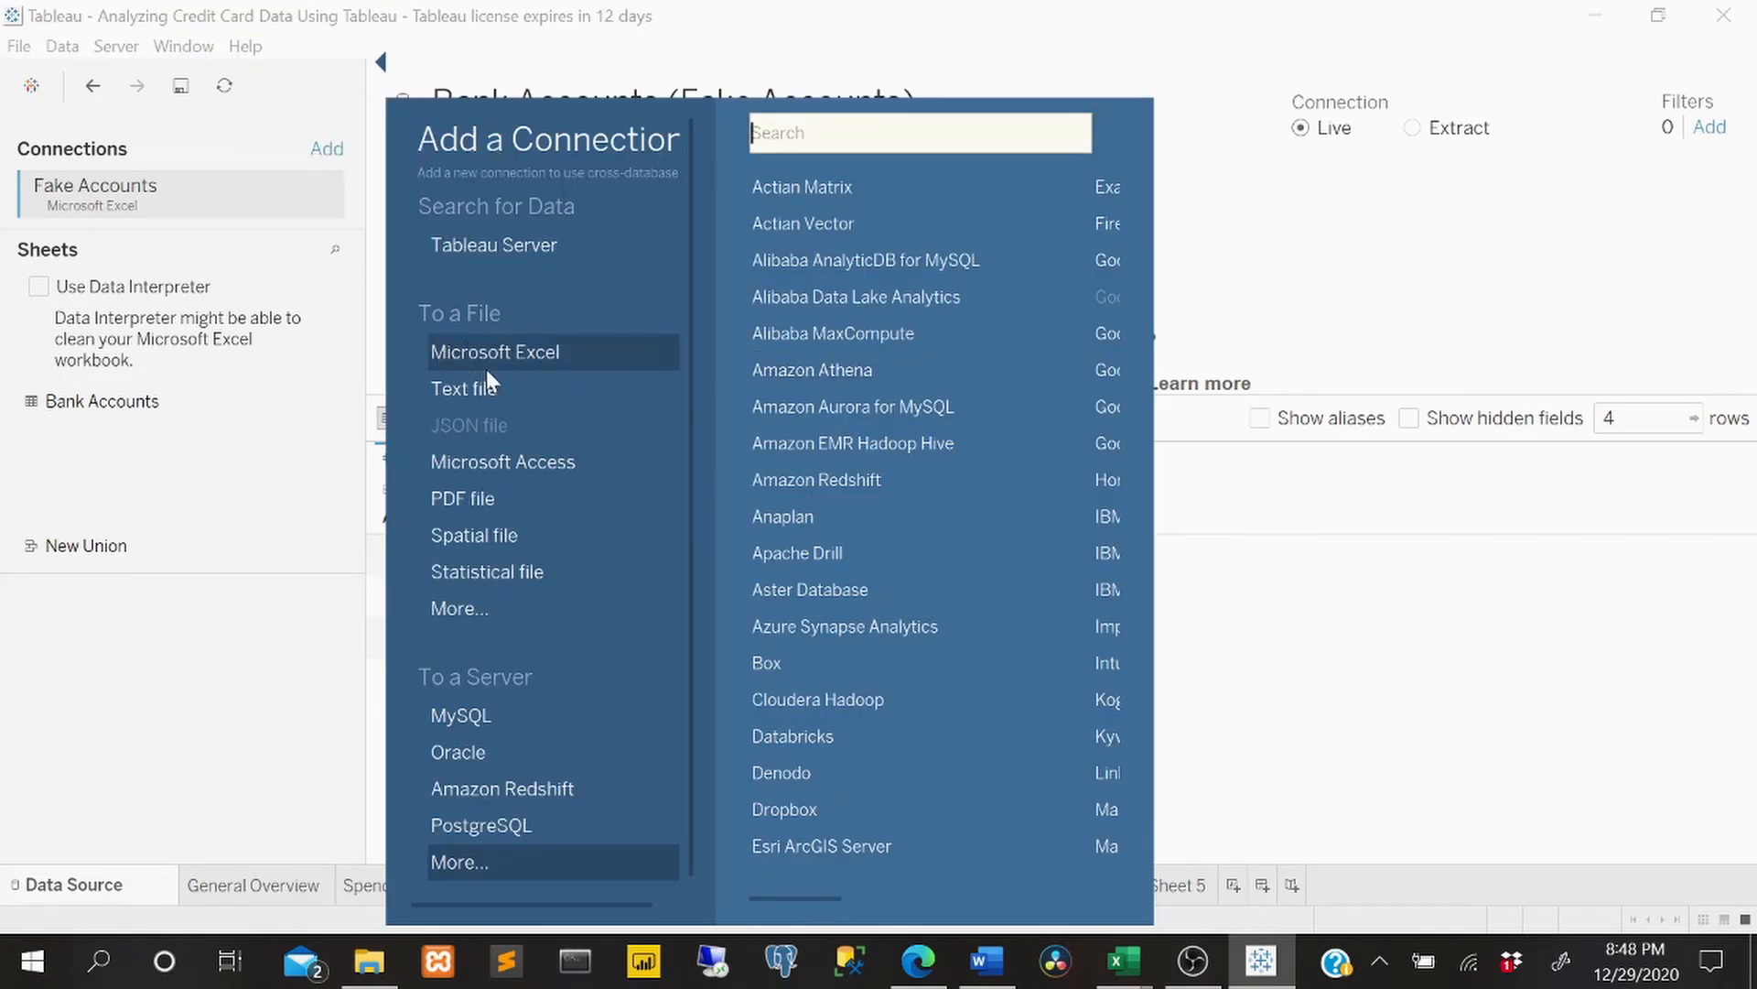
pyautogui.click(508, 354)
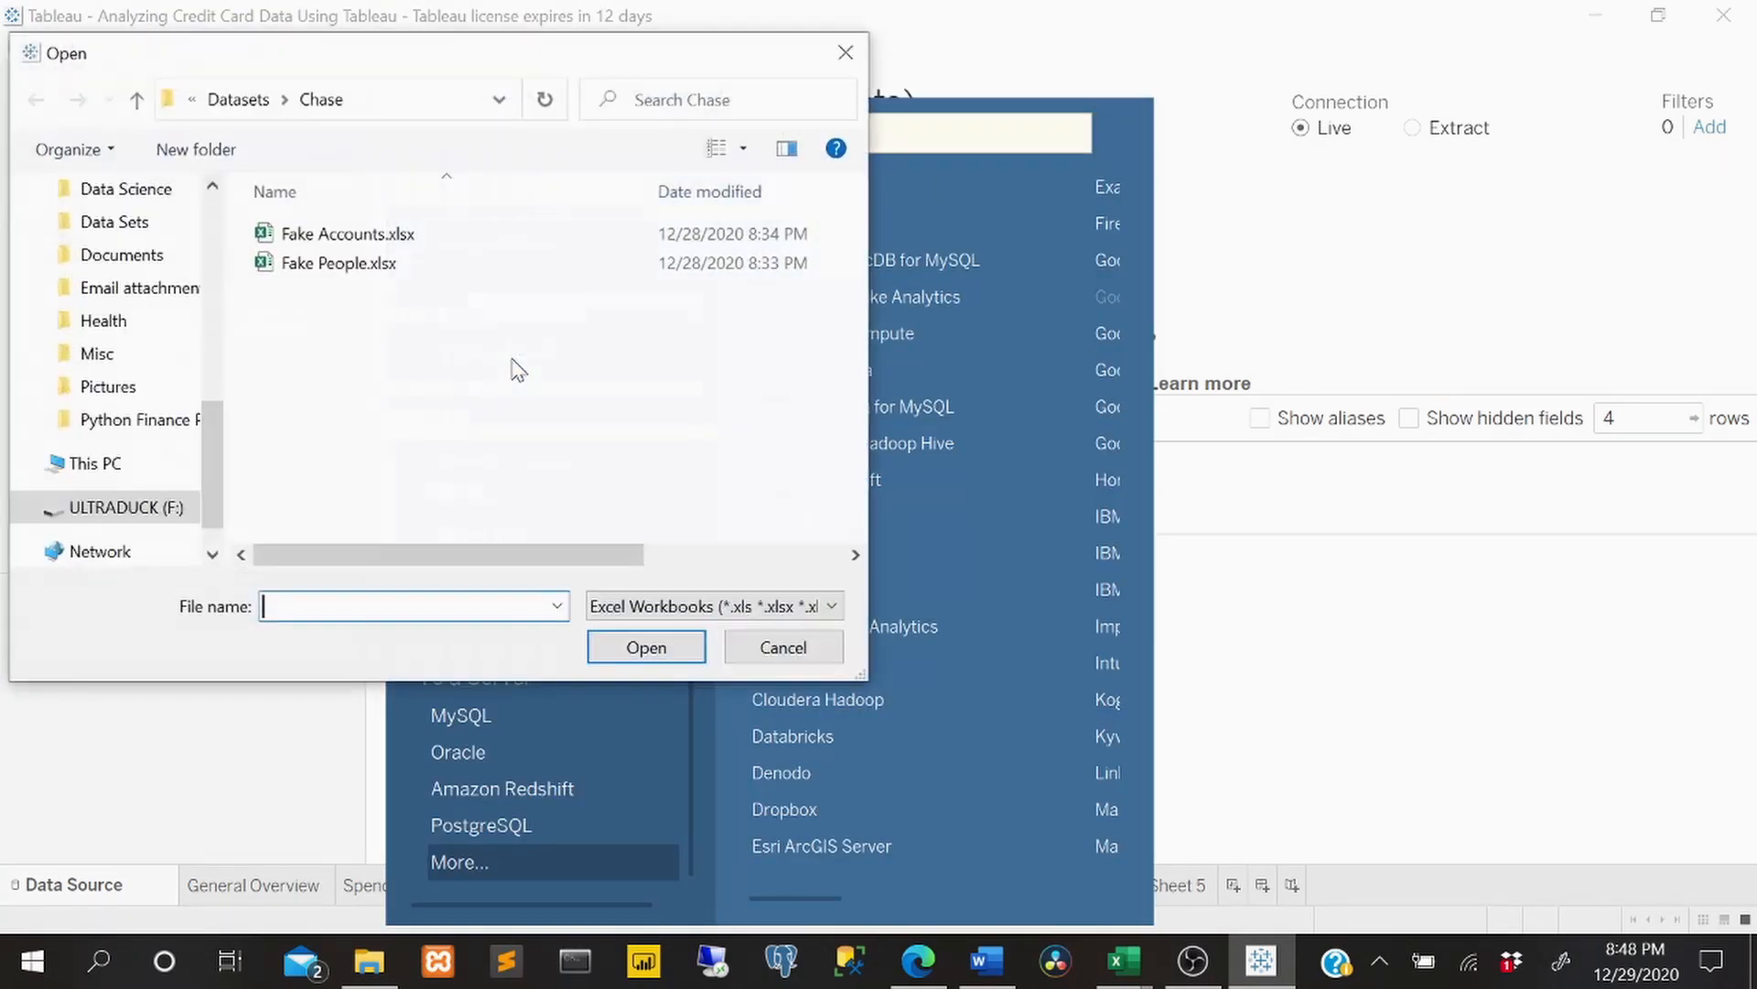
pyautogui.click(392, 265)
pyautogui.click(674, 656)
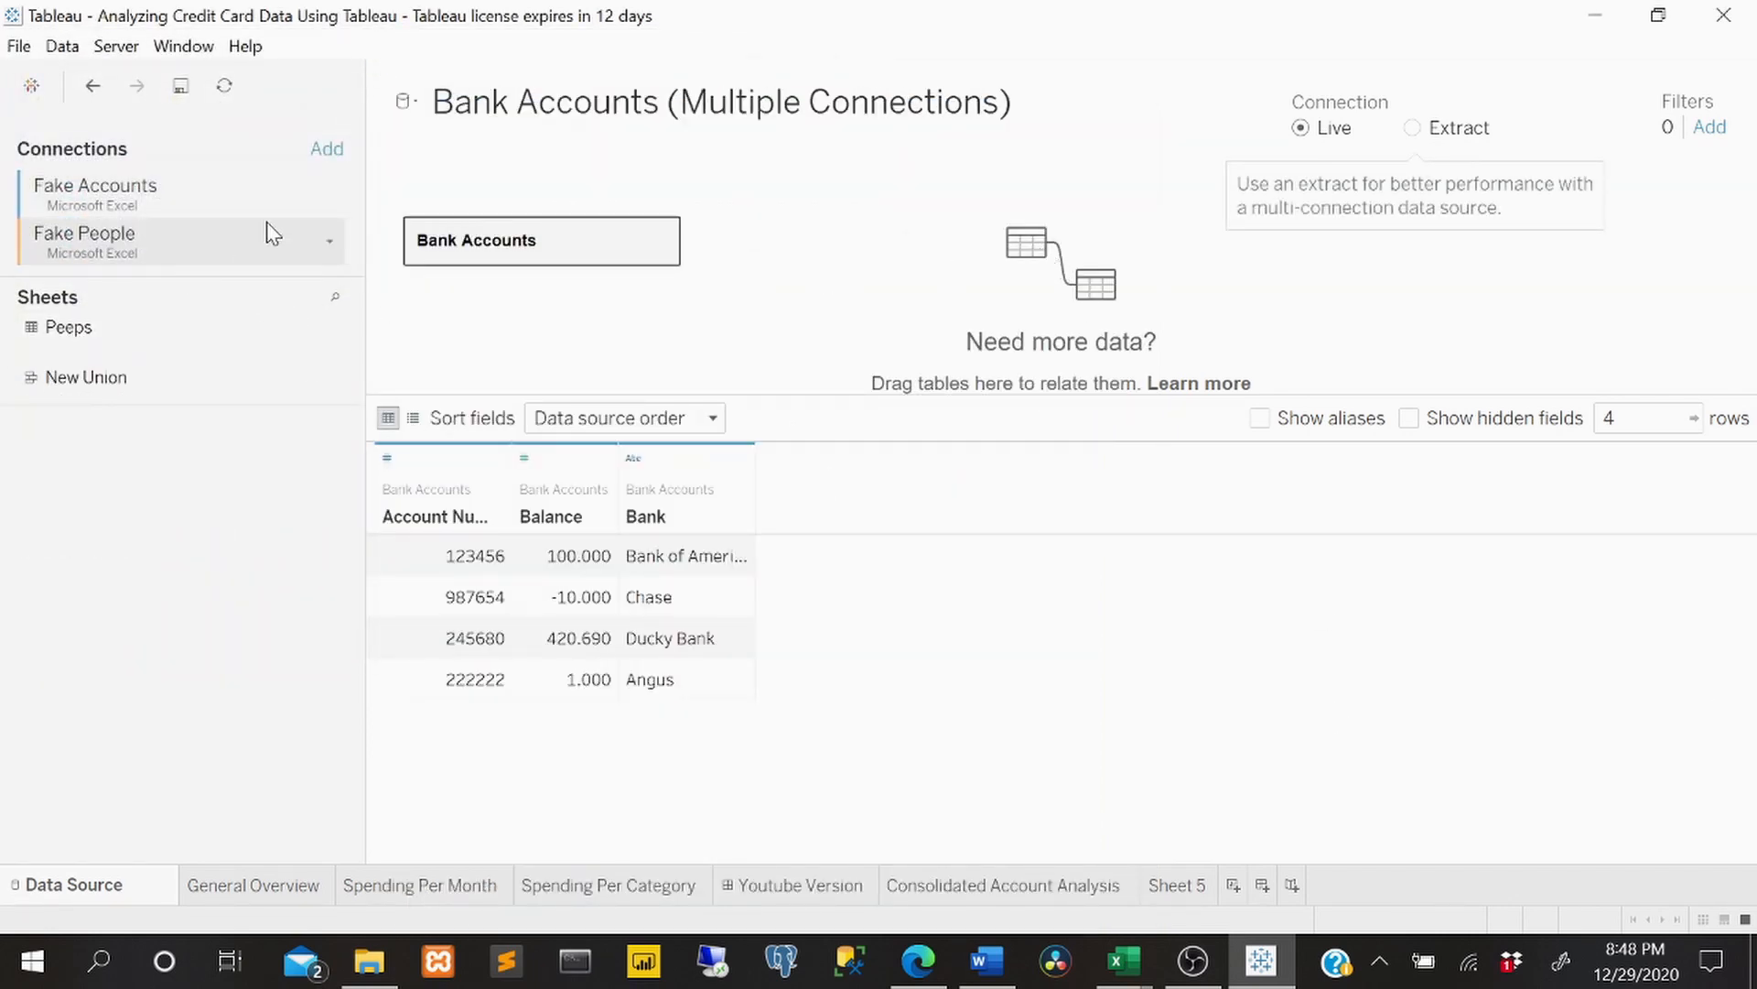
# - Open the Bank Accounts table's physical layer and join the Peeps sheet to it
pyautogui.doubleClick(616, 235)
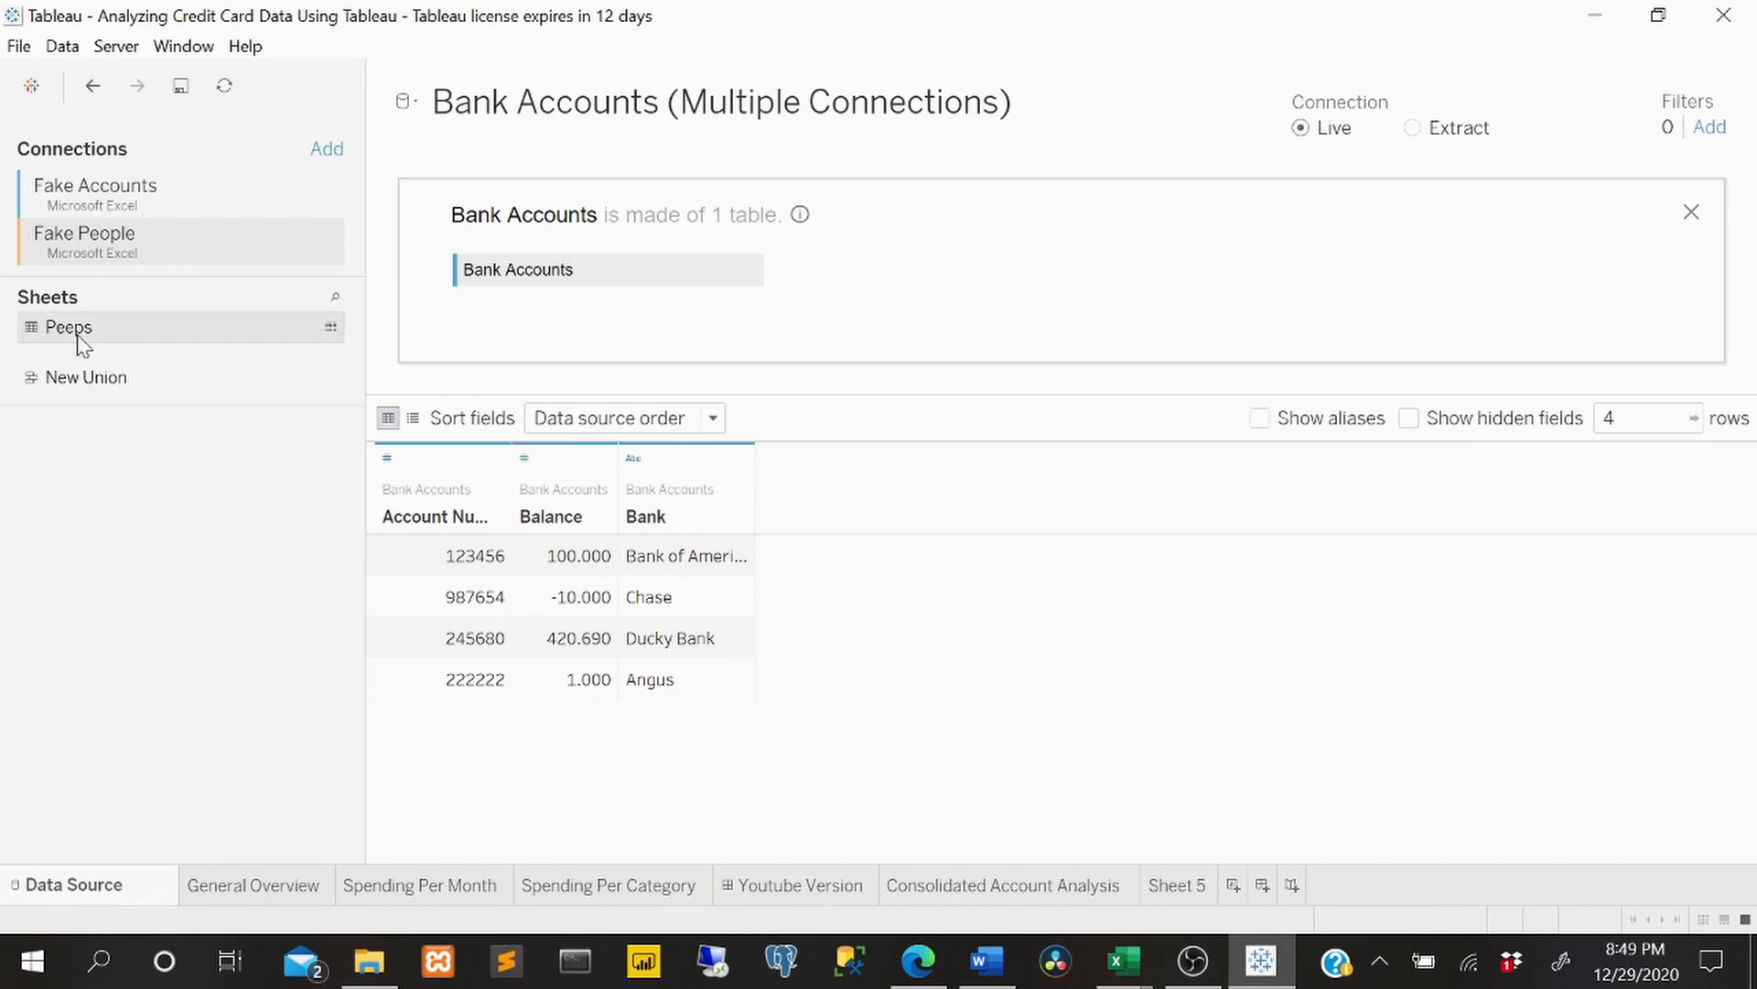
pyautogui.moveTo(81, 331); pyautogui.dragTo(853, 276)
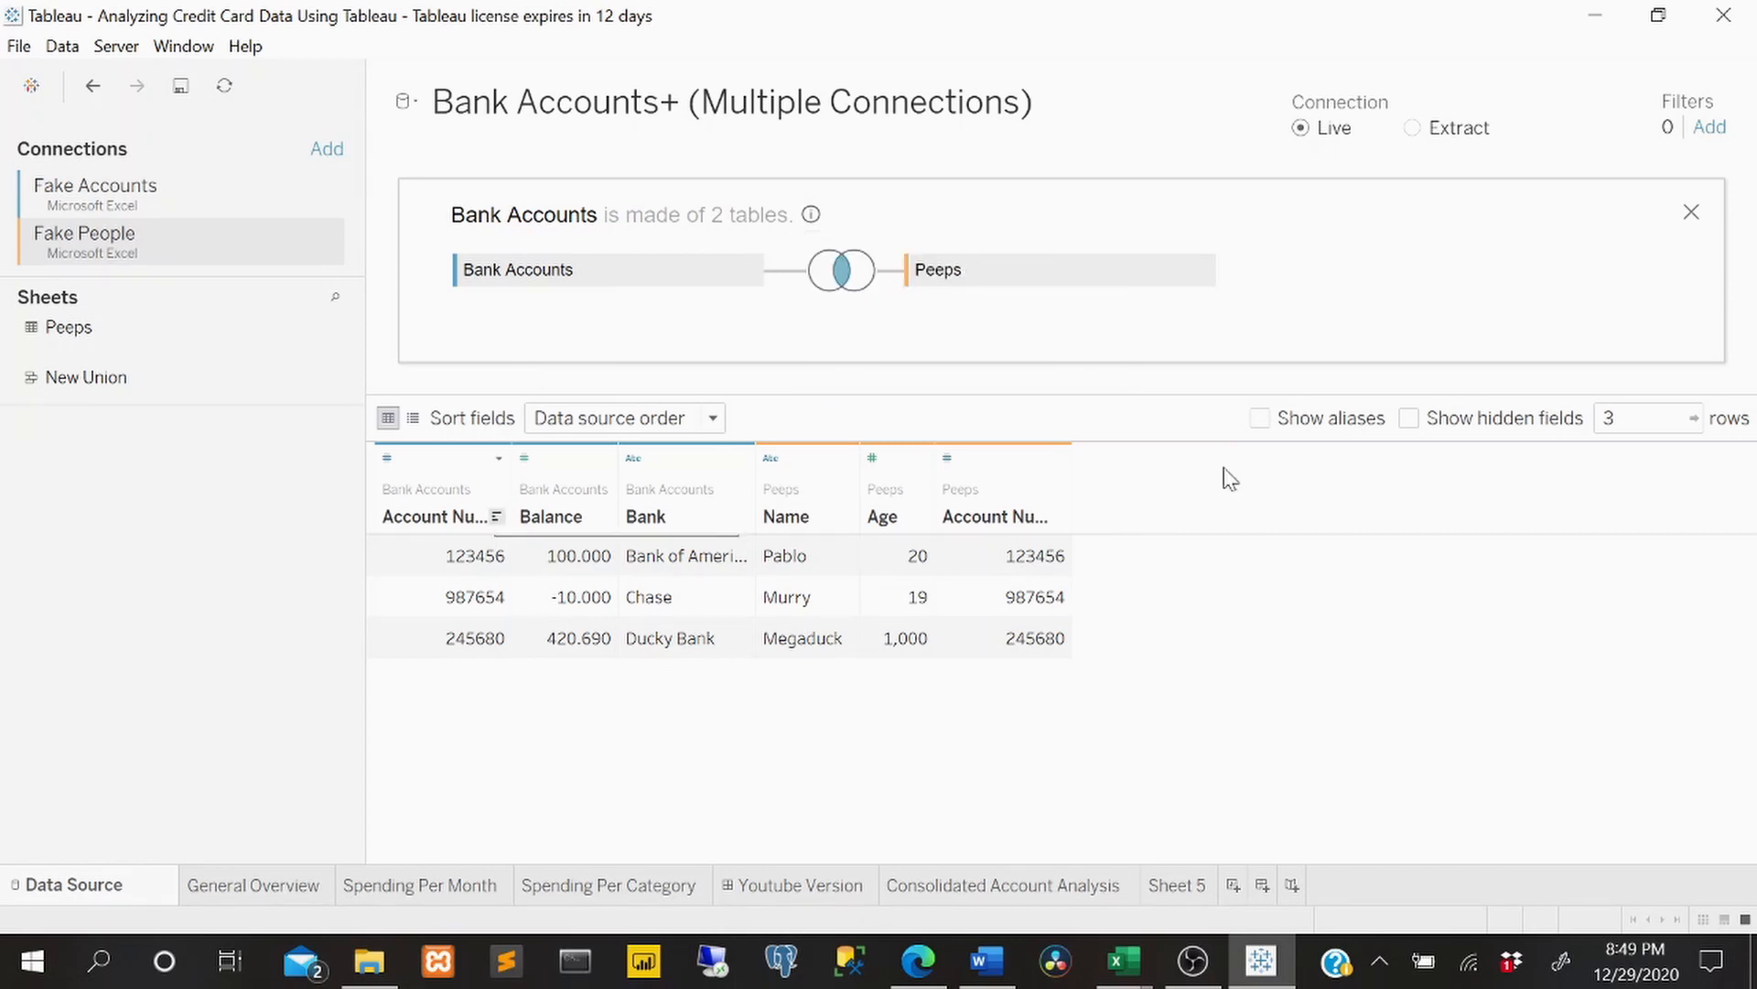
# - Try the Left join between Bank Accounts and Peeps, and set the join type to Right
pyautogui.click(849, 277)
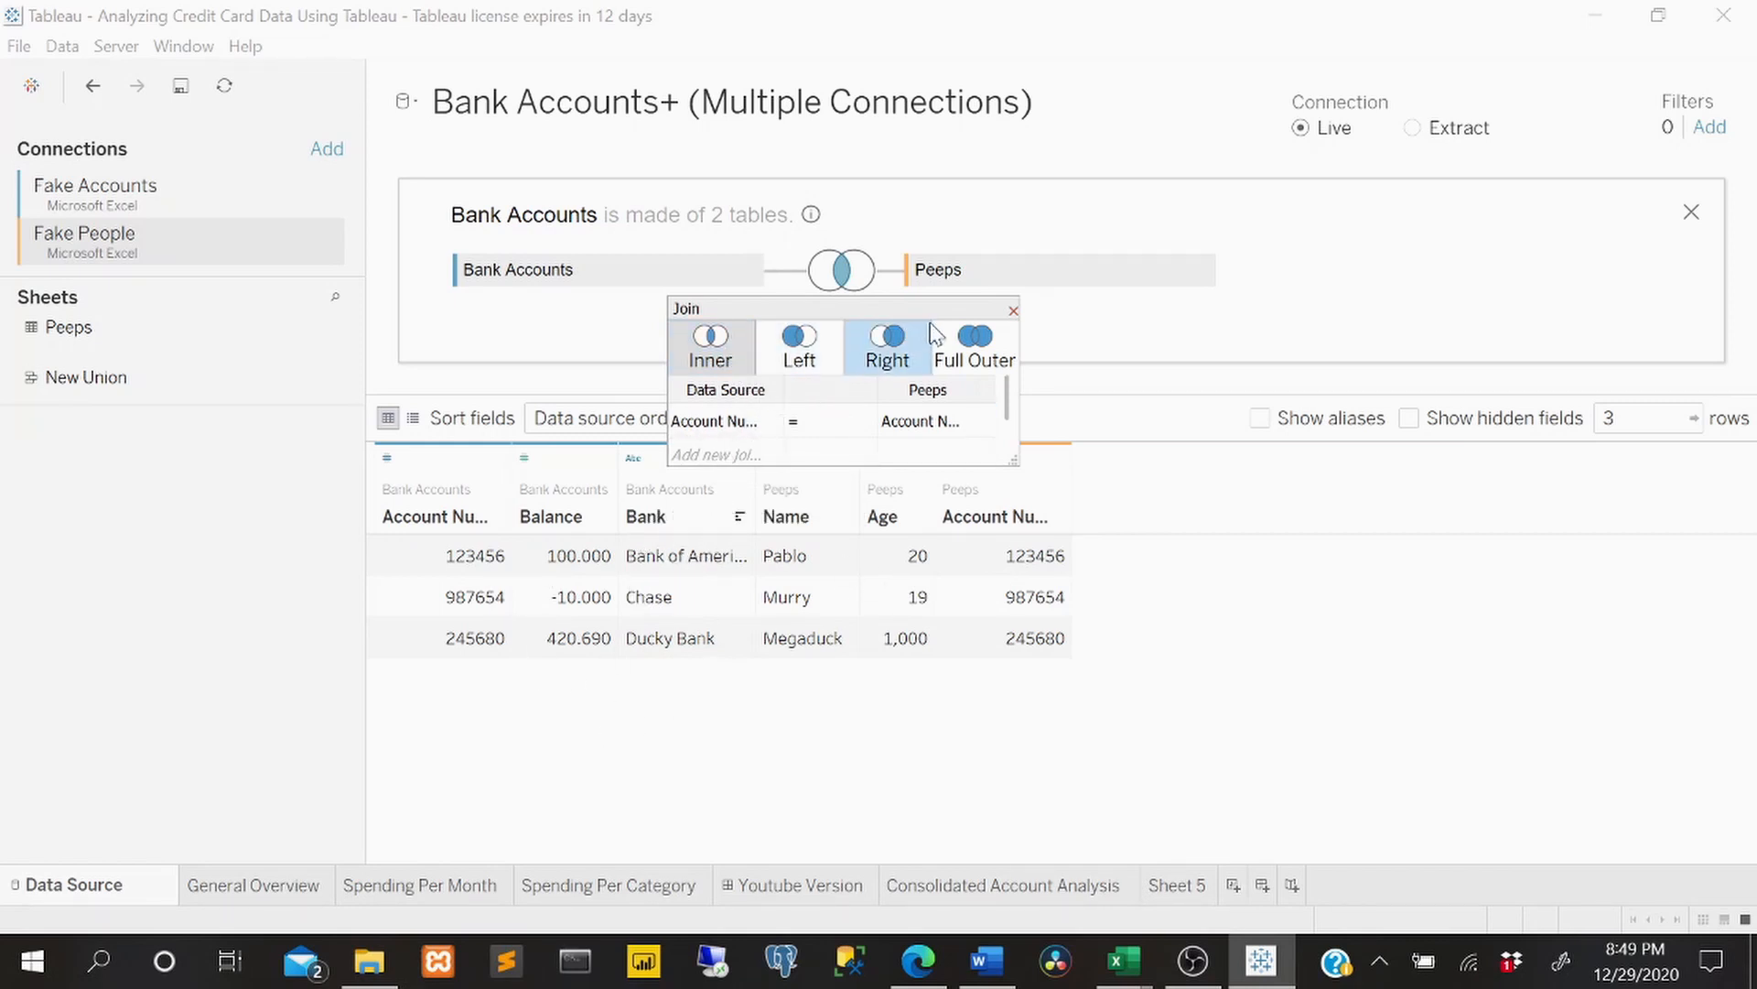
pyautogui.click(973, 367)
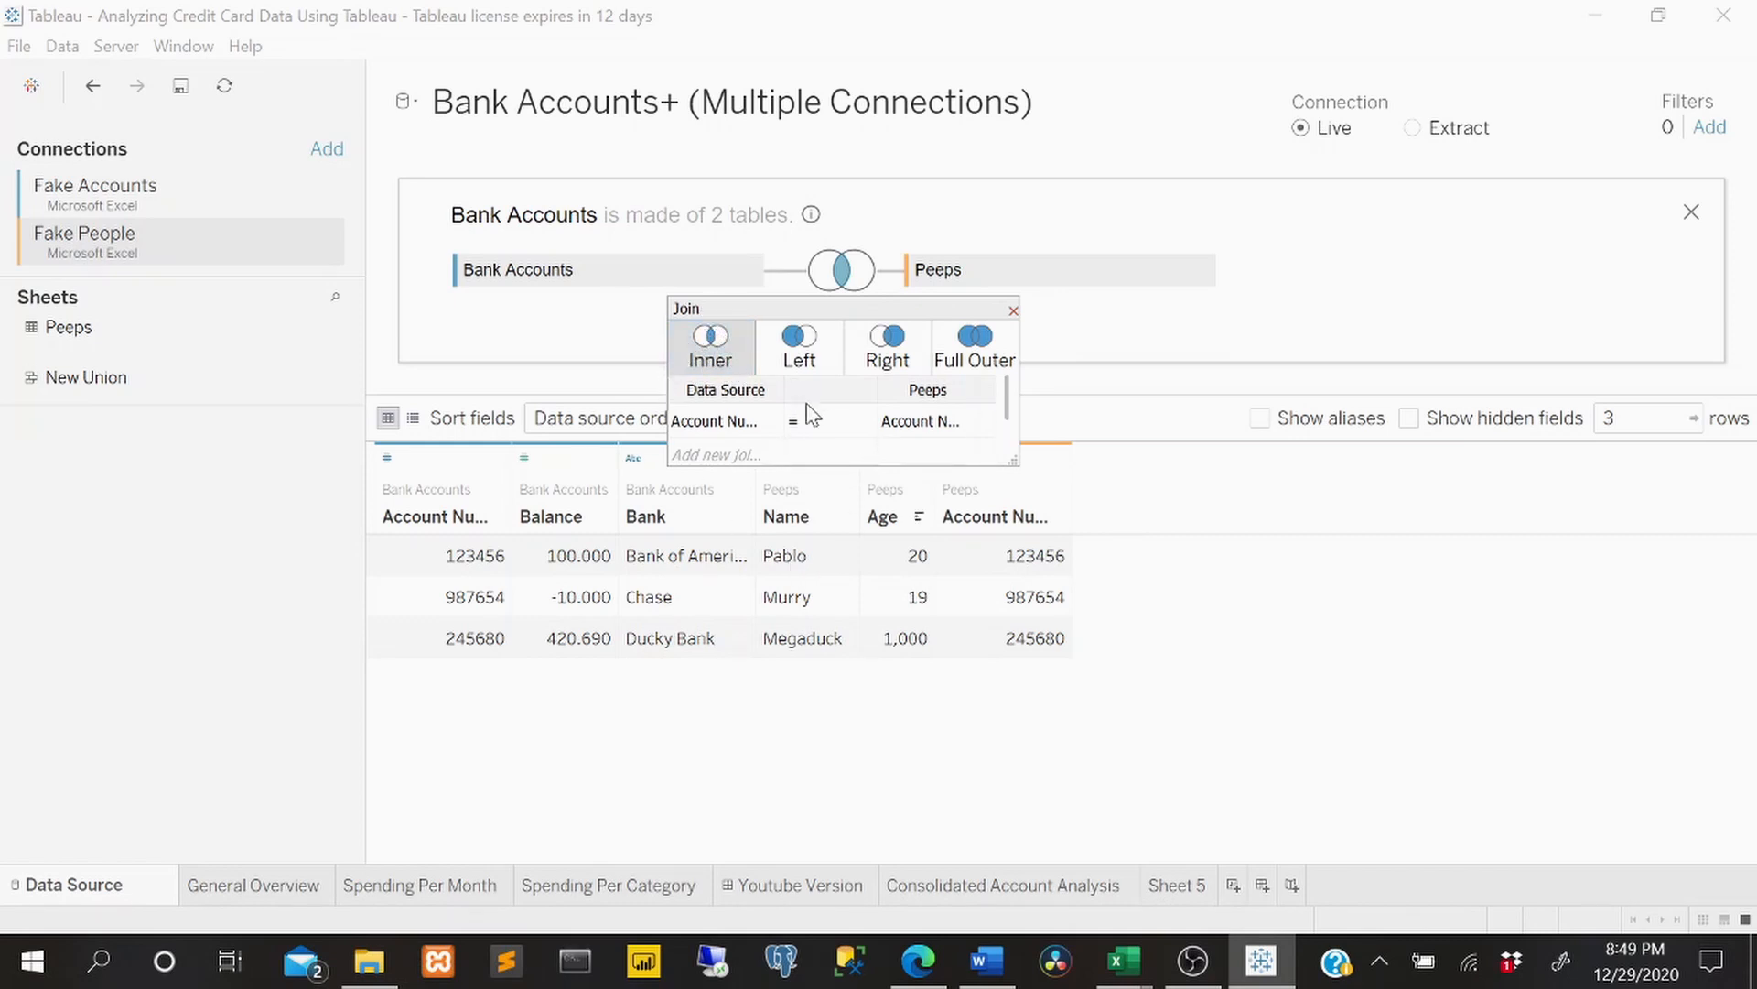
pyautogui.click(800, 353)
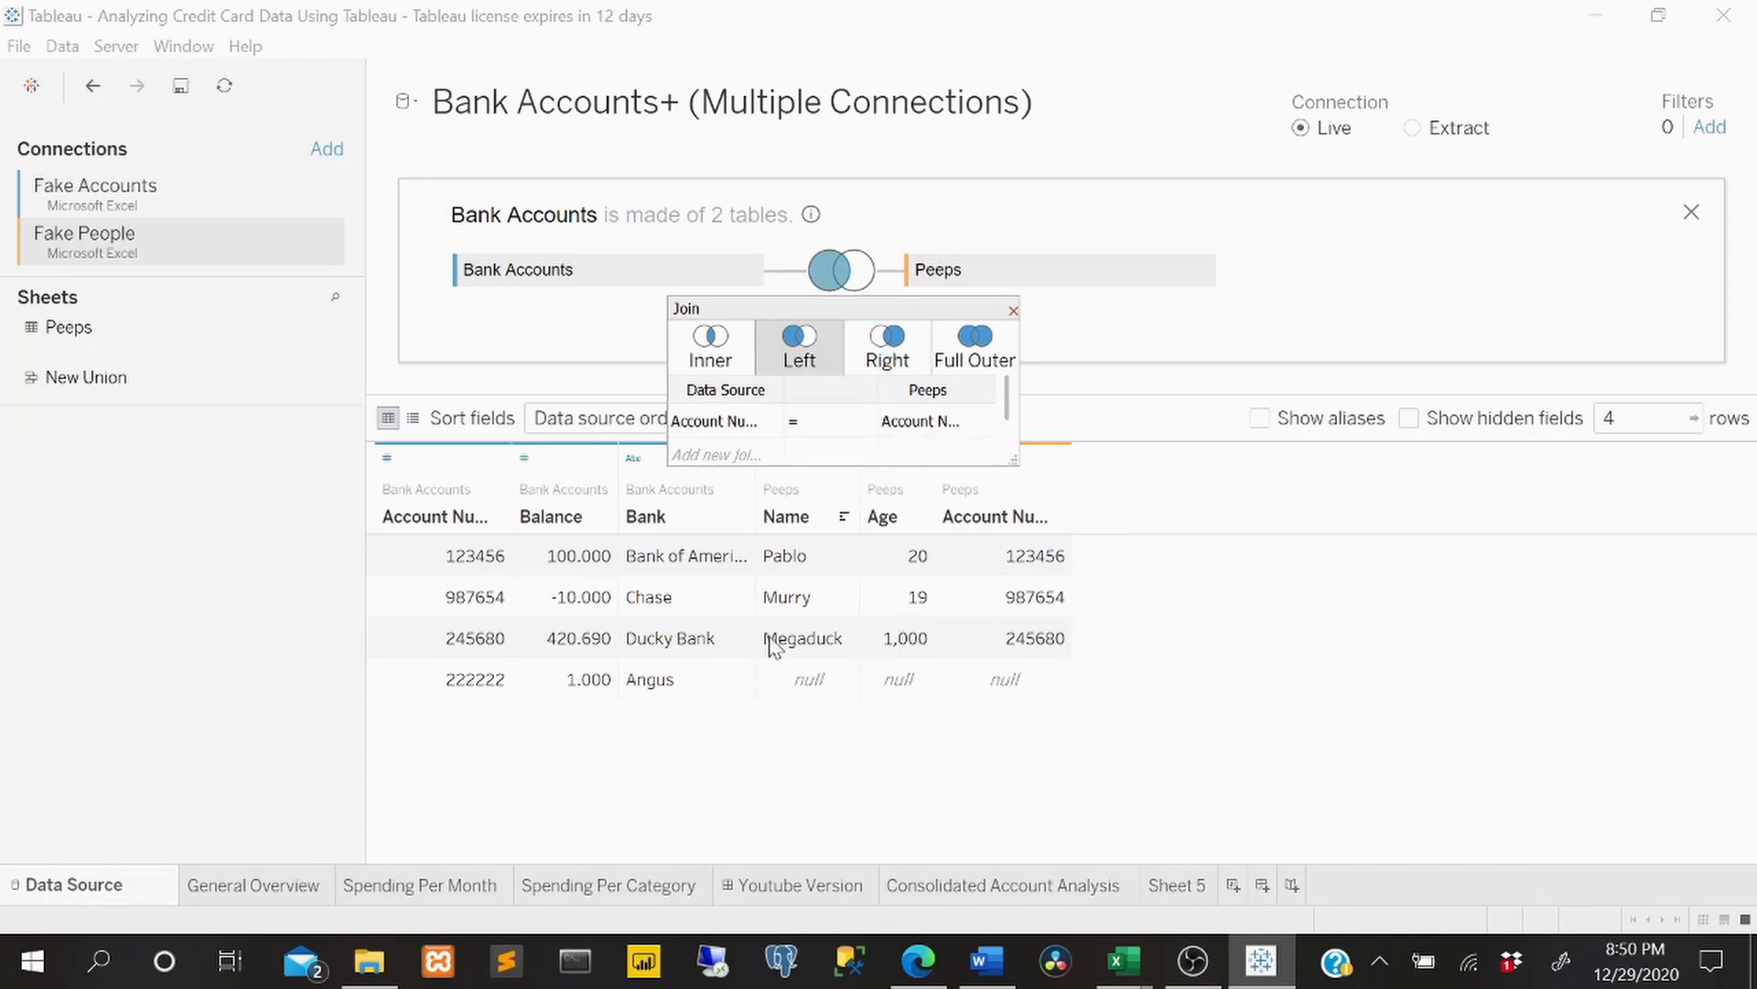
pyautogui.click(890, 349)
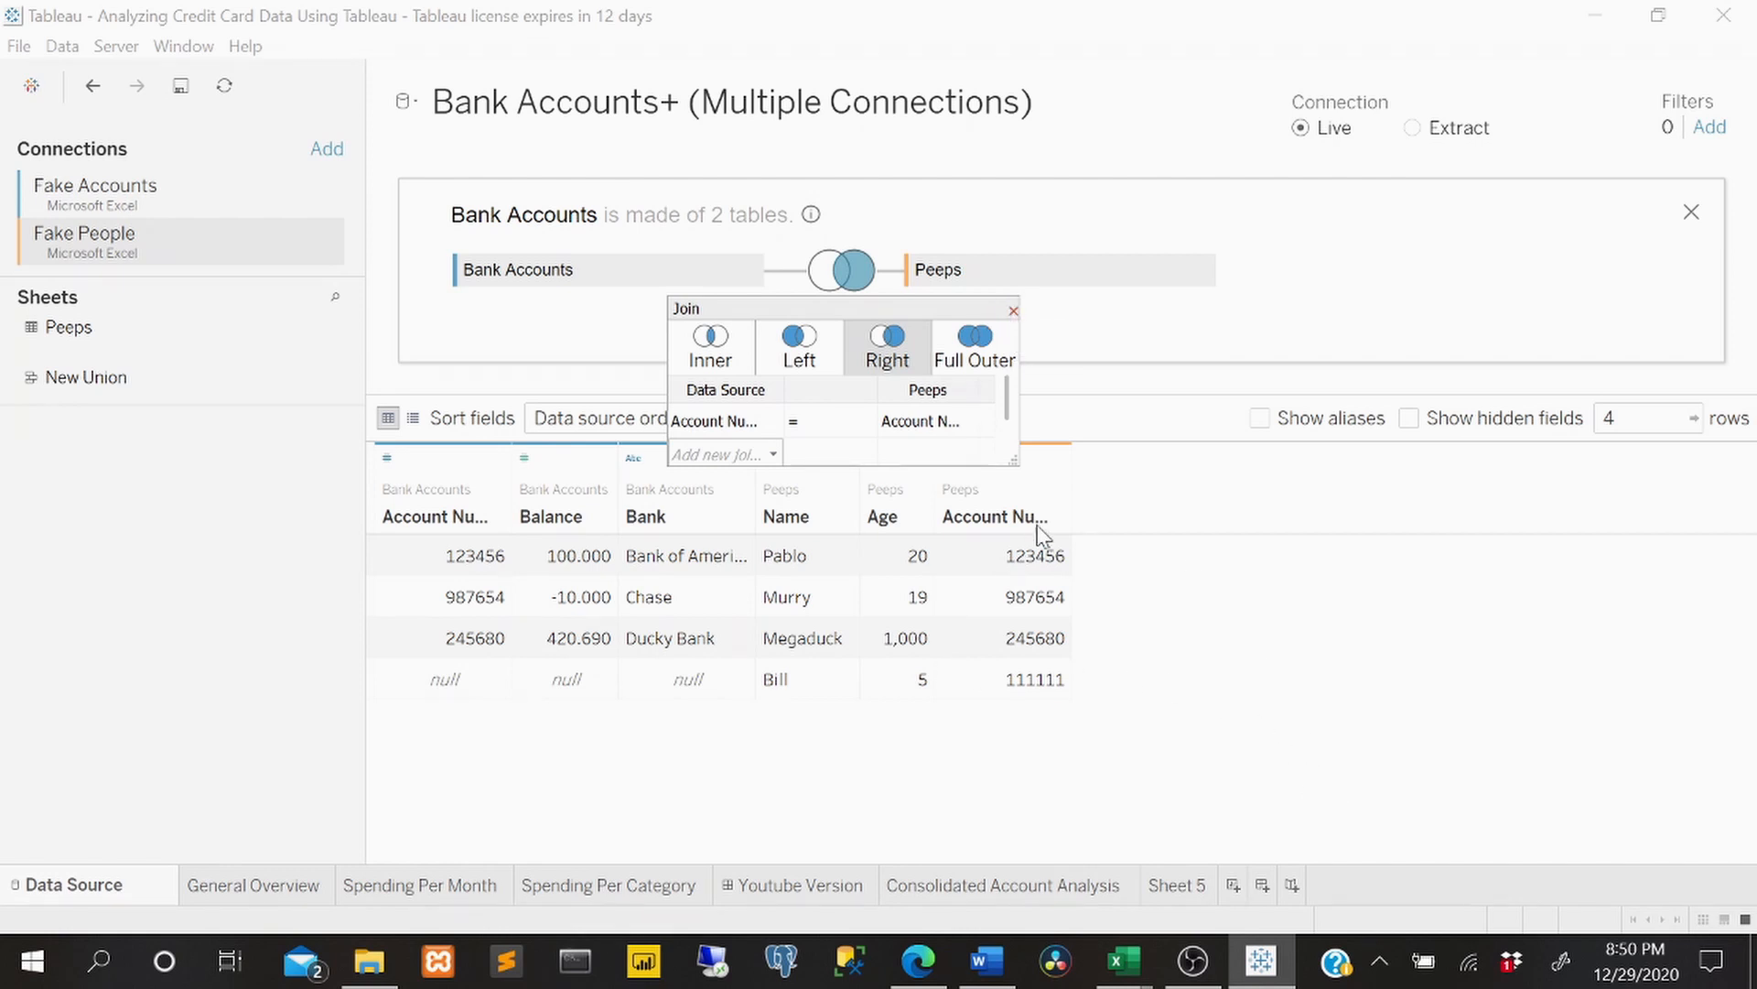
pyautogui.click(1013, 312)
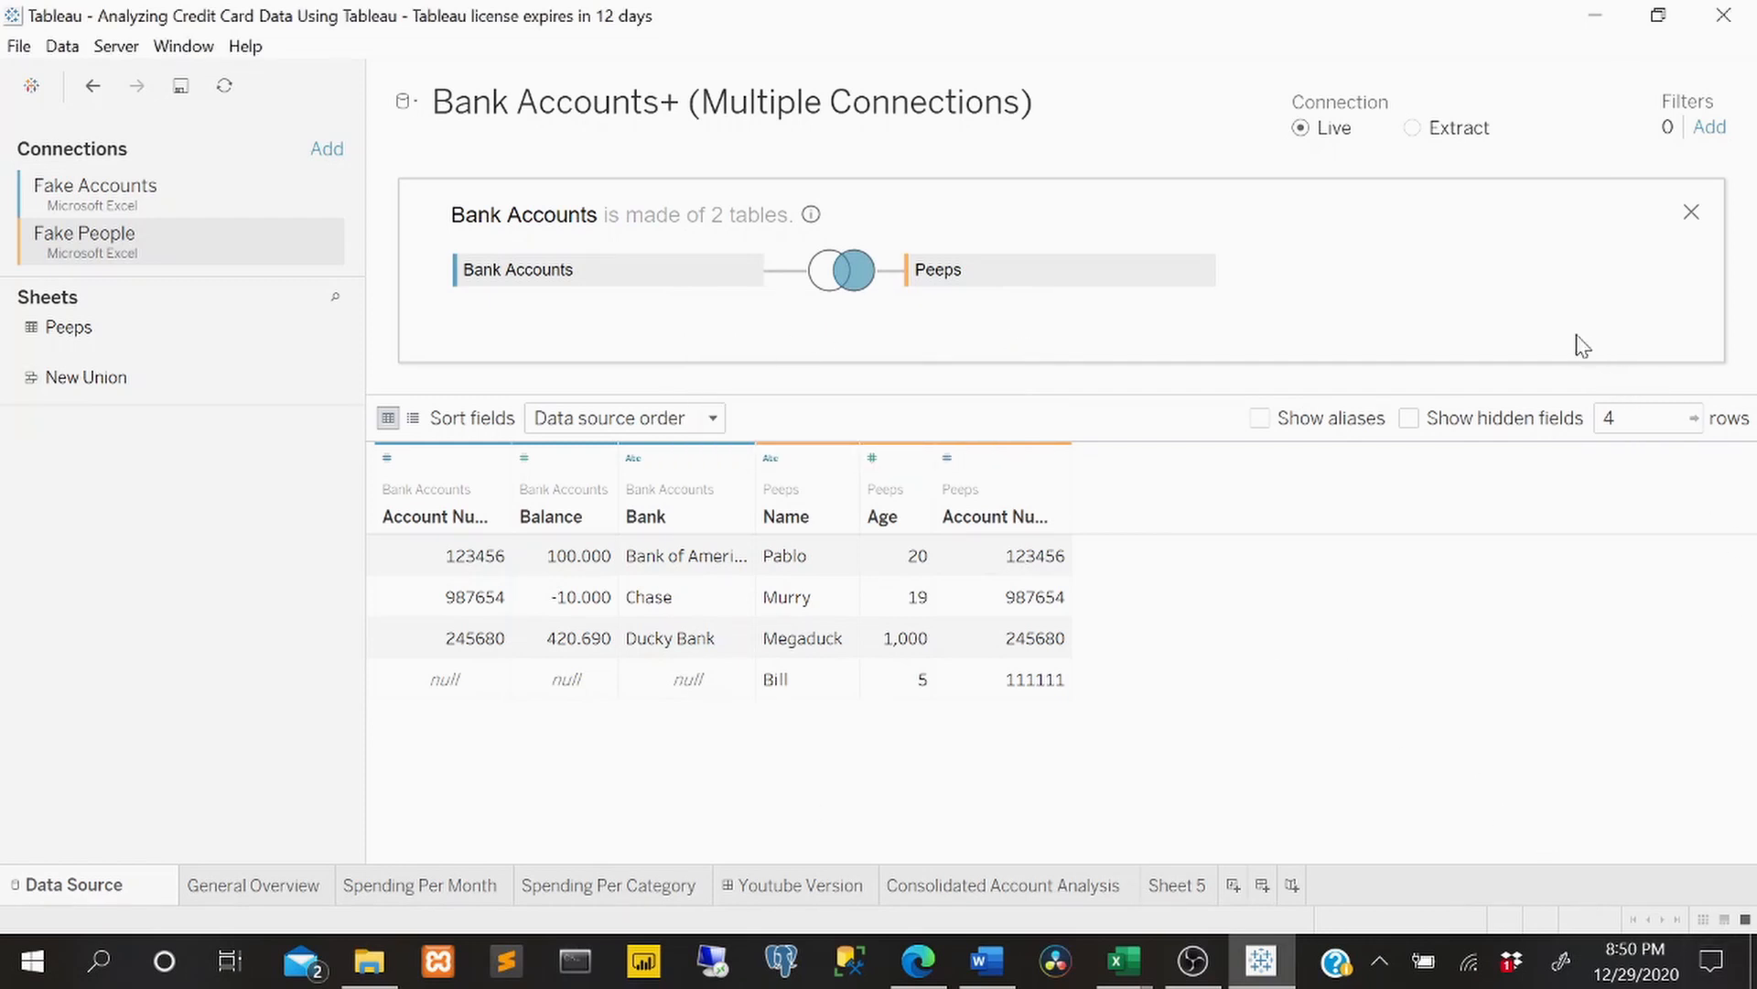